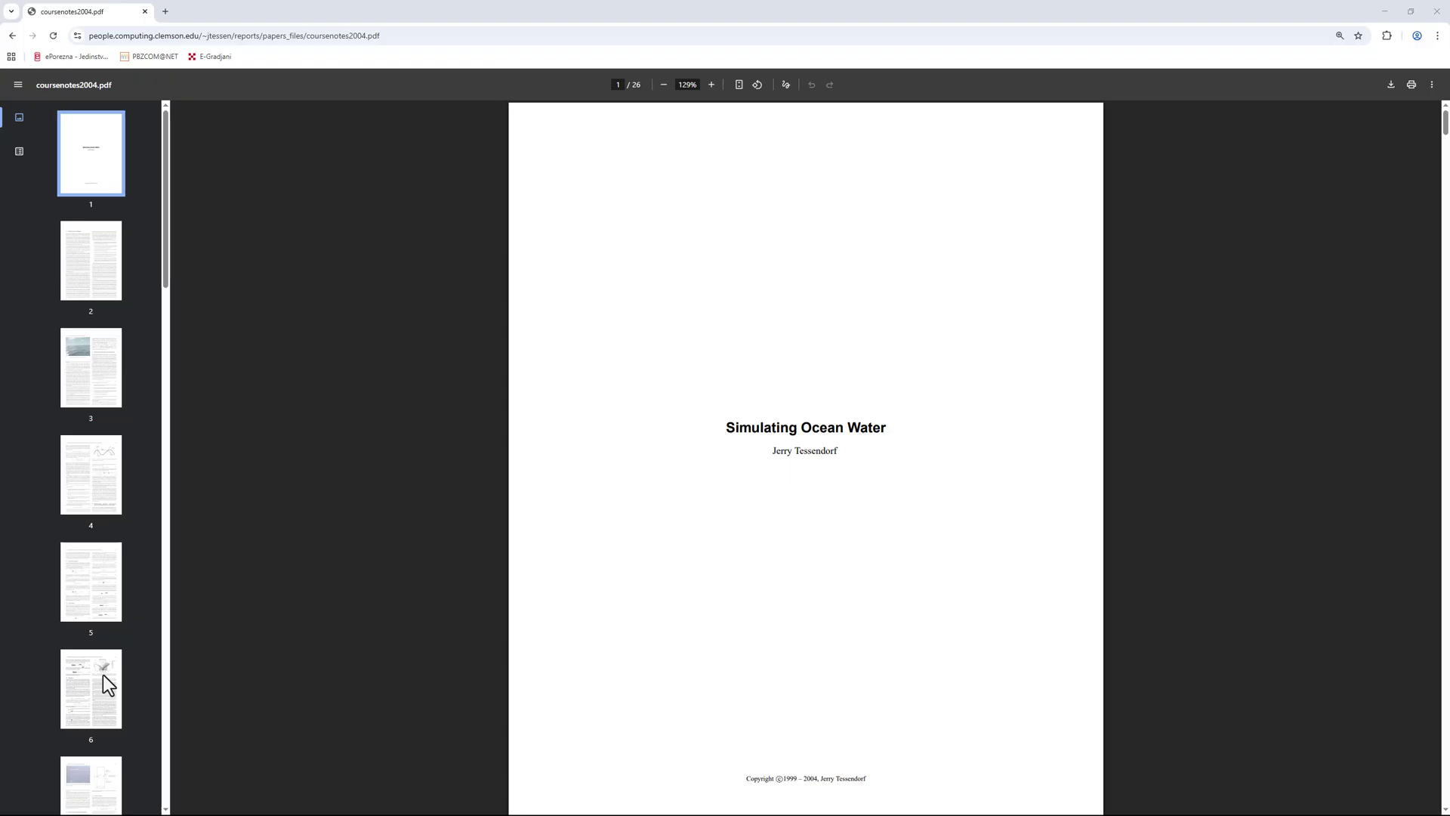
Step: Browse the ocean course notes from page 6 through page 12
left_click(103, 680)
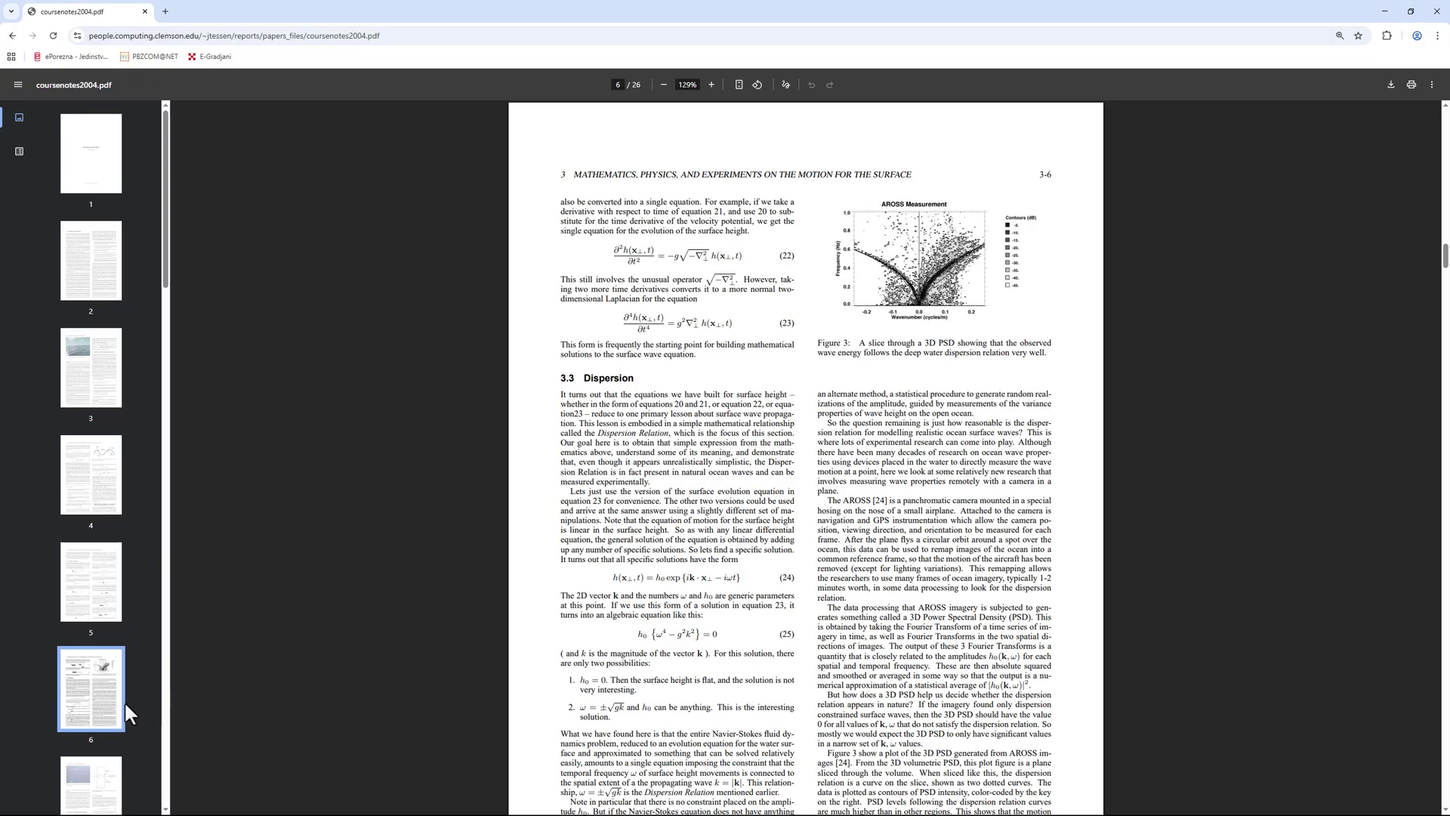
scroll(117, 691, "down", 3)
left_click(103, 639)
scroll(103, 638, "down", 4)
left_click(107, 518)
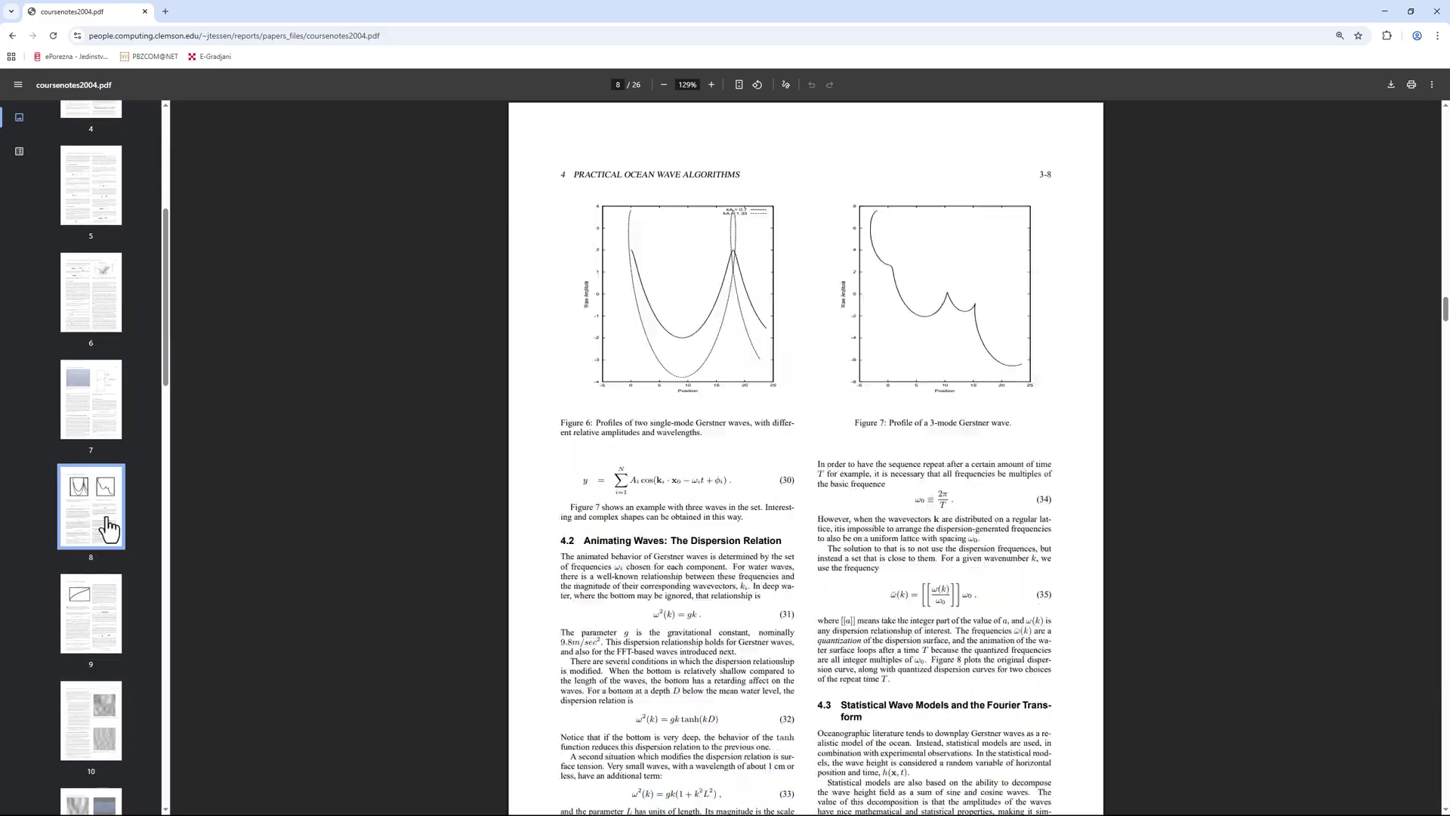
left_click(91, 629)
scroll(100, 634, "down", 1)
left_click(96, 647)
scroll(97, 652, "down", 1)
left_click(98, 656)
scroll(92, 664, "down", 1)
left_click(87, 669)
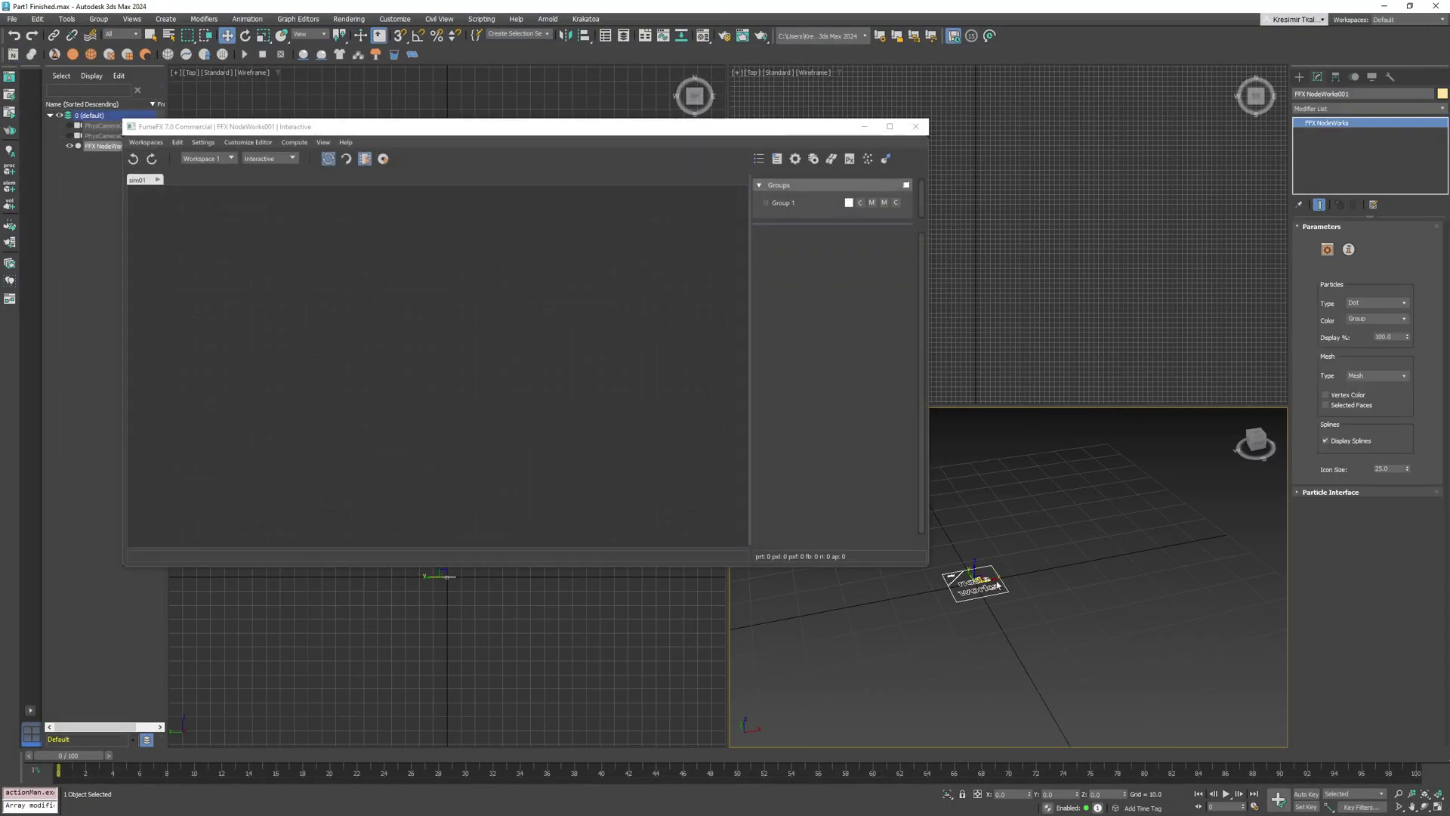
Step: Nudge the NodeWorks object along X and set its display colour to blue
left_click_drag(1001, 579, 1288, 523)
left_click(1442, 95)
left_click(579, 296)
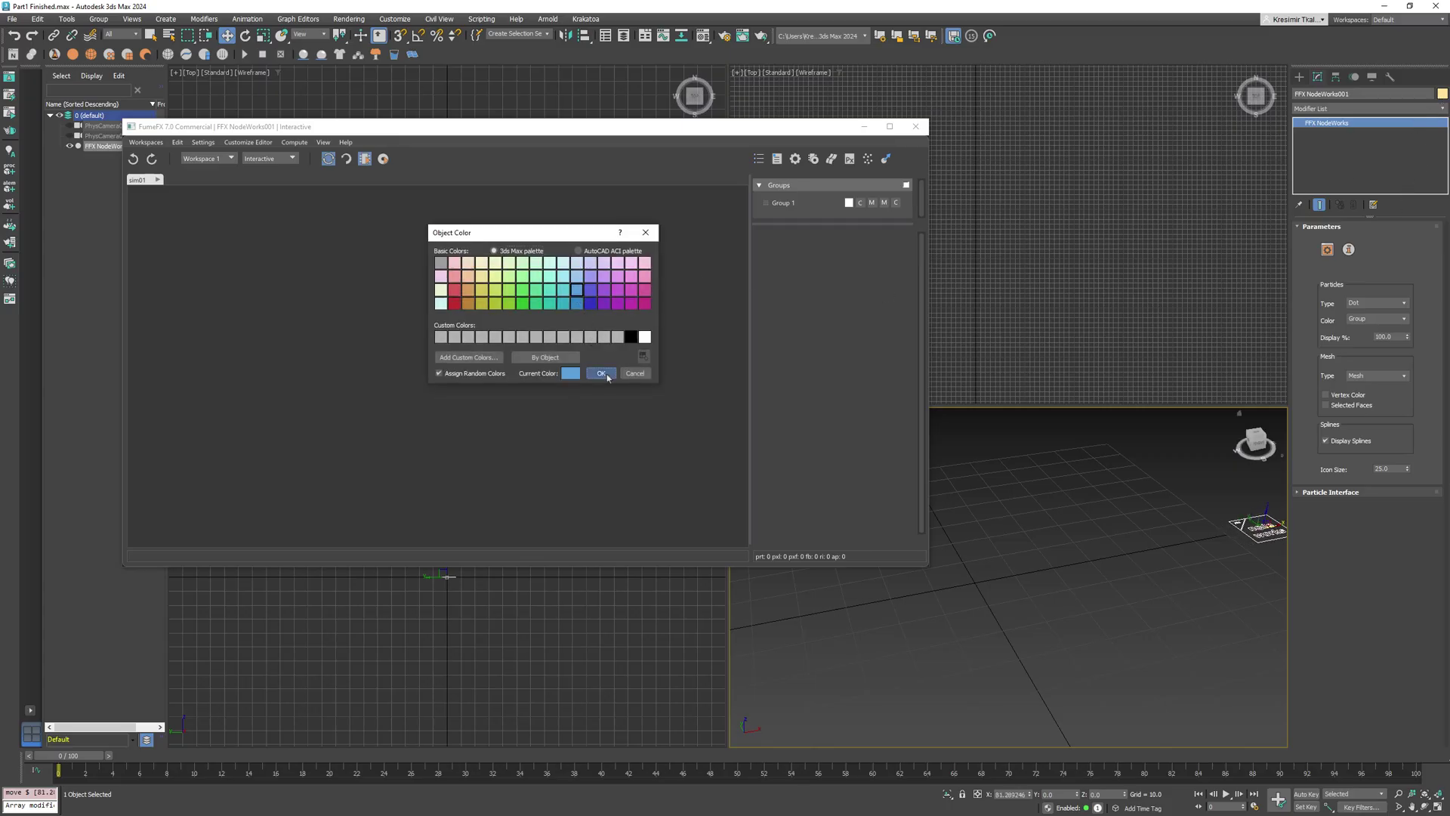
left_click(601, 373)
Step: Move the node editor up and search the graph for 'ocean' nodes
left_click_drag(585, 128, 574, 103)
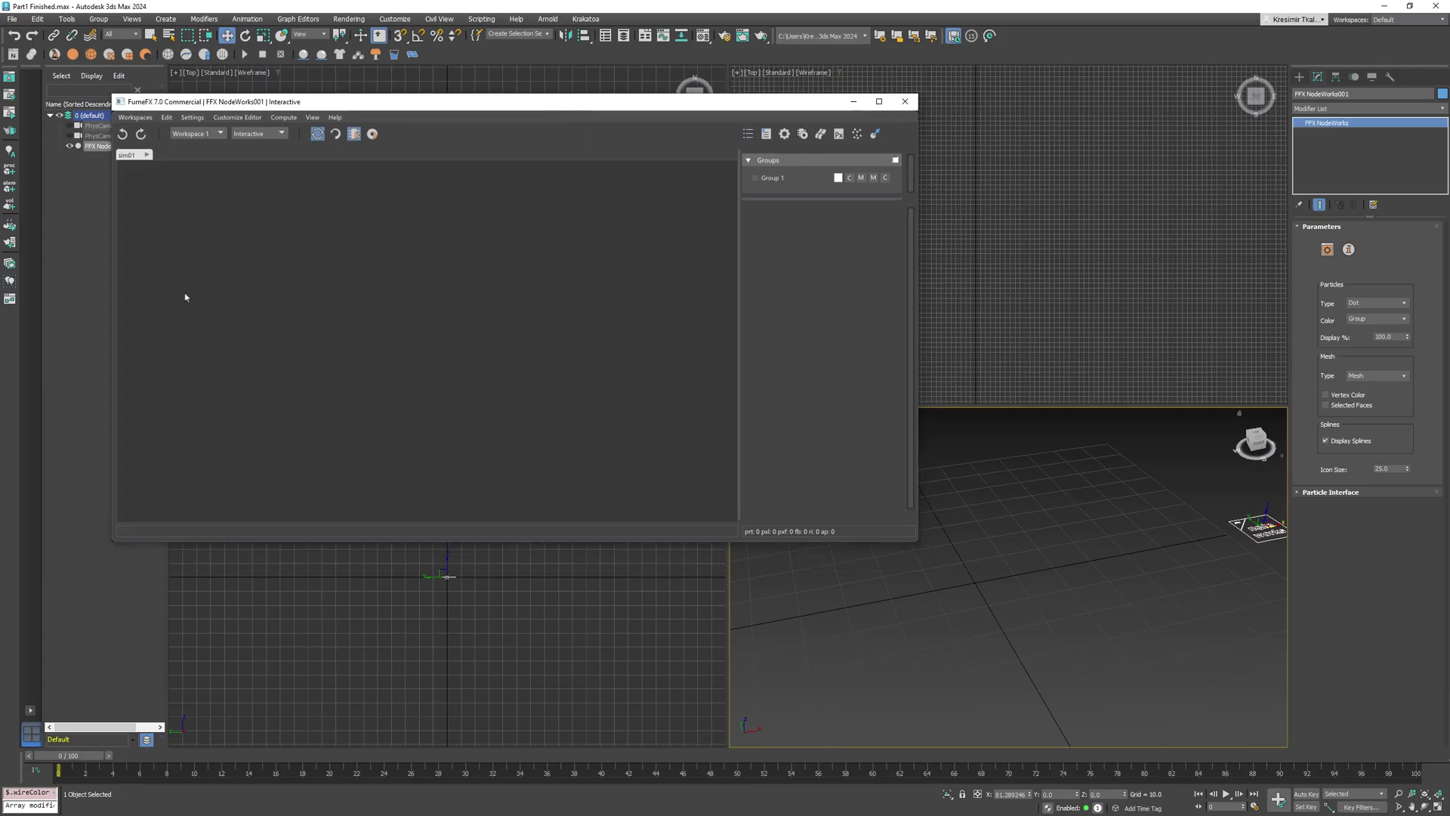
key("Tab")
type("ocean")
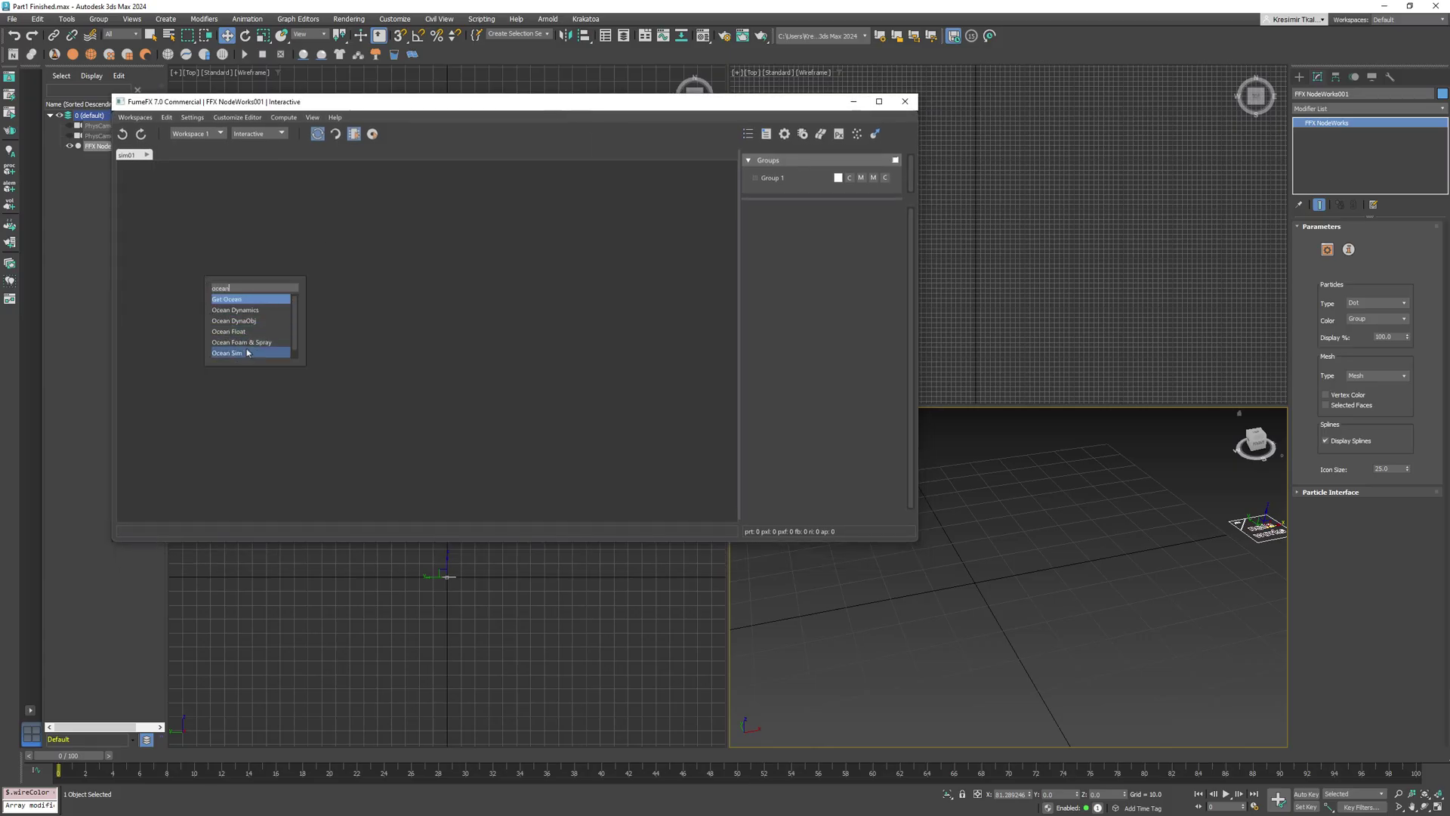
Step: Add an Ocean Sim node and reshape the editor so all particle groups show
left_click(247, 353)
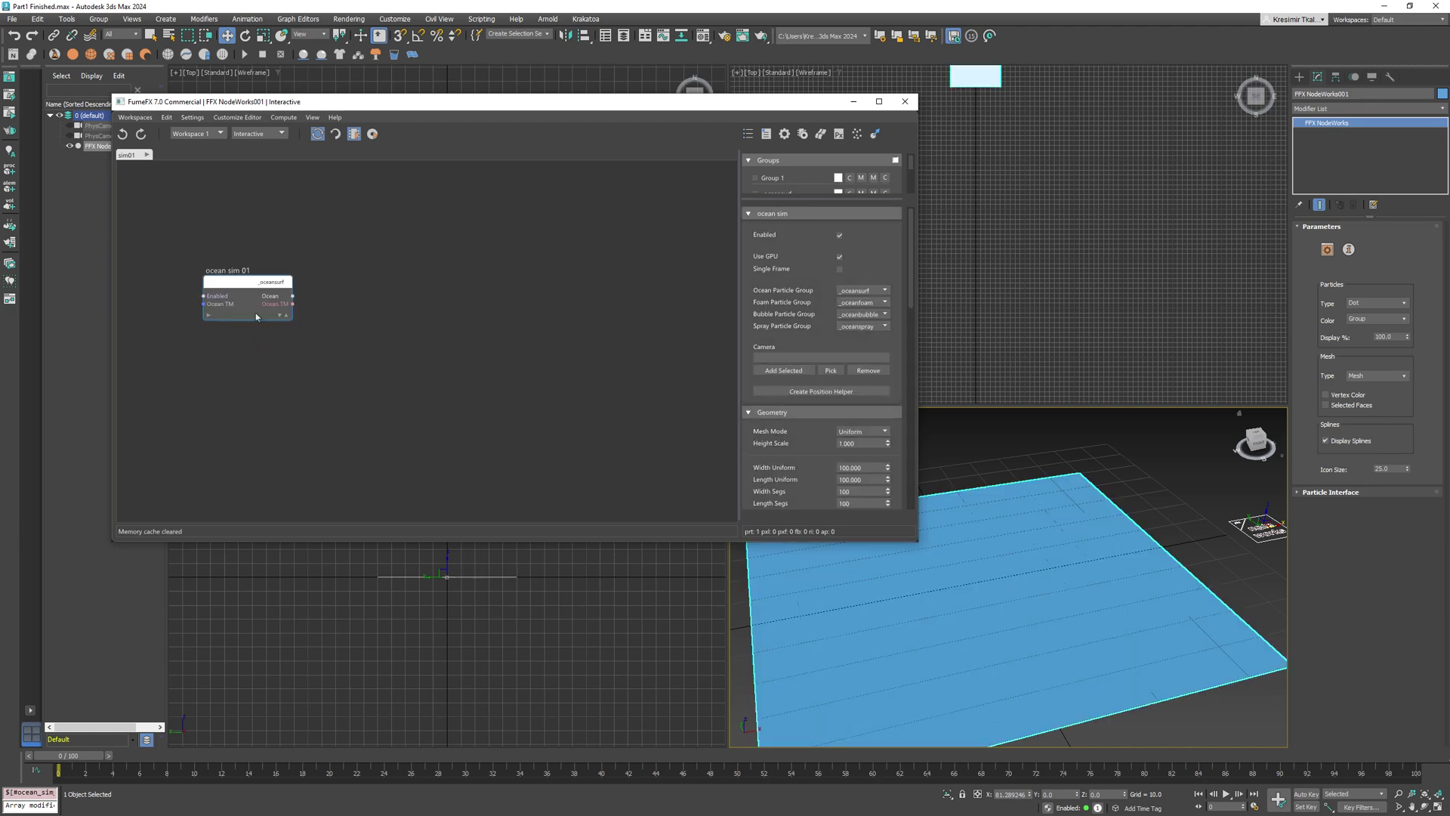
left_click_drag(923, 546, 739, 707)
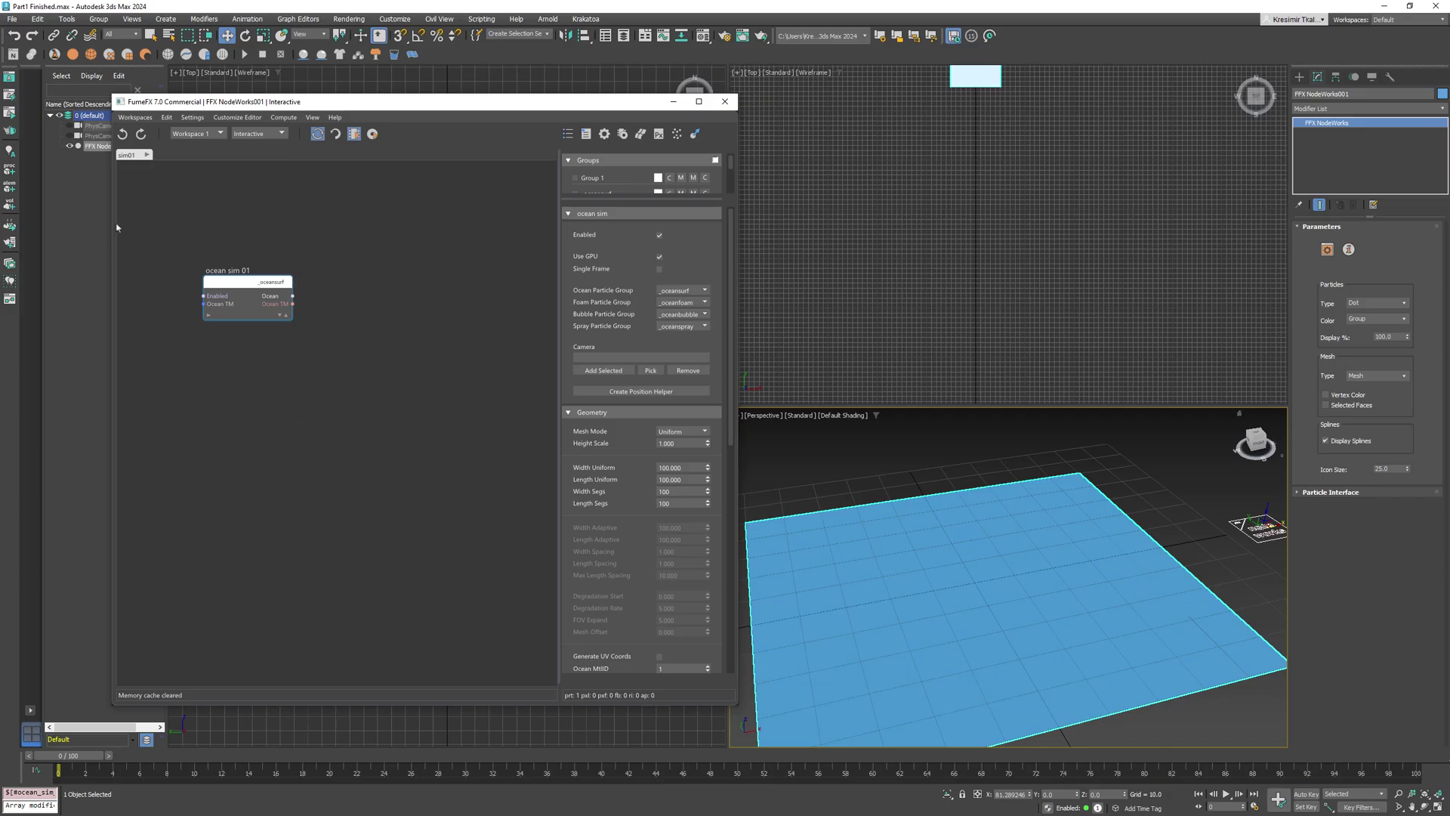
left_click_drag(289, 93, 290, 68)
left_click_drag(638, 175, 638, 236)
Step: Frame the ocean plane in the Top and Perspective views and select the _oceansurf group
middle_click_drag(999, 136, 972, 150)
scroll(953, 197, "up", 6)
middle_click_drag(972, 515, 1012, 492)
left_click(603, 168)
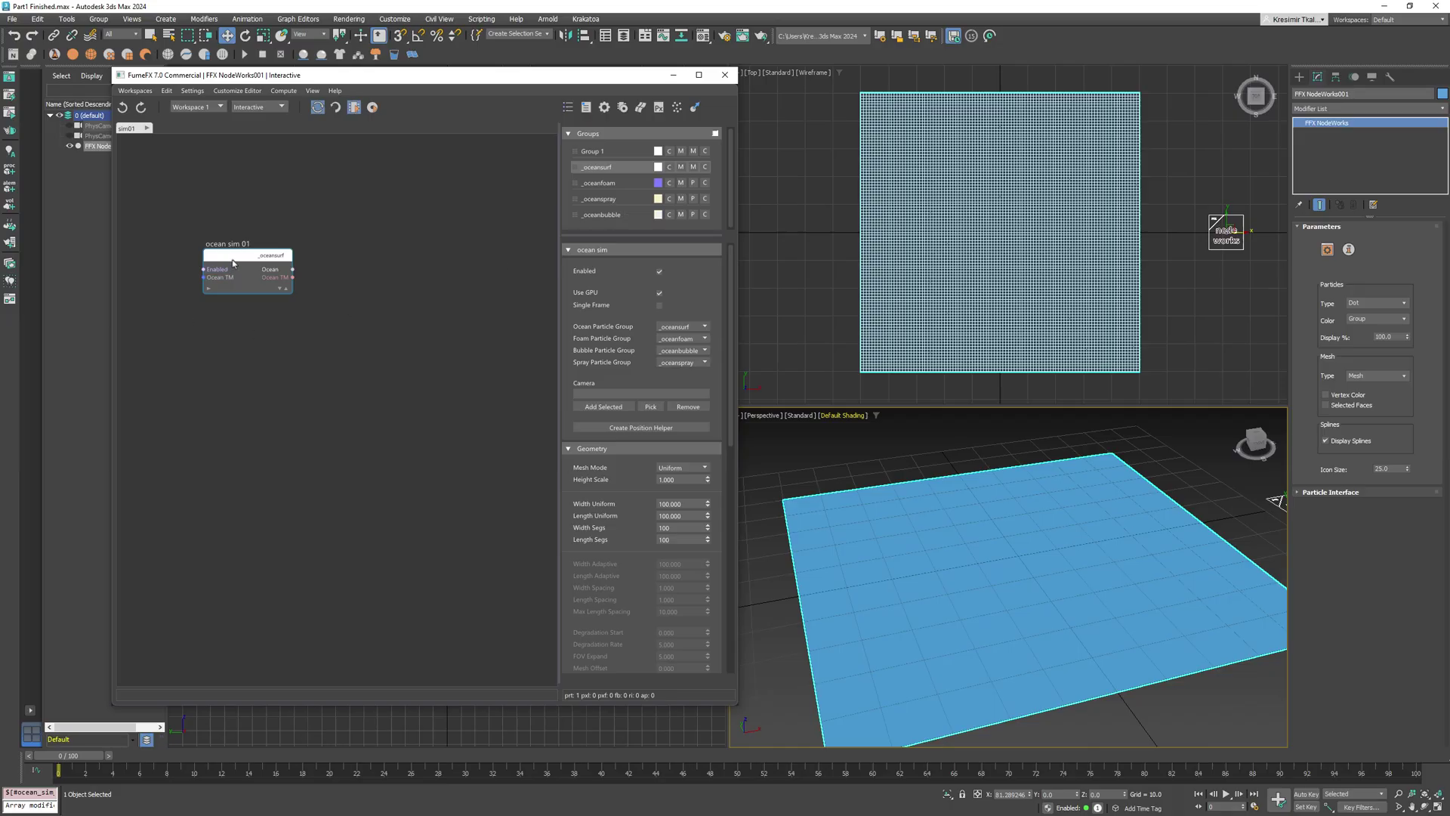
Step: Reposition the ocean sim 01 node and make the editor window narrower and taller
left_click_drag(239, 269, 230, 273)
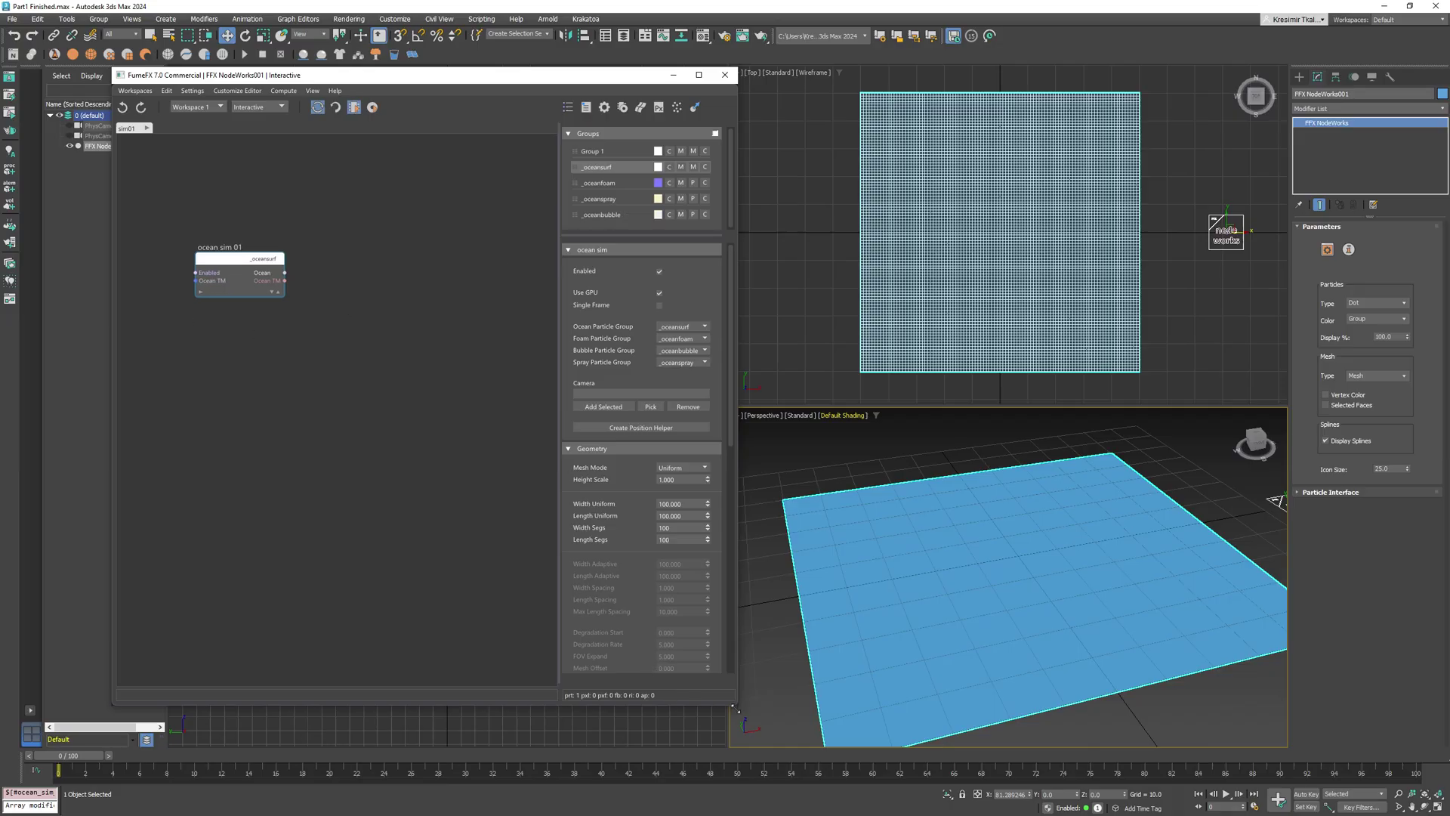
left_click_drag(732, 707, 721, 738)
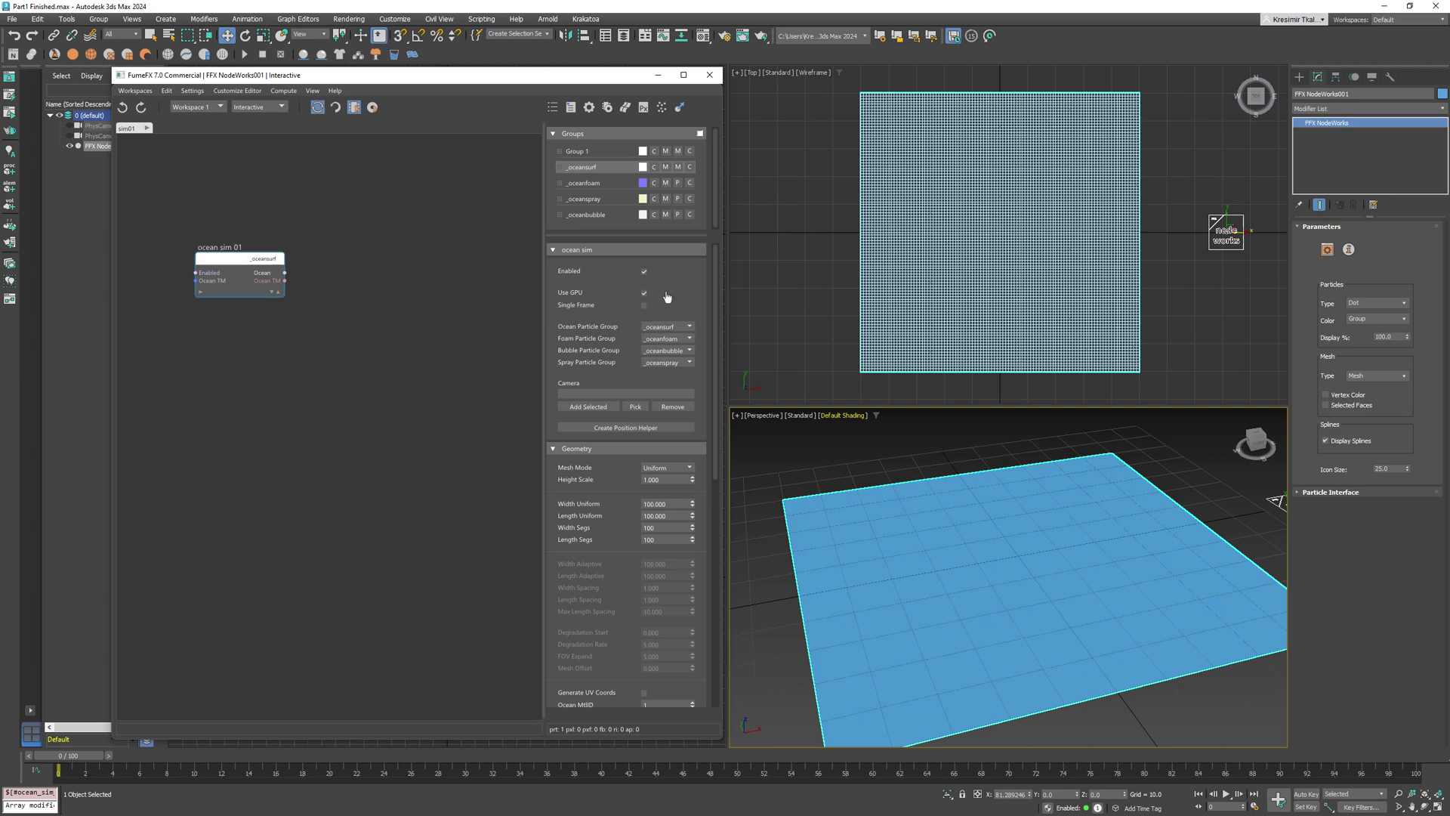
left_click_drag(665, 298, 677, 249)
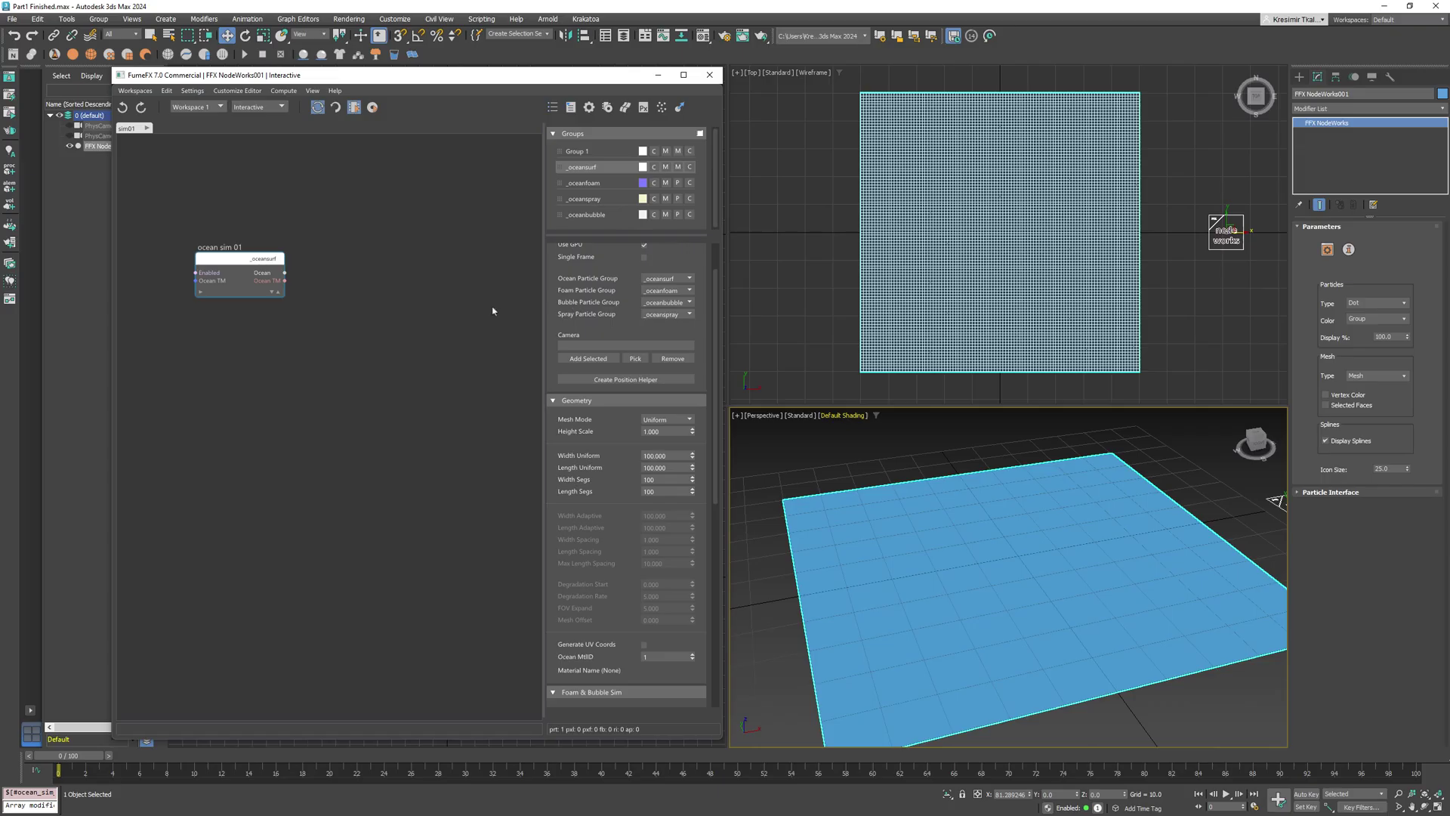
middle_click_drag(316, 317, 352, 326)
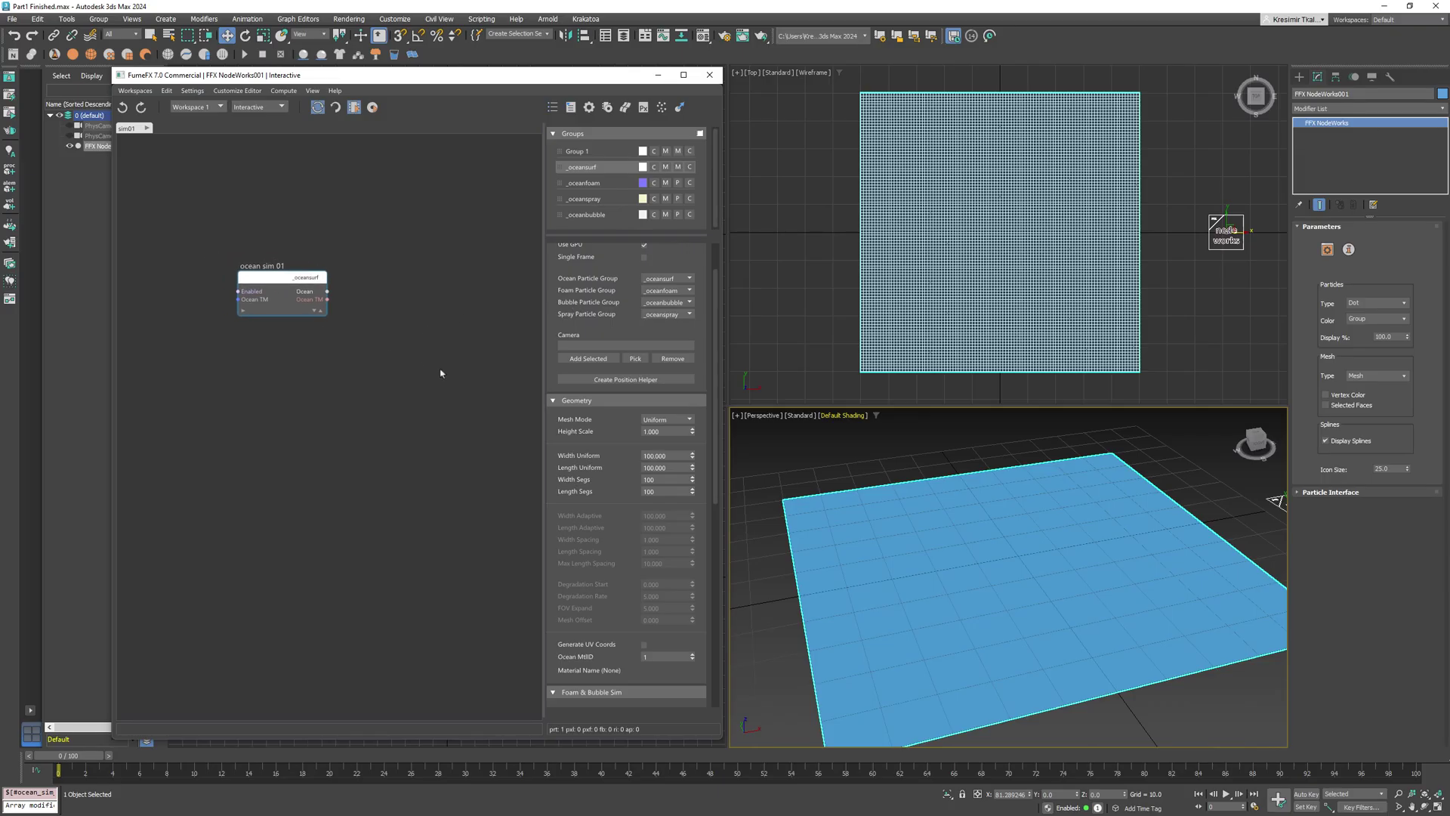
Step: Create a Point001 position helper for the ocean and move it along X
left_click(613, 383)
left_click(599, 381)
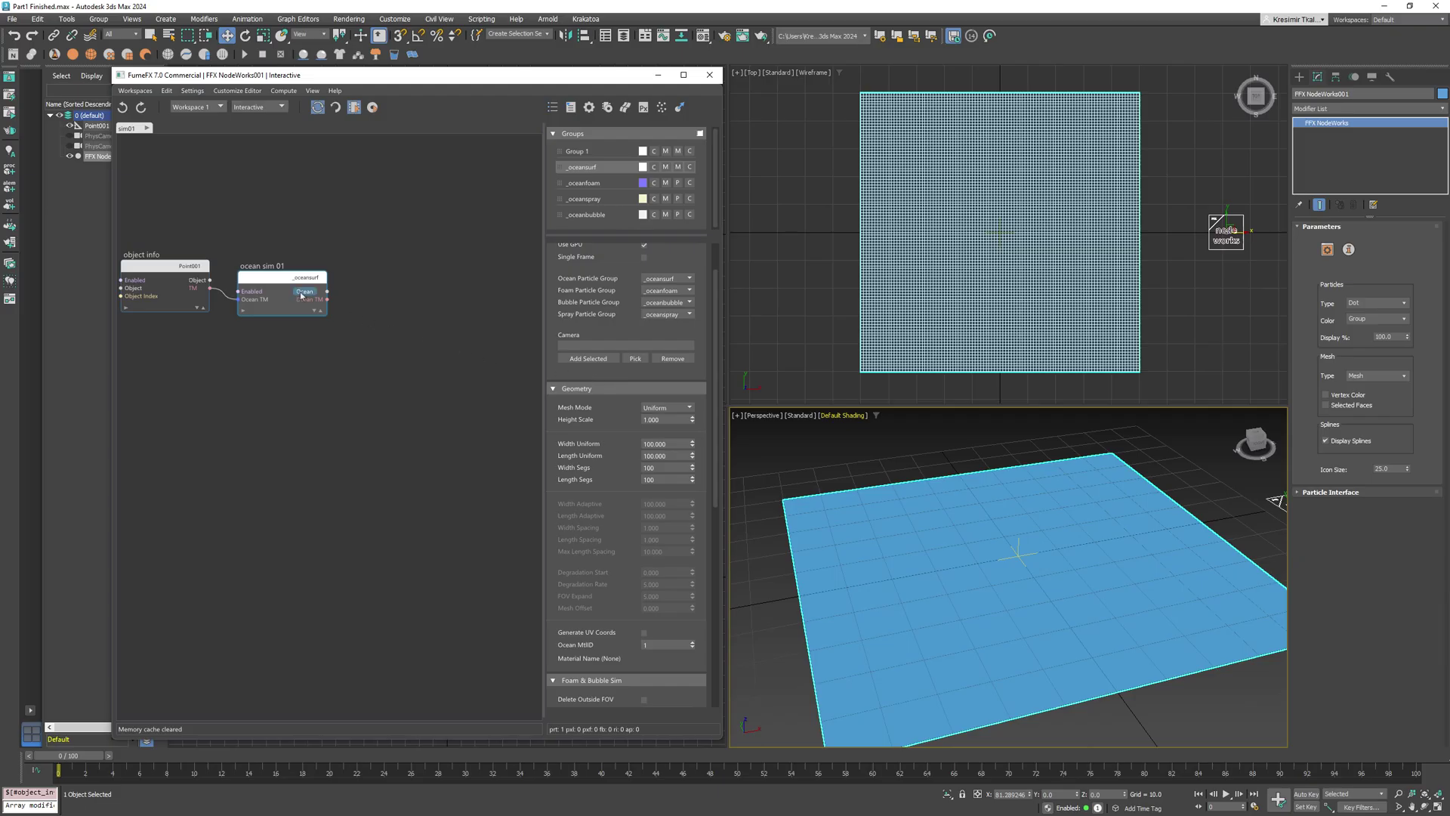
left_click_drag(270, 281, 287, 292)
left_click(162, 266)
left_click(1016, 557)
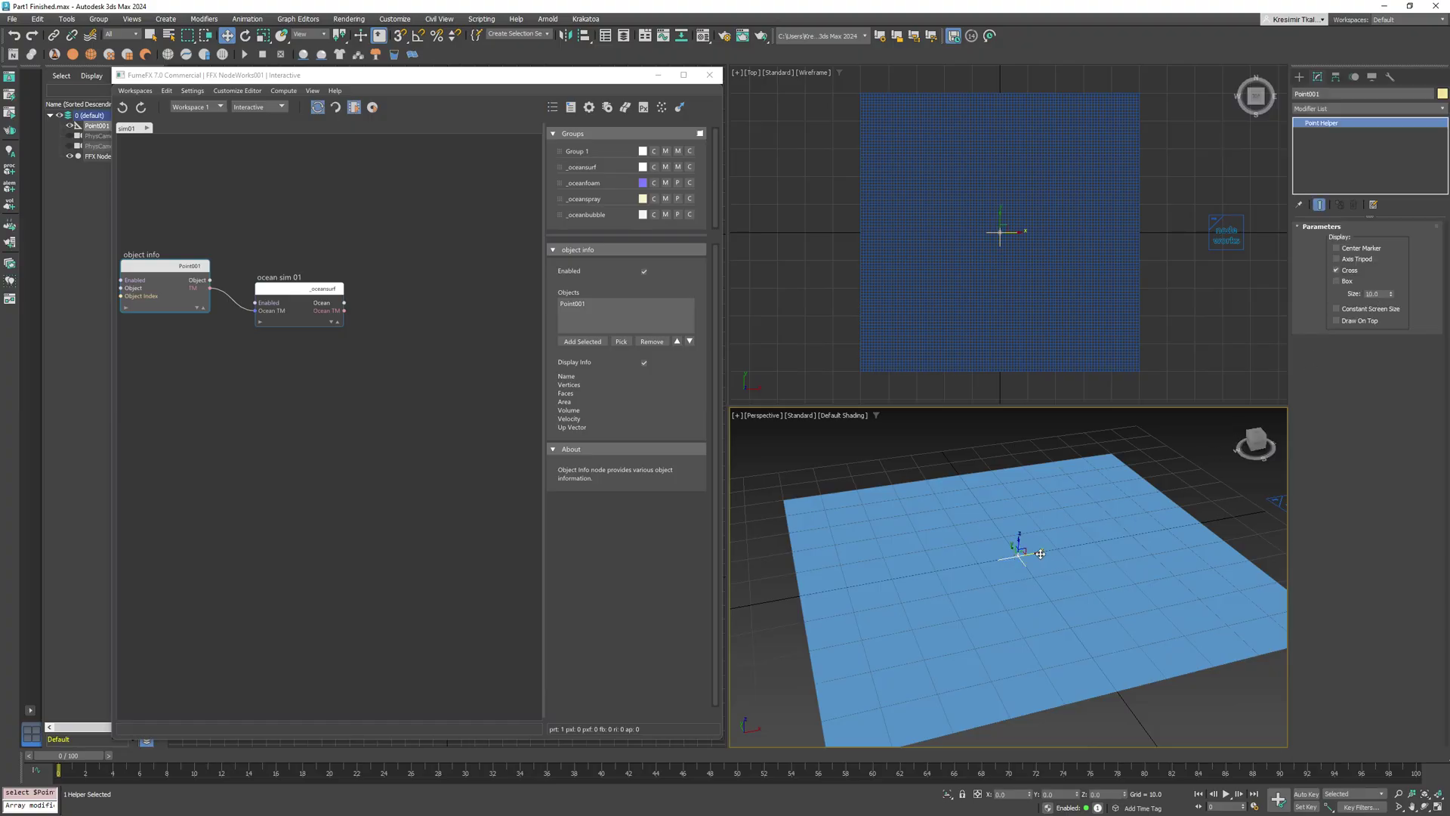
left_click_drag(1040, 553, 1002, 544)
Step: Keep ocean sim 01's Mesh Mode at Uniform and collapse the Foam & Bubble Sim rollout
left_click(335, 315)
left_click(687, 408)
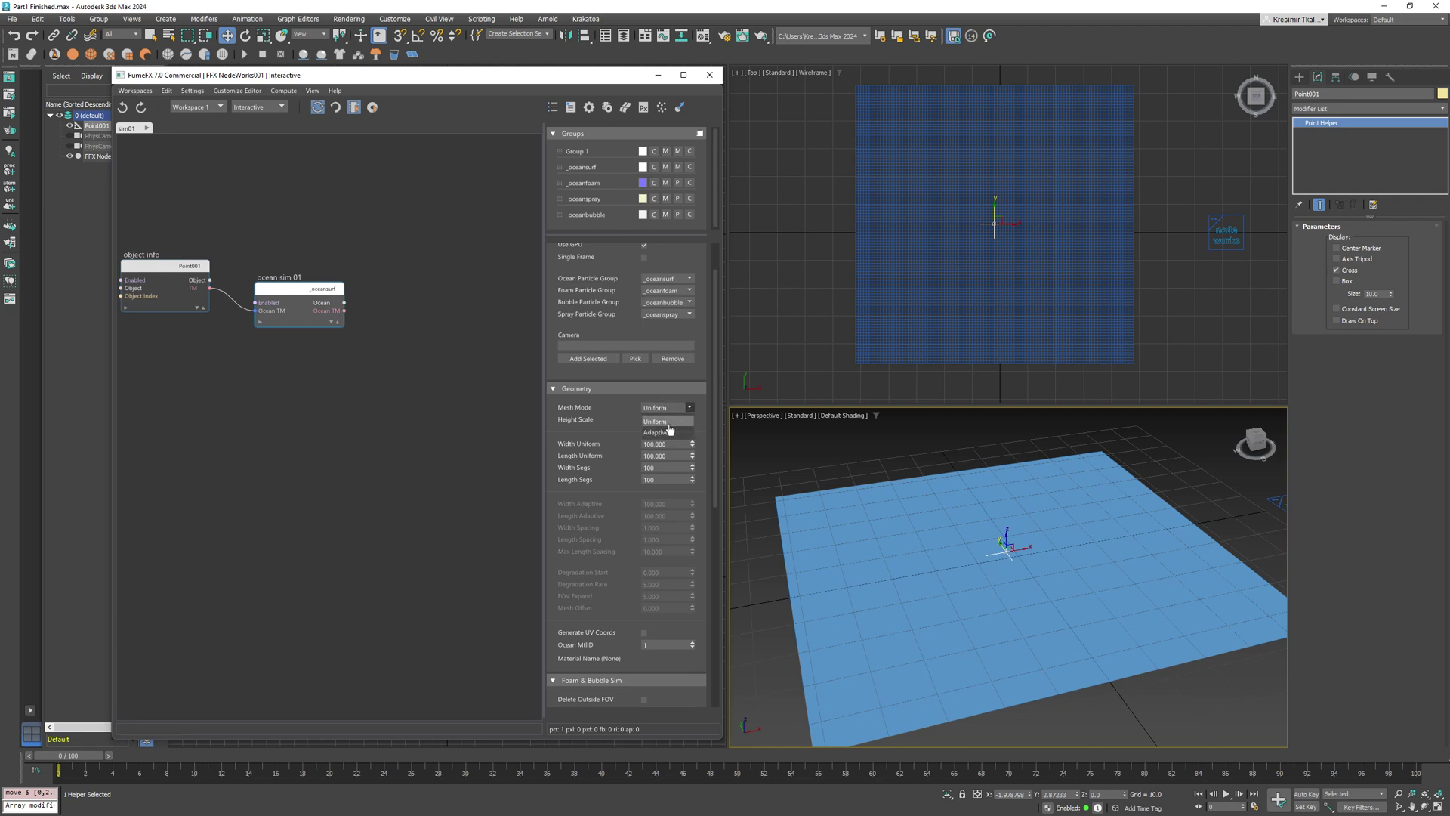
left_click(668, 429)
scroll(626, 472, "down", 2)
scroll(622, 442, "down", 1)
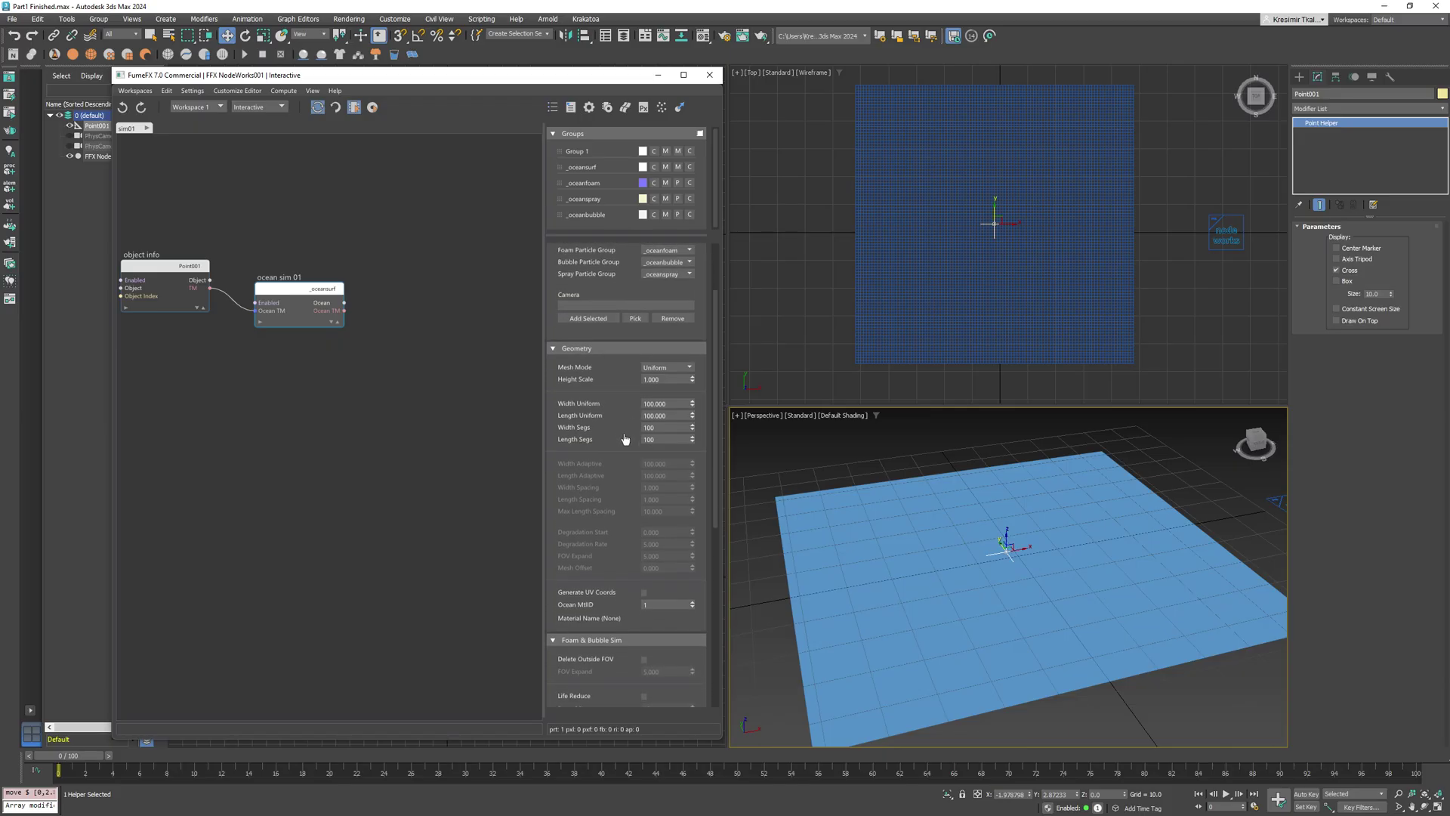
scroll(613, 538, "down", 10)
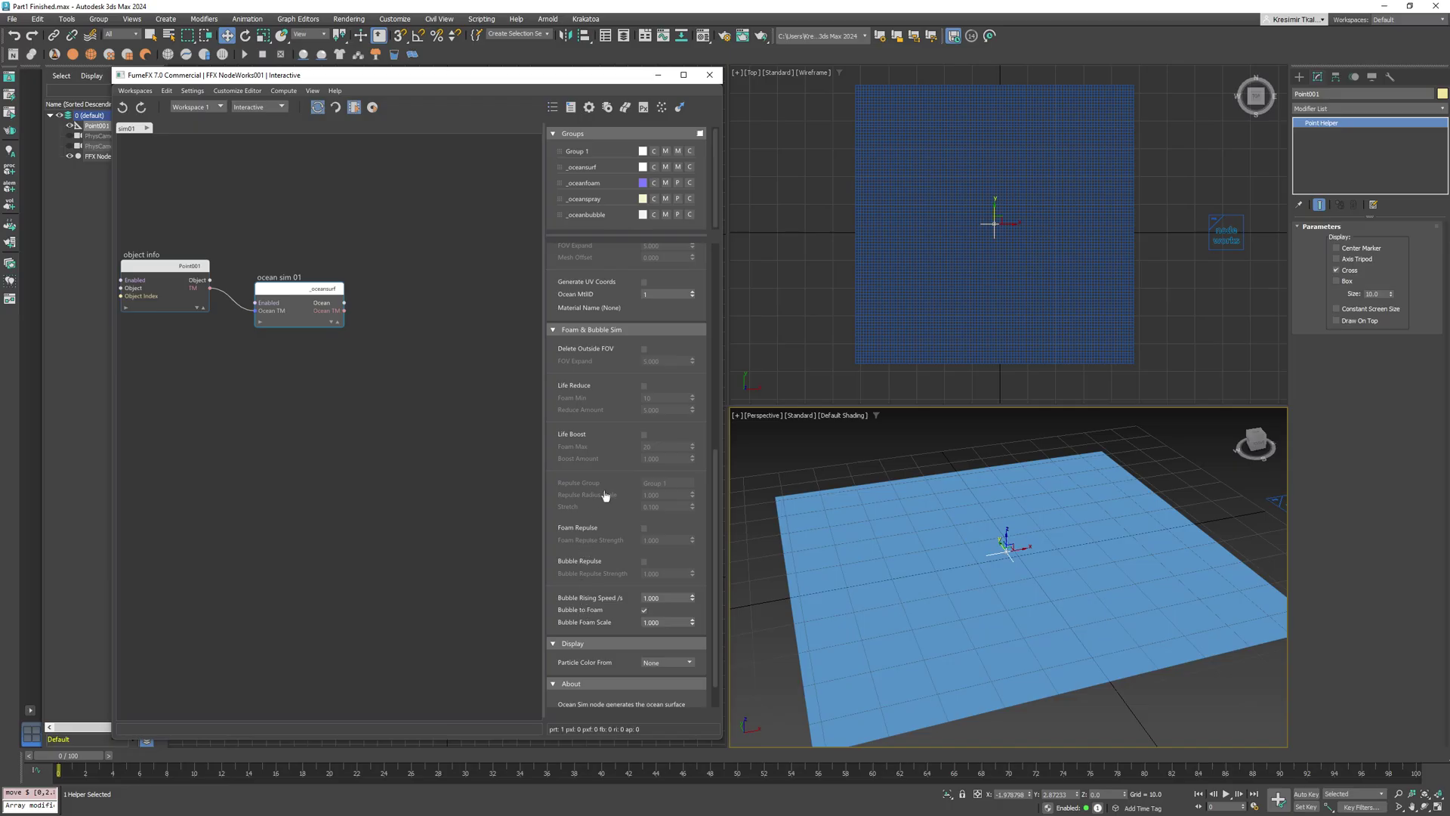
left_click(604, 330)
left_click_drag(604, 333, 602, 442)
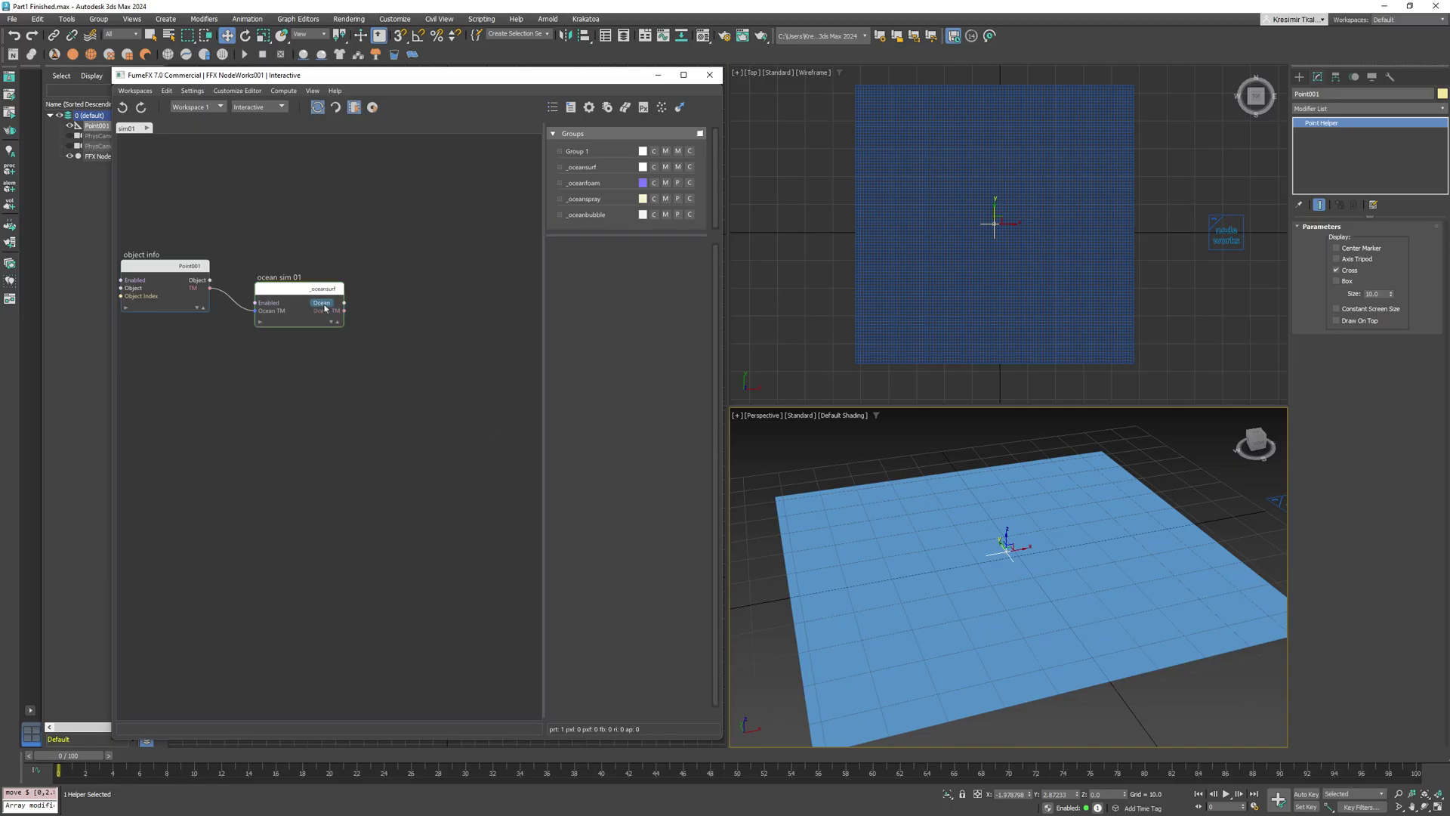
Step: Add an Ocean Spectrum node through the node search and wire it to ocean sim 01
right_click(391, 332)
type("sped")
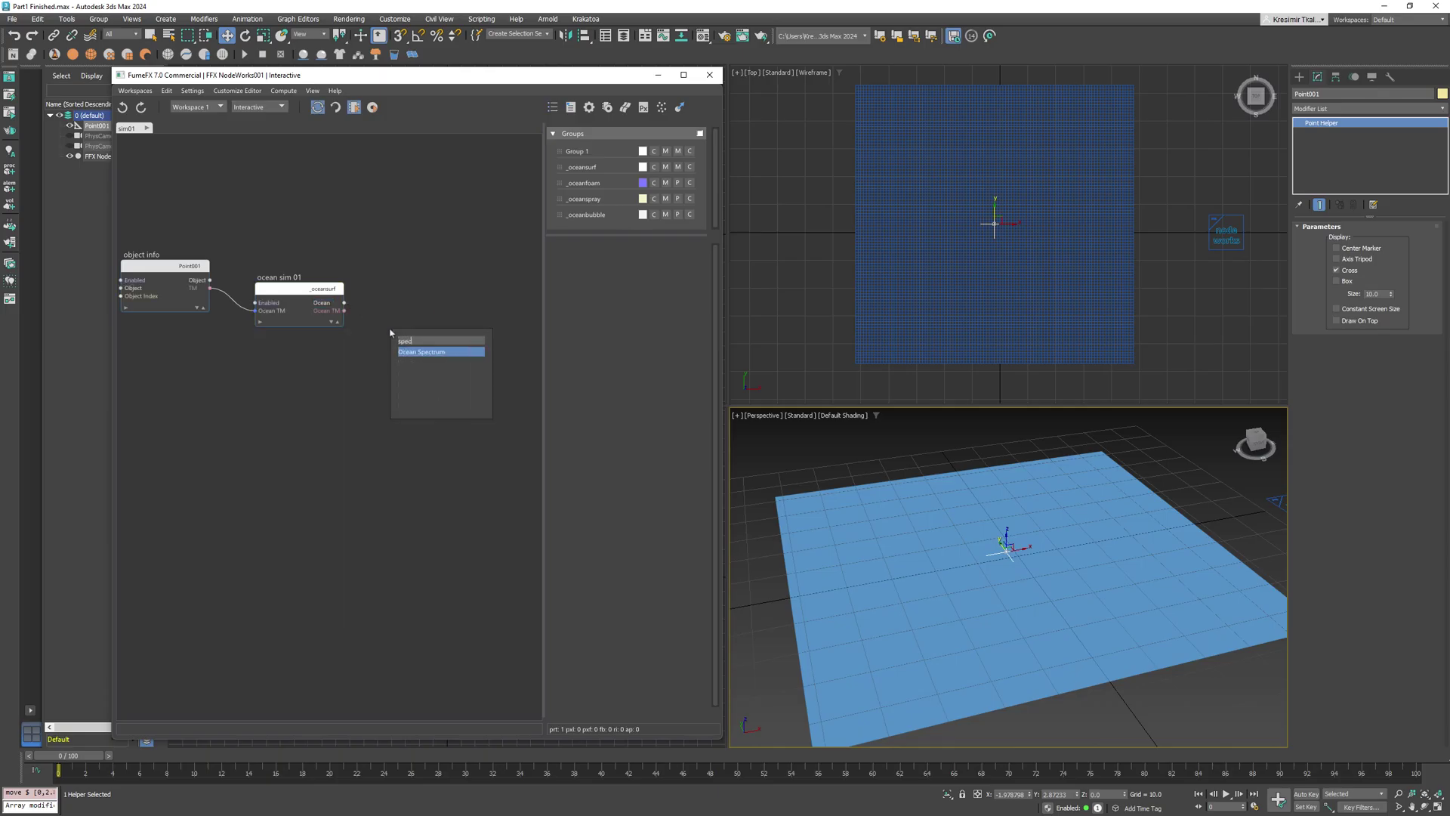
left_click(428, 351)
left_click_drag(429, 346, 431, 329)
scroll(595, 382, "down", 3)
scroll(594, 382, "down", 5)
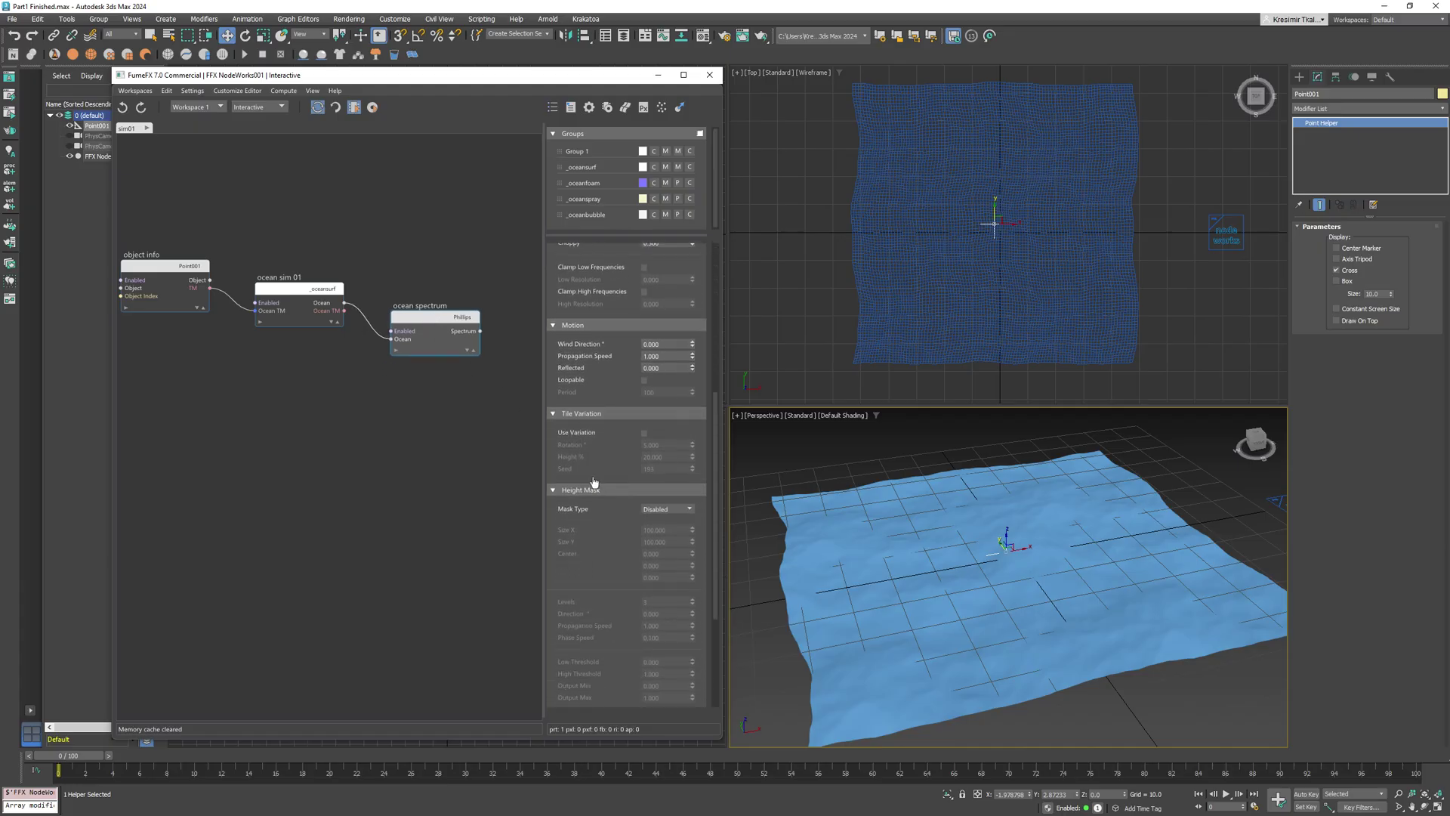
scroll(623, 490, "up", 5)
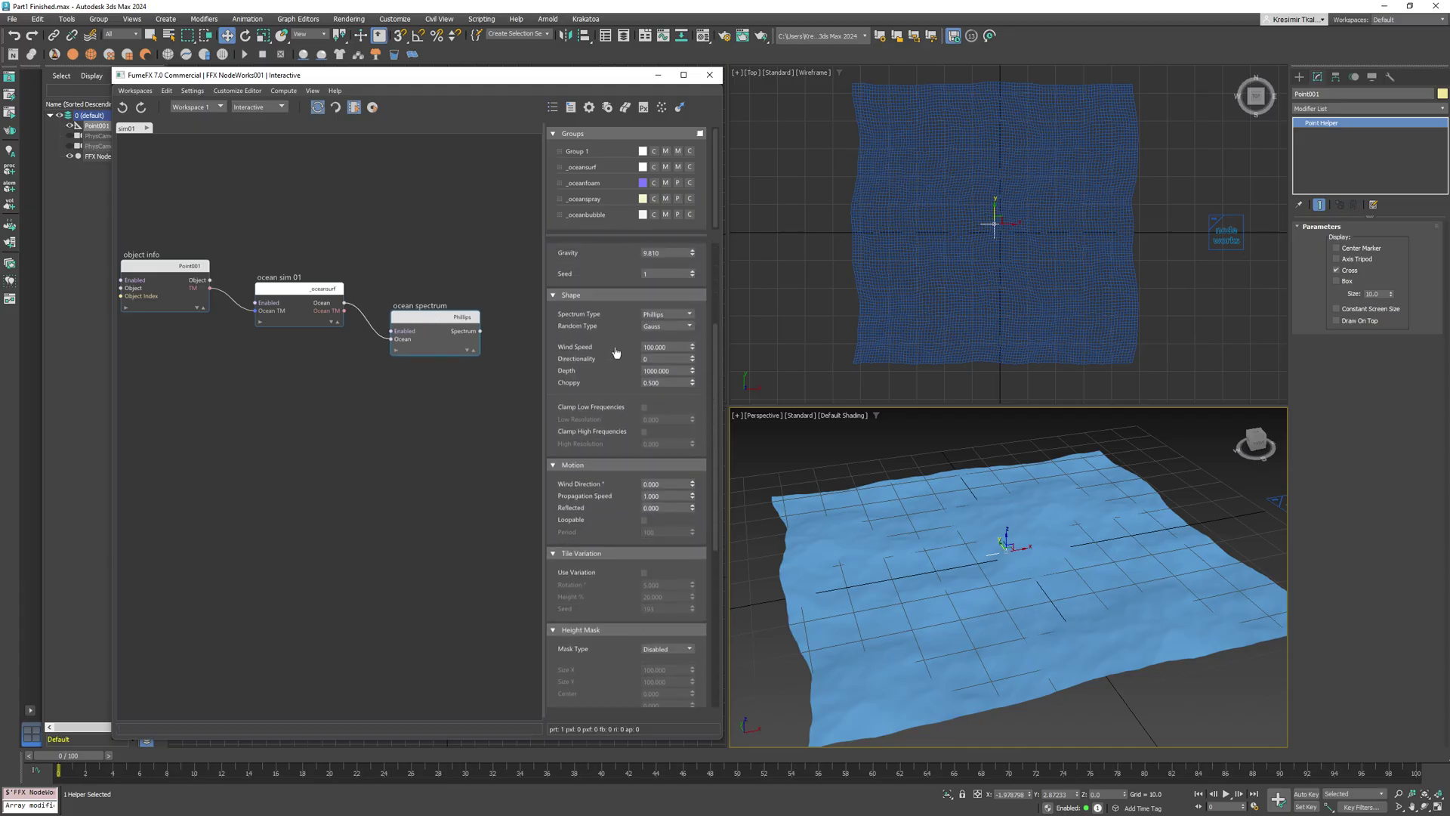
scroll(618, 431, "up", 5)
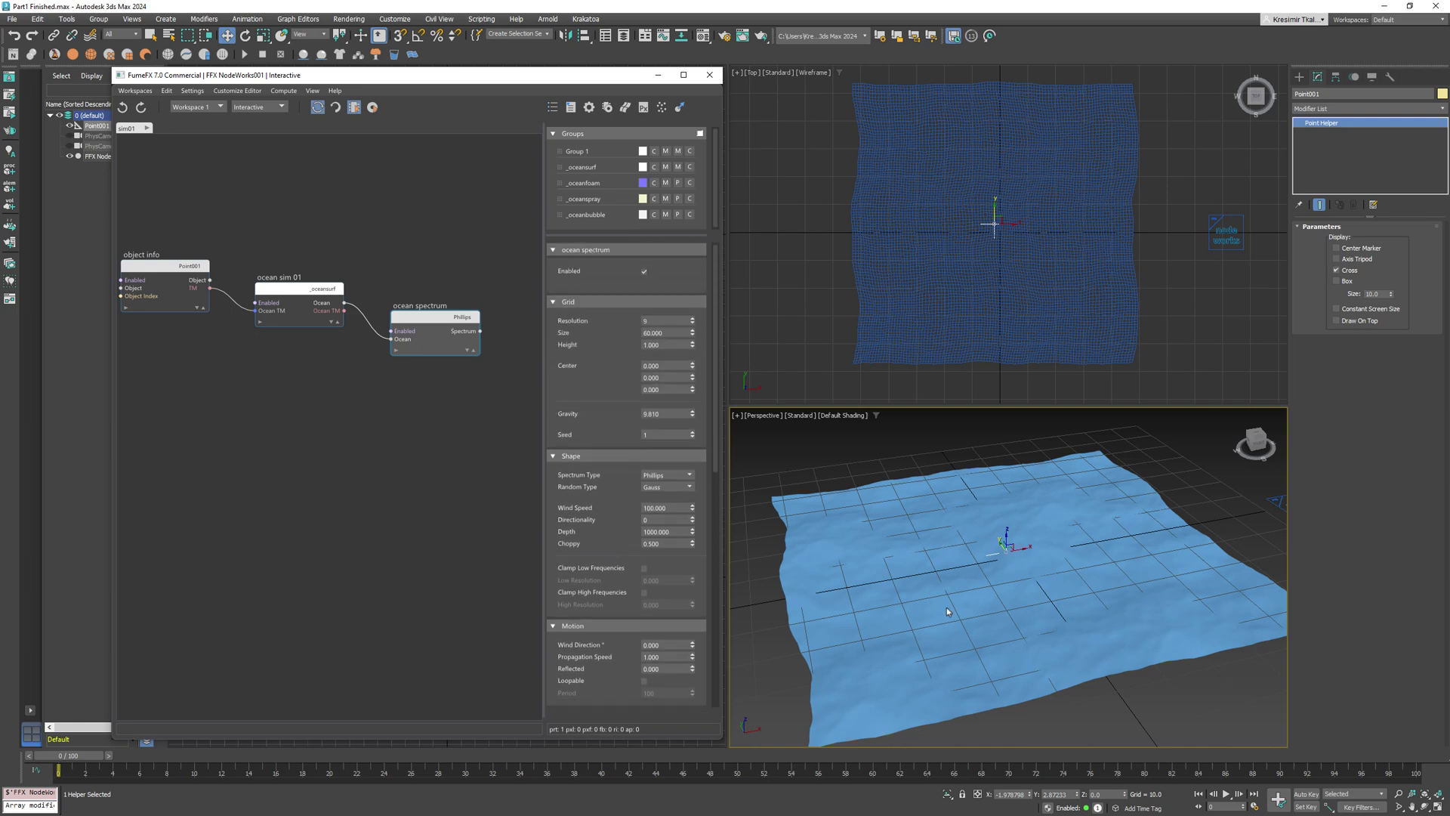
Step: Orbit the Perspective view across the waves, hide the grid, and nudge the spectrum node
middle_click_drag(953, 607, 1052, 613, "alt")
key("g")
scroll(1090, 632, "up", 3)
scroll(1094, 633, "down", 3)
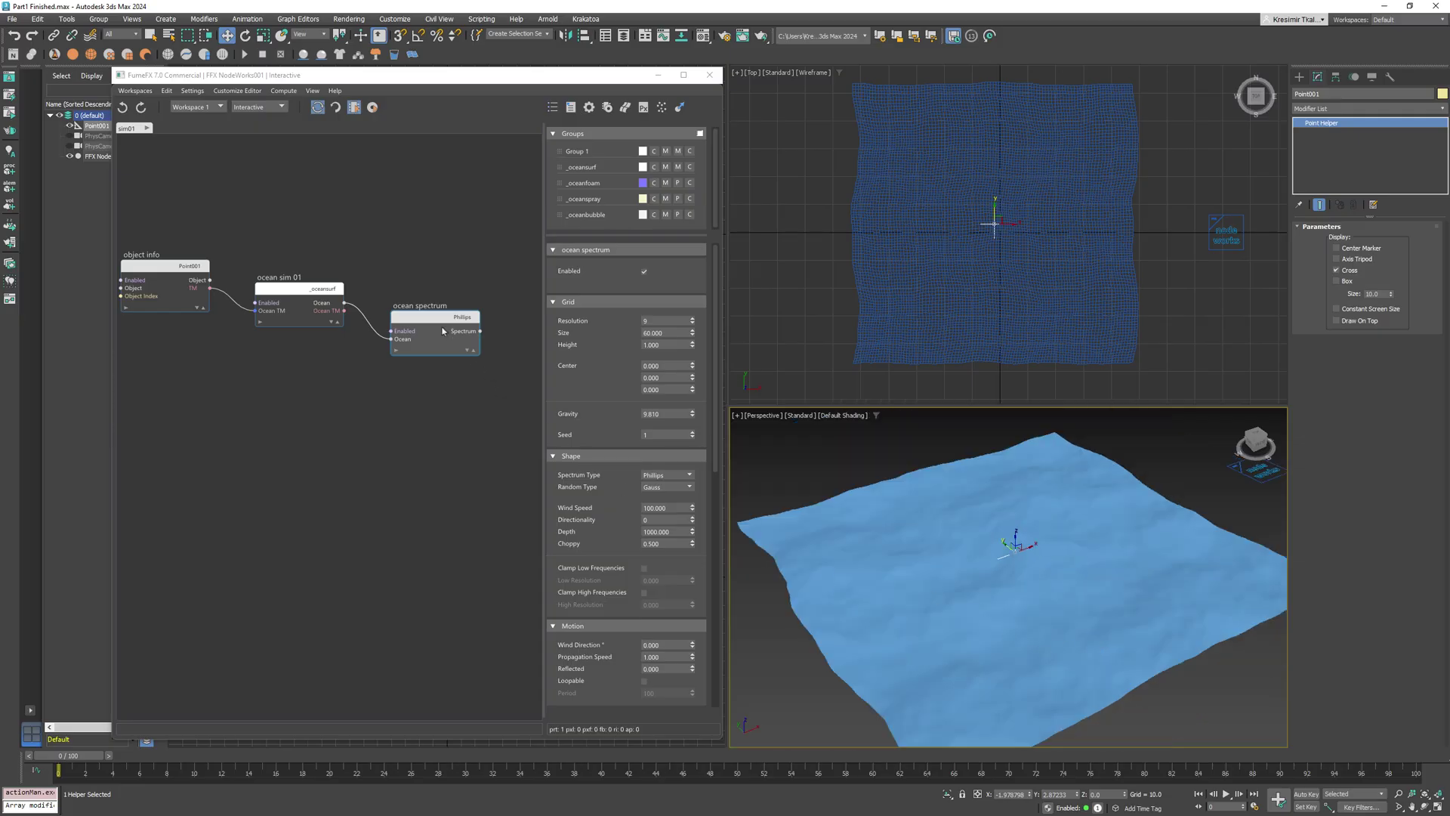
left_click_drag(443, 330, 438, 324)
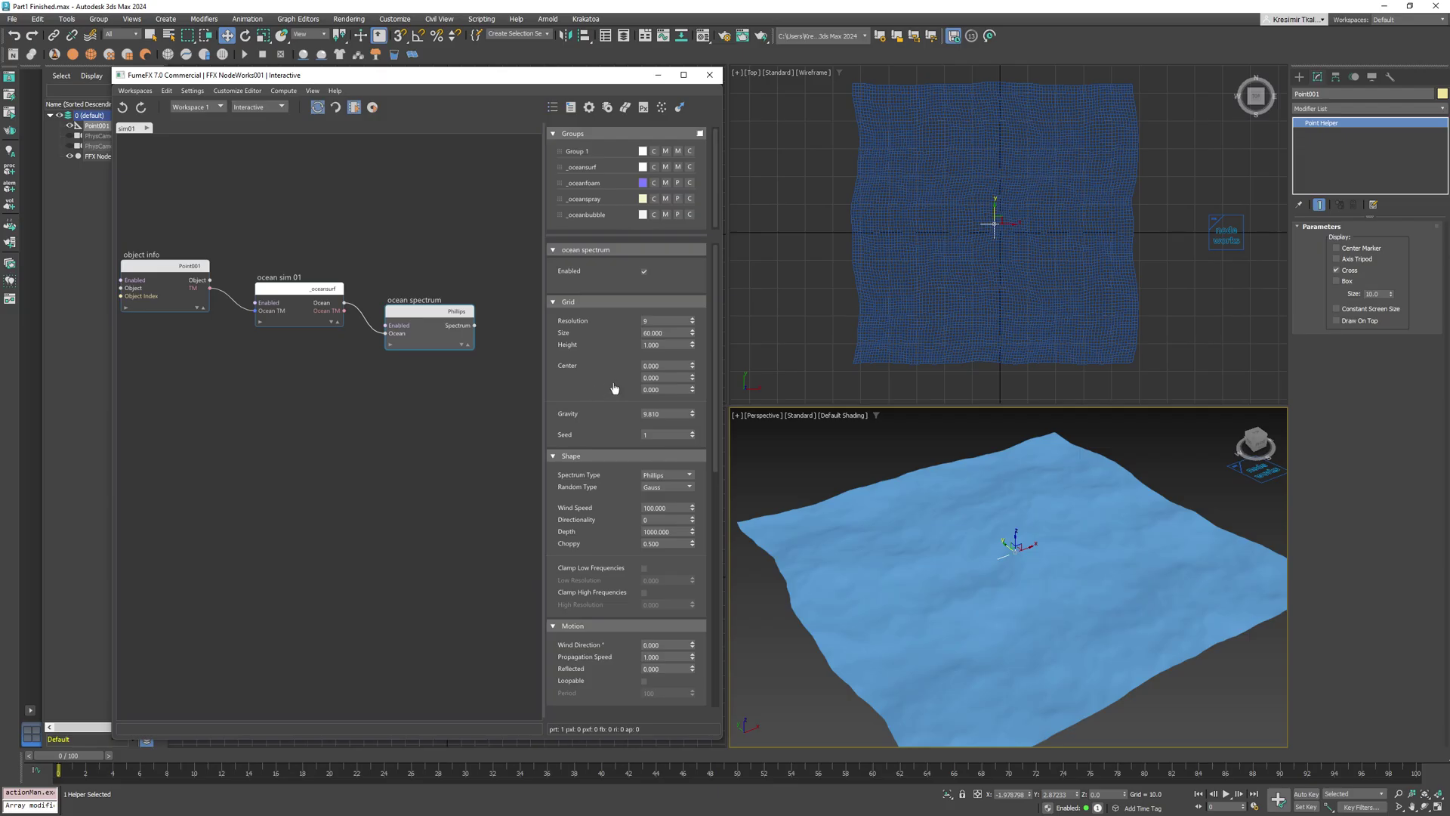
scroll(616, 386, "down", 1)
Step: Inspect the spectrum's Resolution 9 and Size 60 fields, leaving them unchanged
double_click(665, 311)
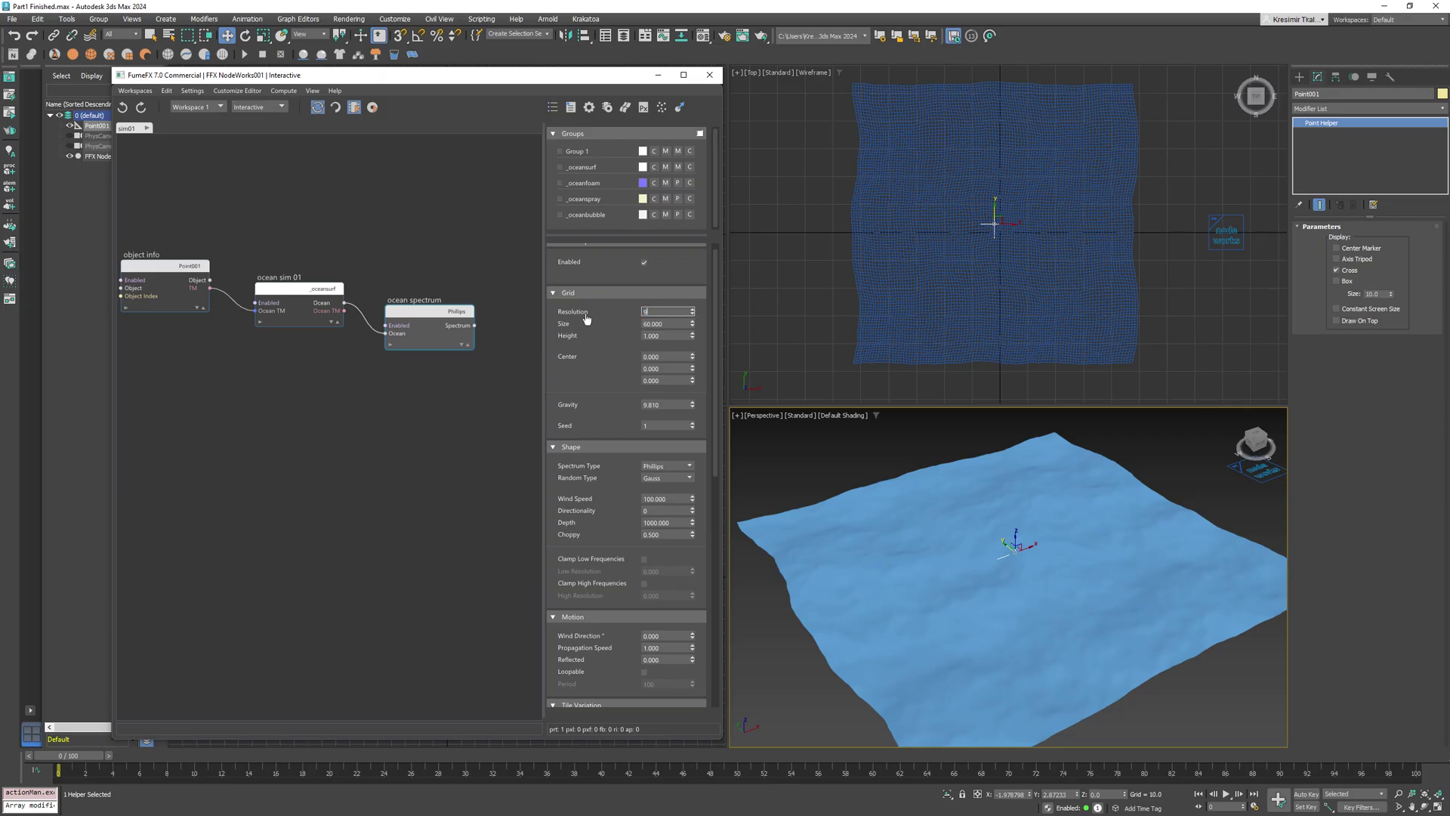
scroll(587, 320, "down", 1)
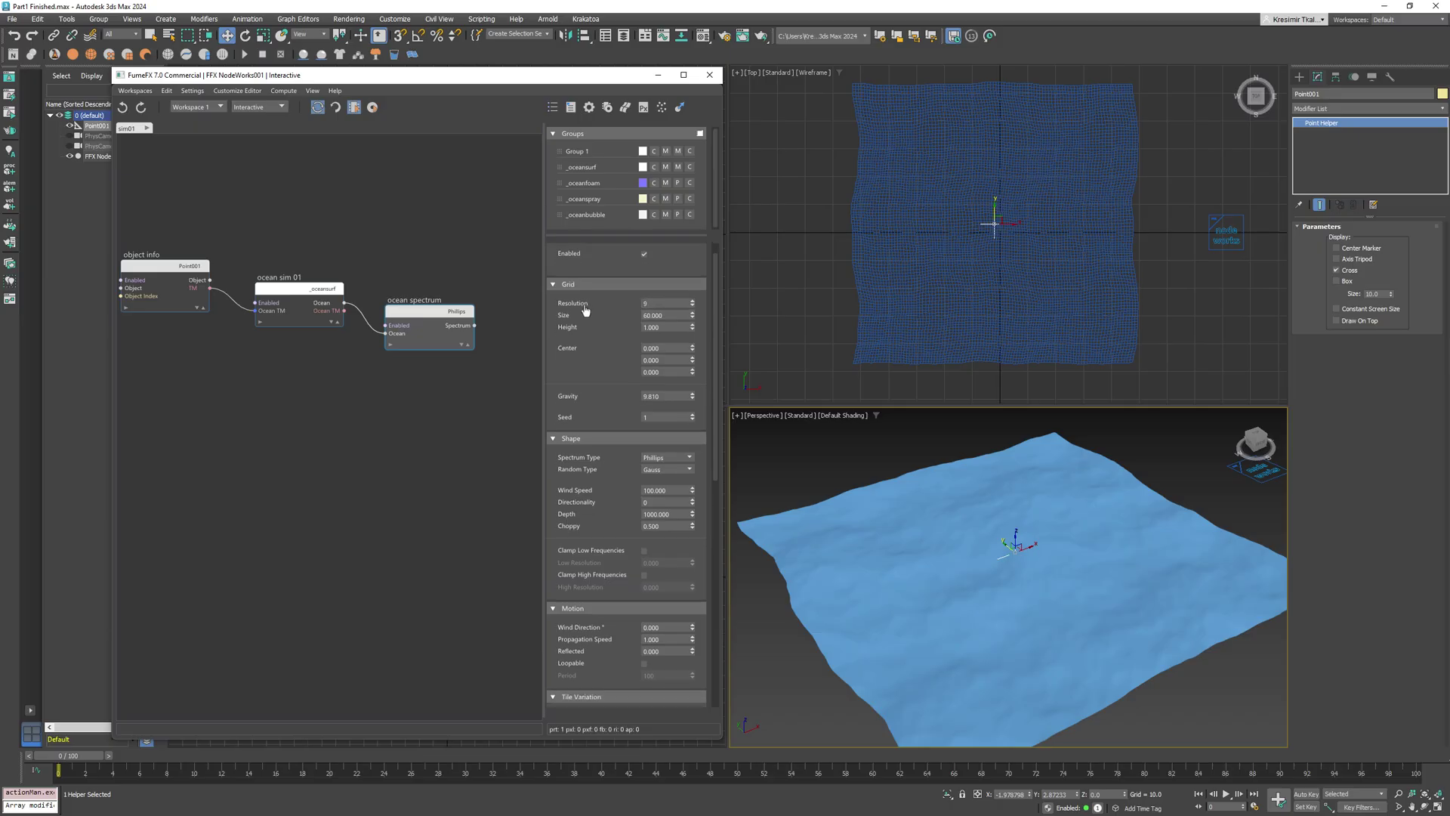
double_click(658, 303)
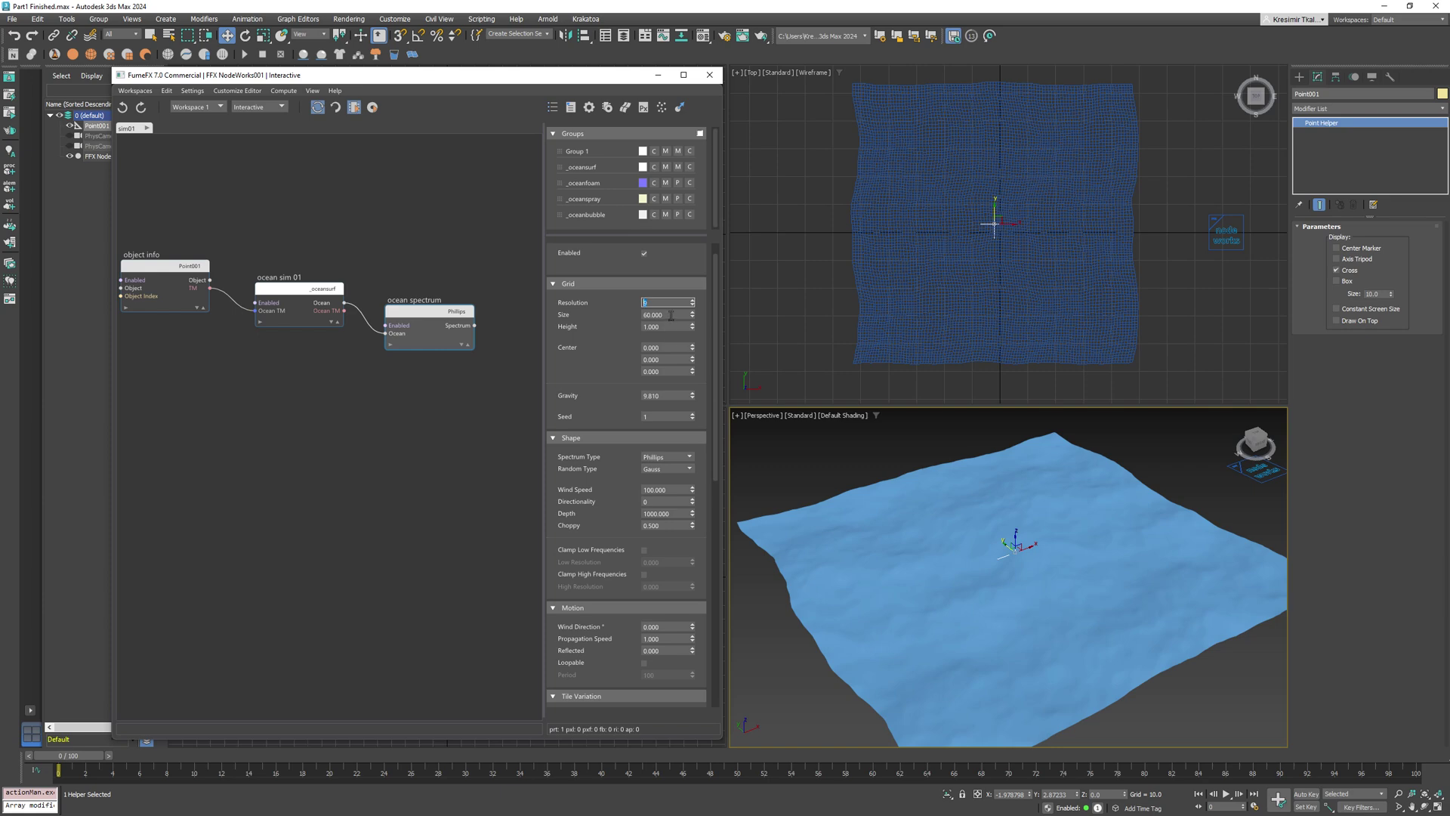
double_click(669, 313)
Step: Pan the Top view, activate Perspective, and bring up the ocean sim 01 settings
middle_click_drag(981, 283, 949, 288)
middle_click(763, 434)
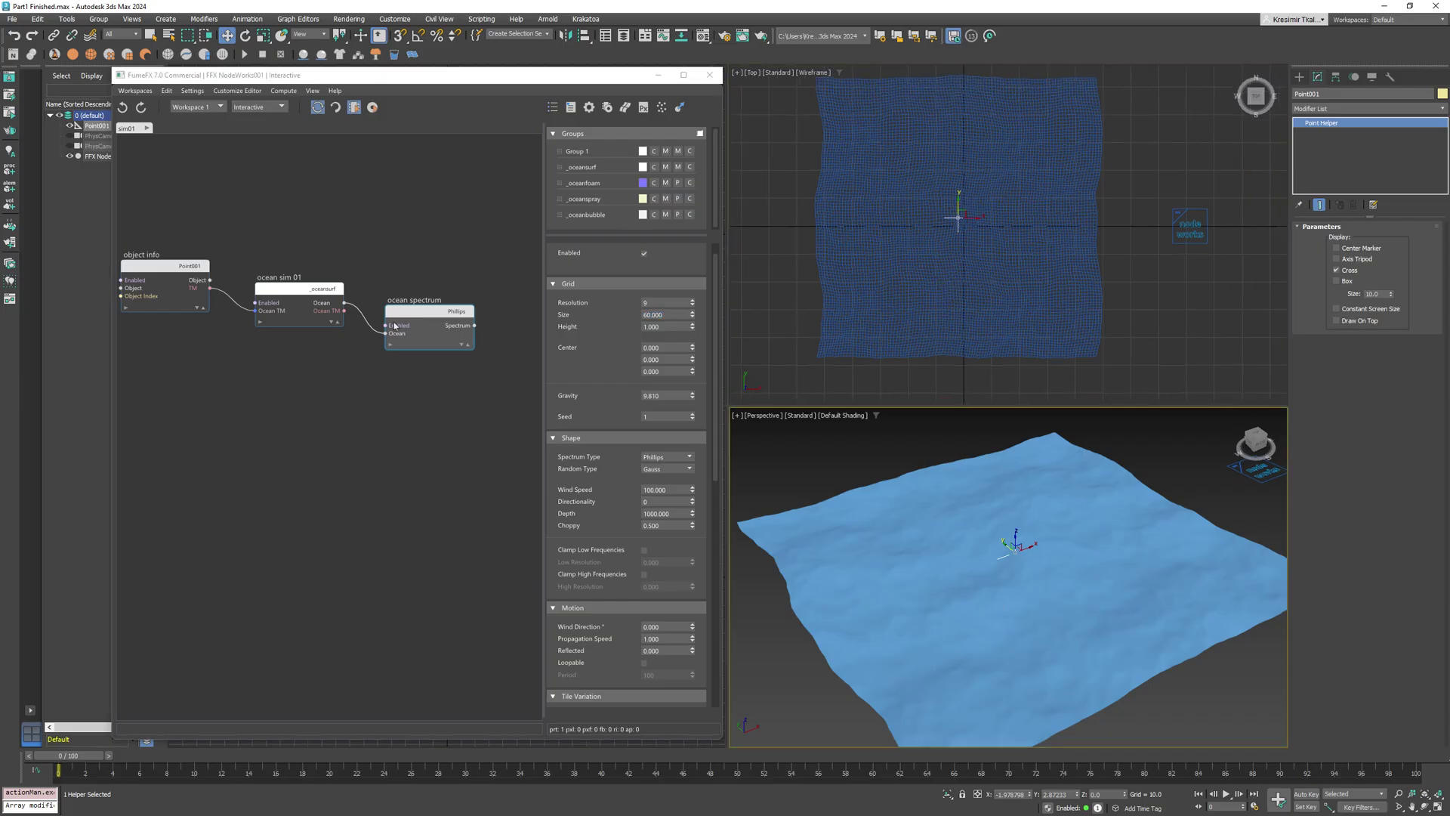
left_click(299, 294)
Step: Give ocean sim 01 512 width segments and a 256 ocean width and length
double_click(664, 490)
type("512")
key("Tab")
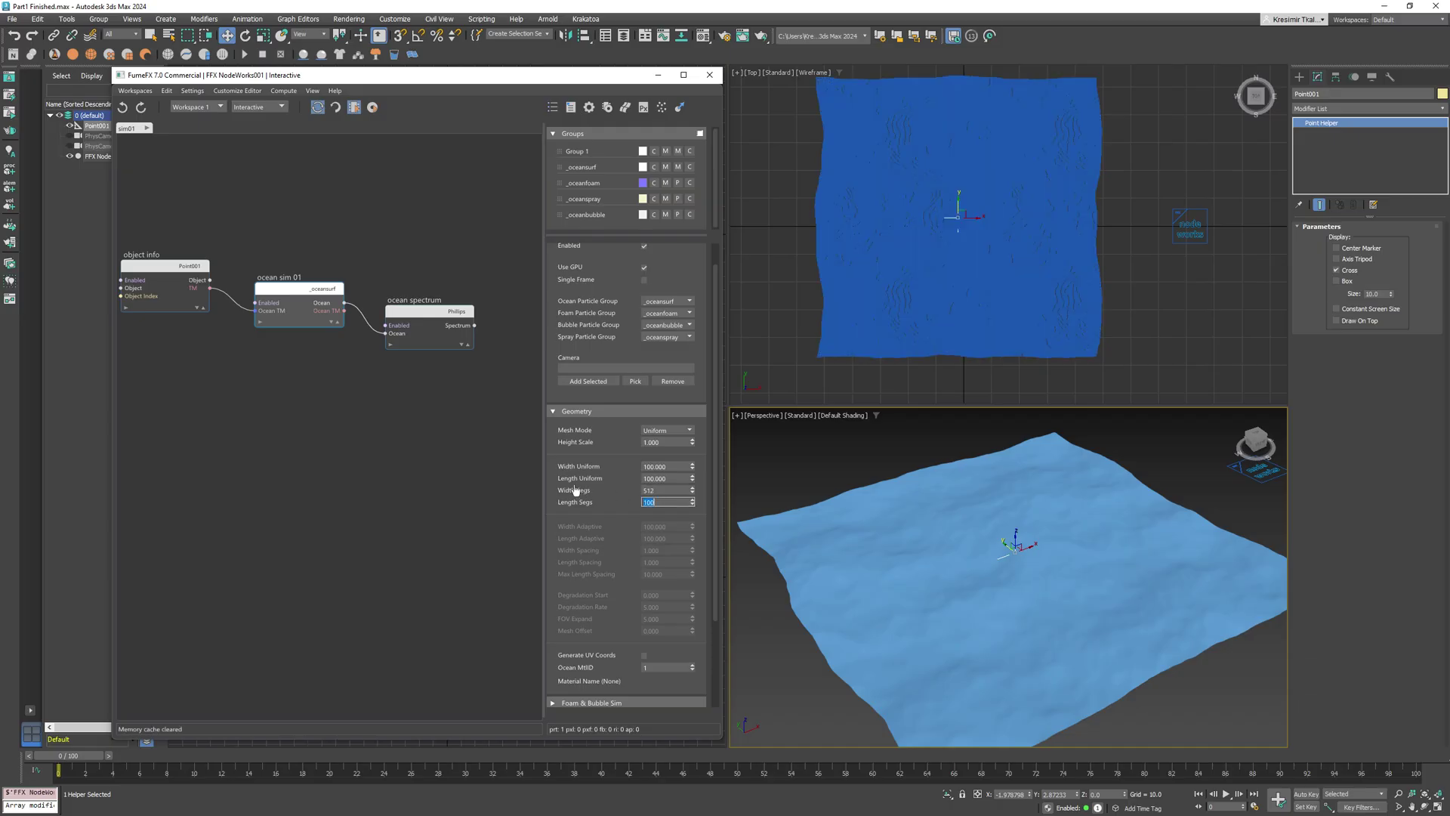
type("512")
double_click(663, 467)
type("256")
key("Tab")
type("2")
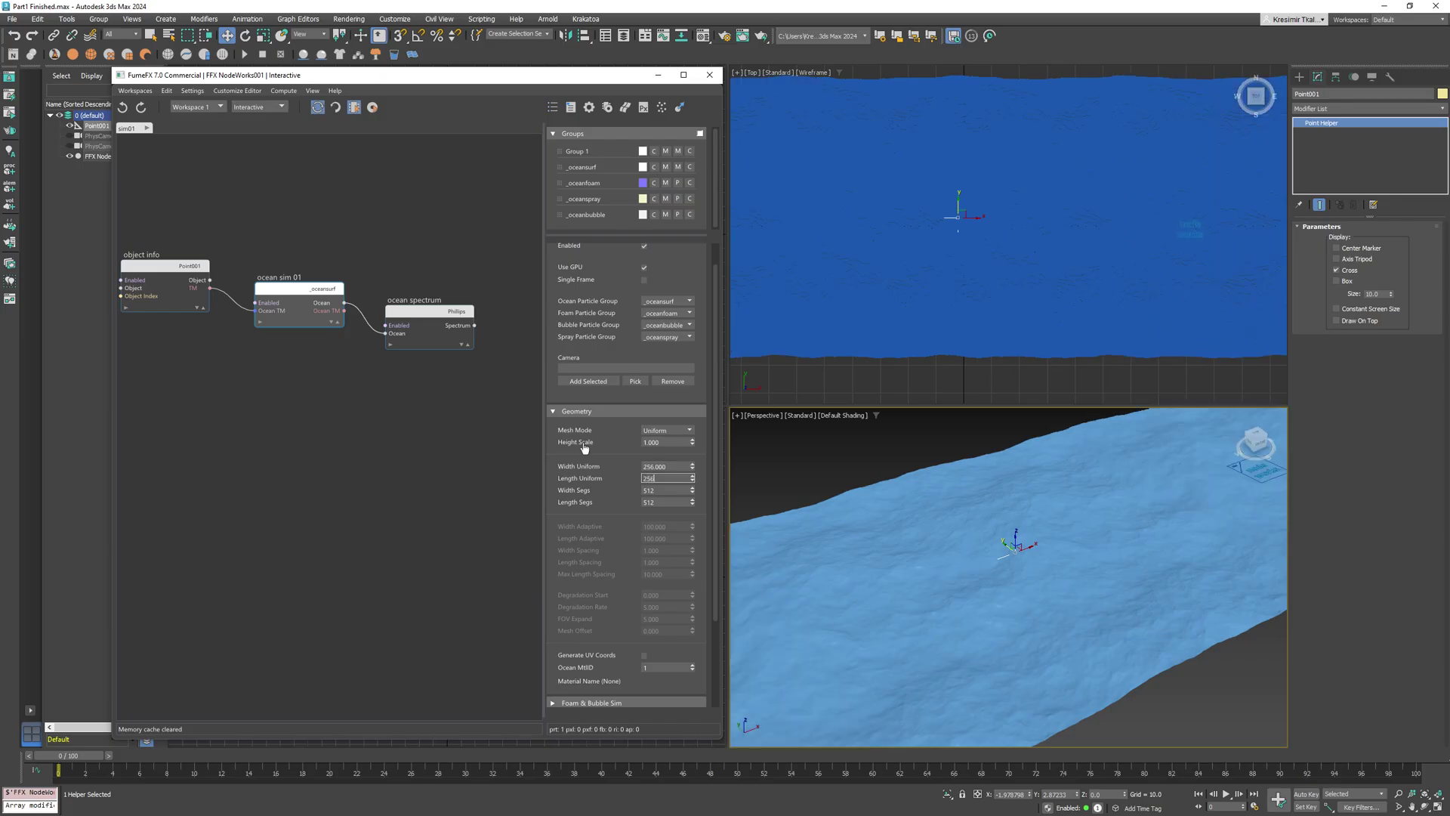
key("Return")
Step: Set the ocean spectrum's wave Height to 2 and grid Size to 64
left_click(458, 312)
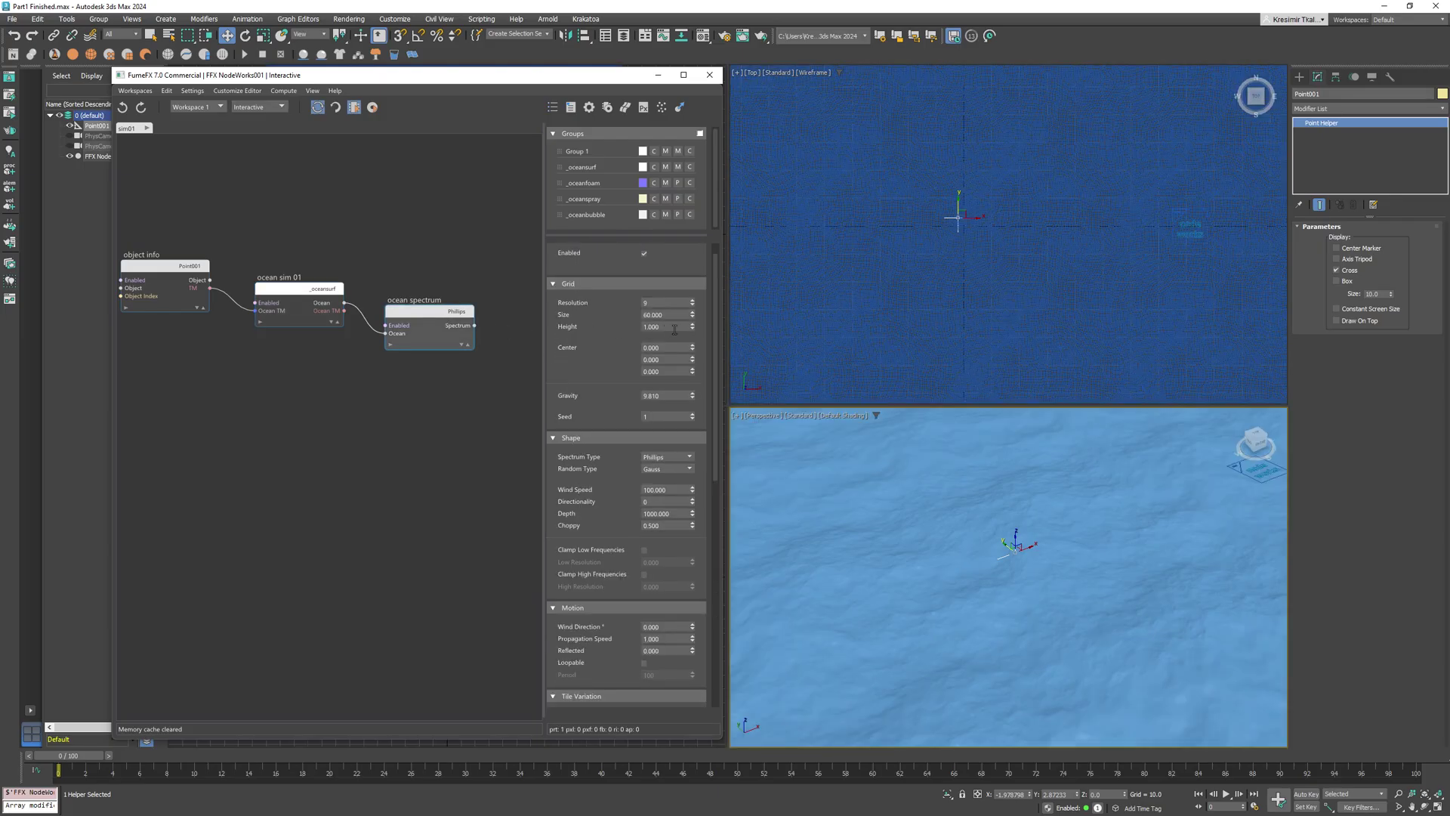
left_click_drag(674, 329, 578, 330)
type("2")
key("Return")
scroll(1025, 562, "down", 6)
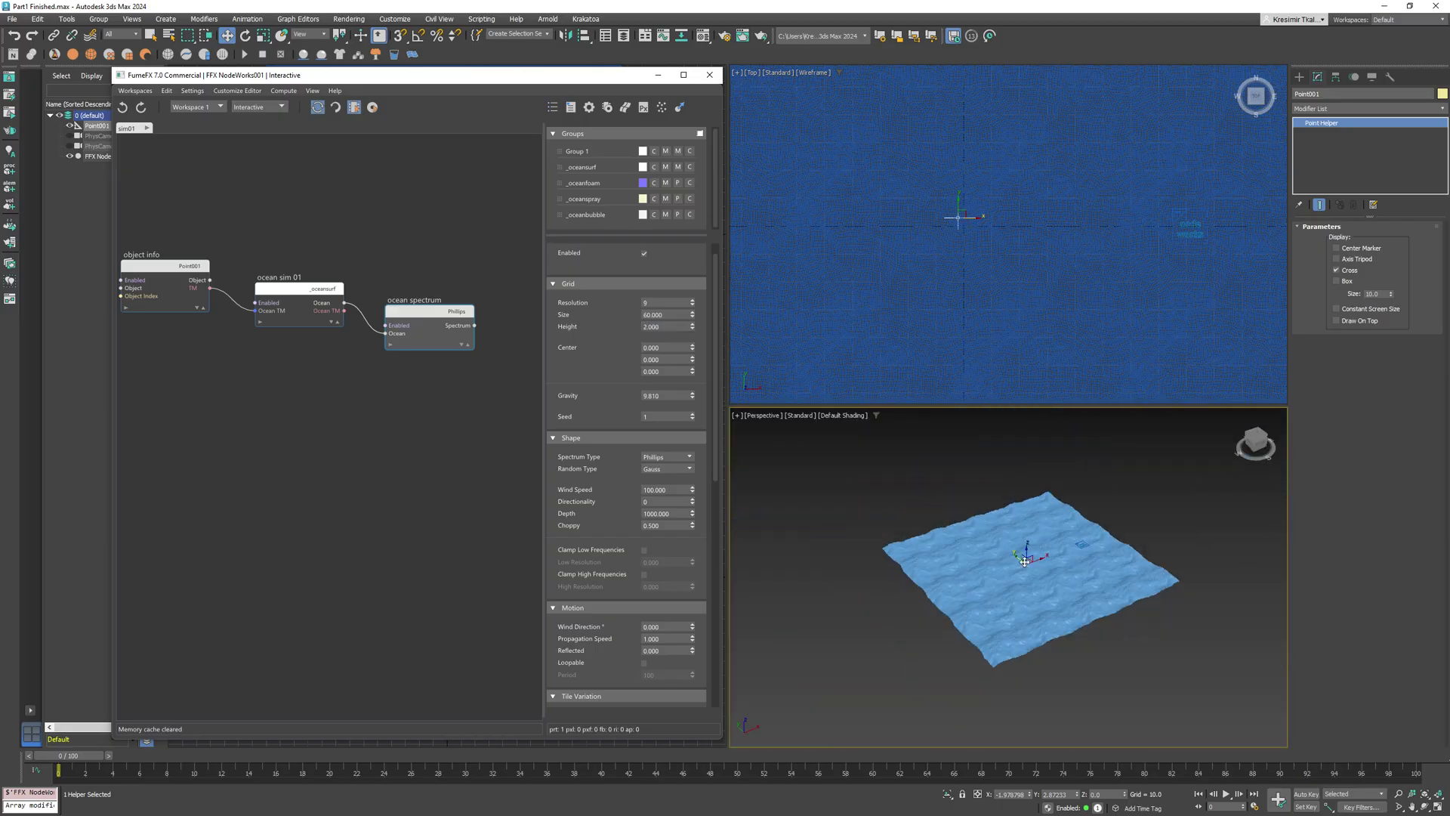
scroll(1024, 561, "up", 5)
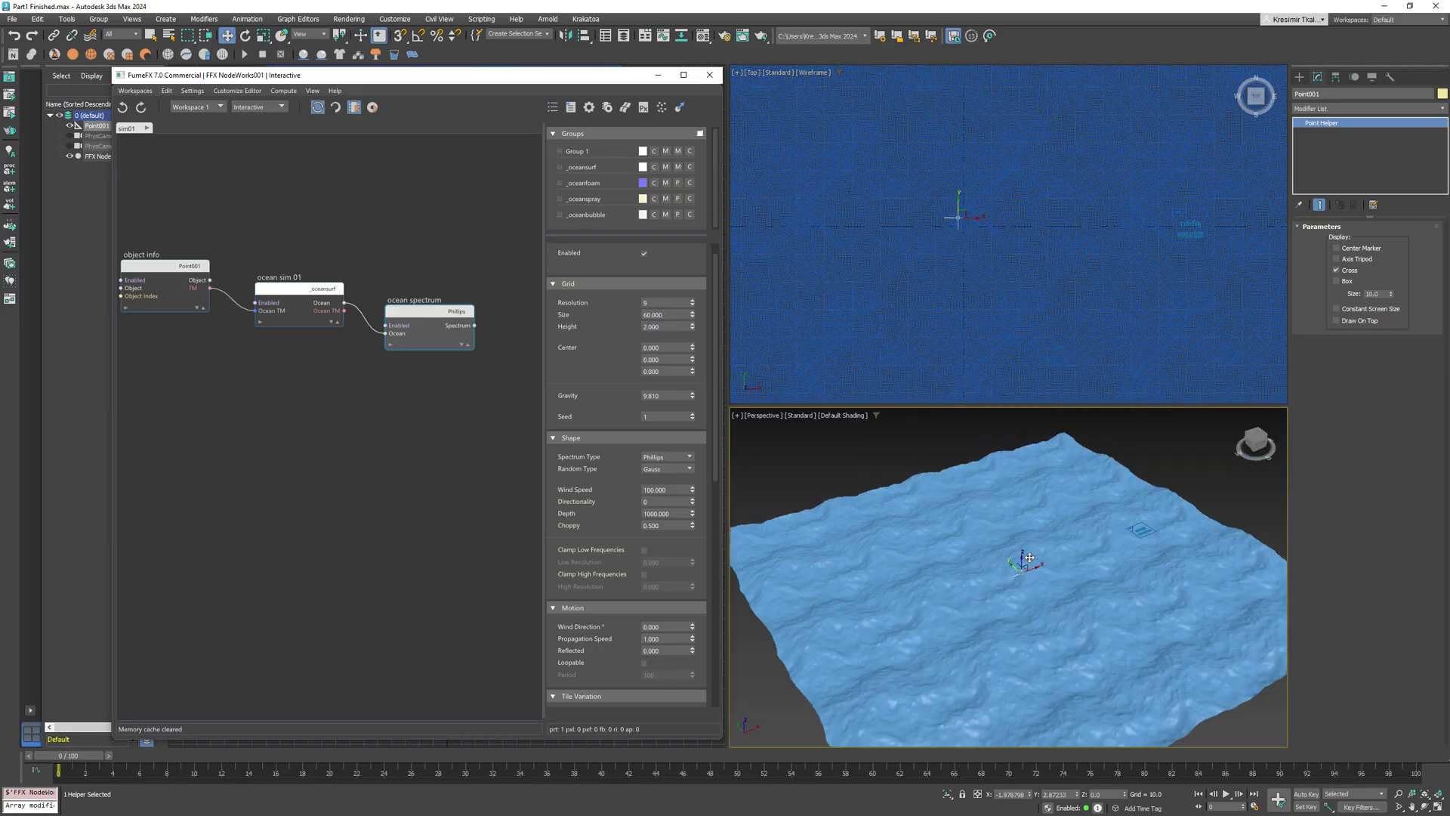
double_click(655, 314)
type("64")
key("Return")
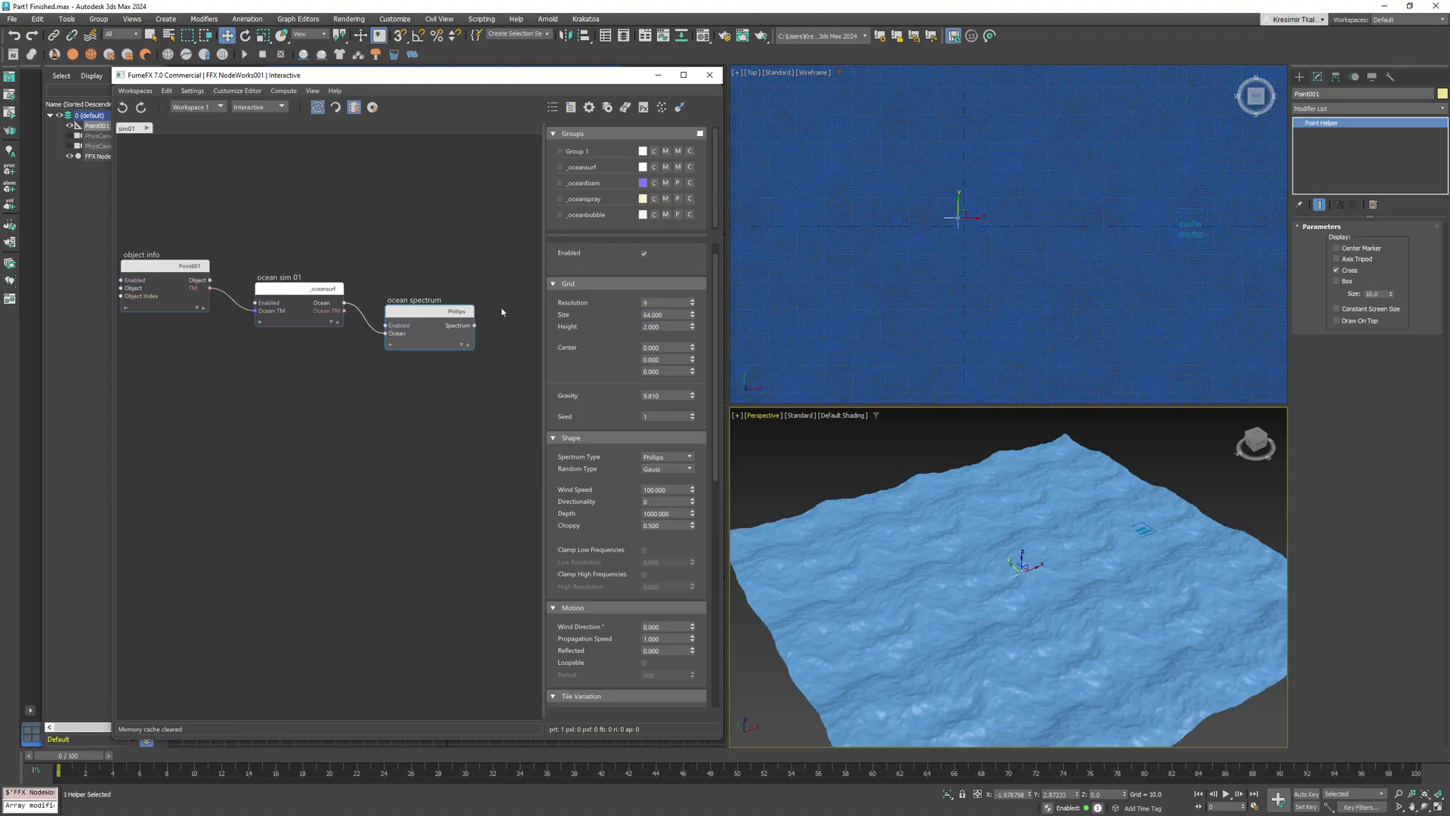
middle_click_drag(909, 571, 894, 509)
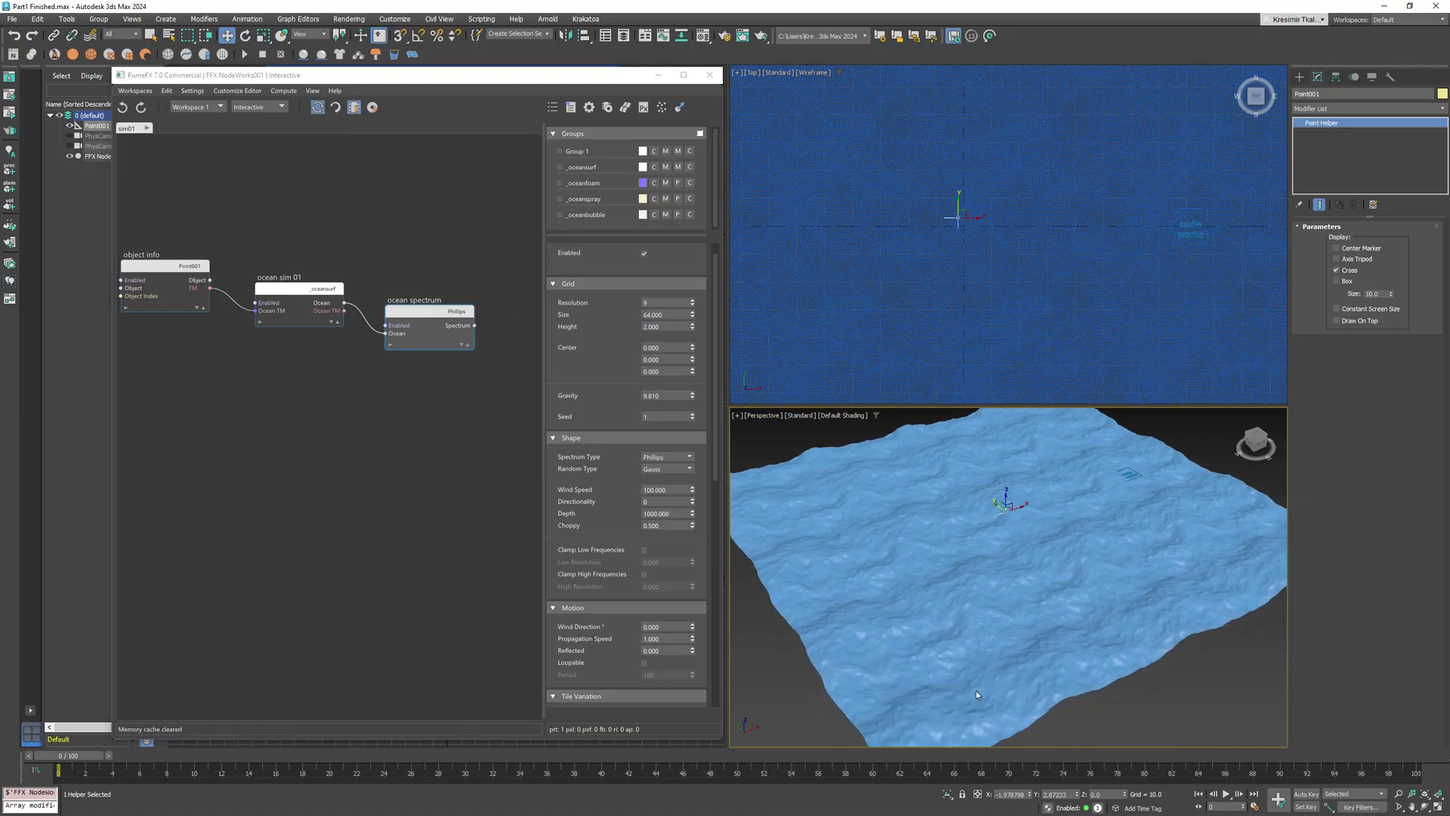
mouse_move(1069, 568)
middle_mouse_down("alt")
mouse_move(1094, 567)
mouse_move(1077, 613)
mouse_move(1076, 582)
mouse_move(1098, 581)
mouse_move(1081, 606)
mouse_move(1054, 588)
middle_mouse_up("alt")
Step: Scrub the ocean animation to frame 47, then return to frame 0
scroll(1053, 593, "up", 3)
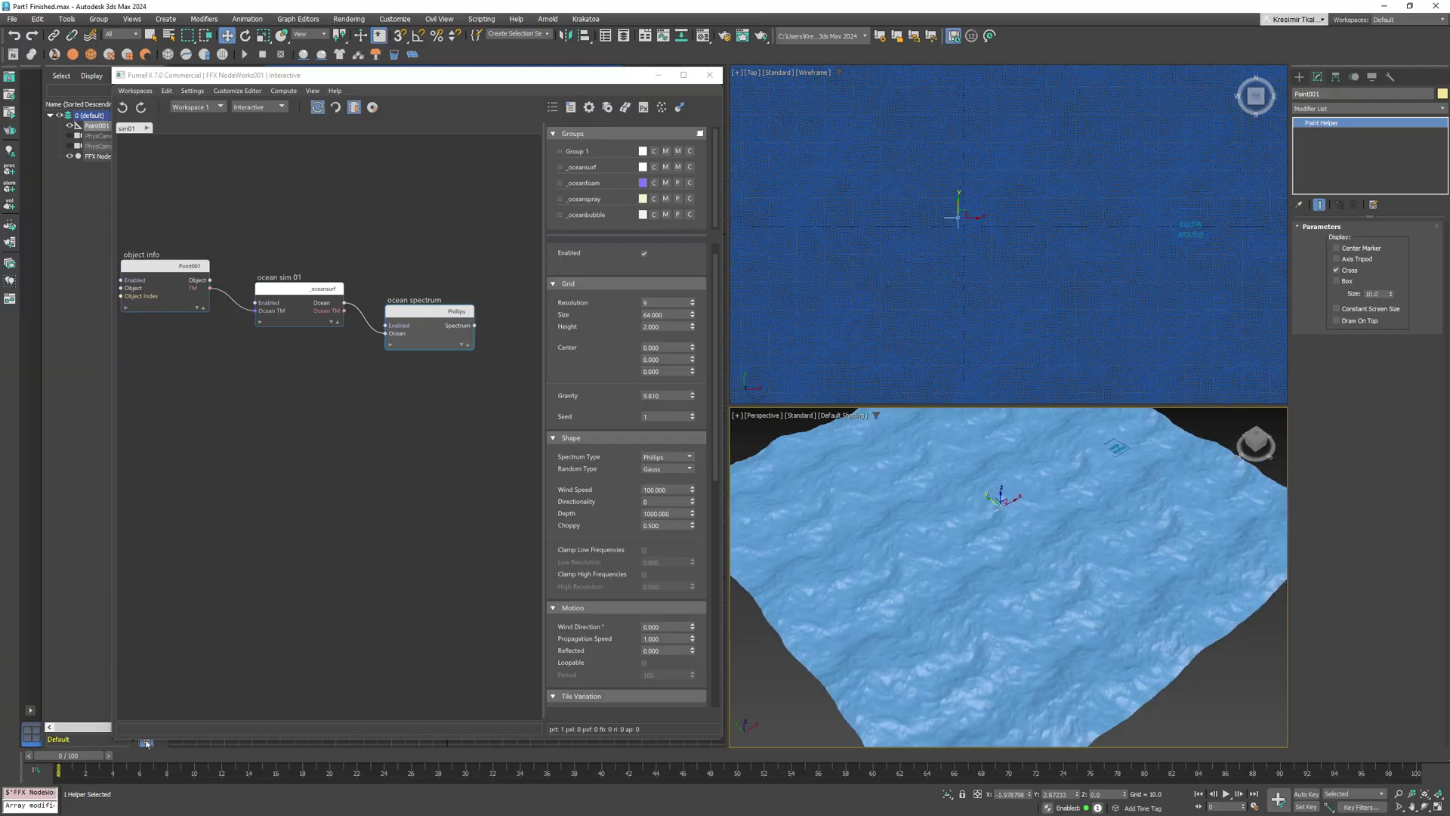
left_click_drag(89, 757, 1102, 767)
left_click_drag(1014, 805, 49, 777)
Step: Move Point001 and its ocean along X to about 79.47
key("w")
middle_click_drag(918, 714, 1040, 623, "alt")
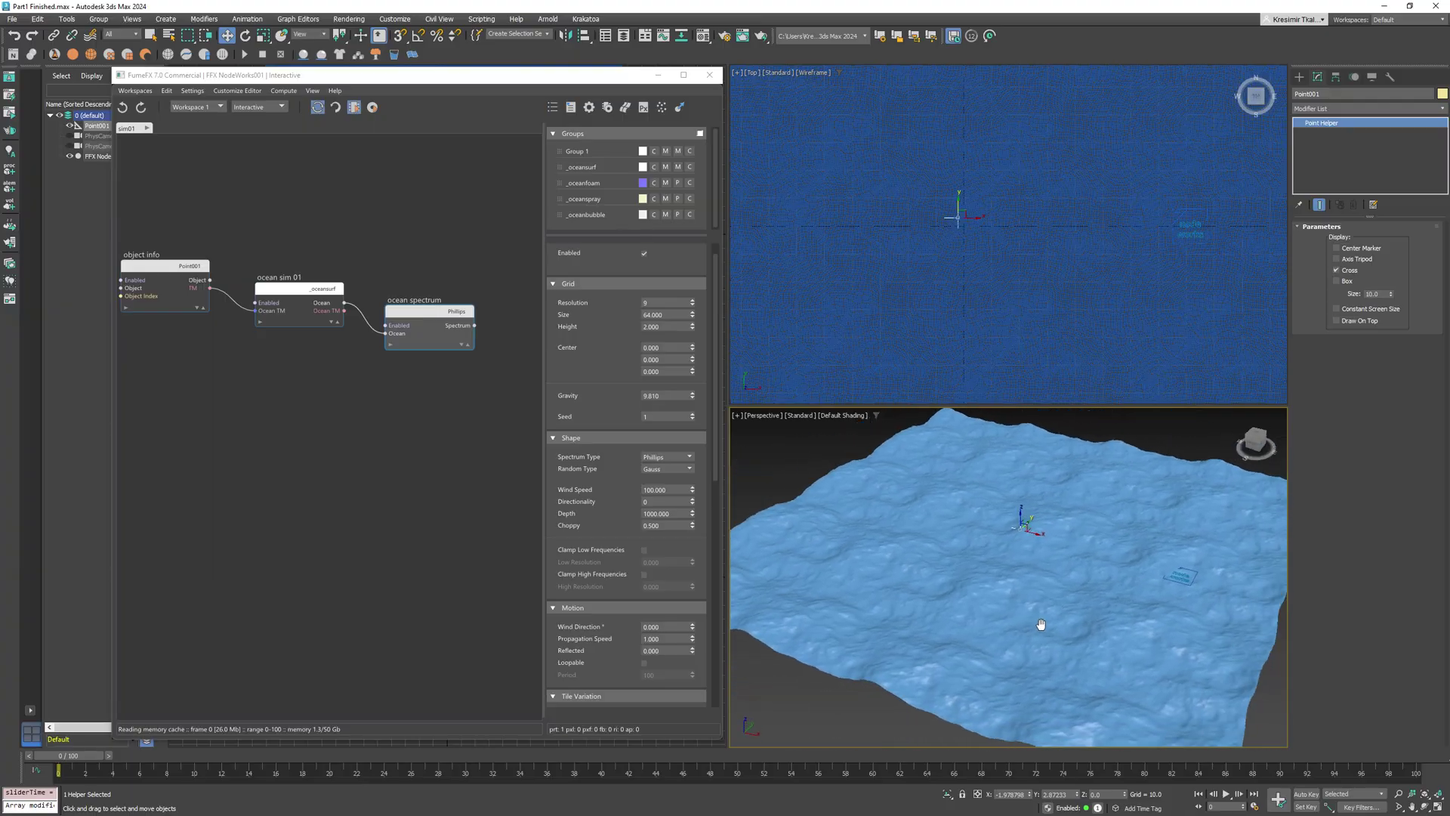
middle_click_drag(957, 645, 1033, 663, "alt")
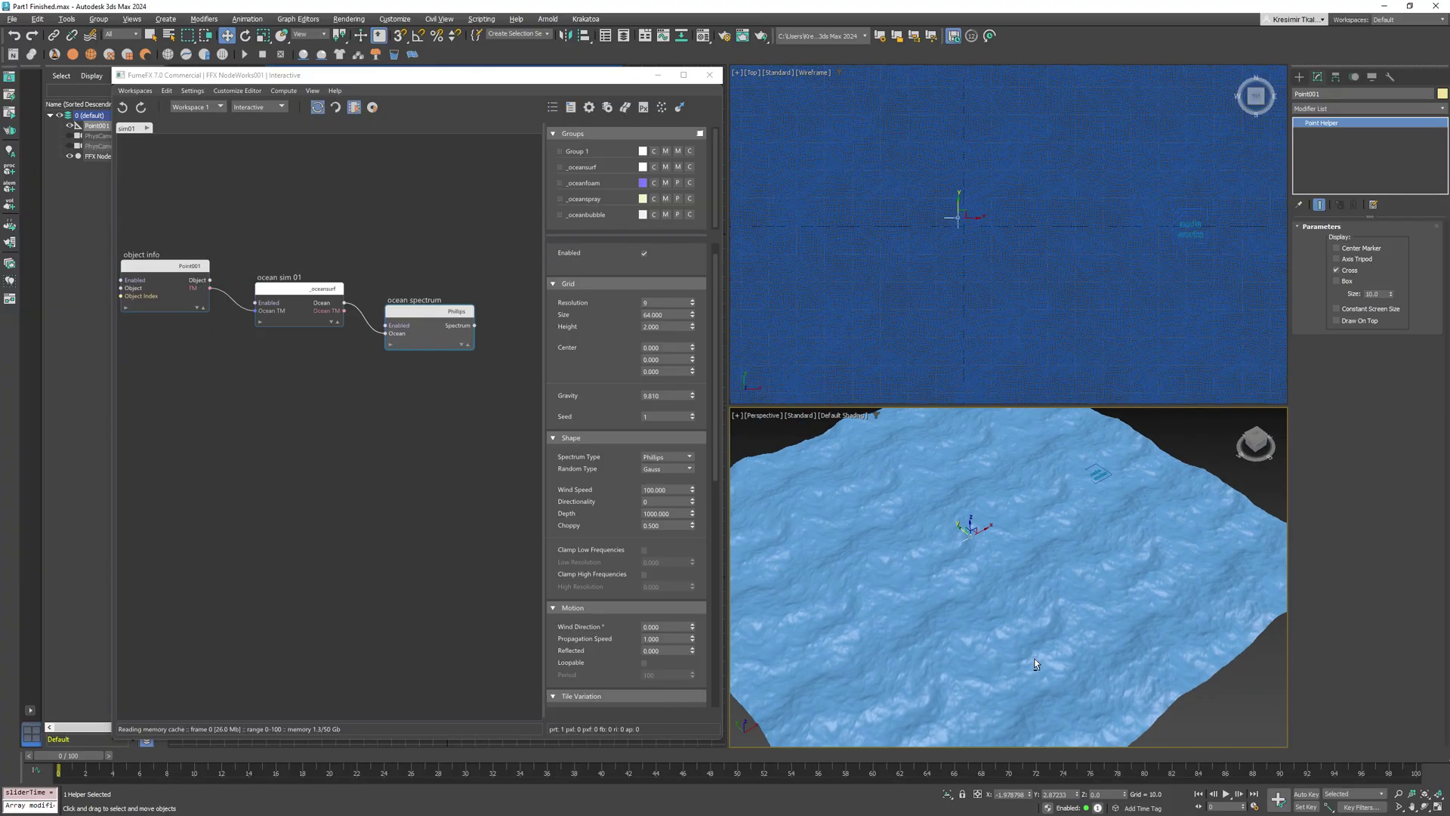
middle_click_drag(1036, 655, 1085, 630)
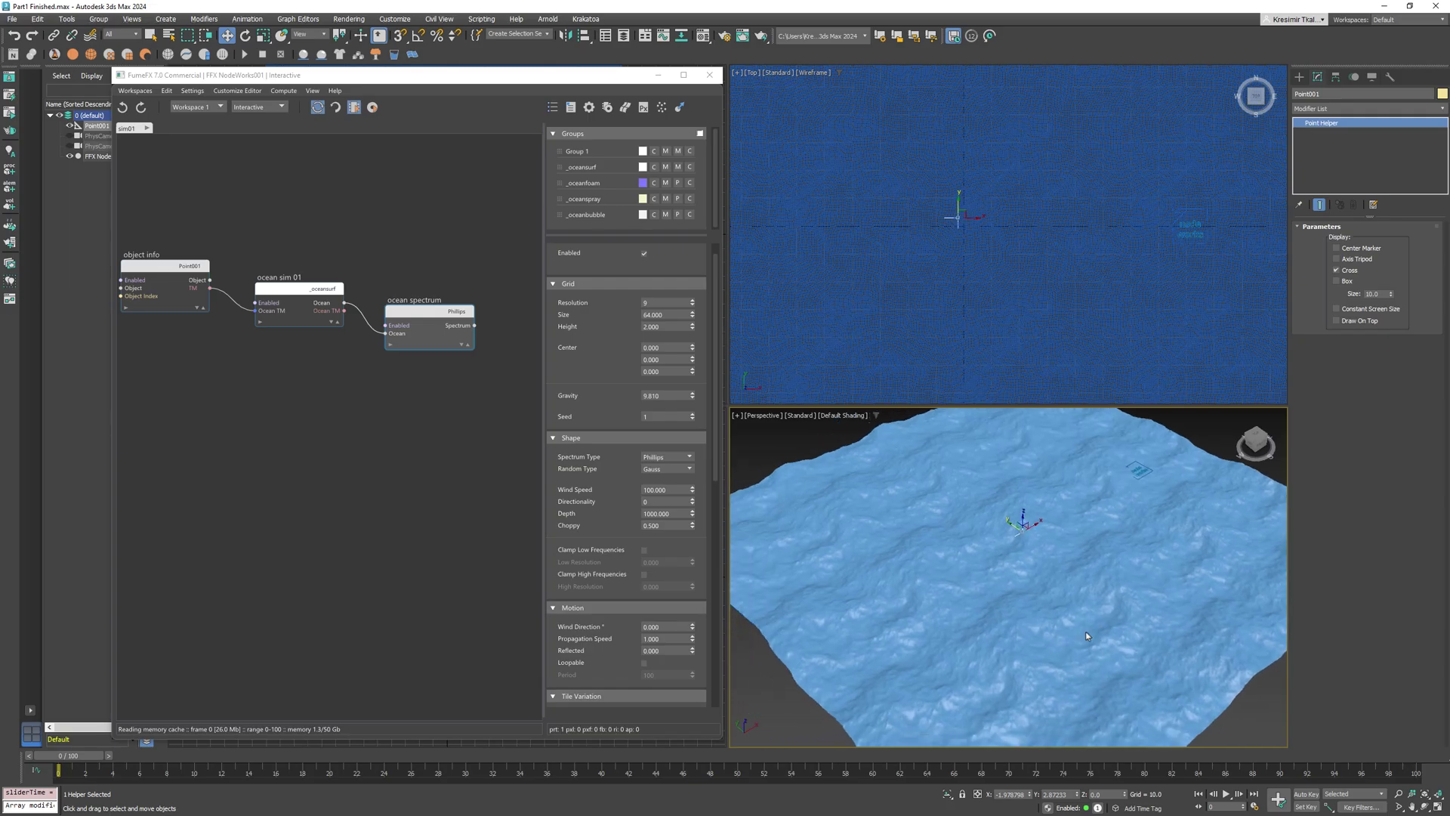
left_click_drag(1039, 528, 1099, 582)
middle_click_drag(1099, 581, 1083, 586)
Step: Paste an instanced spectrum copy and a new ocean sim 02 node below the originals
right_click_drag(435, 330, 443, 418)
left_click(443, 416)
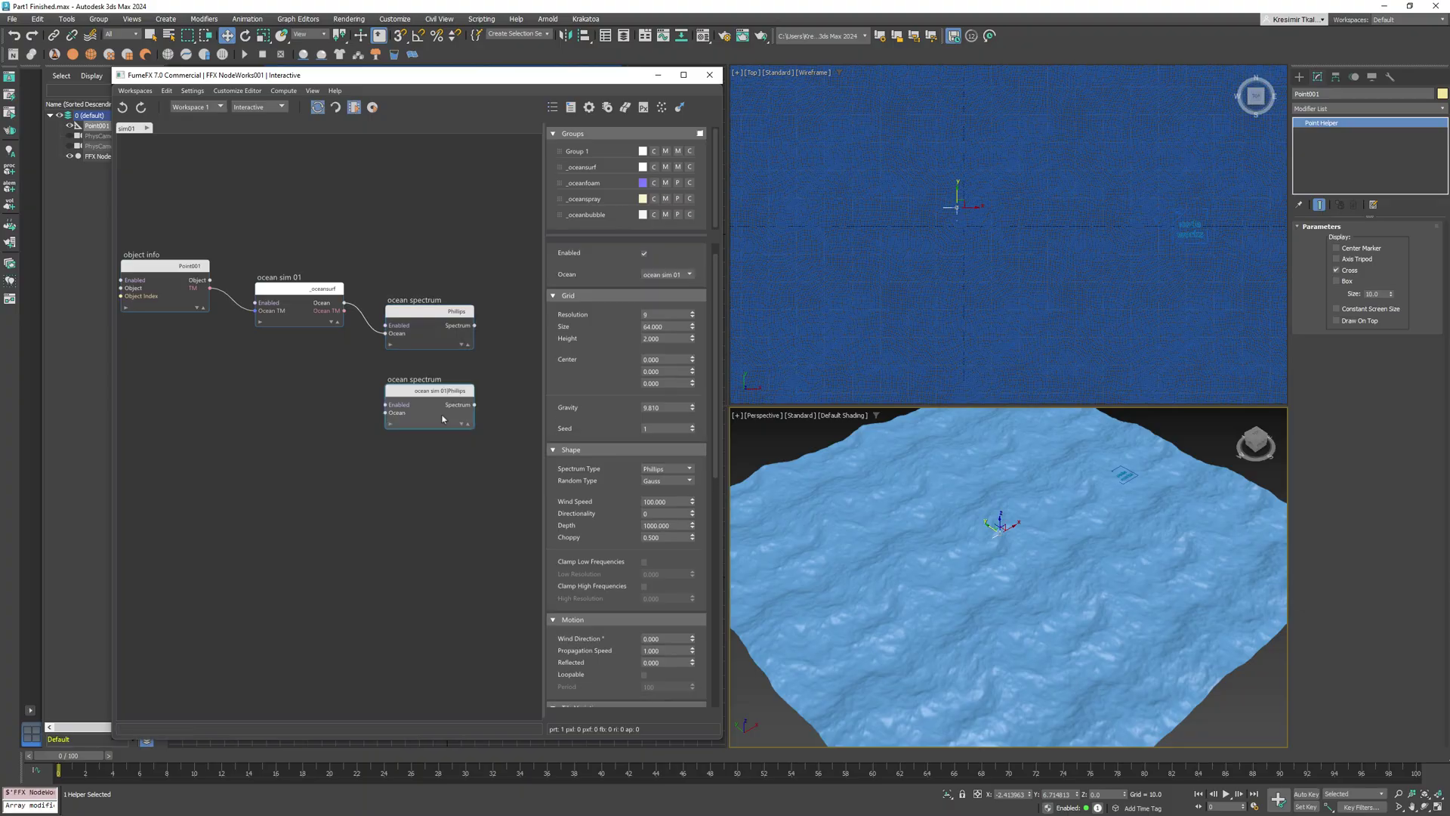
right_click_drag(310, 296, 306, 388)
left_click(318, 406)
Step: Wire ocean sim 02 into the instanced spectrum and create its Point002 position helper
left_click_drag(316, 400, 399, 414)
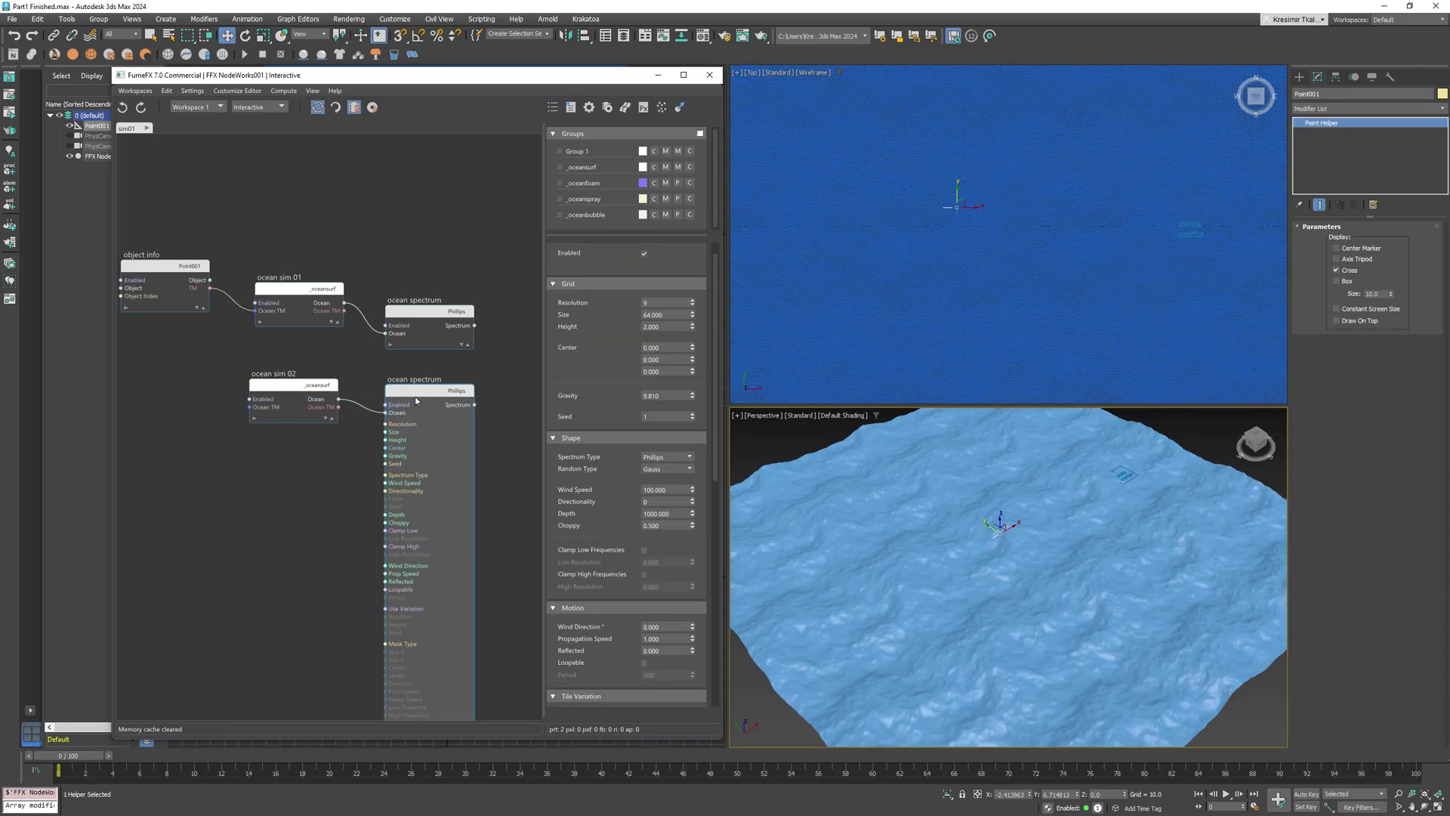
left_click(314, 388)
left_click(641, 406)
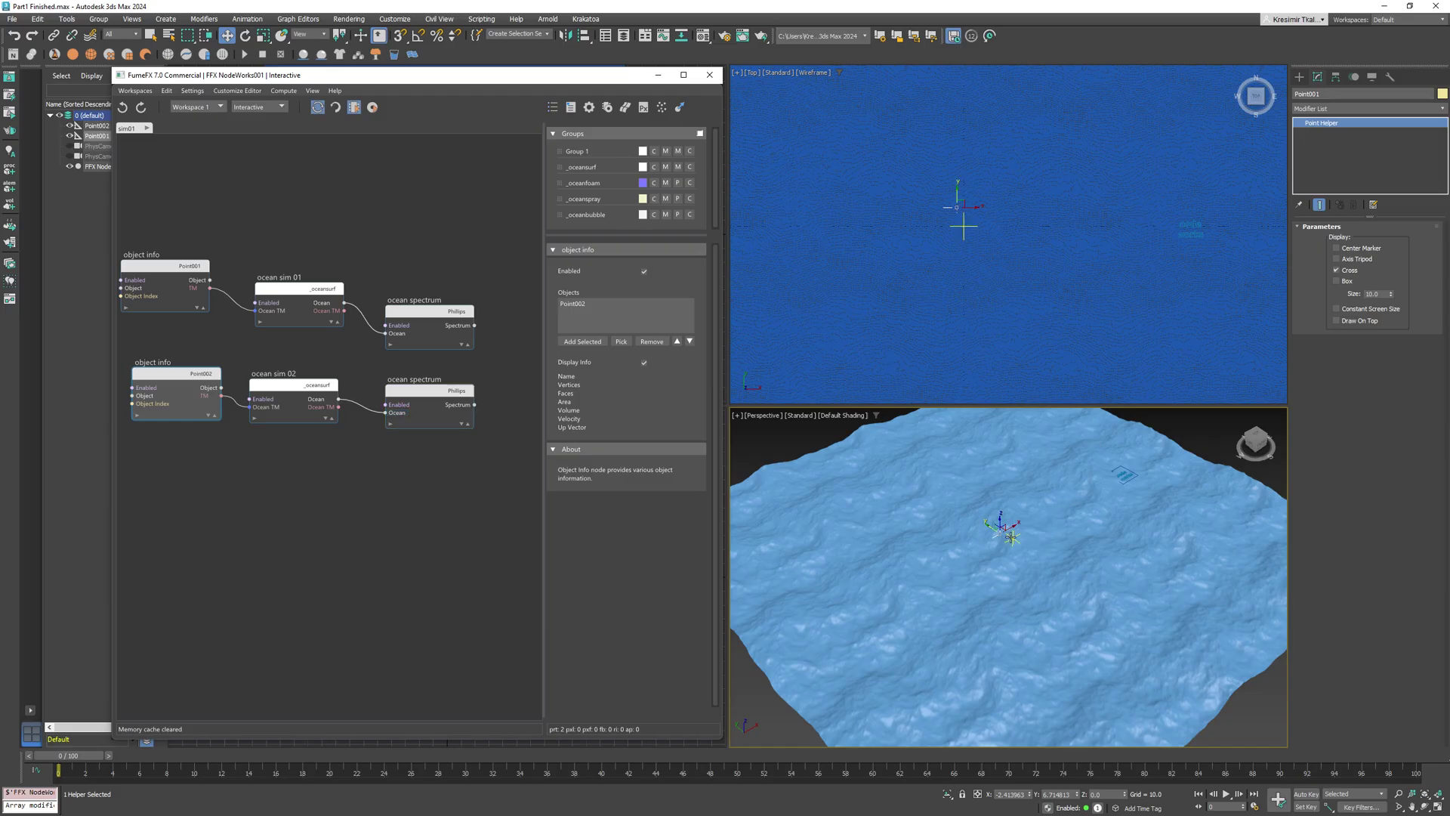
Step: Select Point002 from the scene list and move the second ocean along X
key("h")
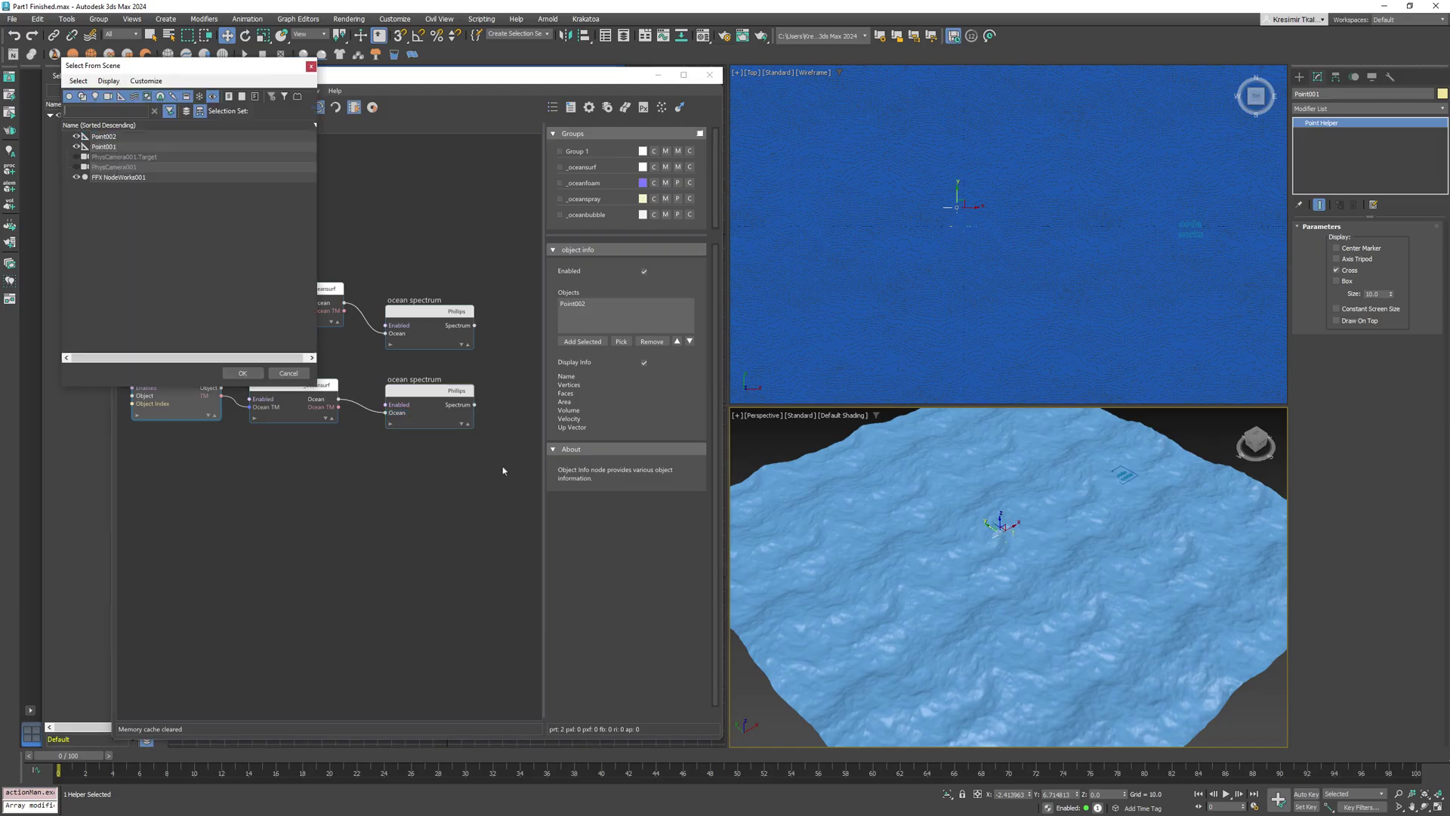
double_click(104, 137)
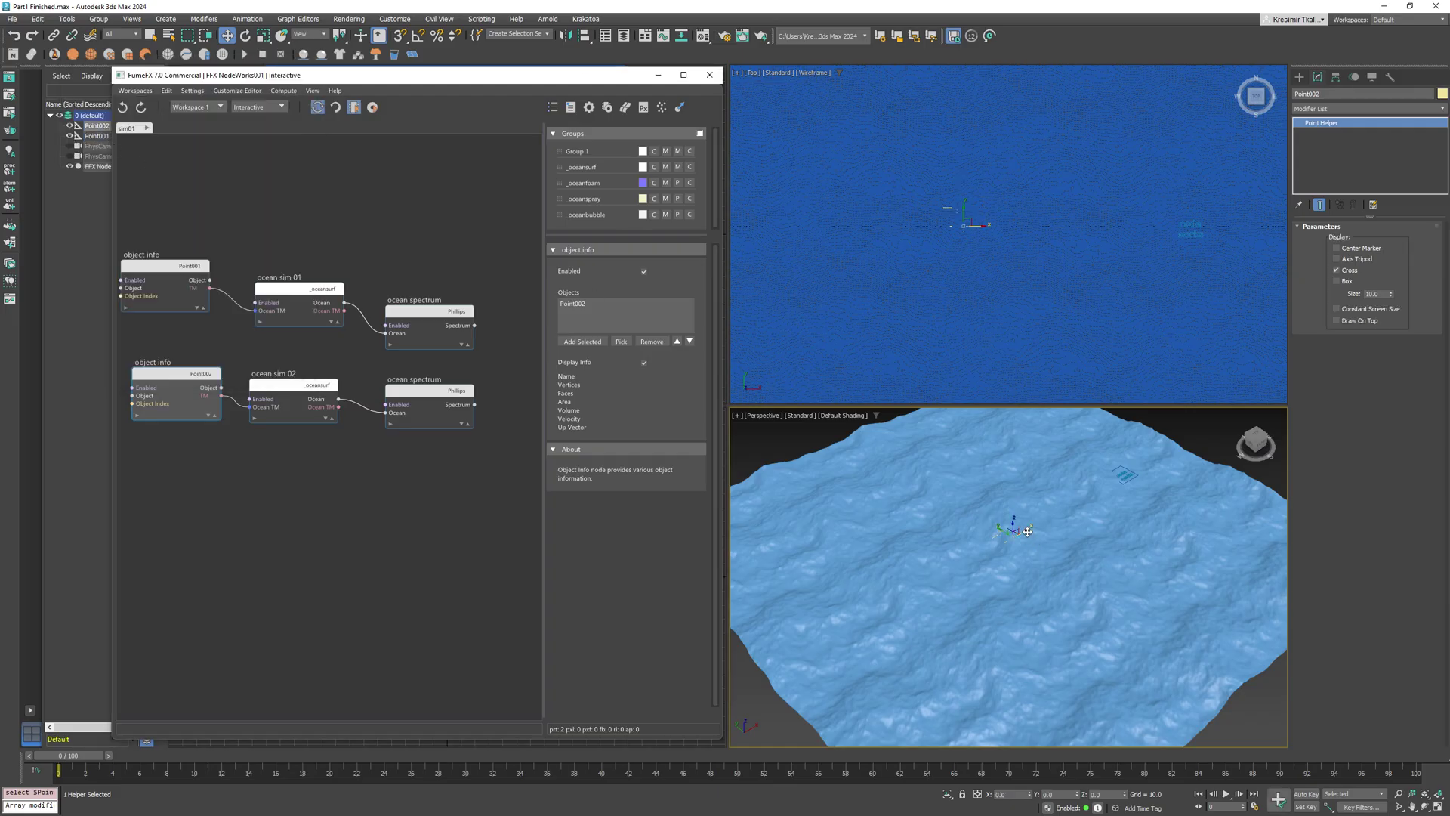
left_click_drag(1028, 539, 1173, 515)
scroll(1172, 515, "down", 5)
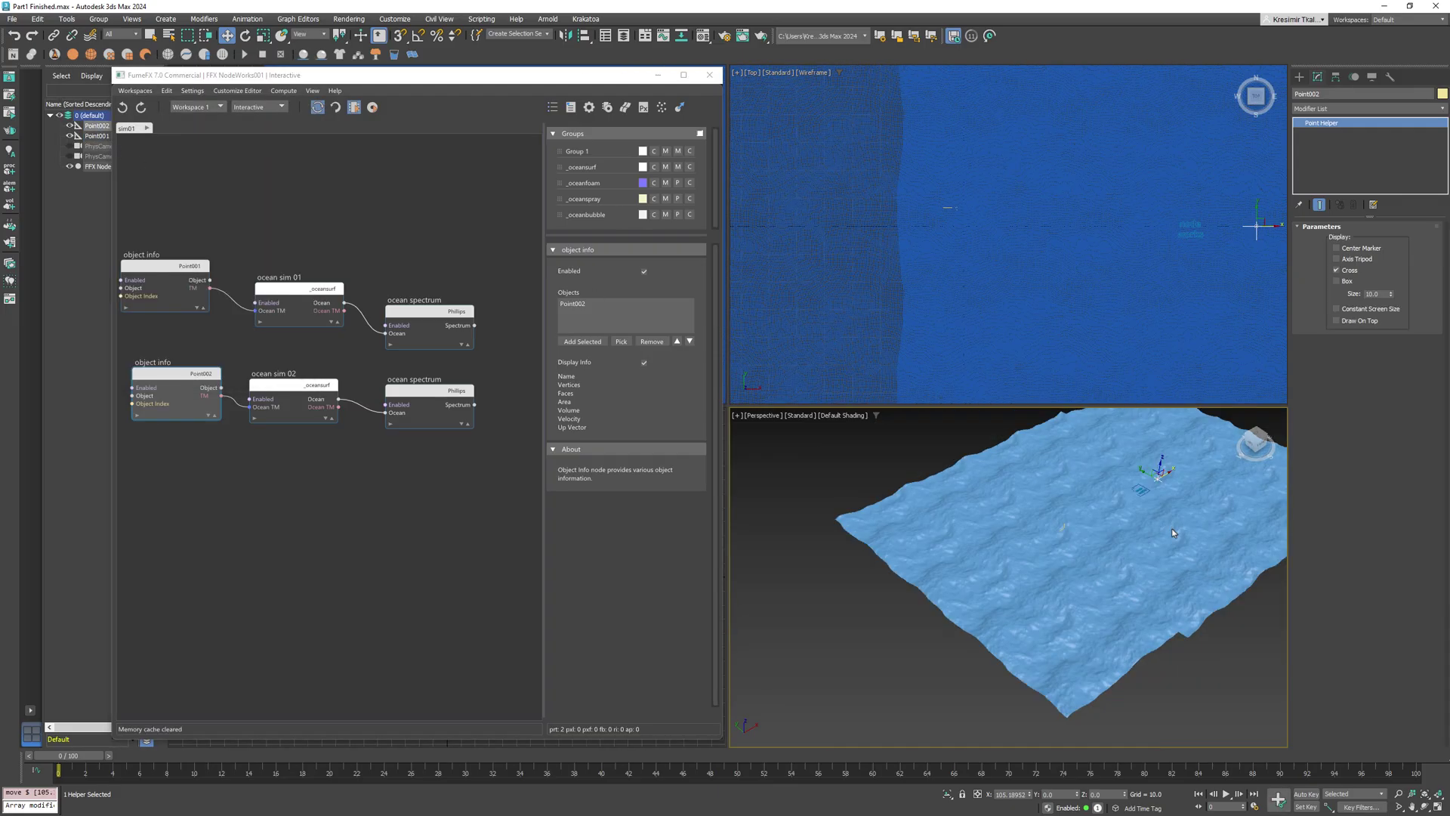
left_click_drag(1062, 515, 832, 483)
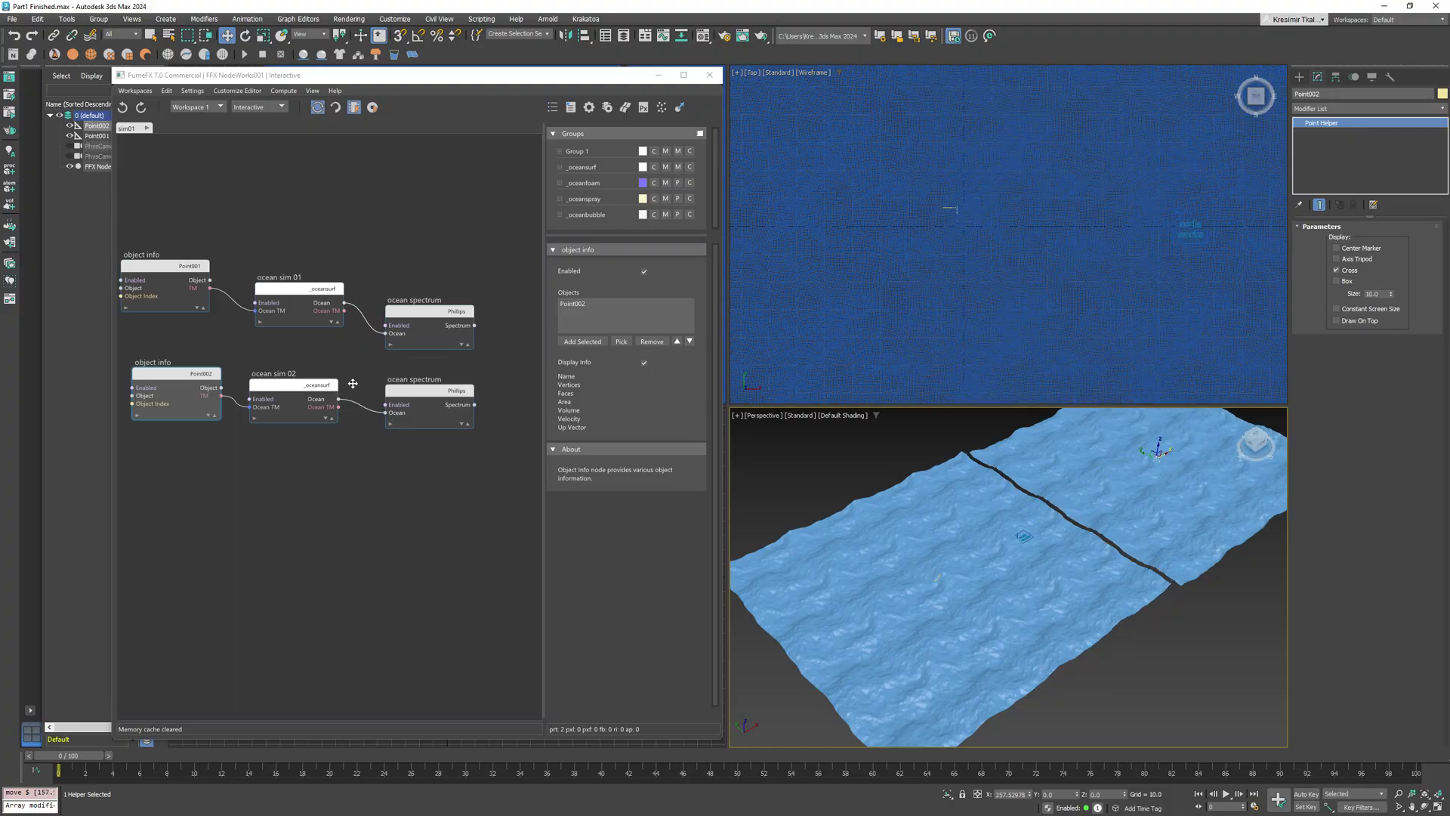
Step: Set ocean sim 02's Width Uniform to 45
left_click(320, 392)
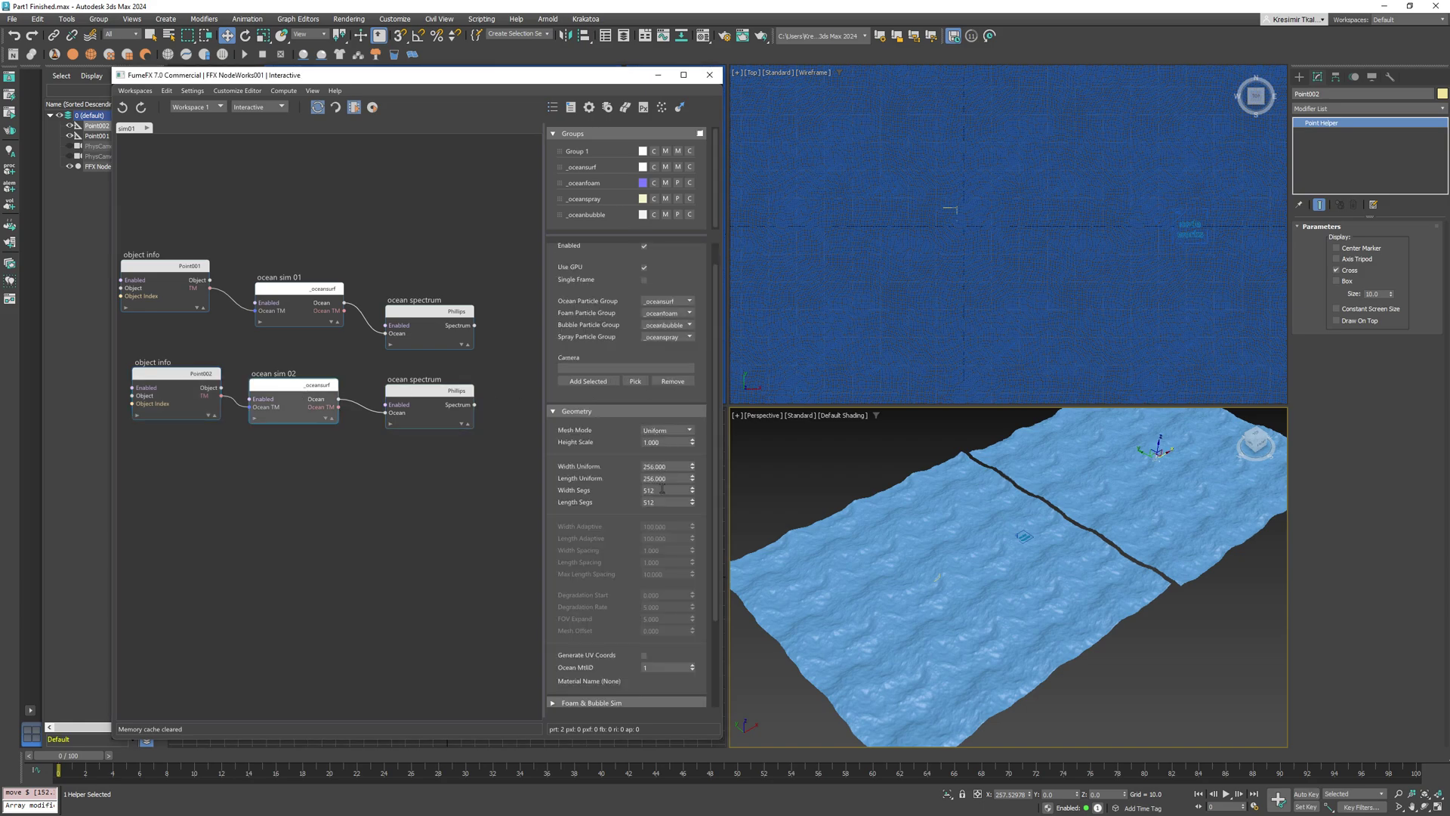
double_click(653, 468)
type("45")
key("Return")
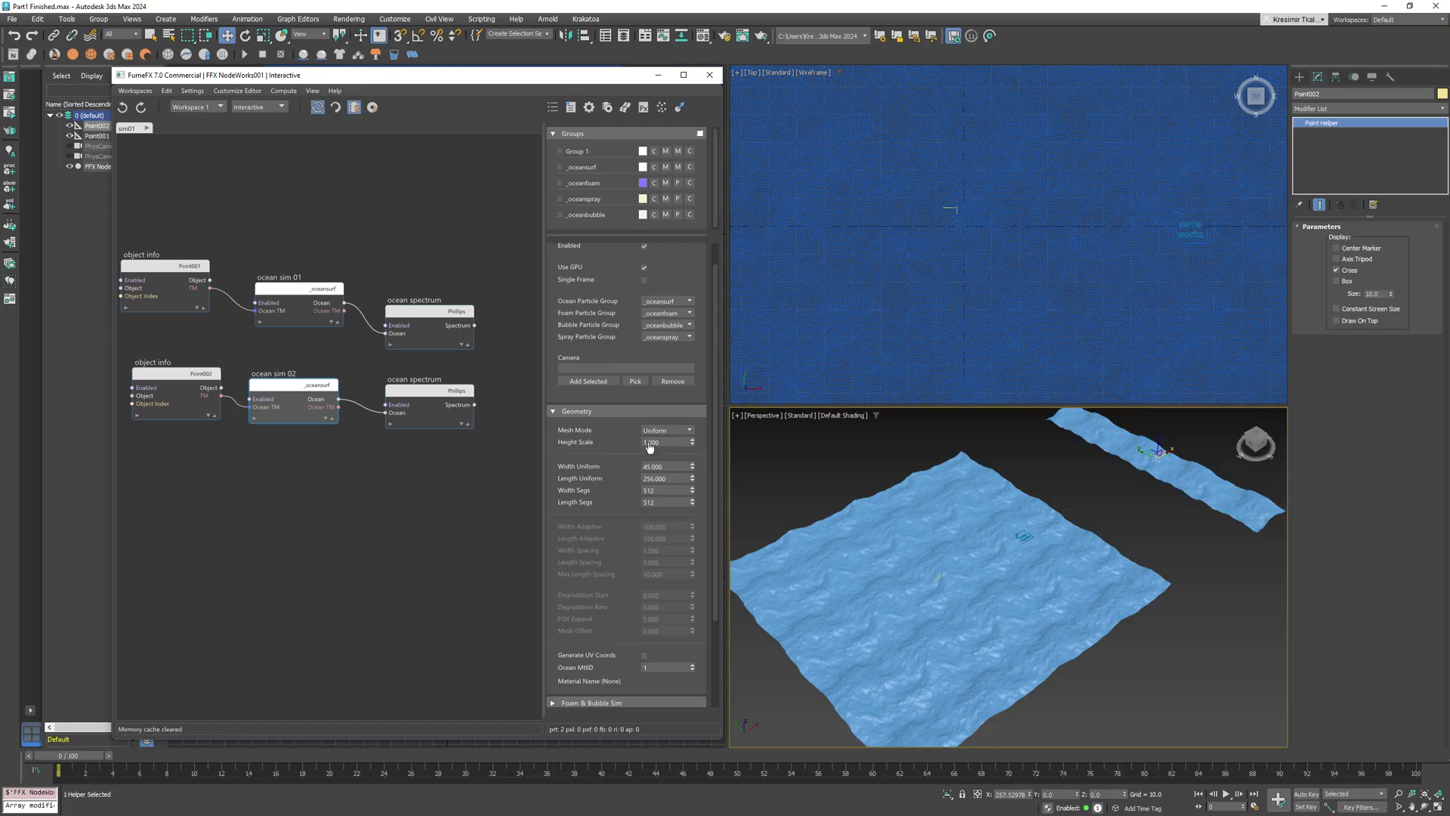
Step: Switch the lower ocean spectrum's Spectrum Type to TMA
left_click(429, 390)
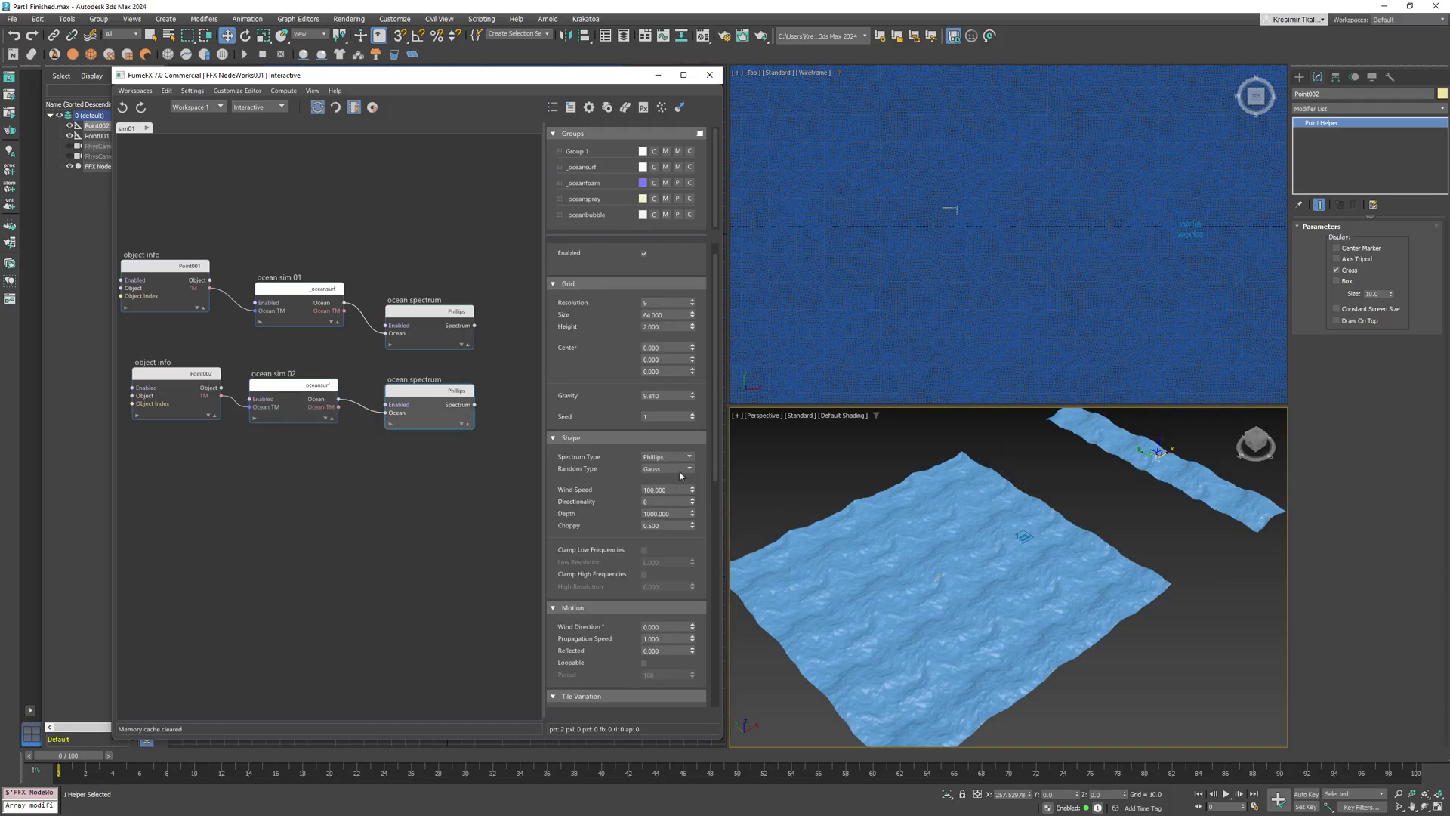
left_click(665, 457)
left_click(669, 482)
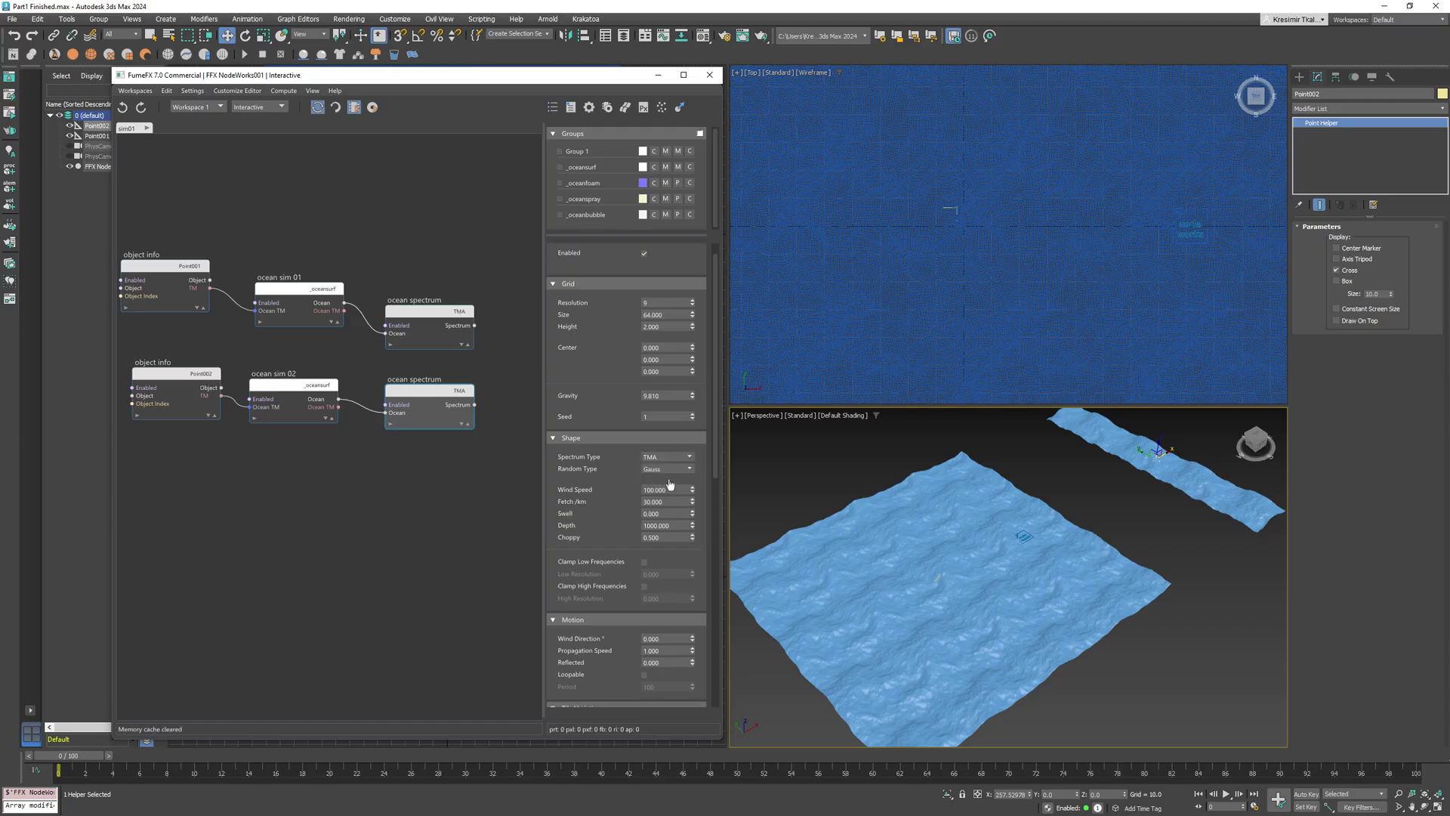
Step: Delete the second ocean chain's three lower-row nodes and the Point002 helper
left_click_drag(1168, 453, 1104, 489)
left_click_drag(497, 382, 180, 462)
key("Delete")
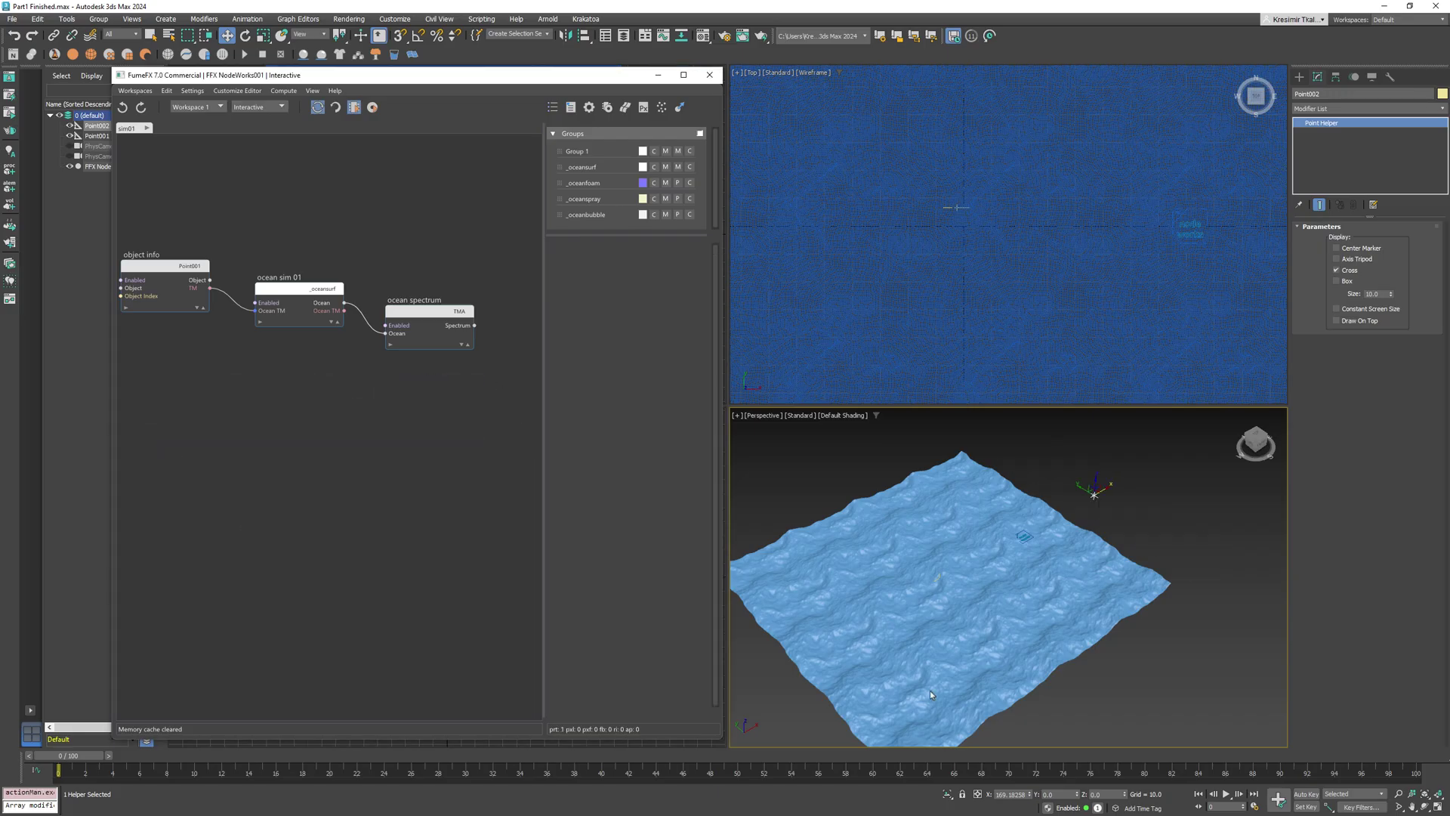
middle_click_drag(1094, 670, 1153, 637)
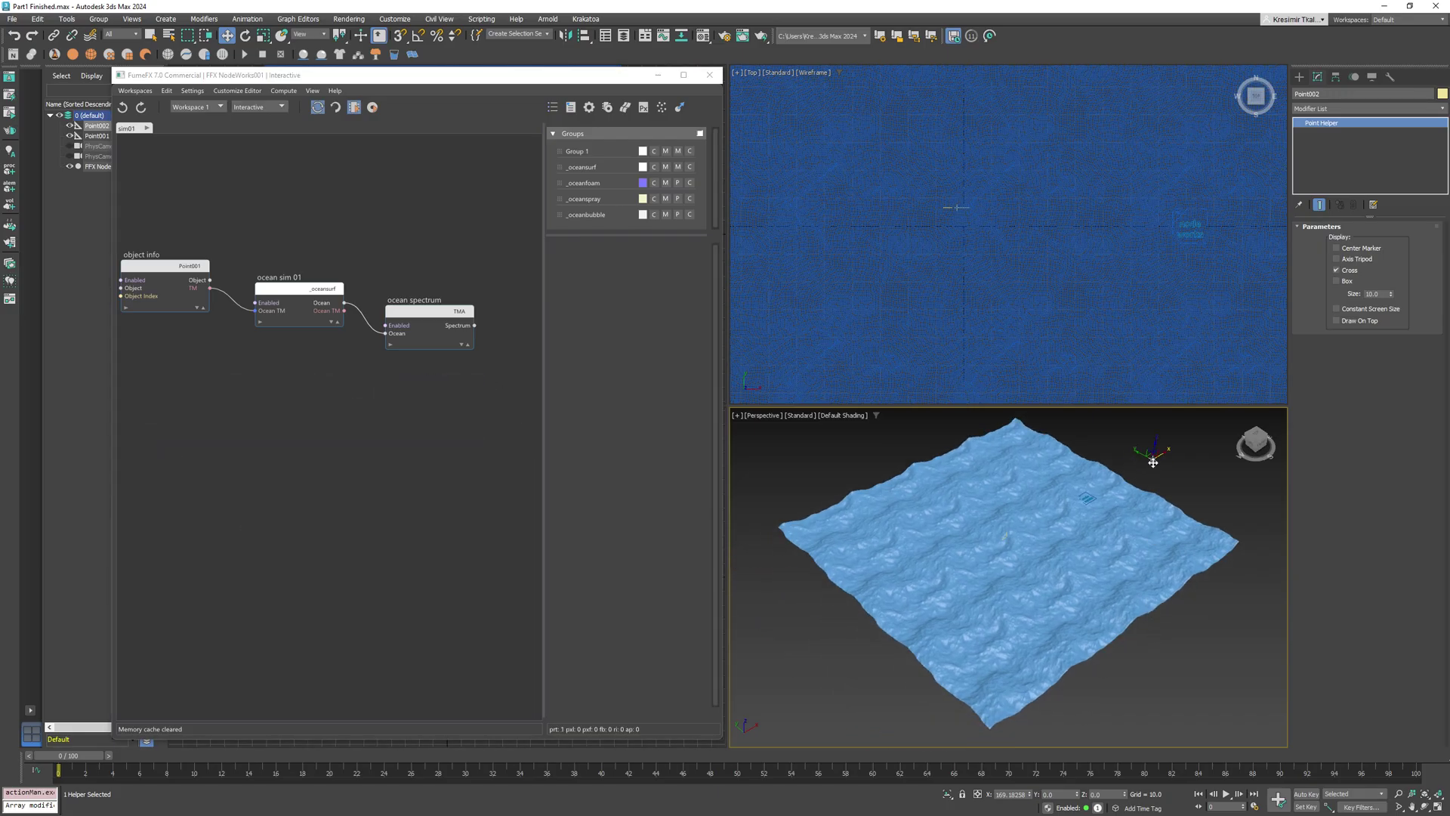
key("Delete")
scroll(1036, 576, "up", 4)
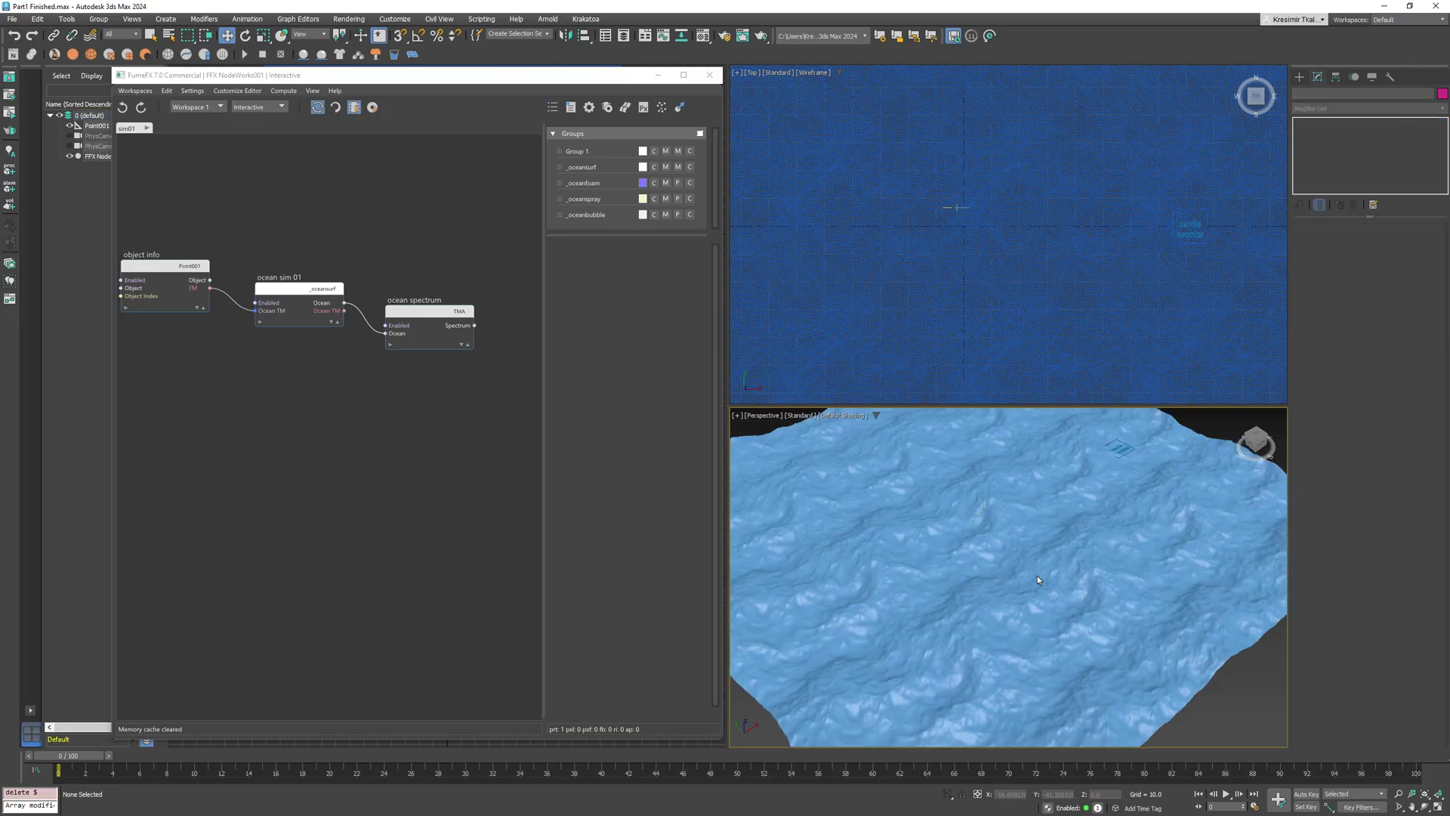
Step: Try offsetting the ocean spectrum's Center X, then reset it back to 0
left_click(415, 348)
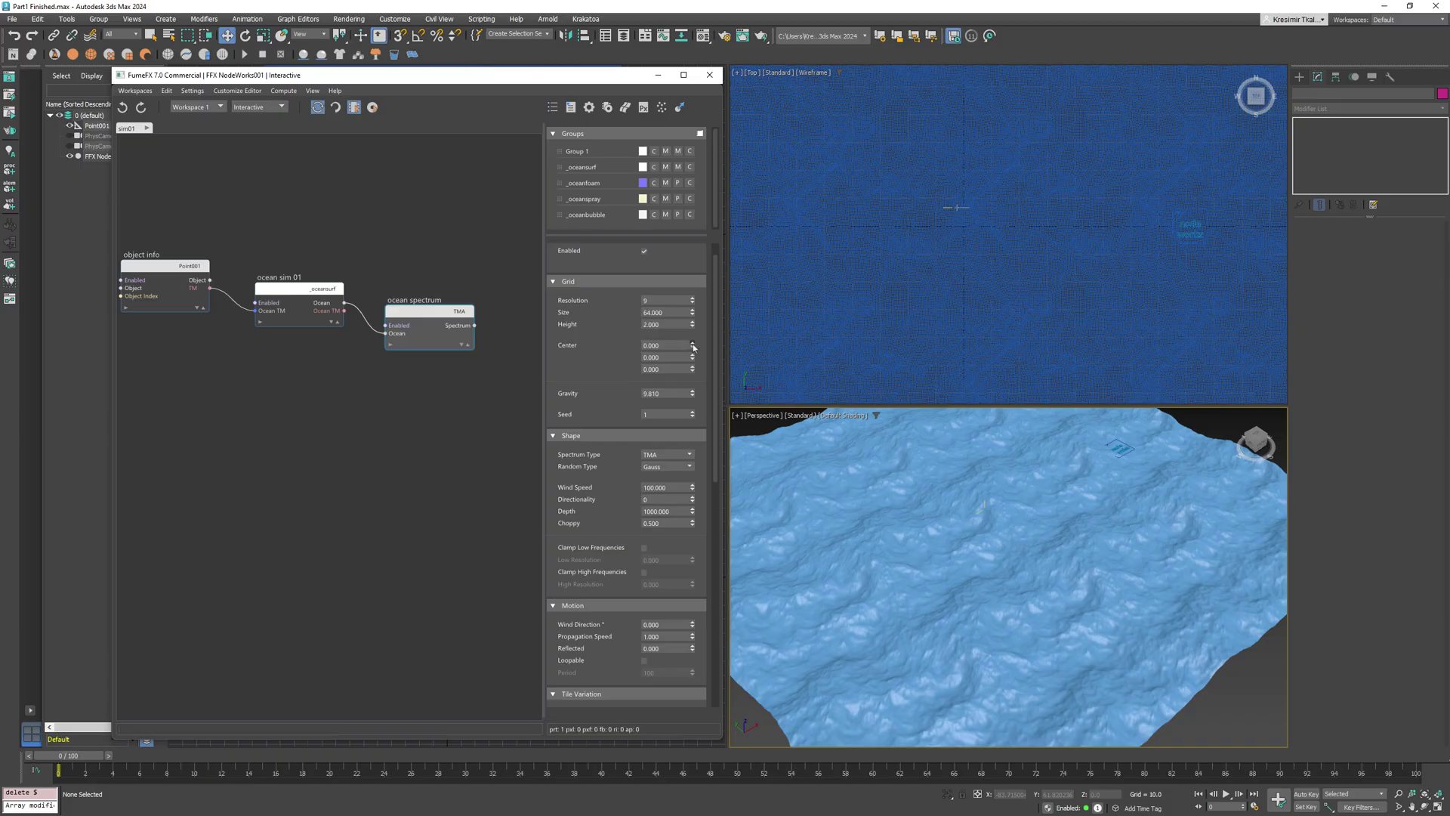
mouse_move(694, 348)
left_mouse_down()
mouse_move(695, 302)
mouse_move(700, 370)
left_mouse_up()
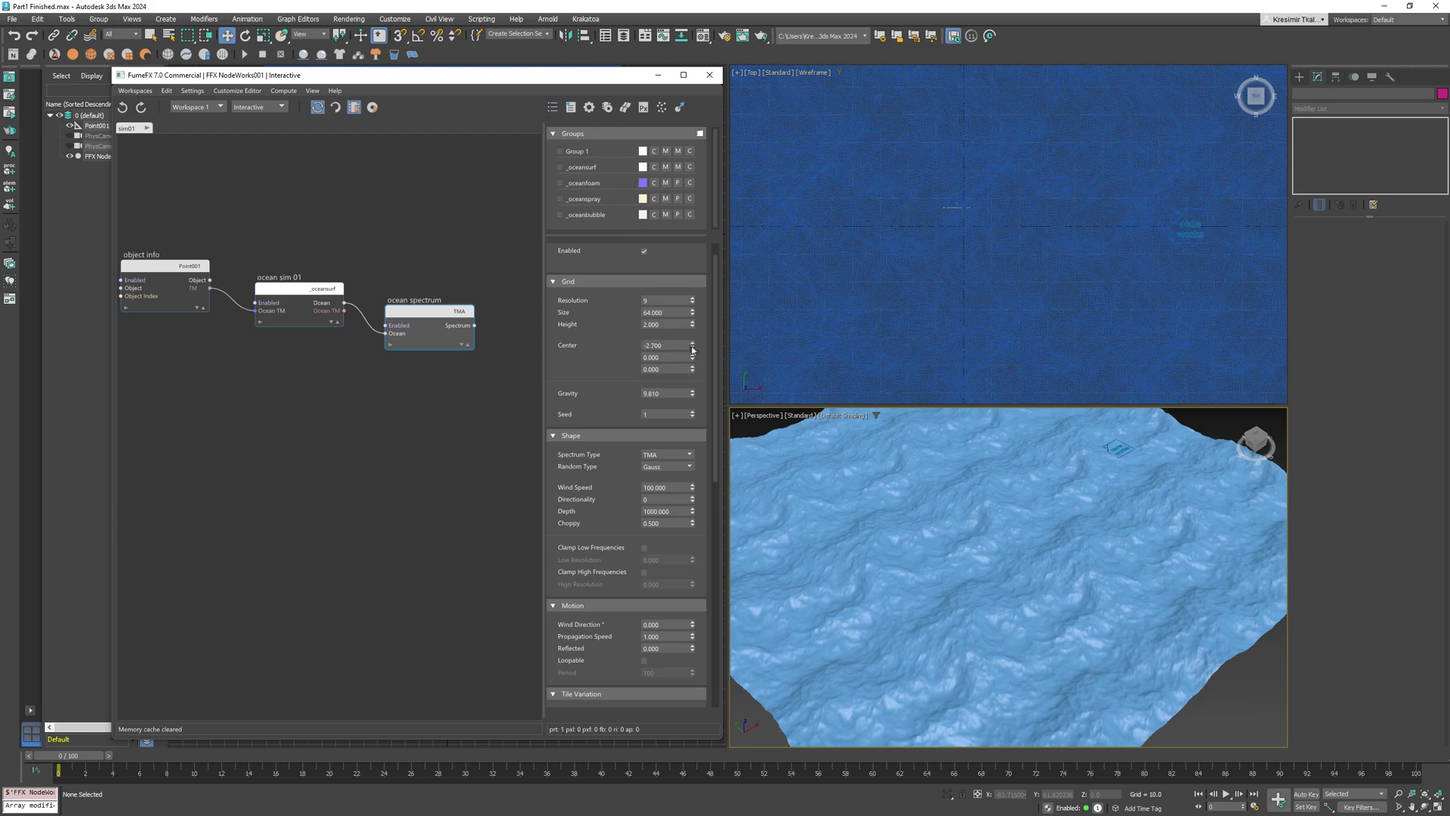
right_click(692, 347)
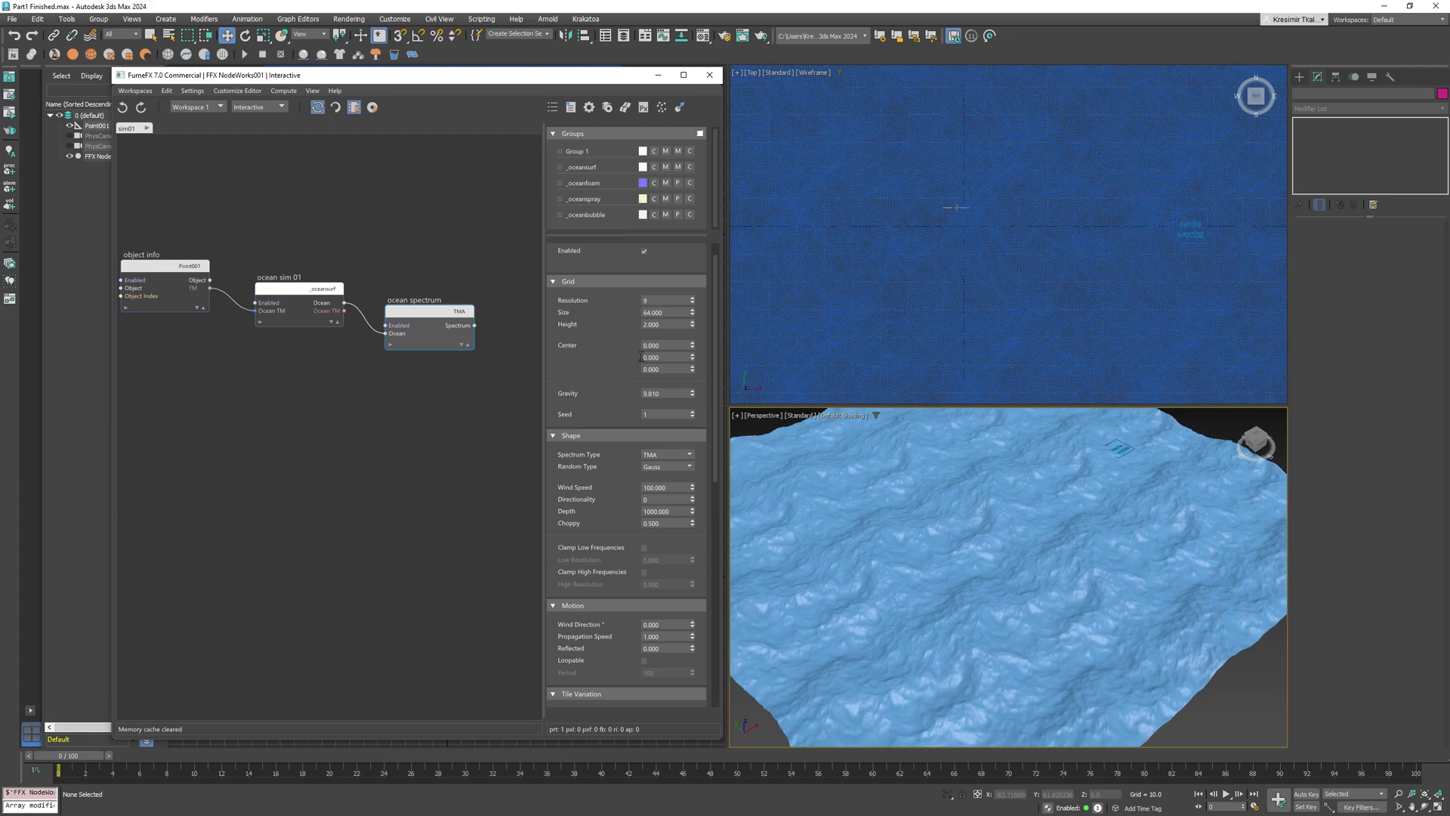
Step: Shift the ocean spectrum node right and pull a new wire from ocean sim 01's Ocean TM
left_click_drag(416, 315, 459, 308)
middle_click_drag(414, 376, 365, 366)
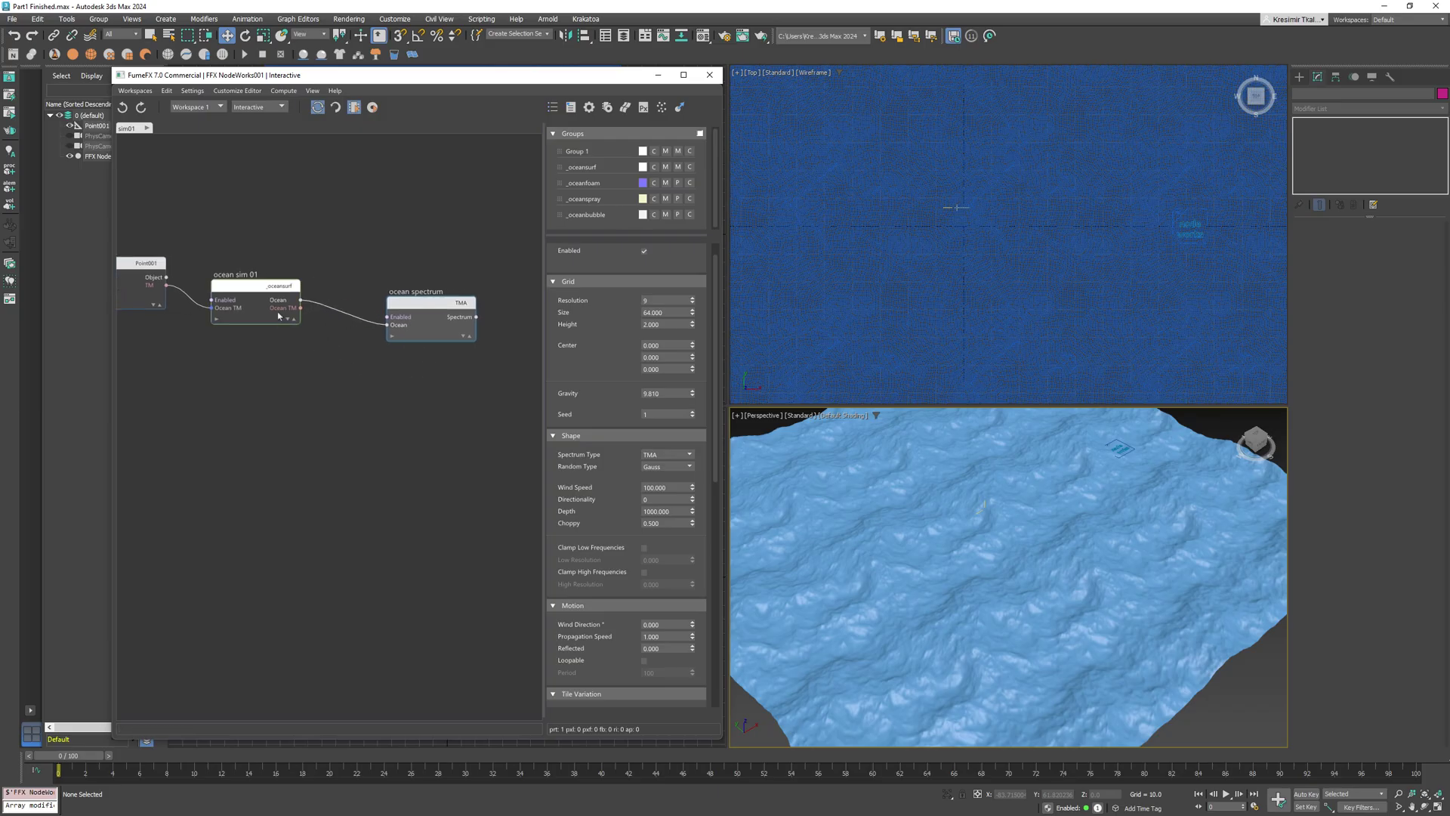
left_click_drag(427, 303, 443, 304)
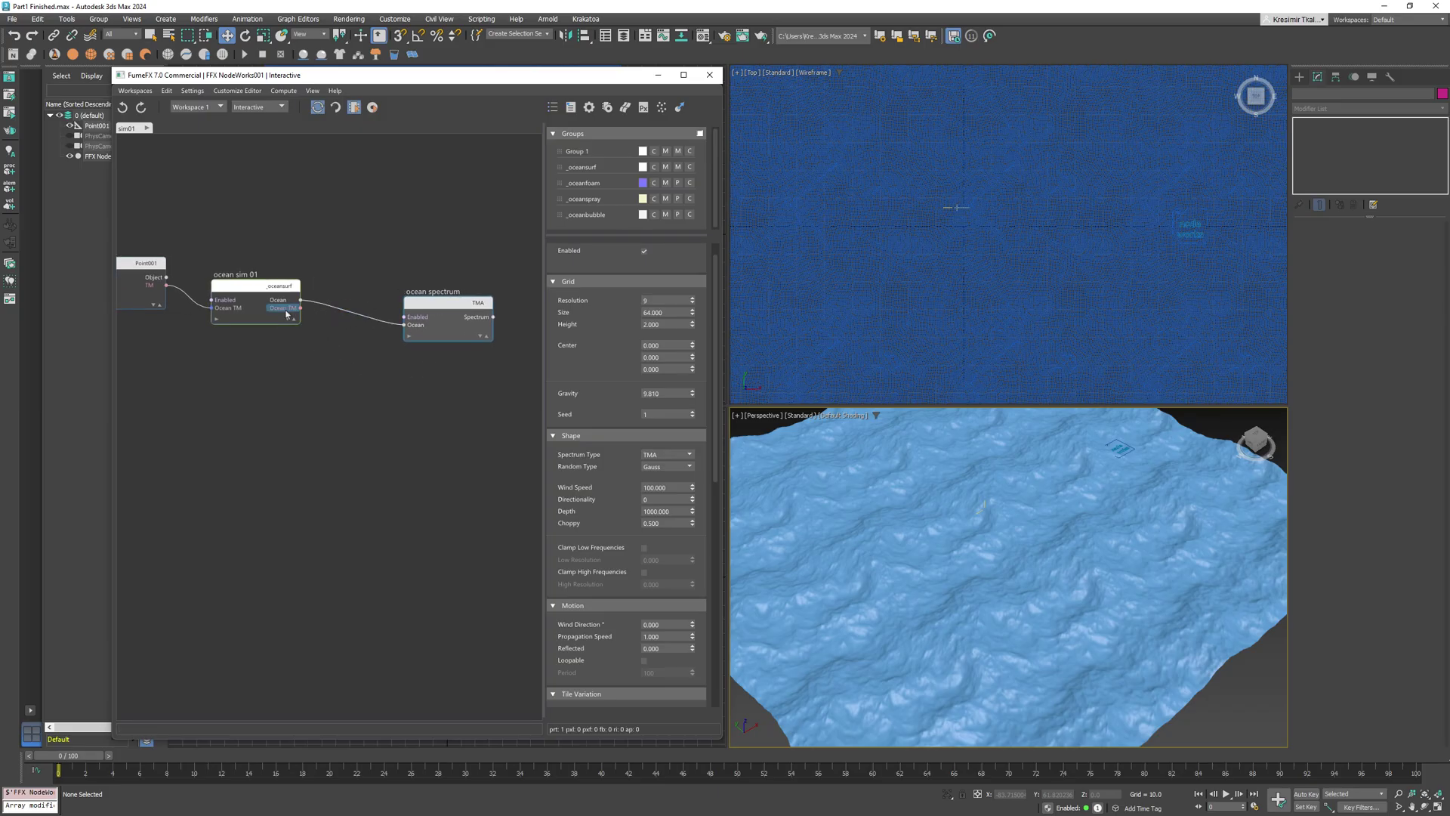
left_click_drag(287, 314, 329, 401)
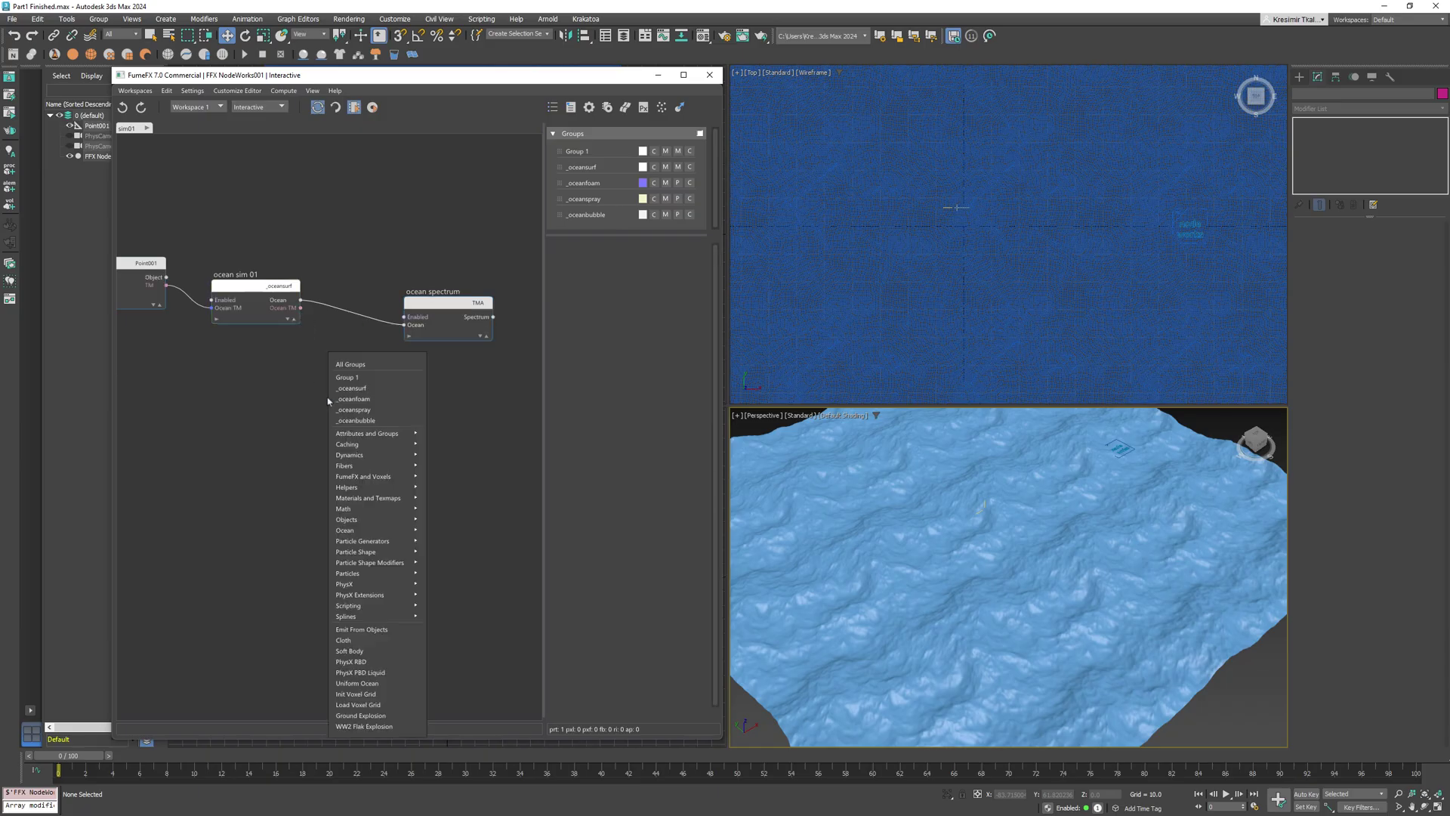
Step: Add a Matrix node on Ocean TM, wire its Trans into spectrum Center, and test by moving Point001
type("atrix")
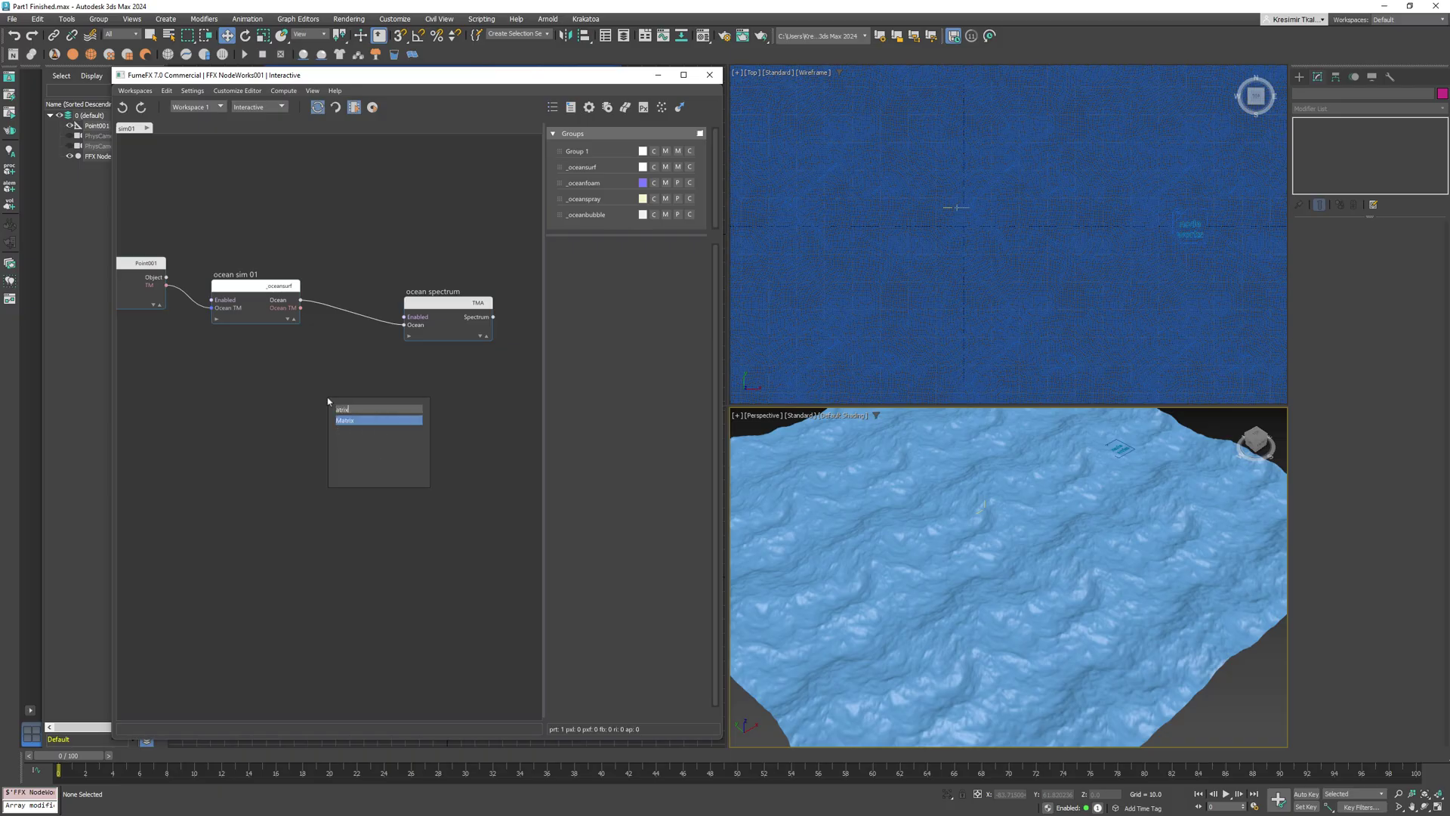
key("Return")
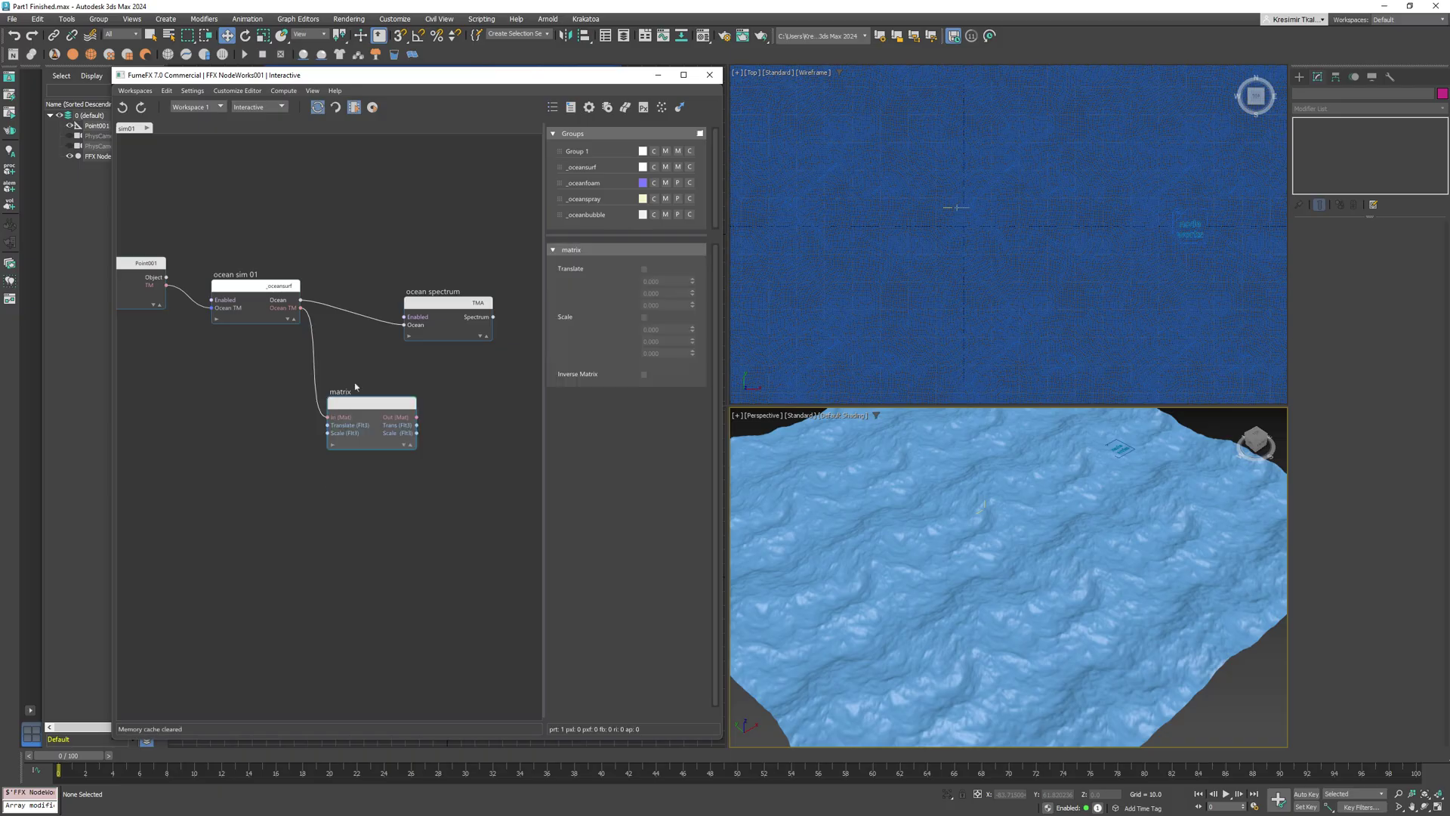
middle_click_drag(356, 386, 215, 362)
left_click_drag(305, 281, 394, 294)
left_click_drag(276, 402, 360, 349)
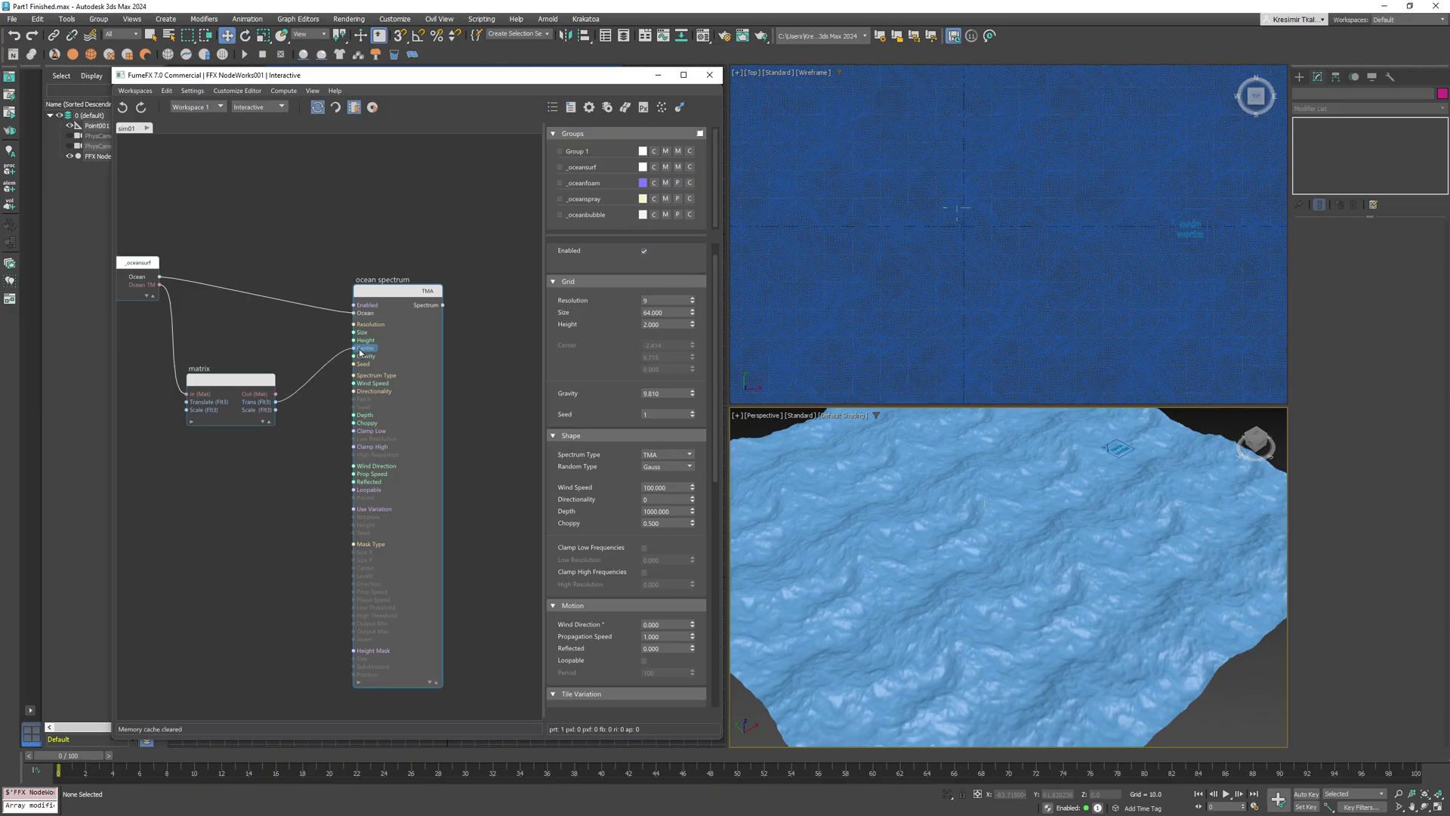
left_click(974, 513)
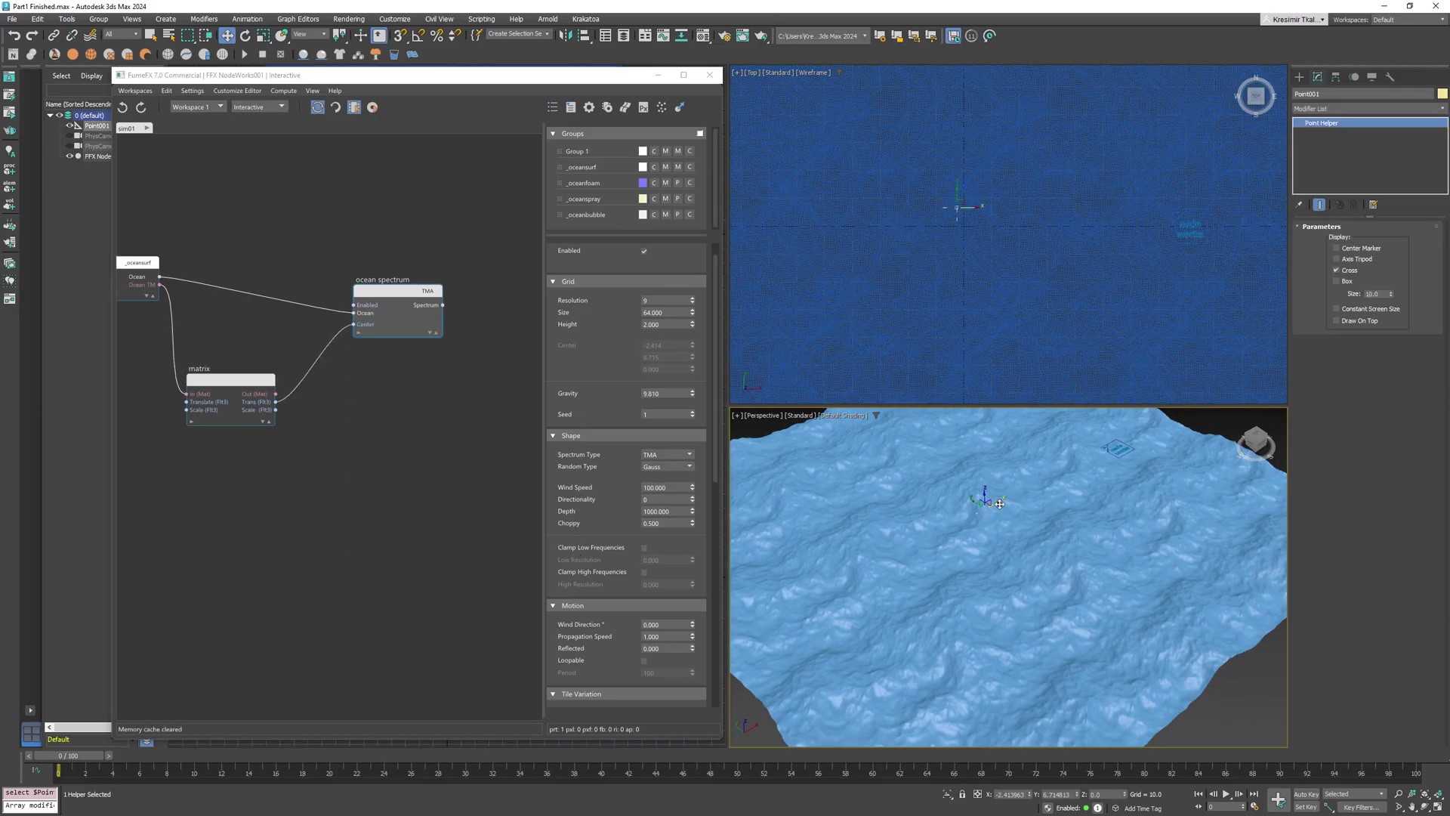
left_click_drag(1002, 500, 963, 528)
Step: Insert a math Add node on the Center wire, with input B as Float3 set to 55
left_click(308, 376)
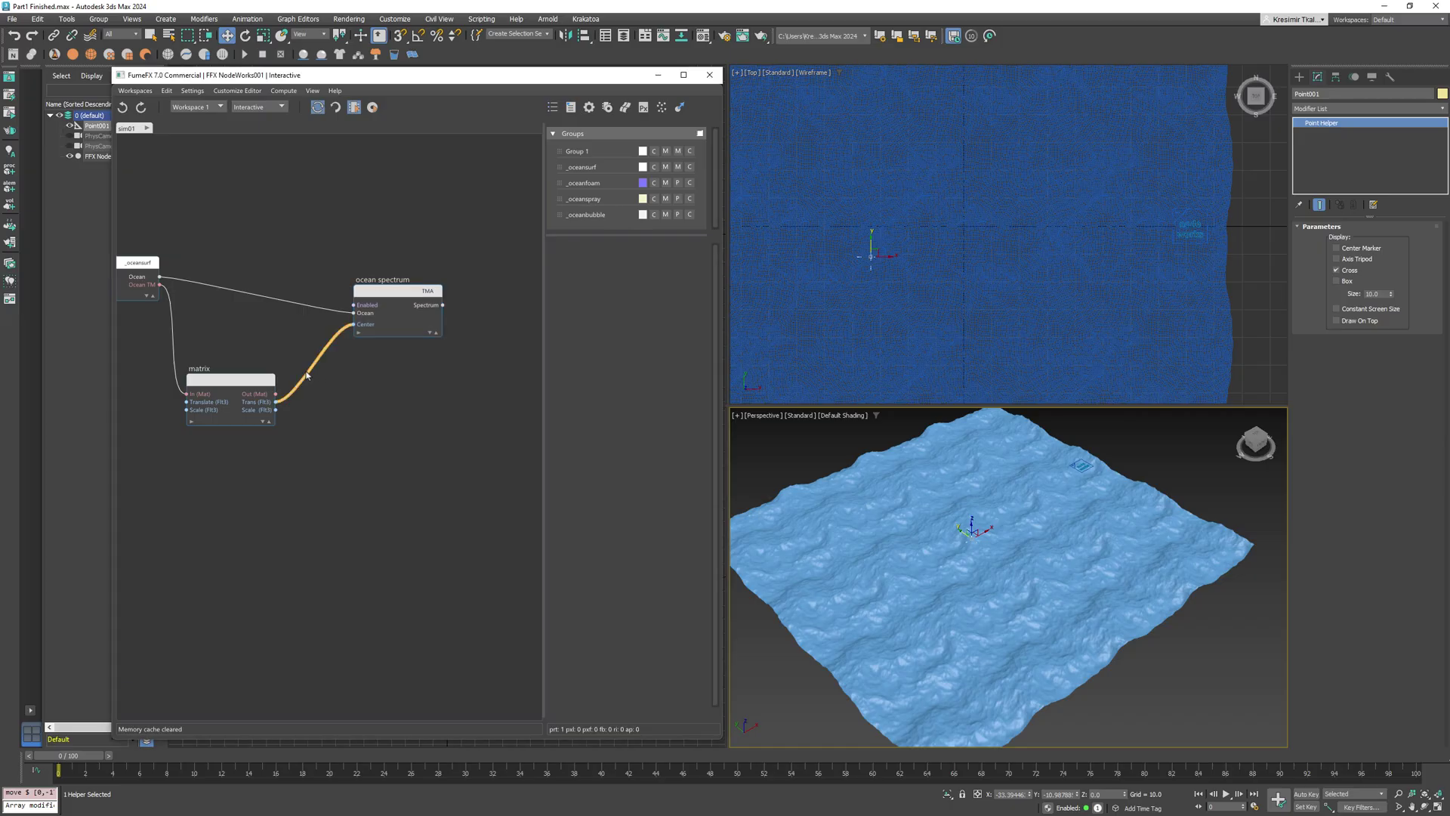
key("Tab")
type("math")
key("Return")
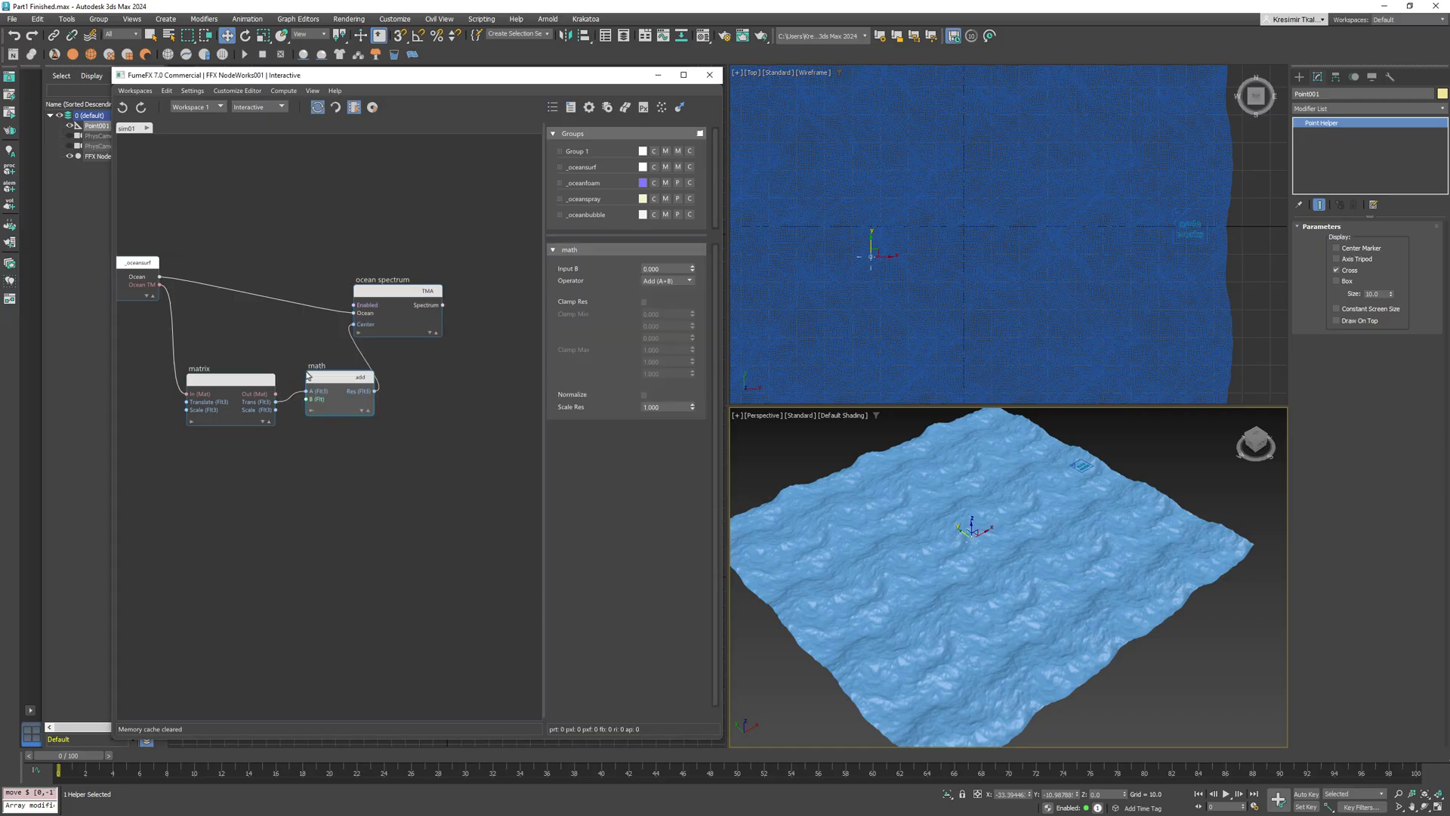
right_click(313, 400)
mouse_move(339, 410)
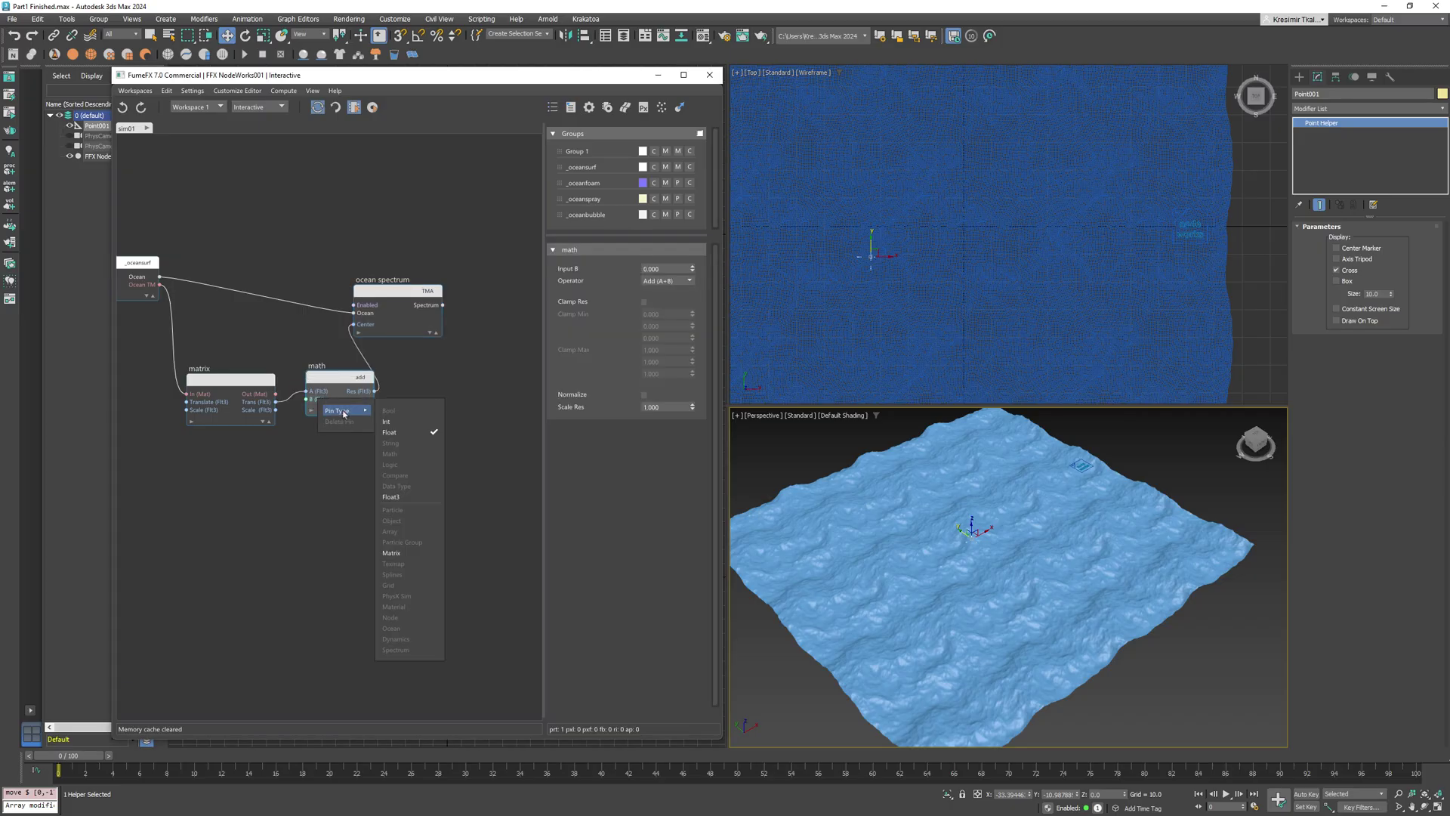
left_click(391, 496)
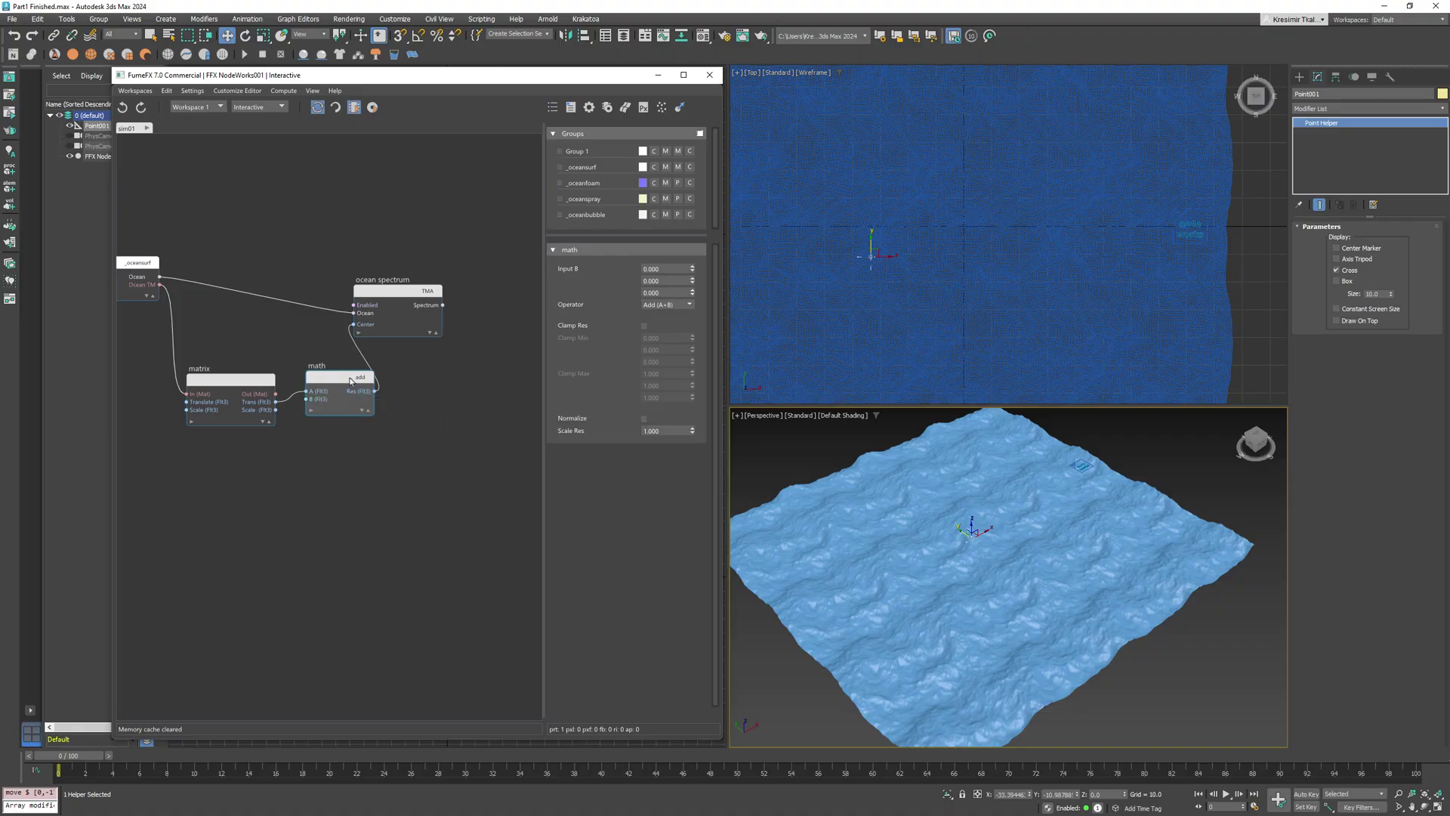
left_click_drag(399, 298, 444, 292)
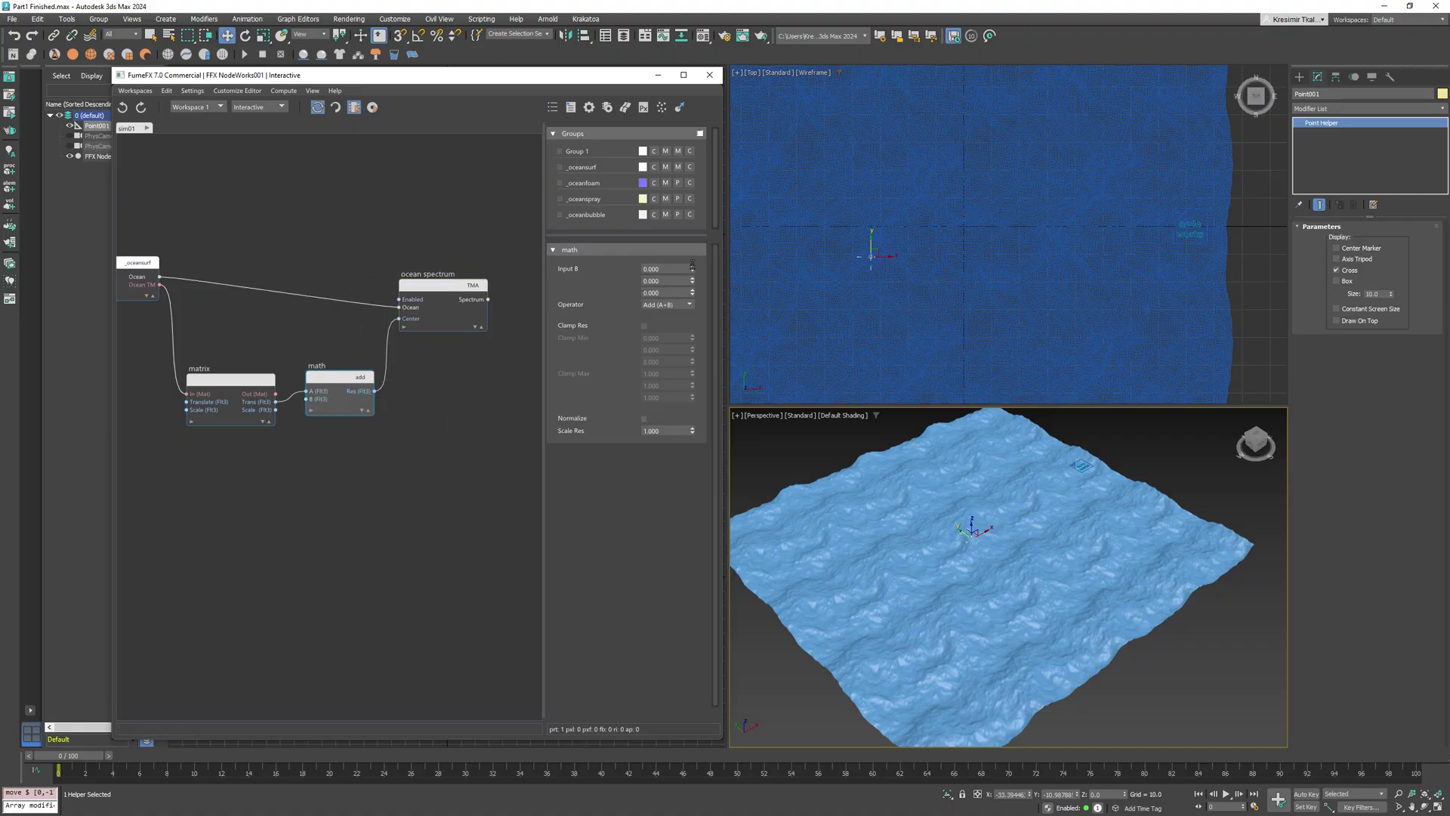
left_click_drag(676, 269, 634, 270)
type("55")
key("Return")
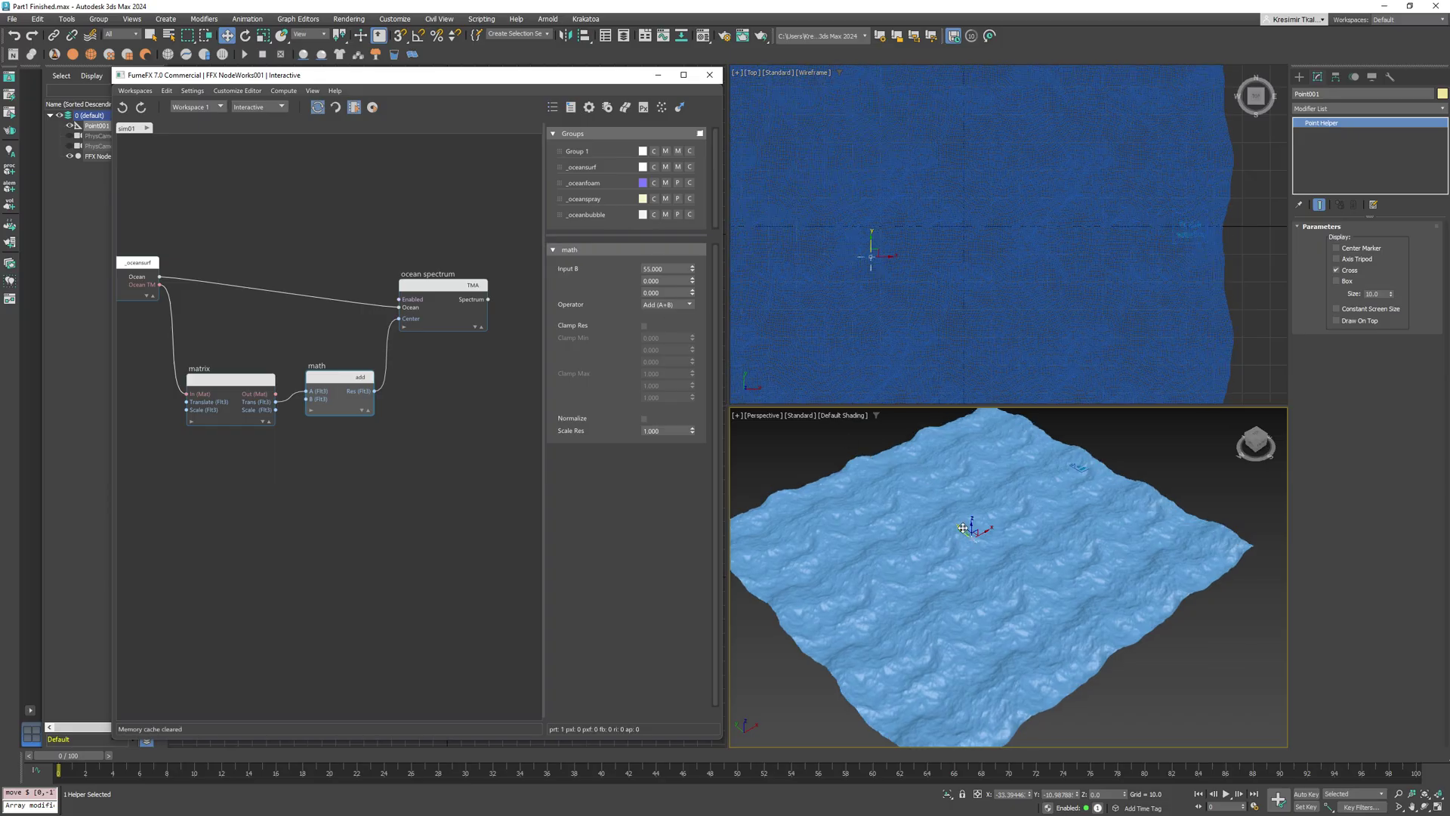
Step: Test by moving the point helper, then delete the matrix and math nodes
left_click_drag(962, 527, 801, 516)
left_click_drag(433, 378, 161, 444)
key("Delete")
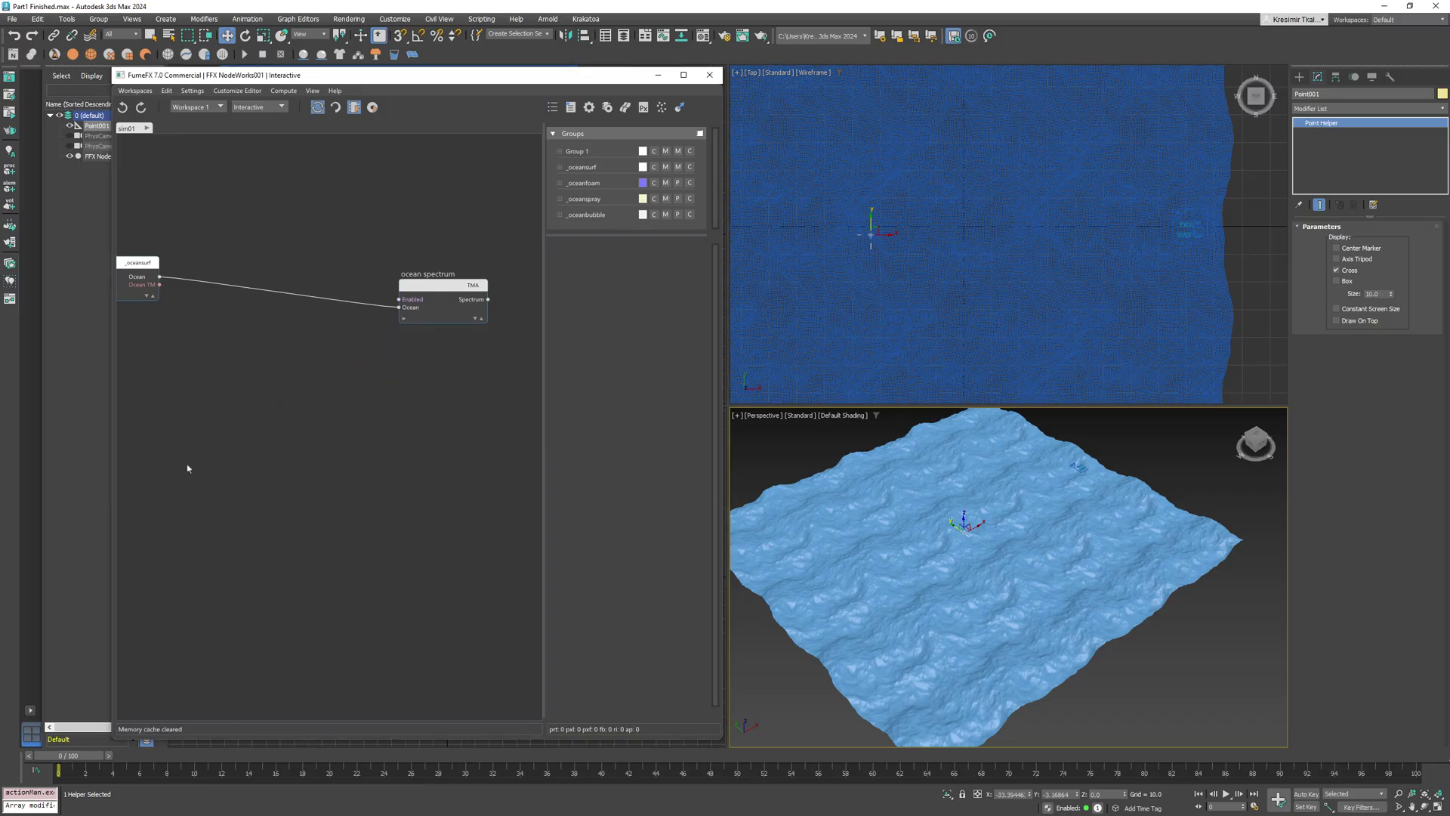
Step: Reposition the ocean spectrum node and select the ocean mesh and Point001 helper
left_click_drag(429, 286, 243, 294)
middle_click_drag(278, 389, 424, 432)
left_click(937, 572)
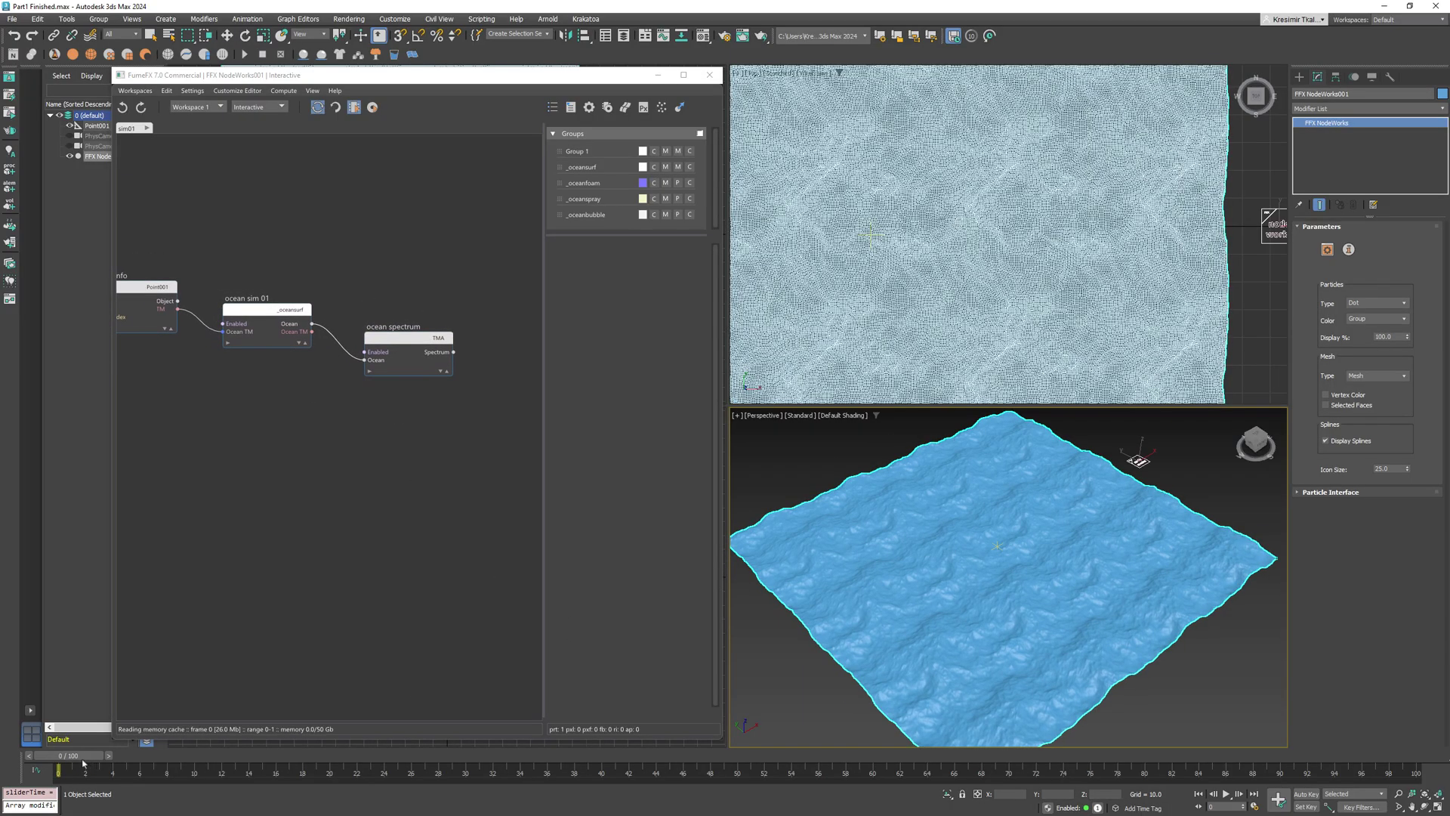
left_click(998, 545)
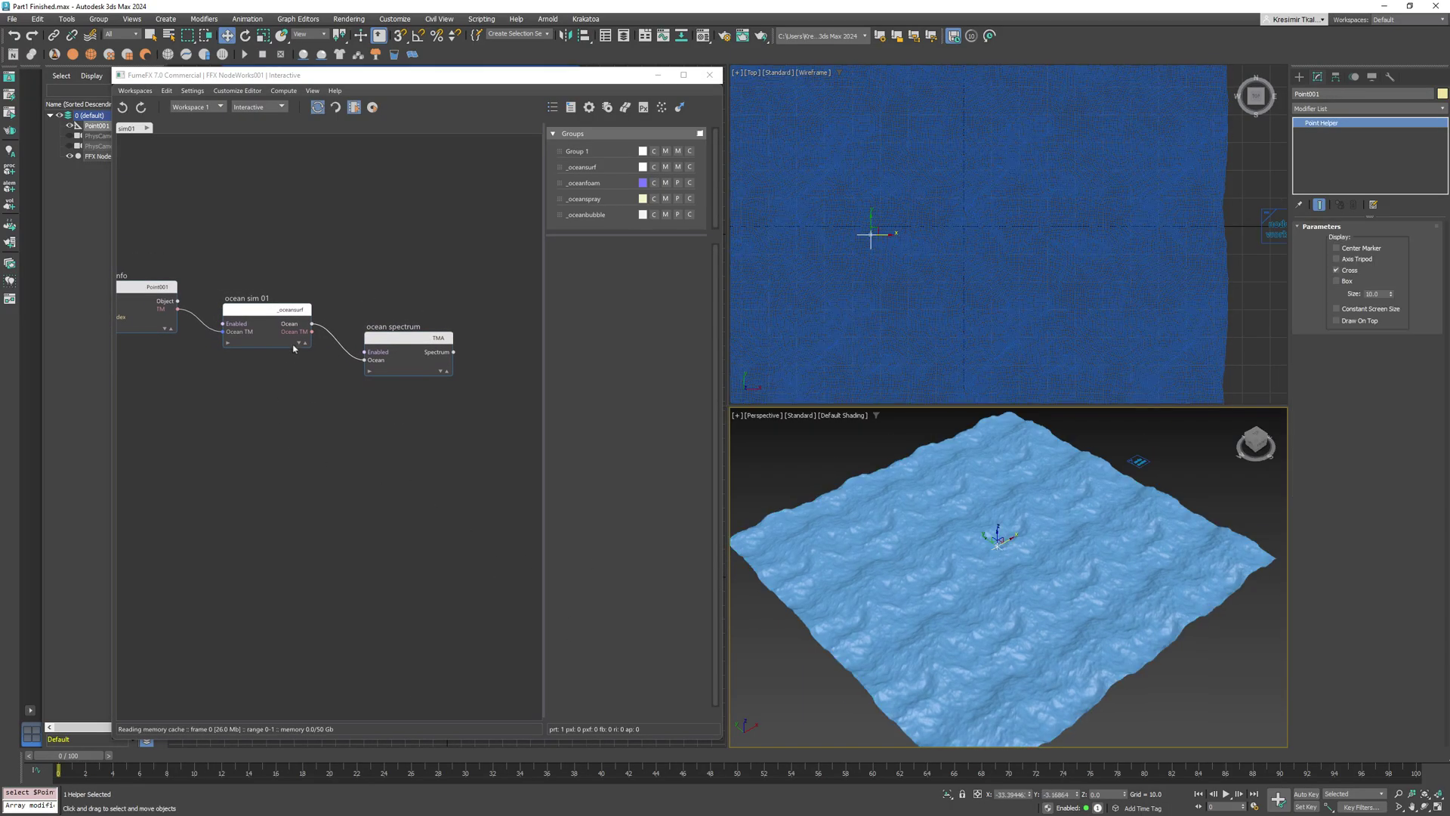
left_click_drag(391, 347, 385, 346)
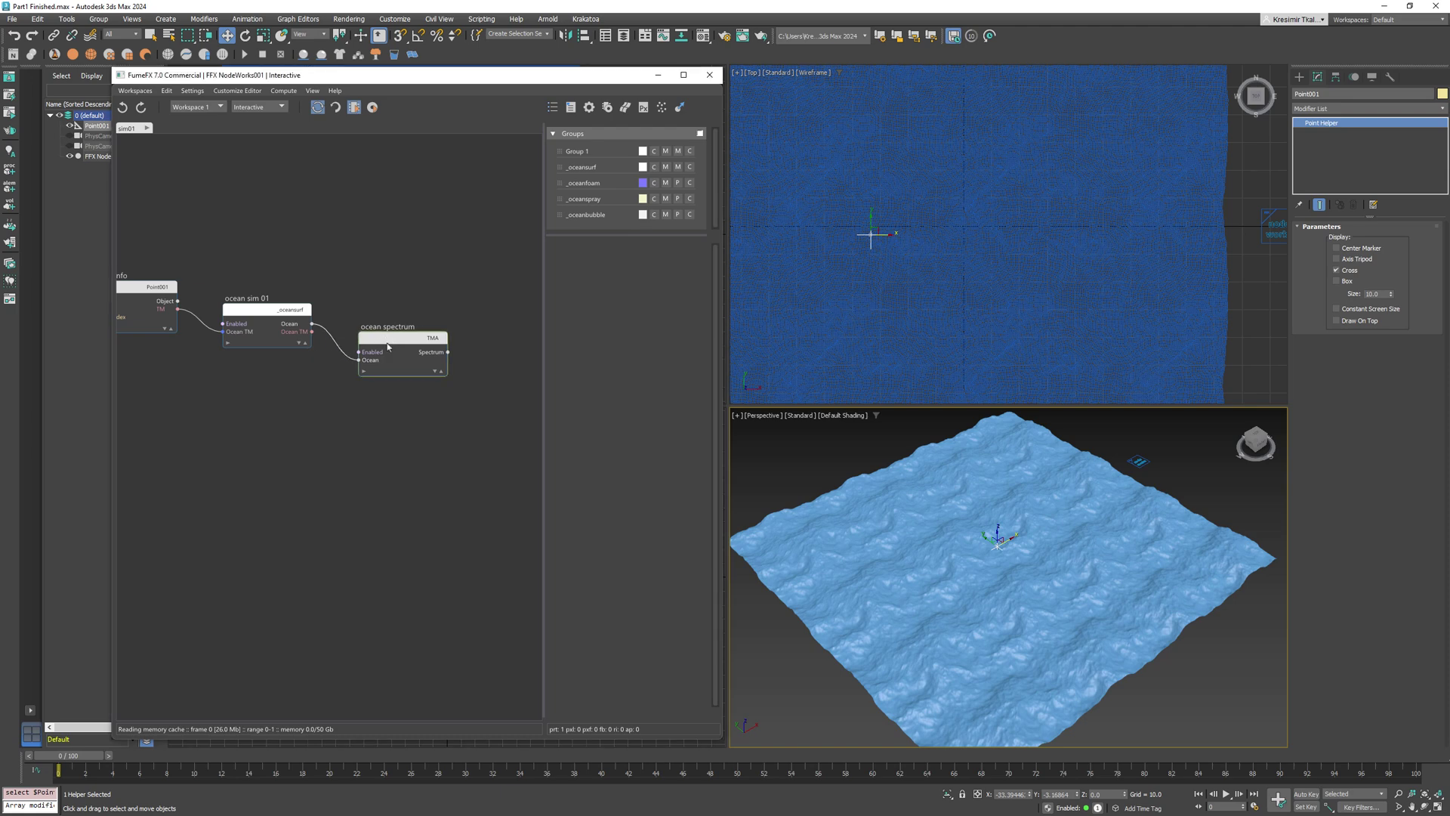
Step: Show the ocean spectrum parameters, try the Phillips spectrum type, then return to TMA
left_click(388, 346)
scroll(614, 486, "down", 3)
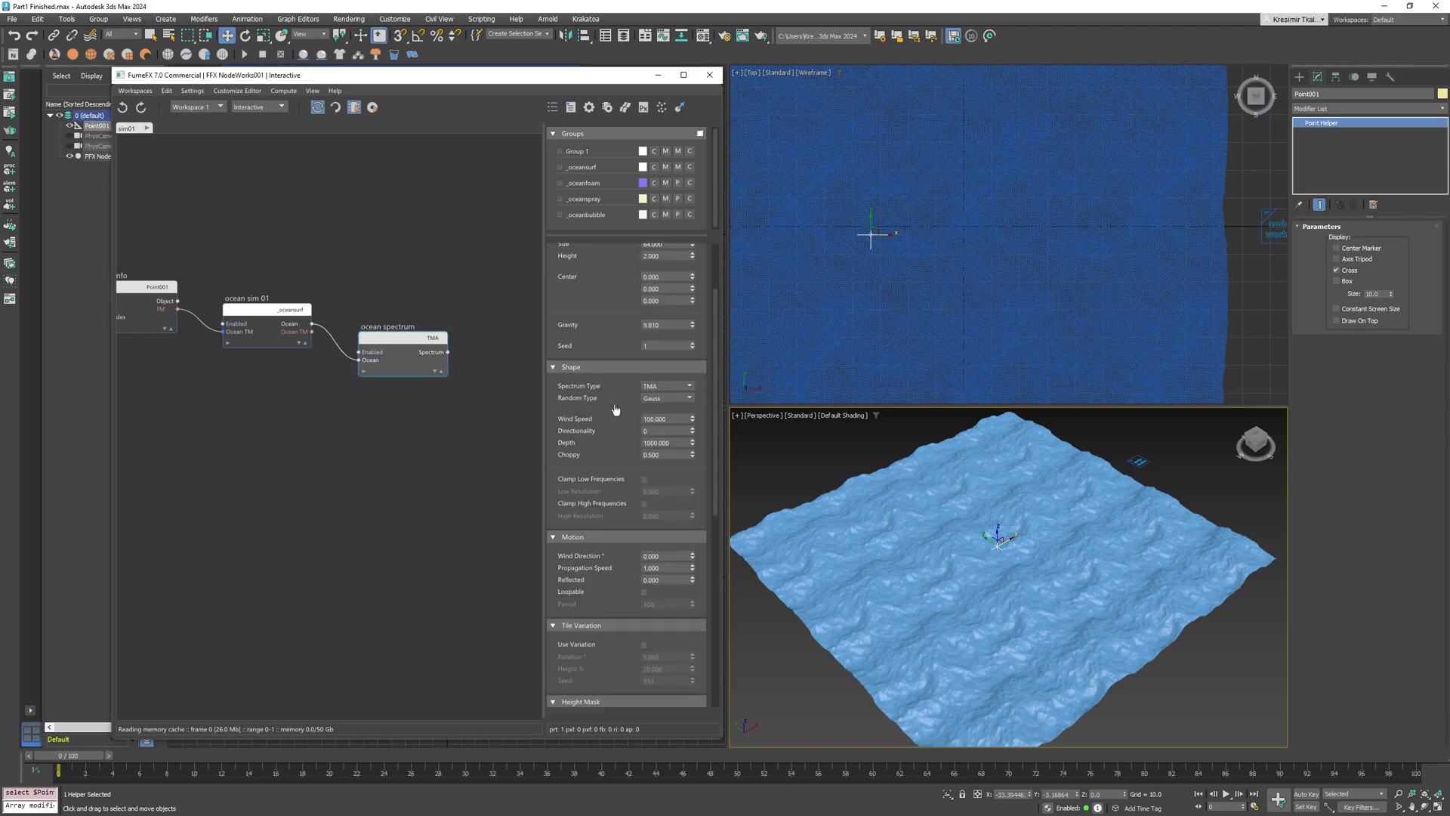
left_click(684, 393)
left_click(671, 401)
left_click(690, 387)
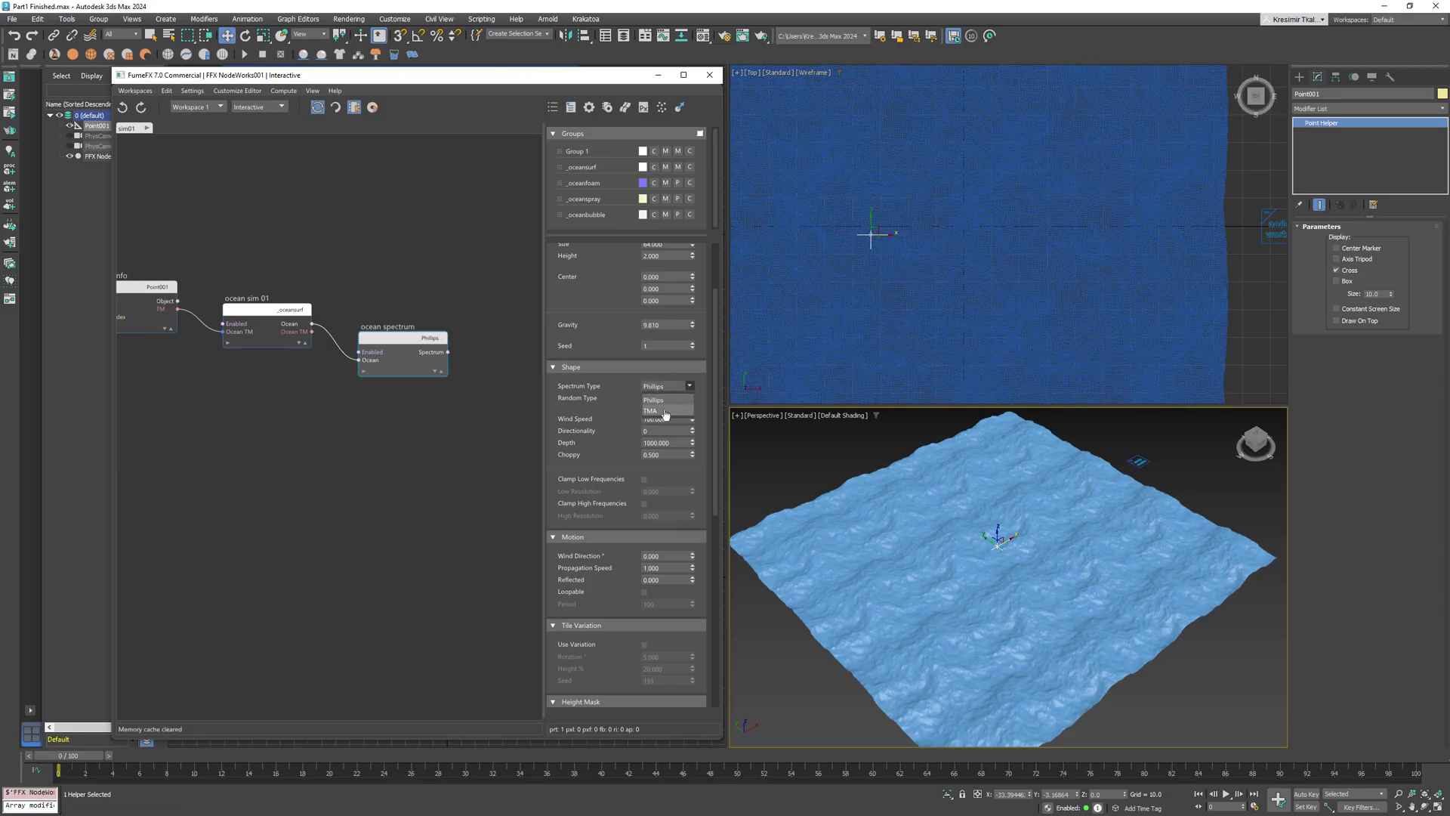
left_click(665, 412)
scroll(599, 476, "down", 1)
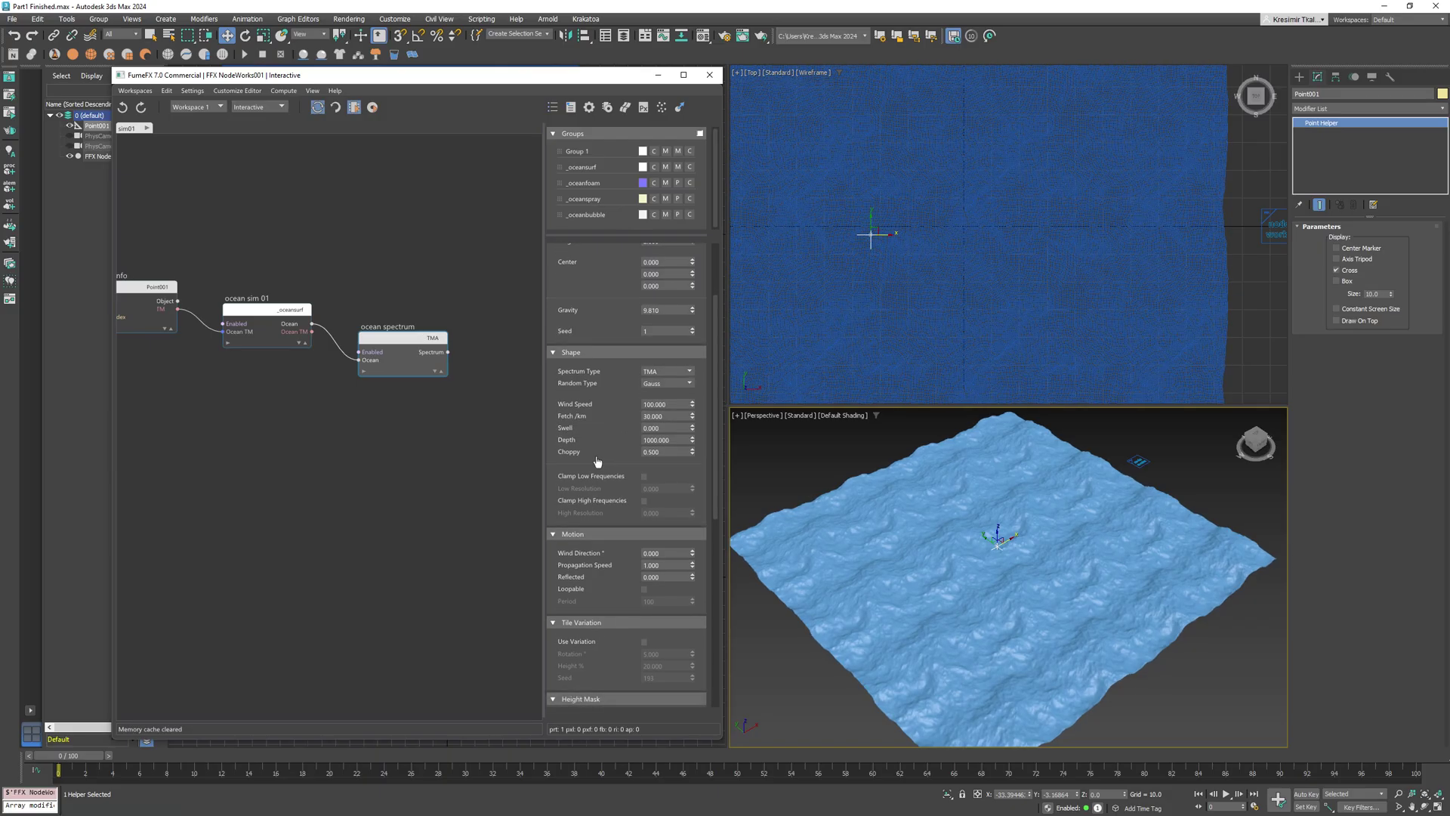
scroll(598, 462, "down", 2)
scroll(912, 589, "up", 4)
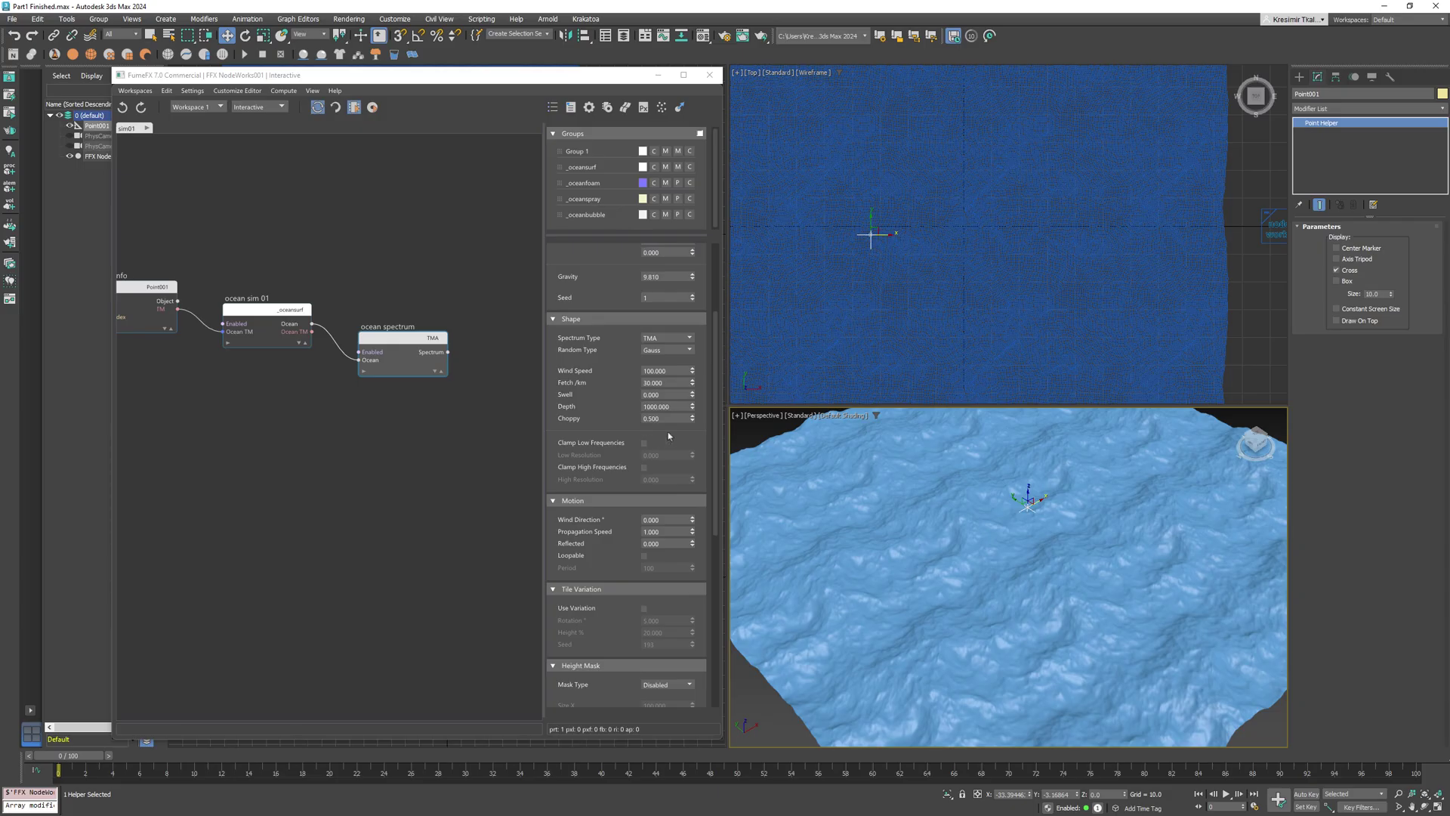
Step: Enable Clamp Low Frequencies, try Low Resolution 1, 2 and 3, then disable it
scroll(624, 280, "up", 8)
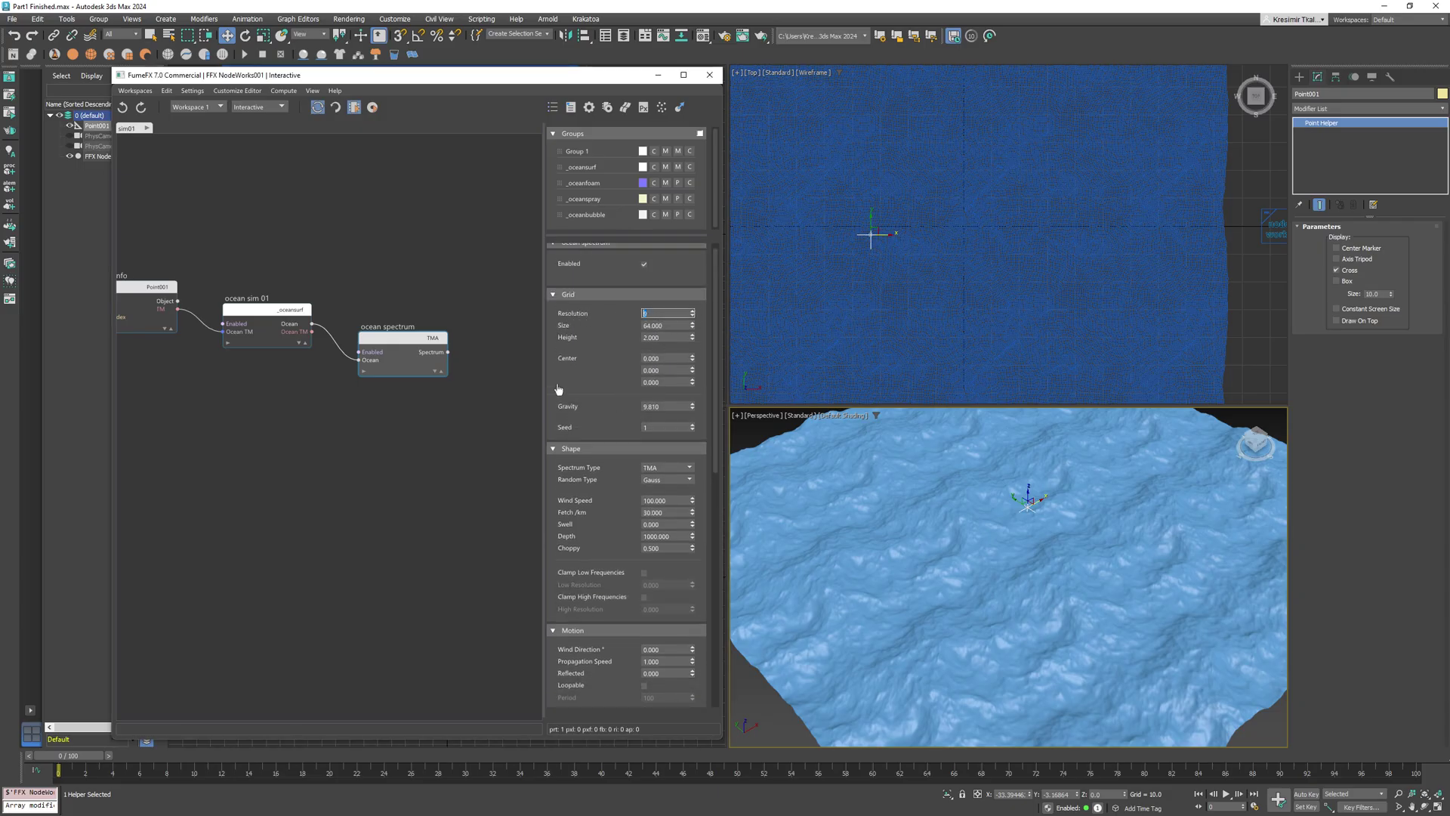
left_click_drag(612, 558, 606, 417)
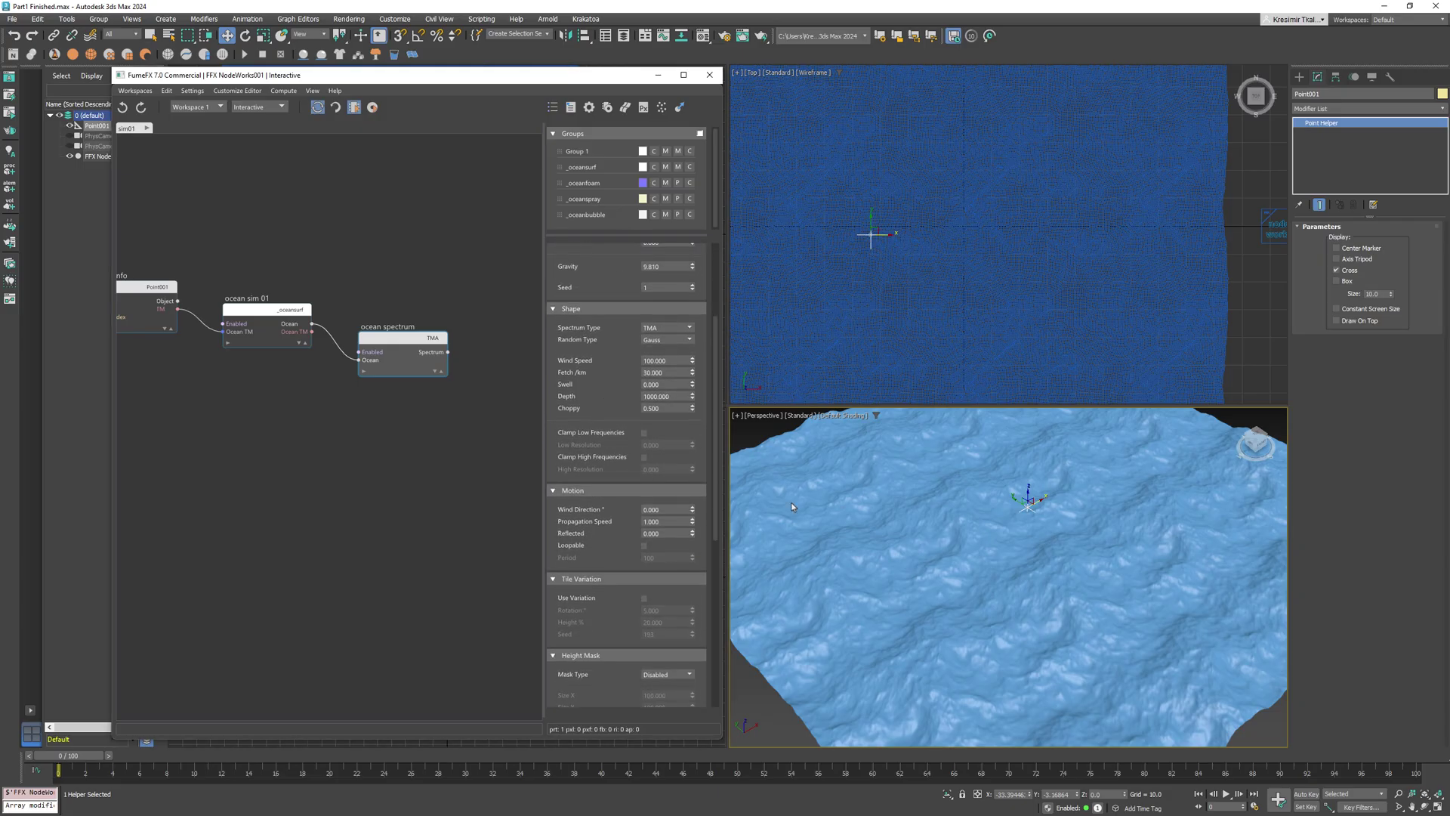
left_click(644, 433)
left_click_drag(662, 444, 635, 447)
type("1")
key("Return")
left_click_drag(662, 445, 552, 444)
type("2")
key("Return")
type("3")
key("Return")
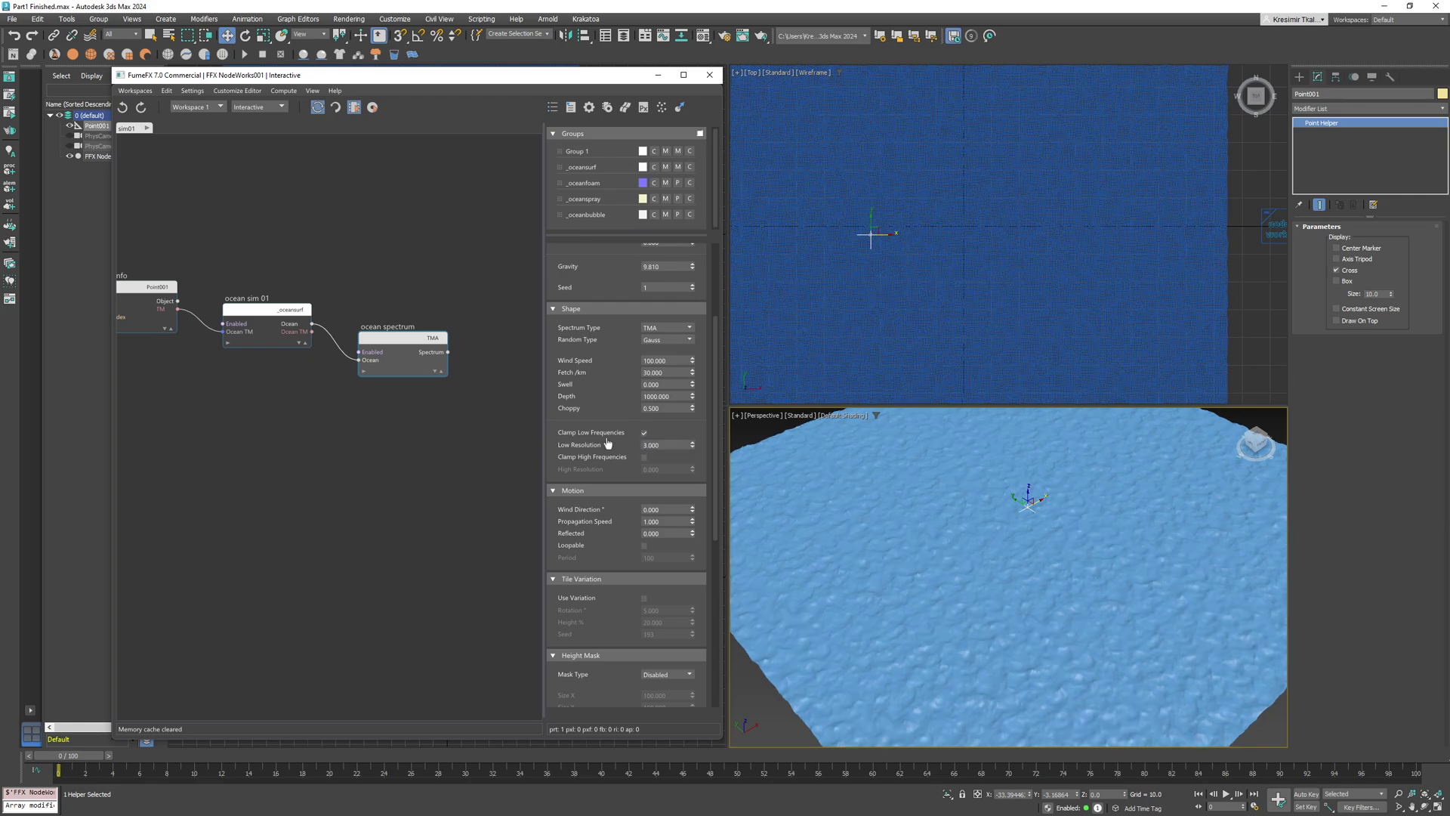
left_click(643, 432)
Step: Enable Clamp High Frequencies and try High Resolution values 4, 5 and 6
left_click(643, 457)
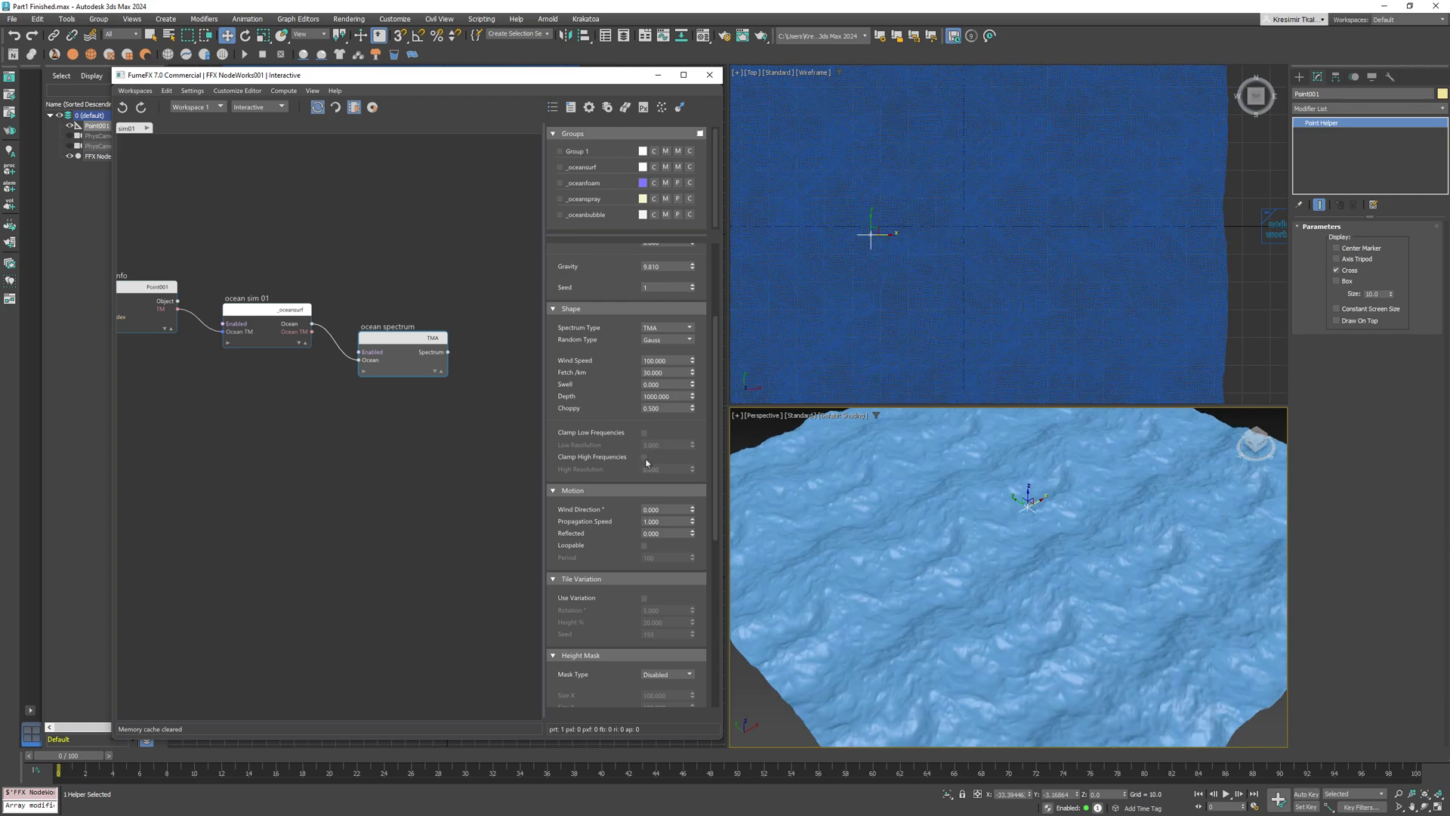
left_click_drag(674, 469, 577, 462)
type("4")
key("Return")
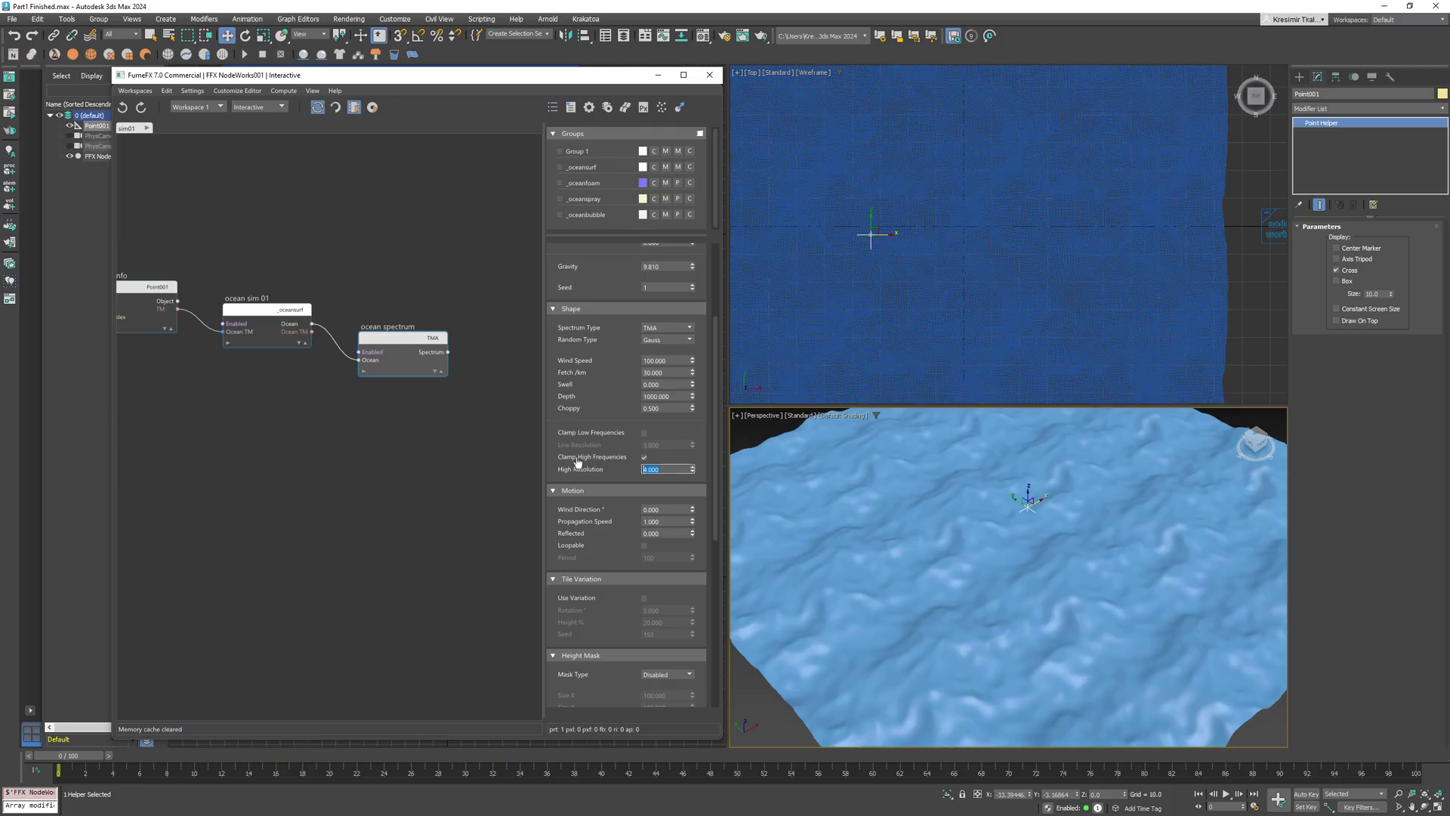
type("5")
key("Return")
left_click(666, 469)
type("6")
key("Return")
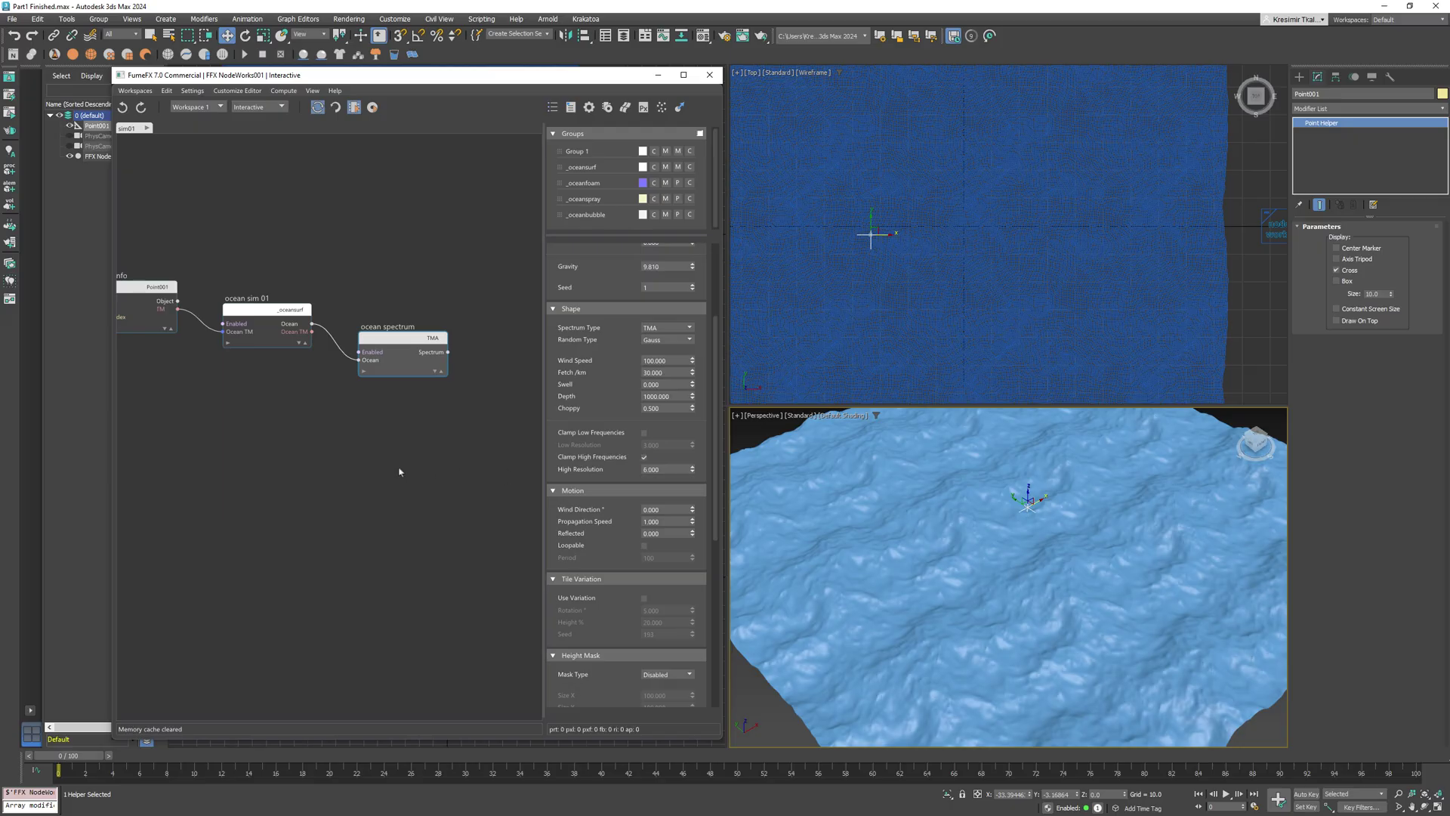
Step: Try a High Resolution of 1, then set it back to 4
left_click(666, 469)
type("1")
key("Return")
left_click_drag(664, 469, 567, 475)
type("4")
key("Return")
left_click_drag(665, 469, 578, 463)
Step: Set High Resolution to 6, then settle on 7
type("6")
key("Return")
type("7")
key("Return")
Step: Switch the Perspective view to wireframe and hold the current scene state
mouse_move(1027, 625)
middle_mouse_down()
mouse_move(1043, 569)
mouse_move(980, 572)
middle_mouse_up()
key("F3")
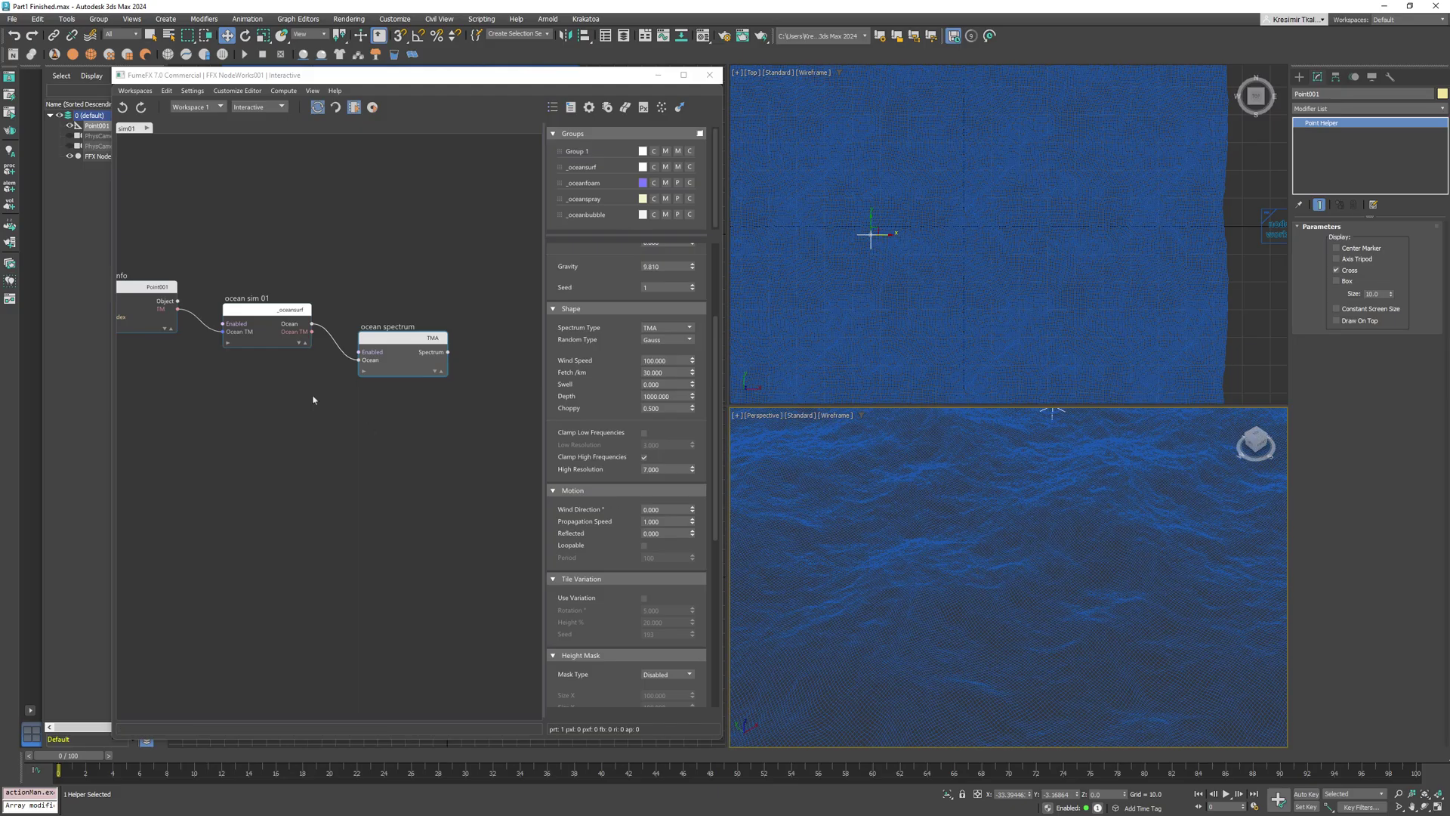
left_click(417, 346)
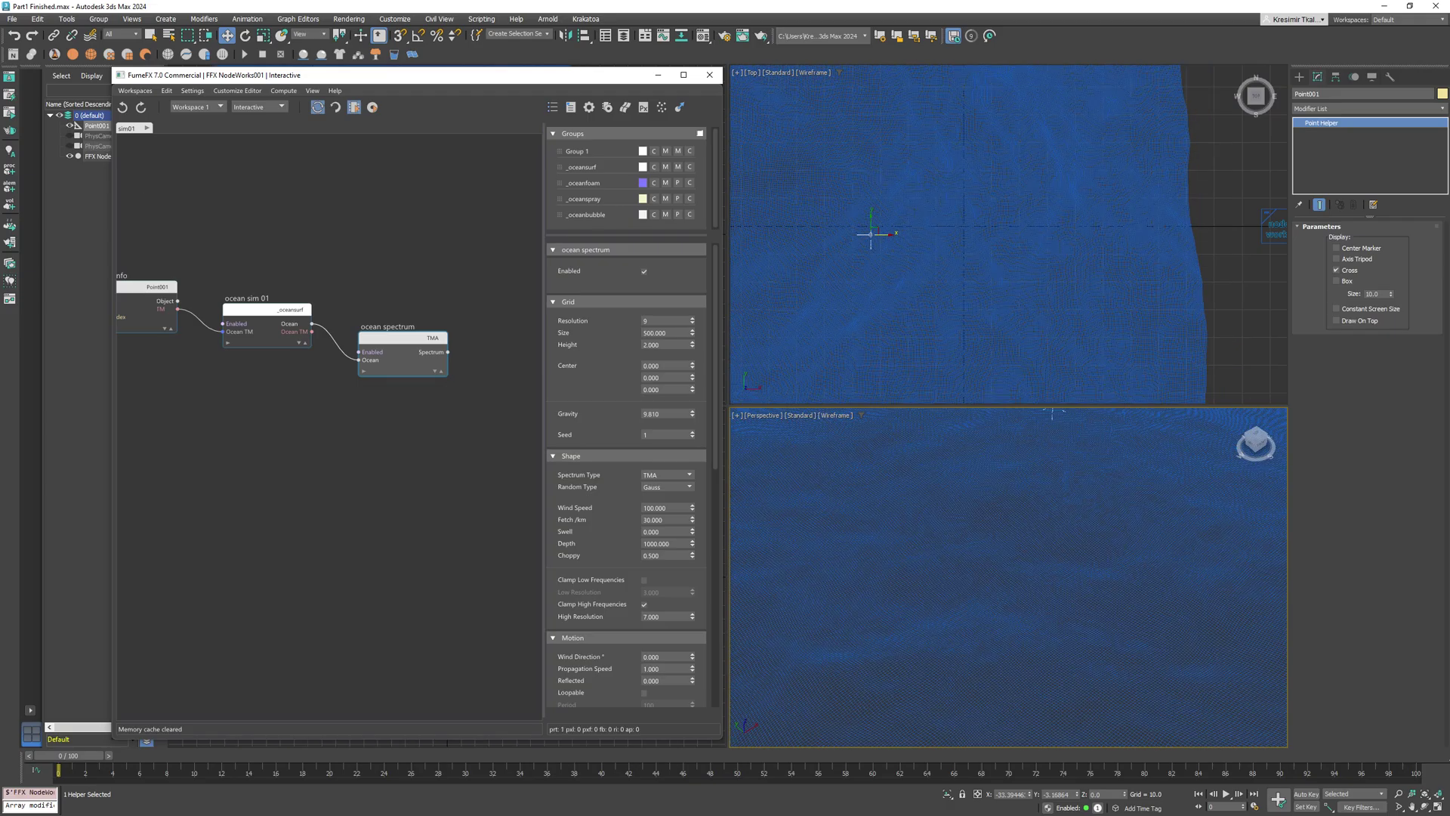
key("ctrl+h")
Step: Give ocean sim 01 a 500 × 500 uniform size with 1000 width and length segments
left_click(262, 311)
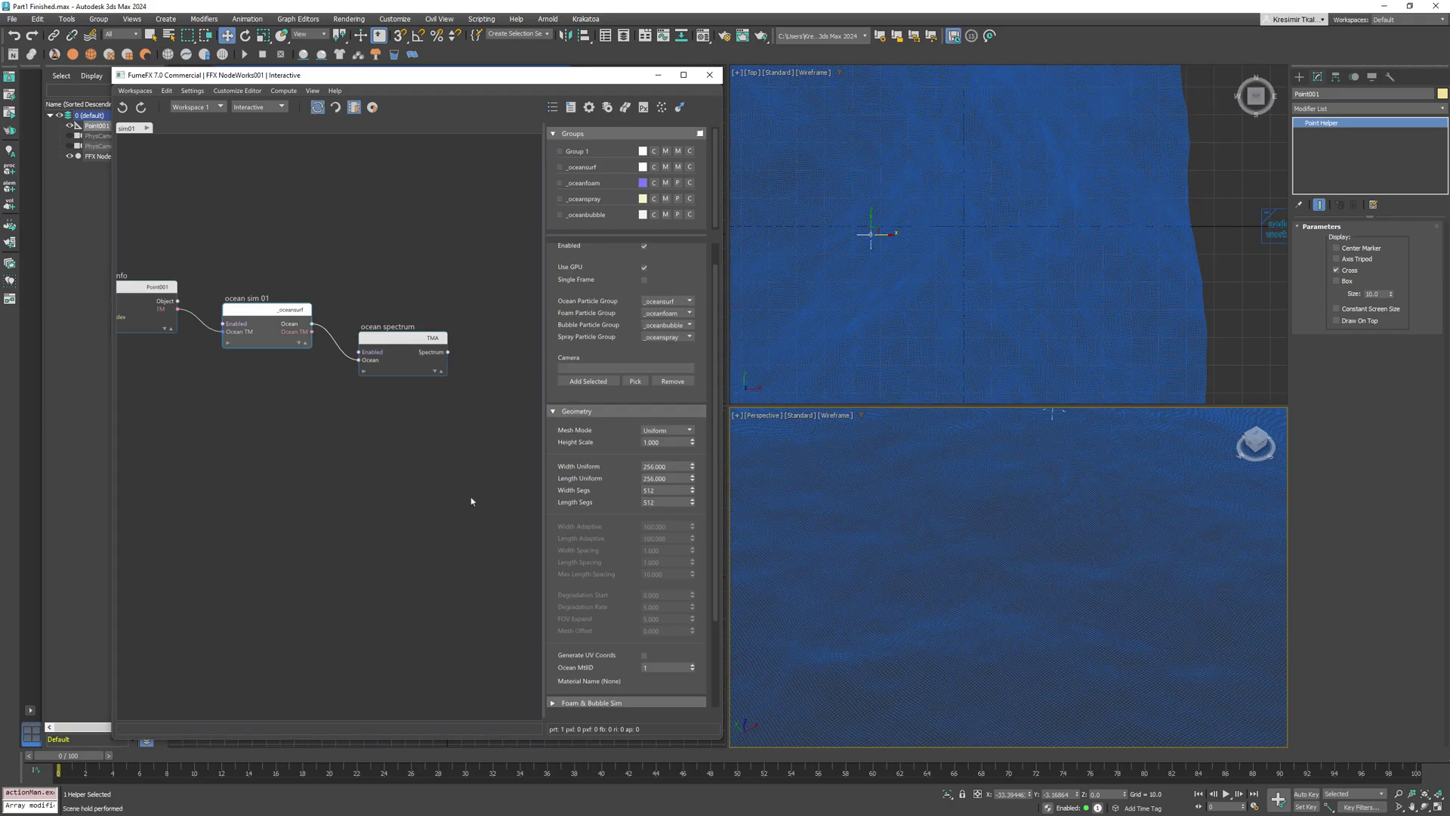
left_click_drag(674, 467, 592, 471)
type("500")
key("Tab")
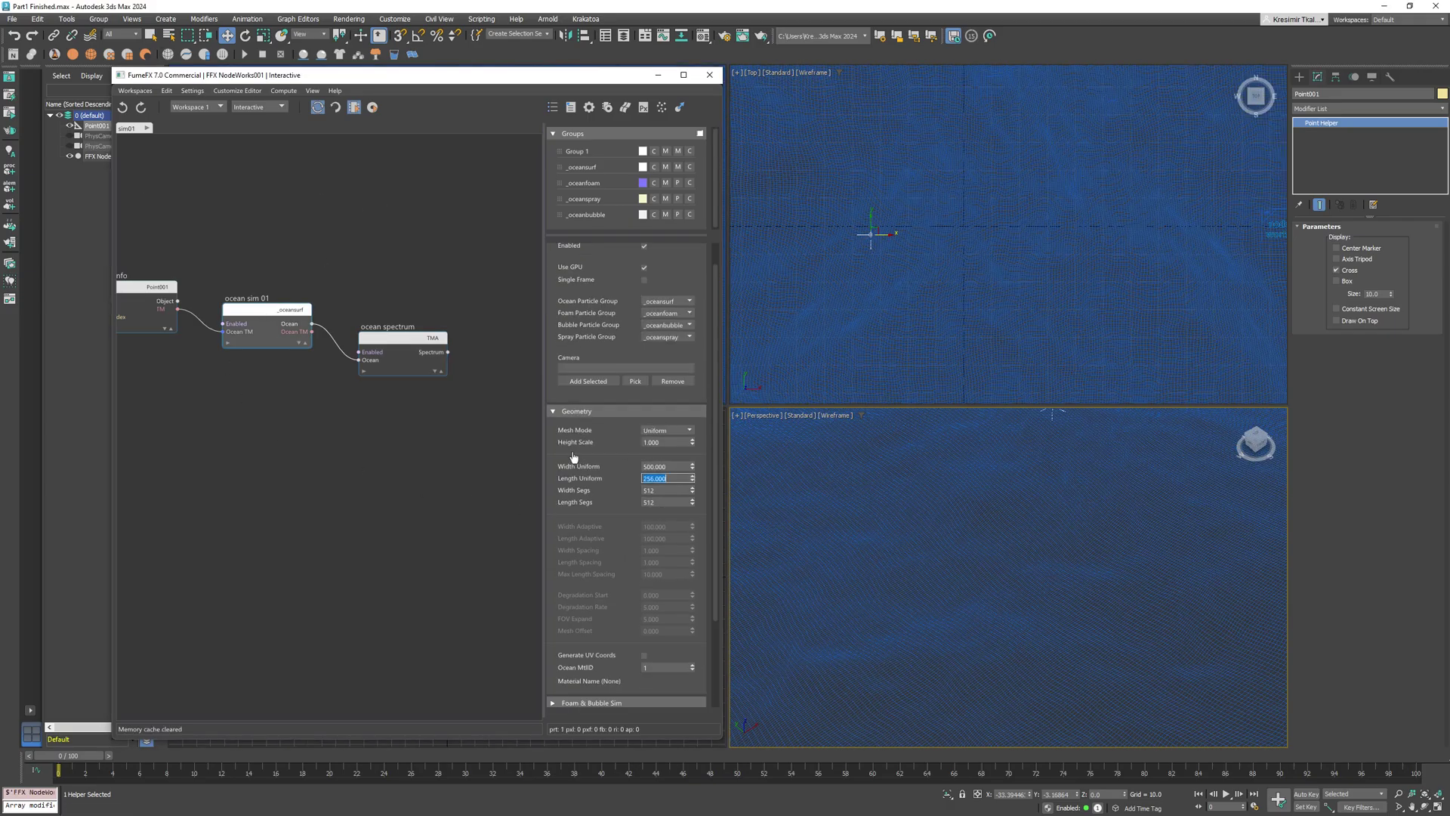
type("500")
key("Tab")
type("1000")
key("Tab")
type("1000")
key("Return")
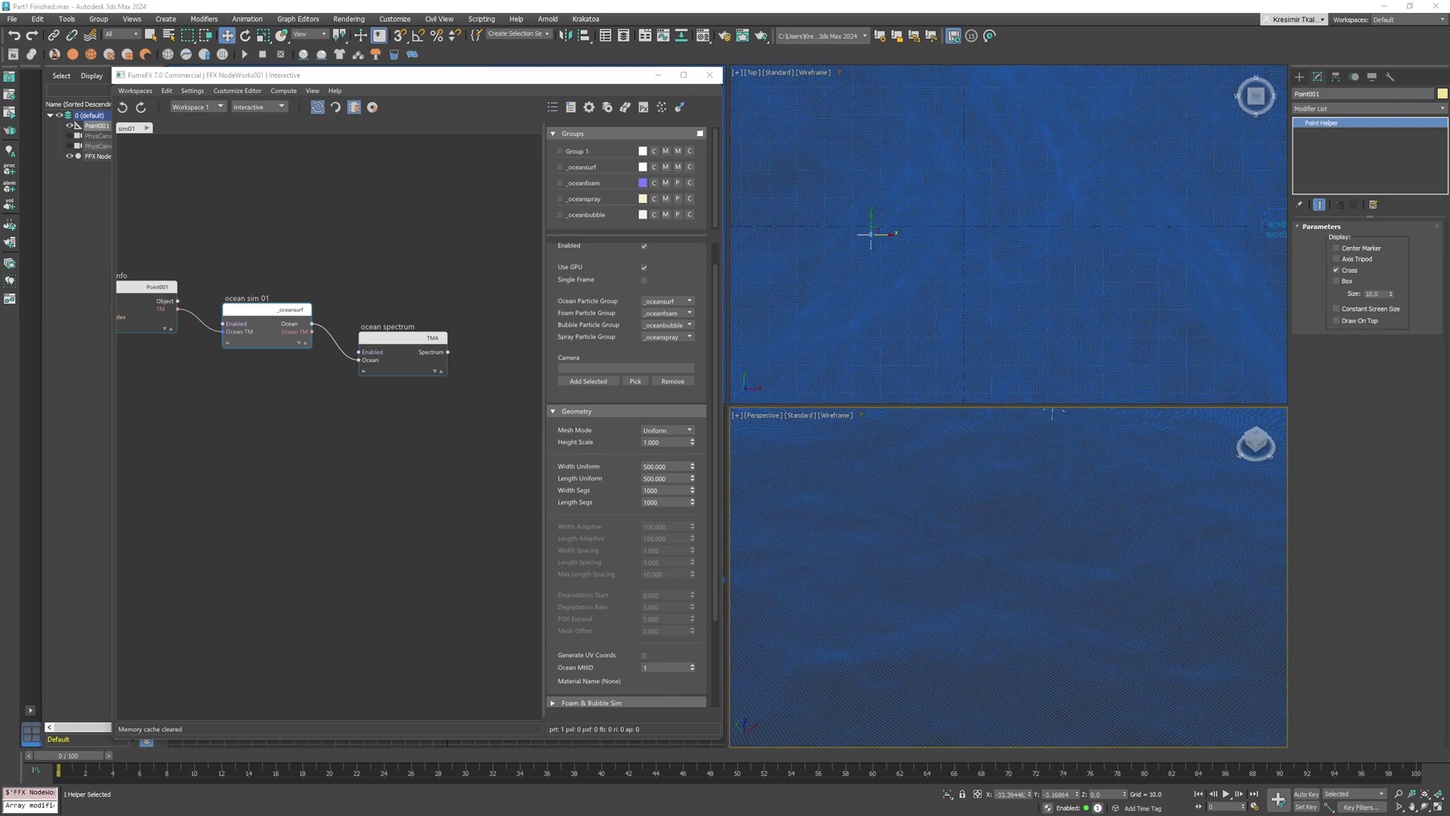
scroll(1013, 519, "down", 5)
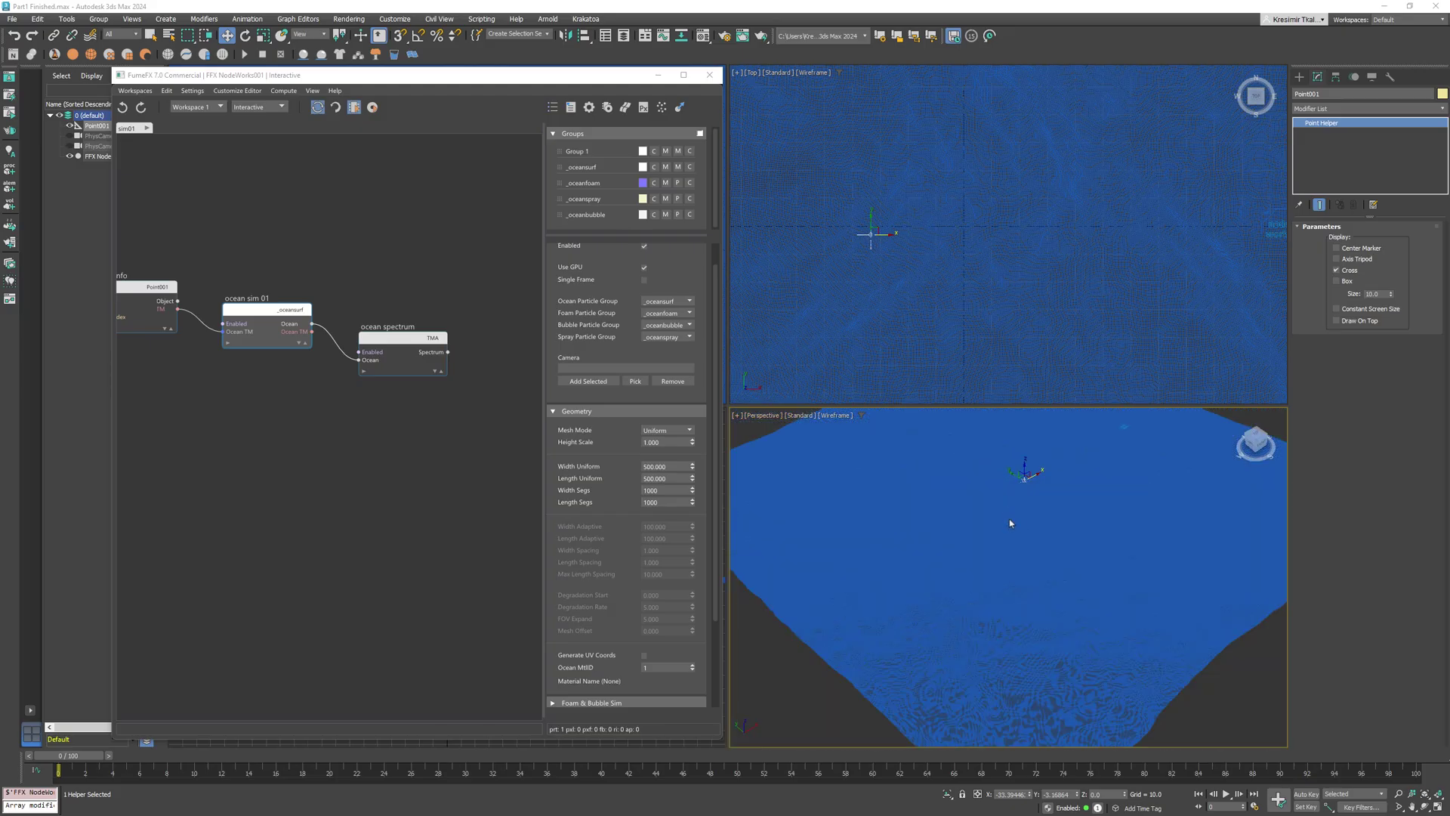
Step: Return the view to shaded and set the spectrum wave Height to 20, keeping Clamp High Frequencies on
left_click(1001, 543)
key("F3")
middle_click_drag(973, 544, 965, 566, "alt")
left_click(381, 337)
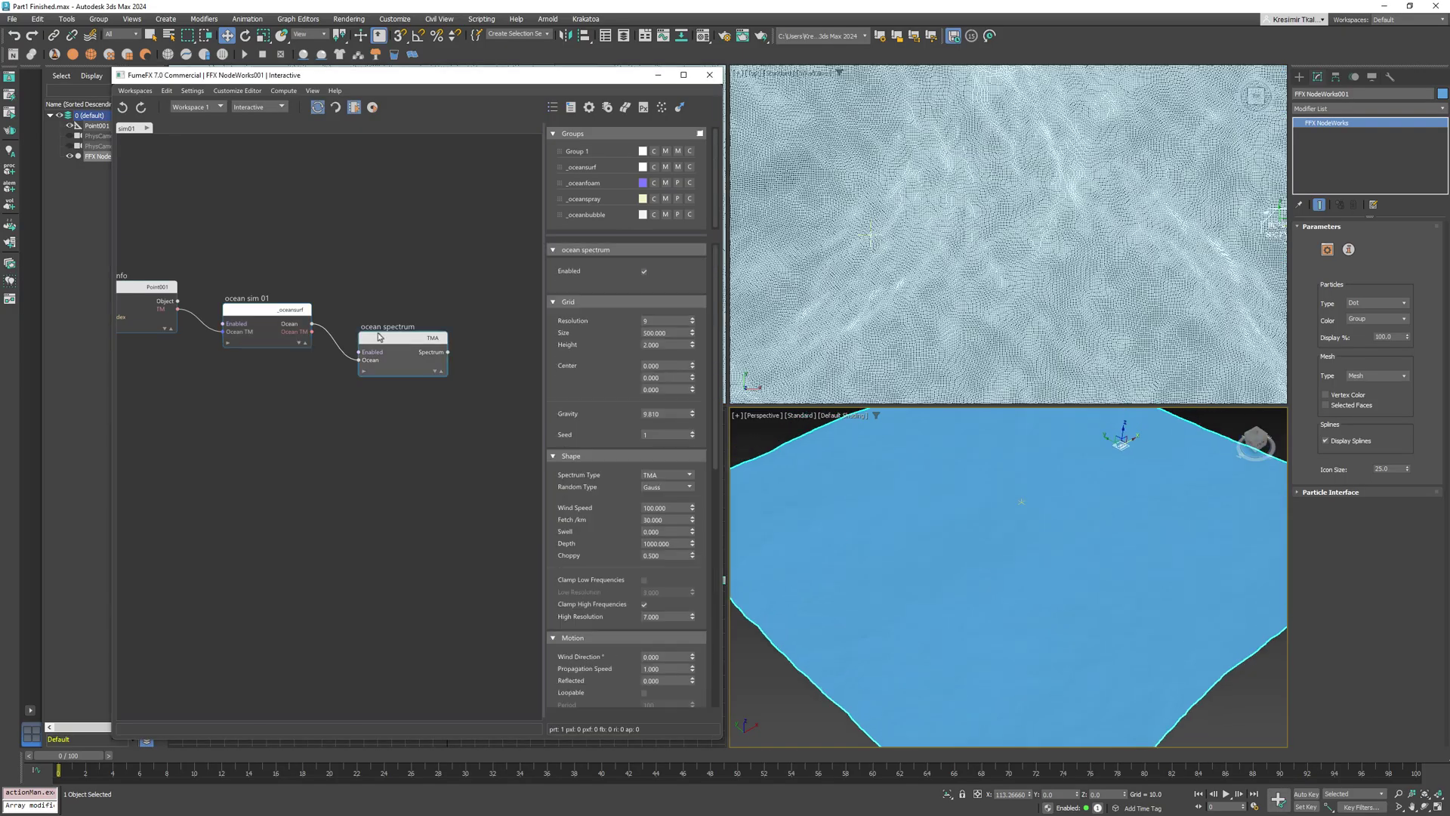
left_click_drag(666, 345, 587, 351)
type("20")
key("Return")
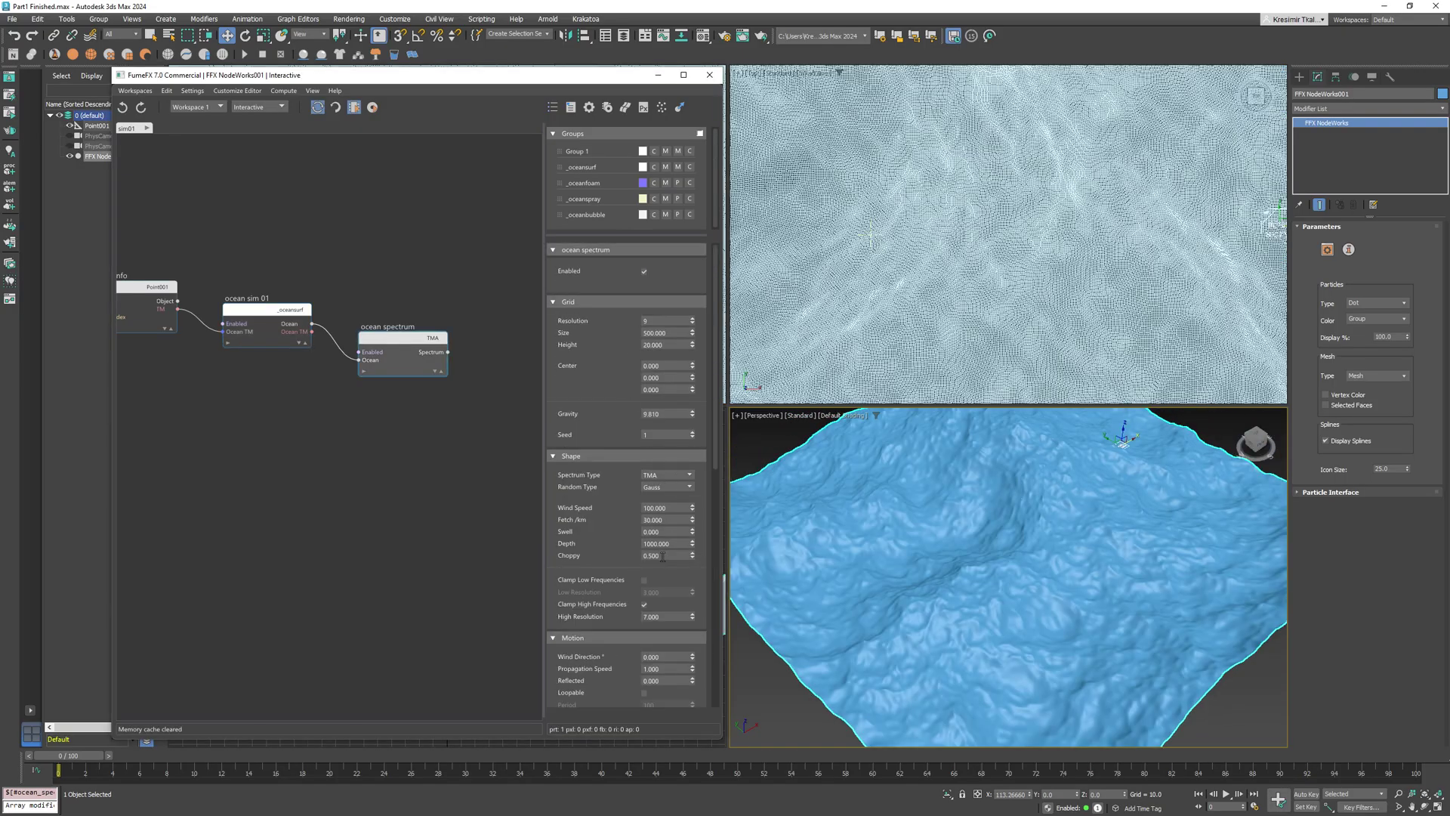
scroll(657, 557, "down", 3)
left_click(644, 521)
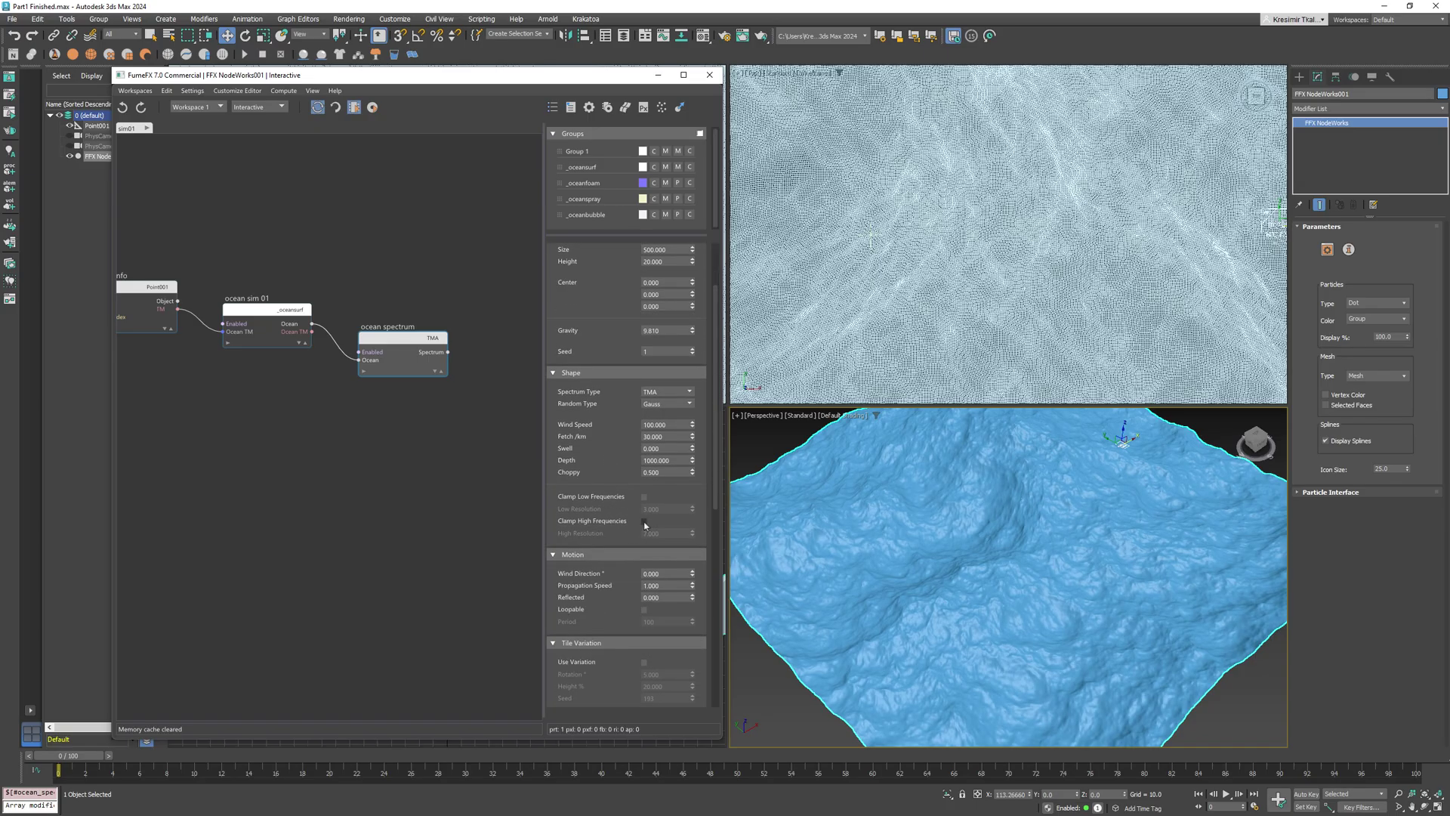
left_click(644, 521)
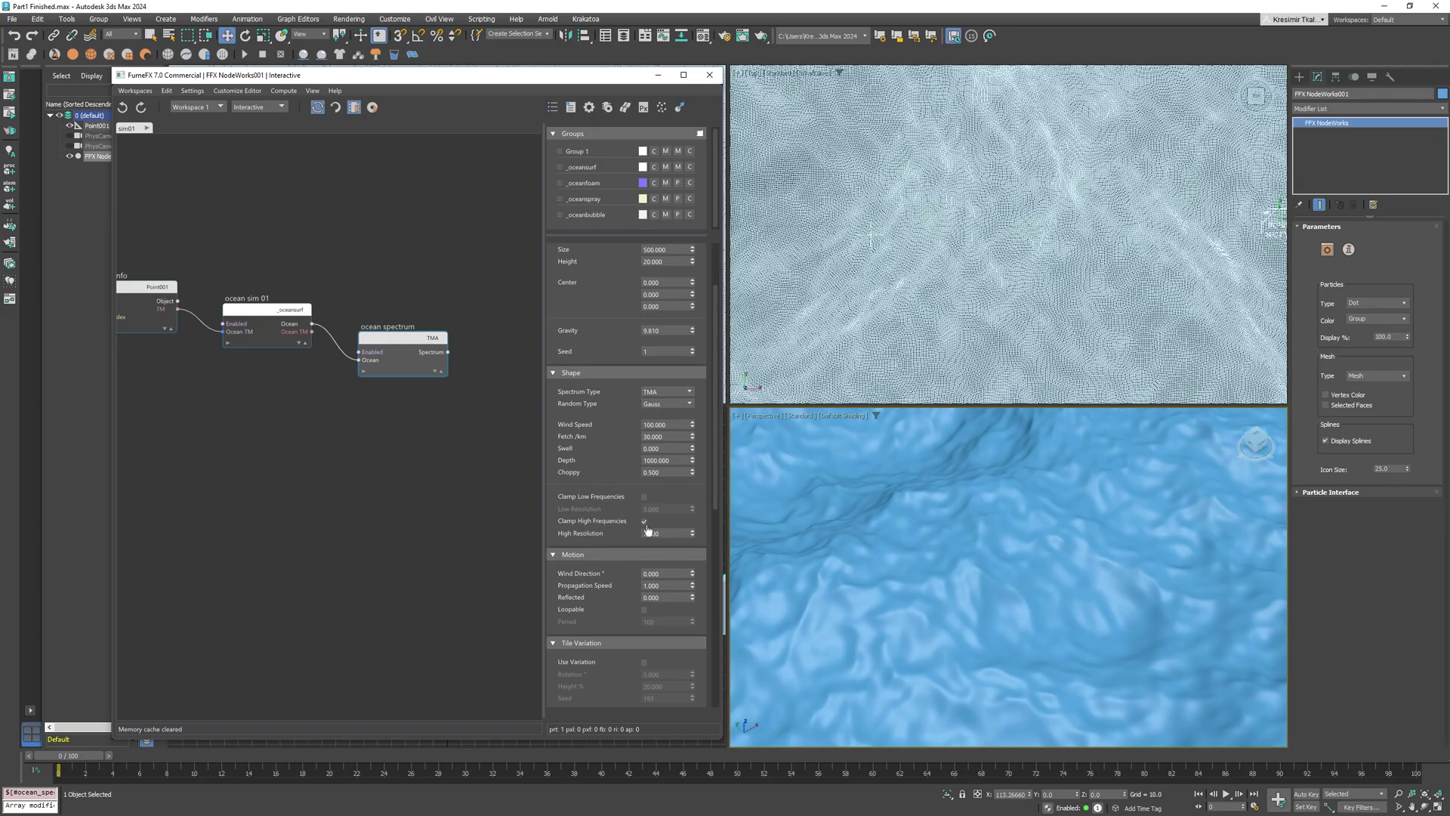
Step: Set ocean sim 01's width and length segments to 500 and scrub to frame 33
left_click(272, 315)
double_click(660, 491)
key("Tab")
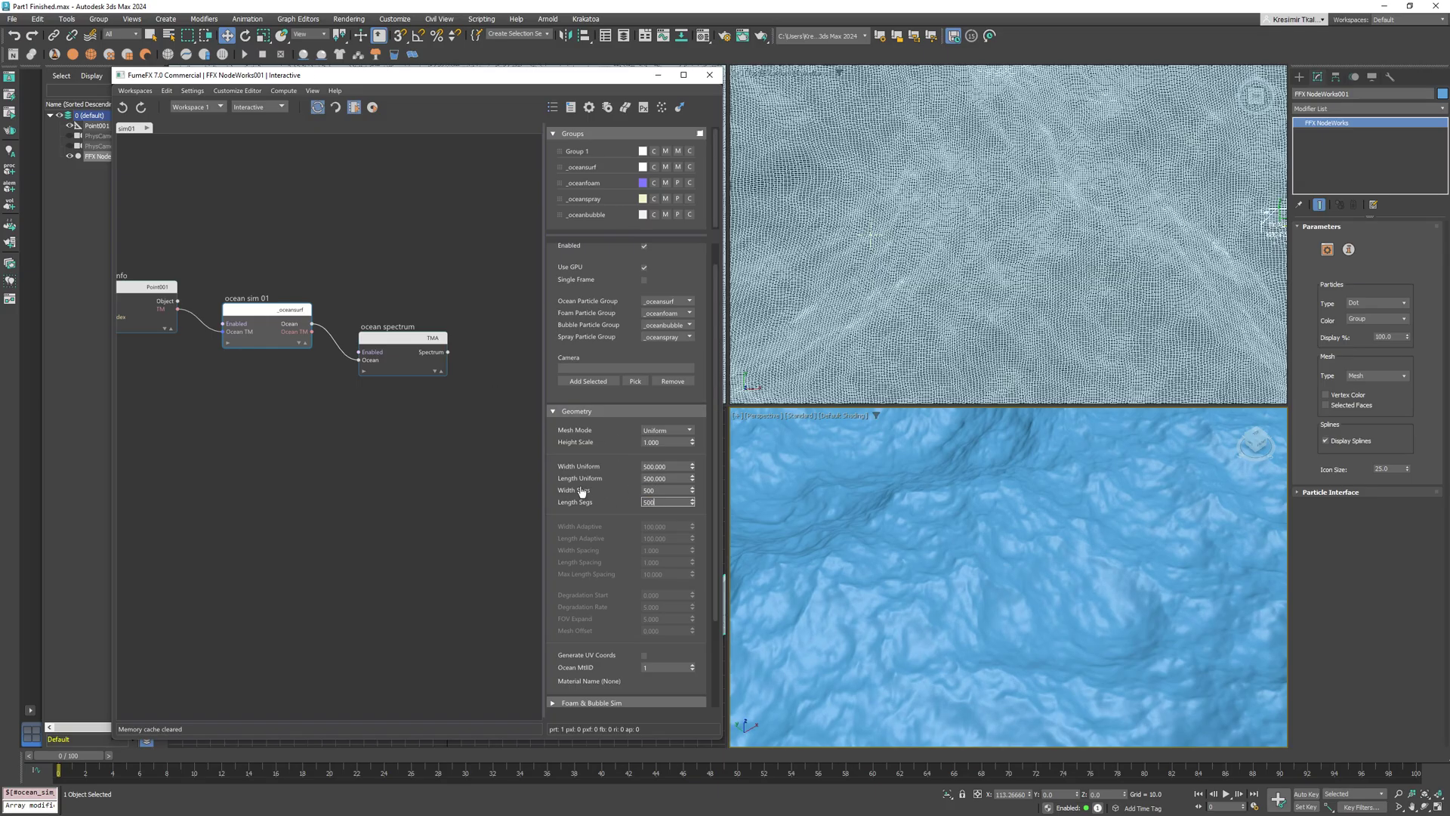
key("Return")
scroll(901, 550, "down", 6)
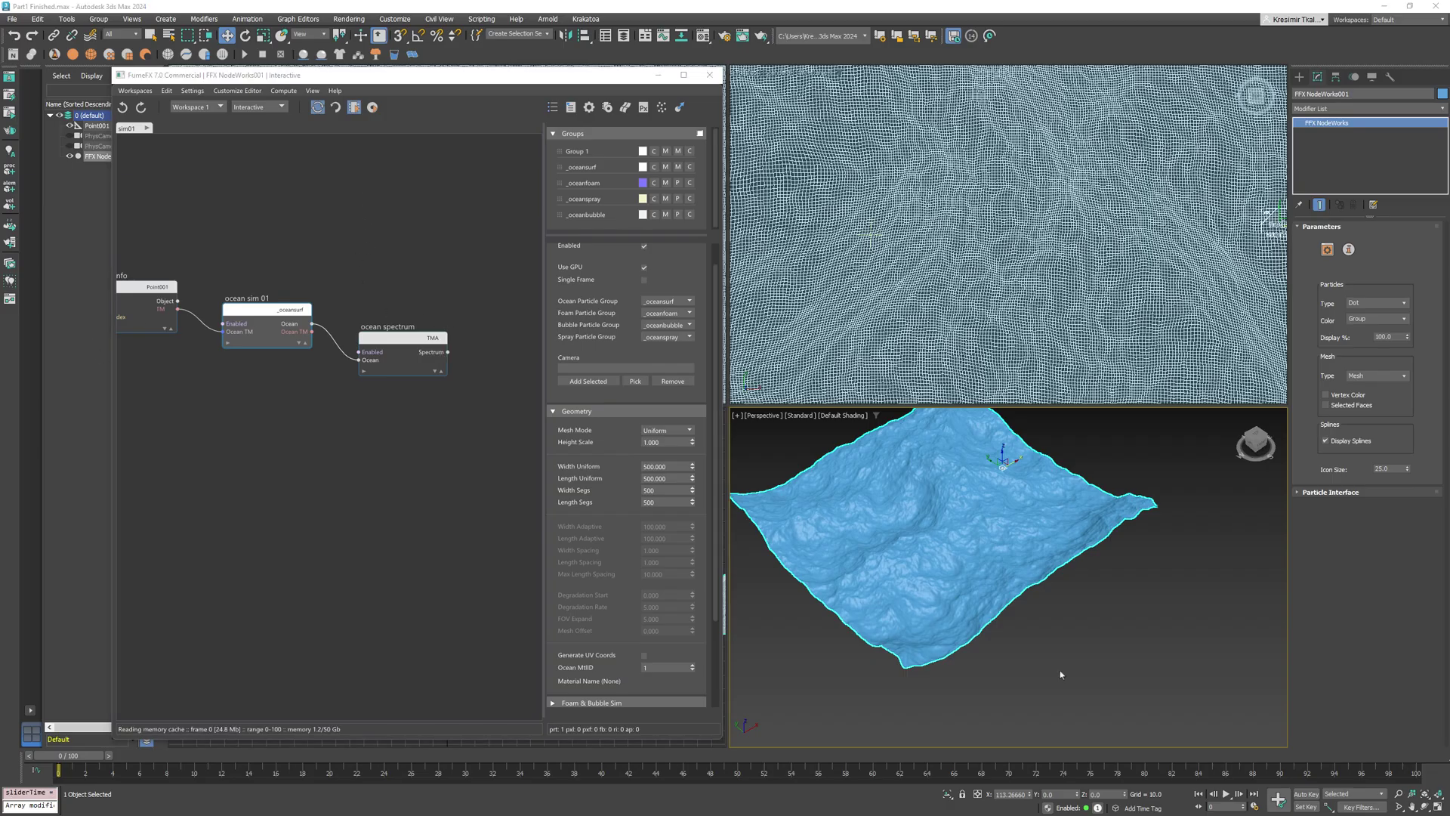
scroll(1087, 585, "up", 5)
middle_click_drag(1072, 591, 1158, 603)
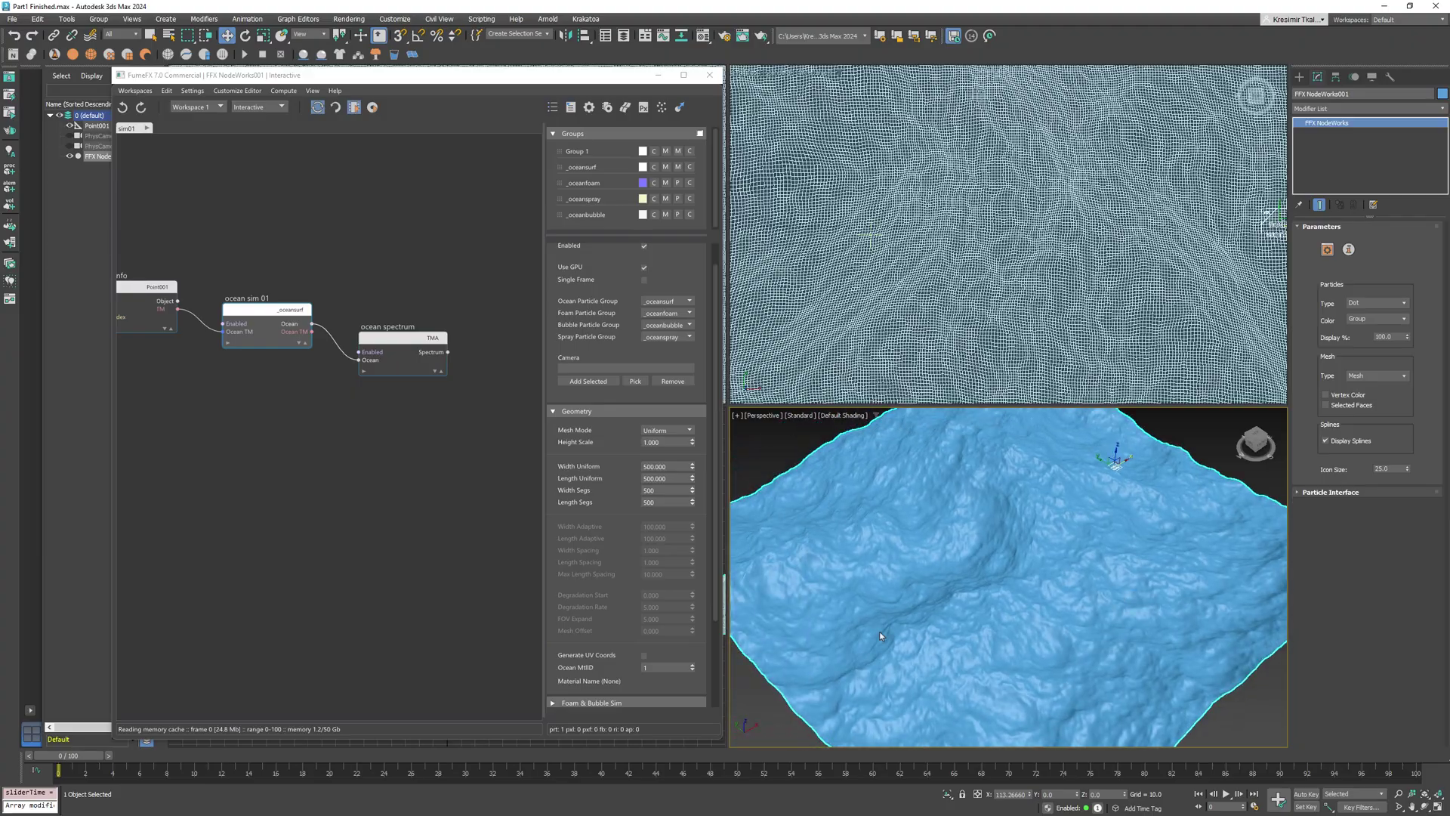
left_click_drag(98, 760, 309, 761)
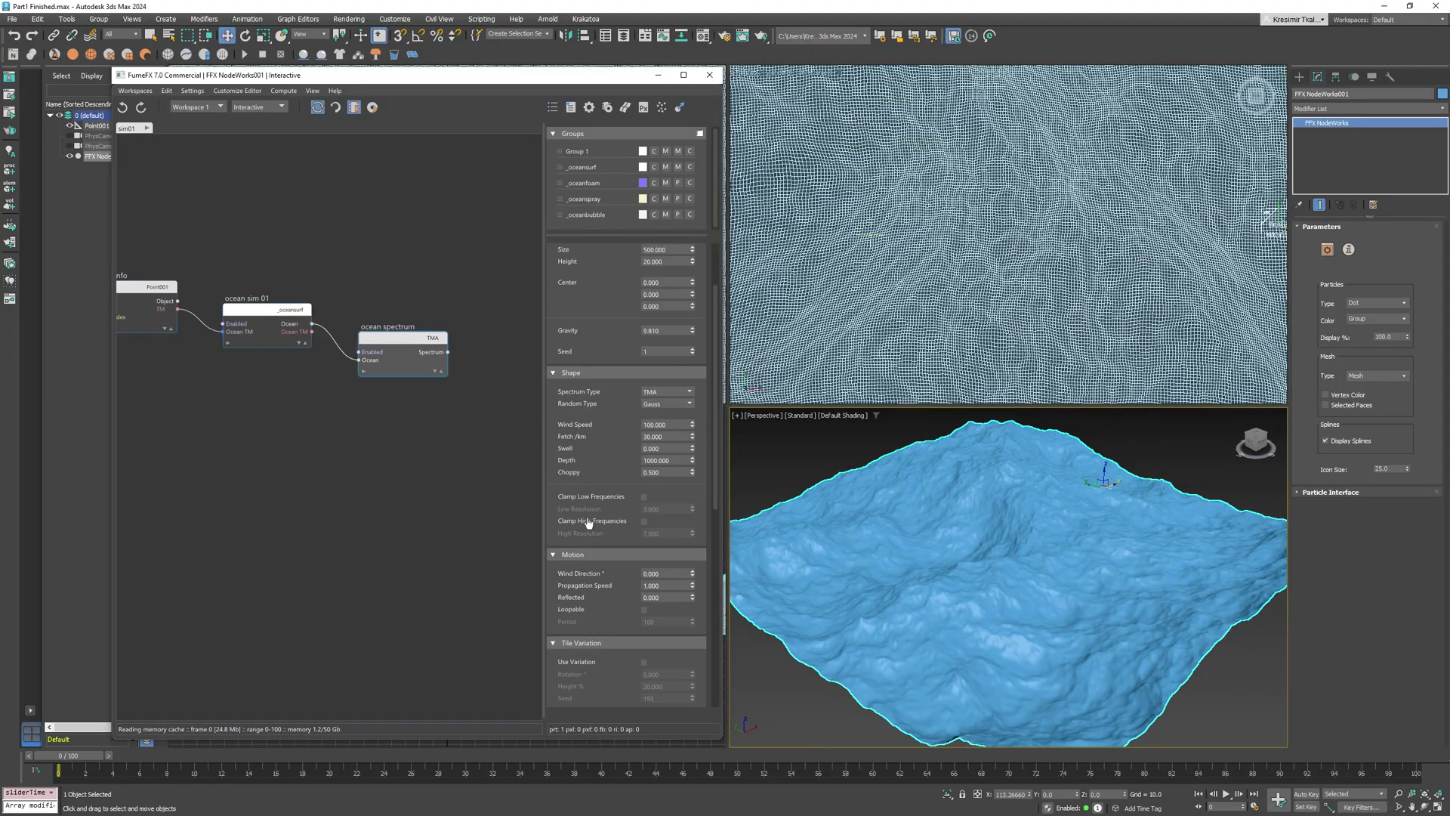
Step: Preview spectrum Wind Direction at 90 and 180, then reset it to 0
scroll(592, 527, "down", 3)
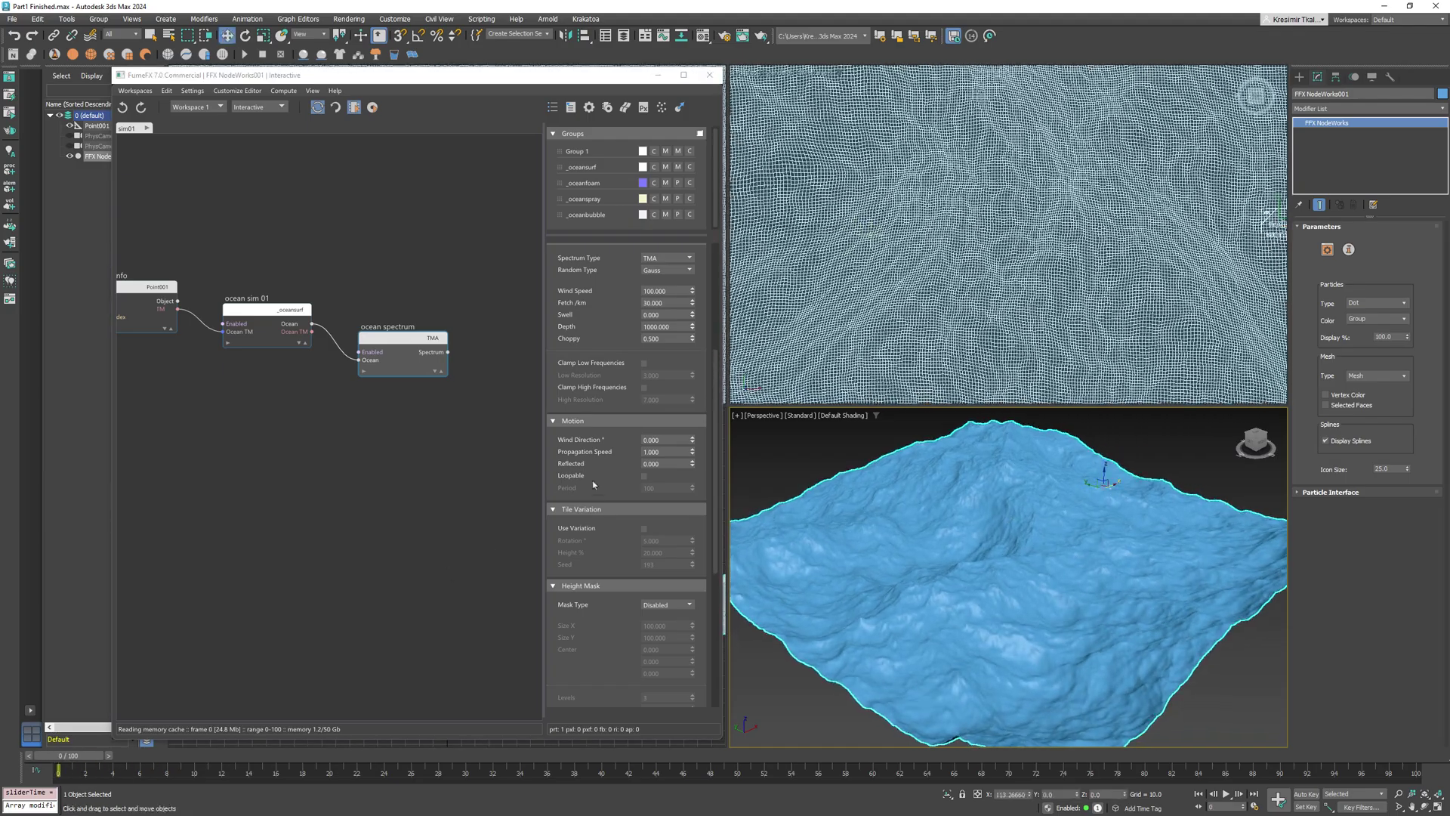
left_click(668, 440)
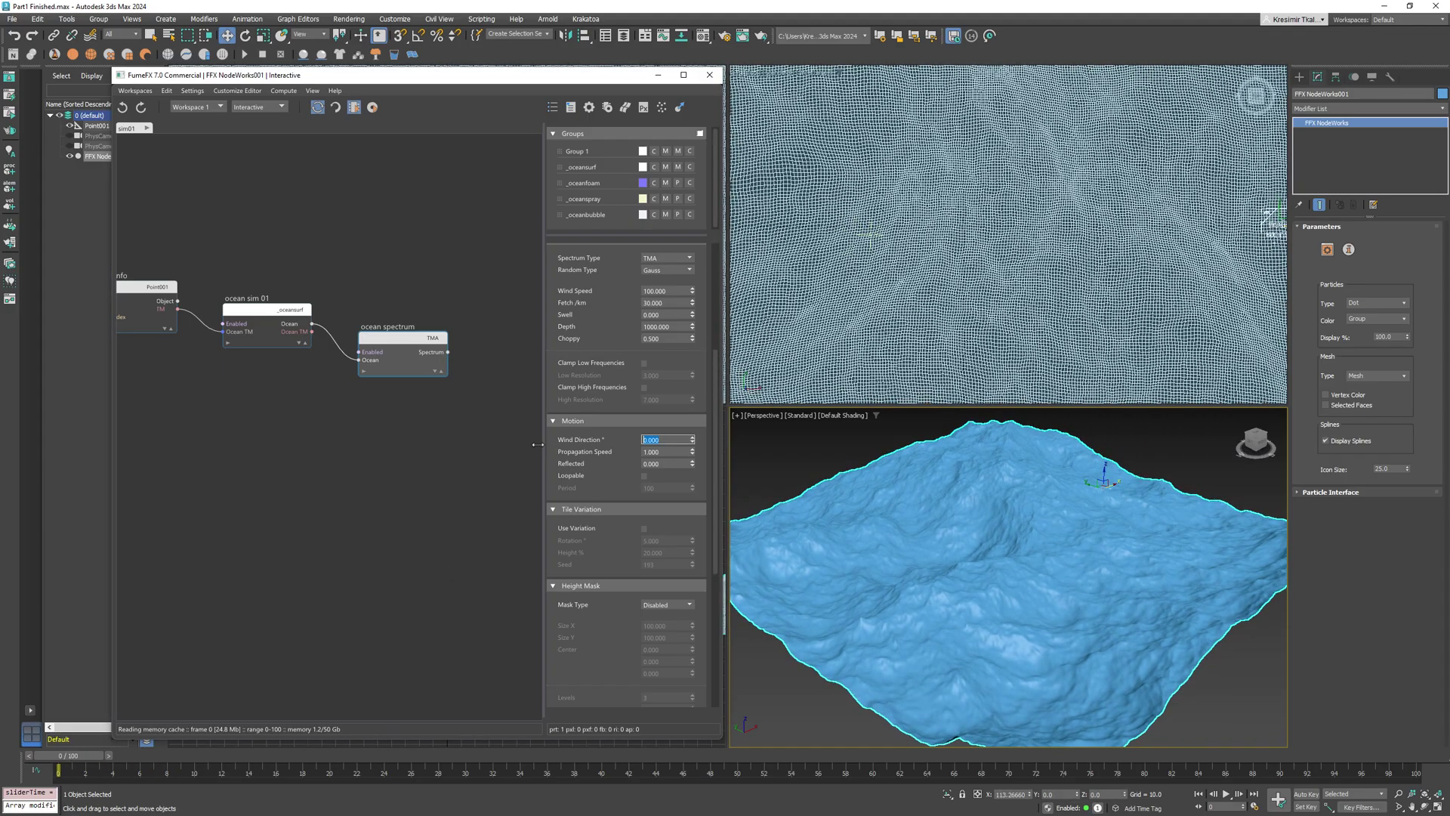
key("Return")
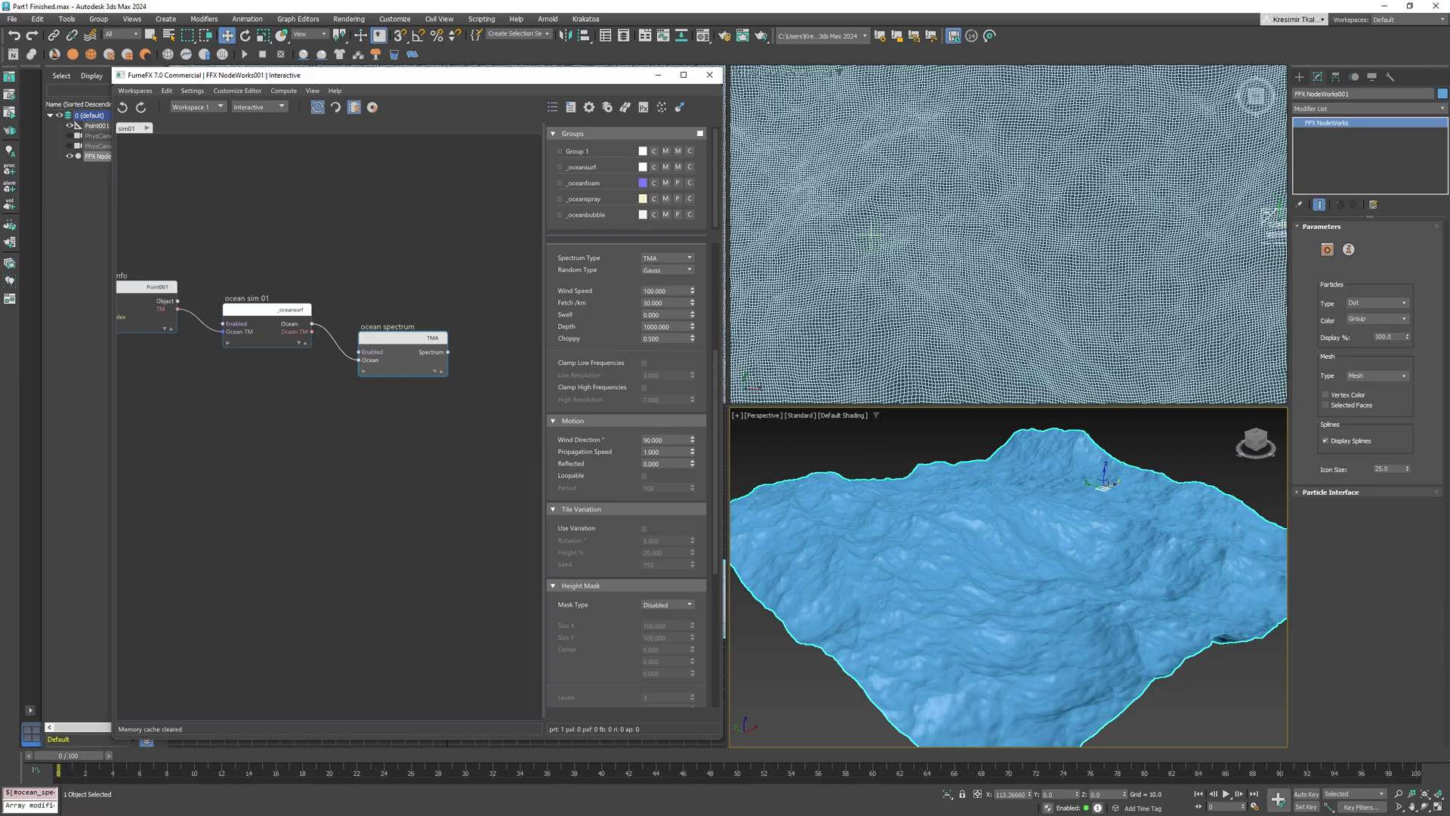
left_click_drag(65, 756, 745, 793)
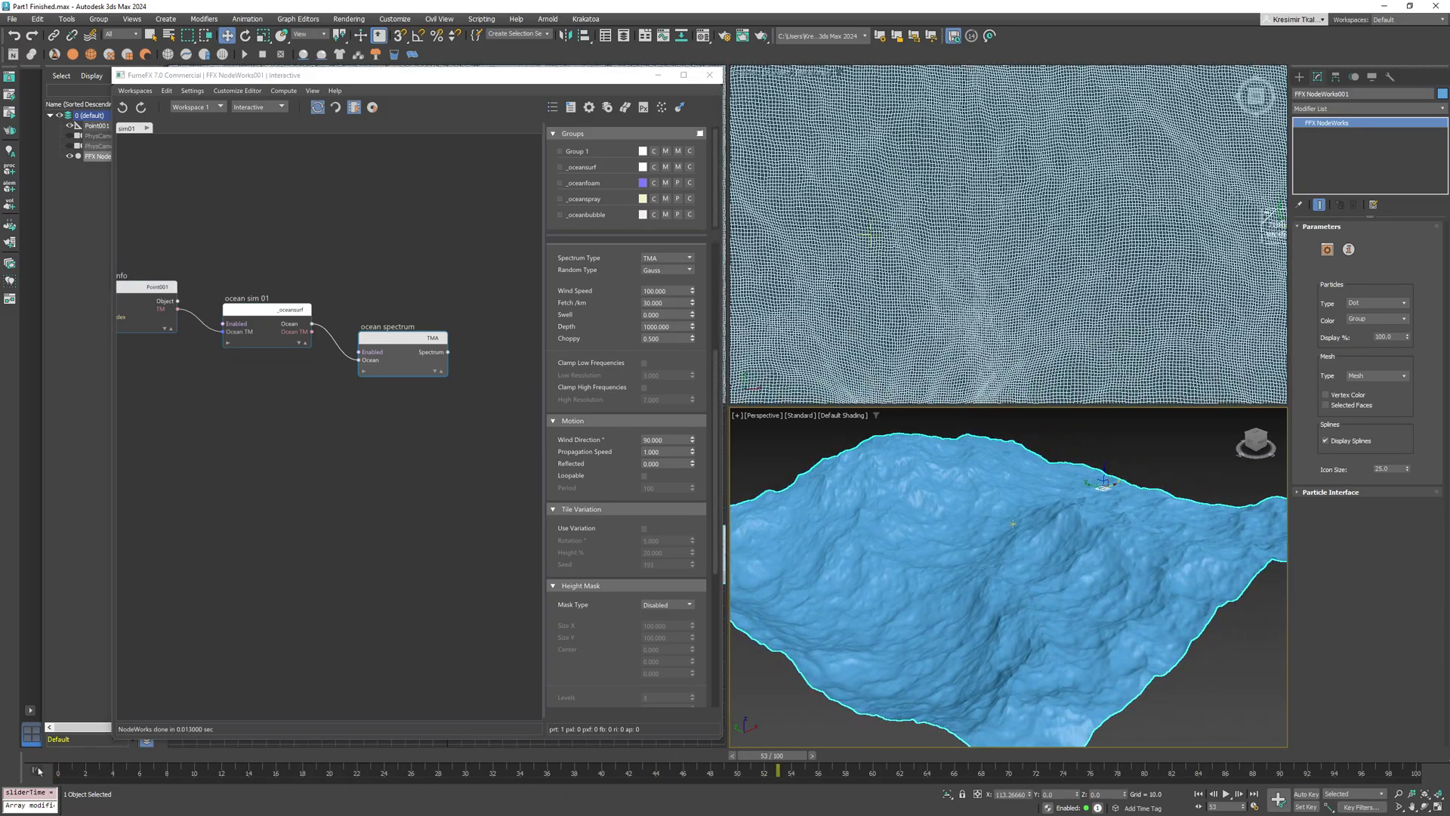
left_click(52, 757)
left_click(675, 439)
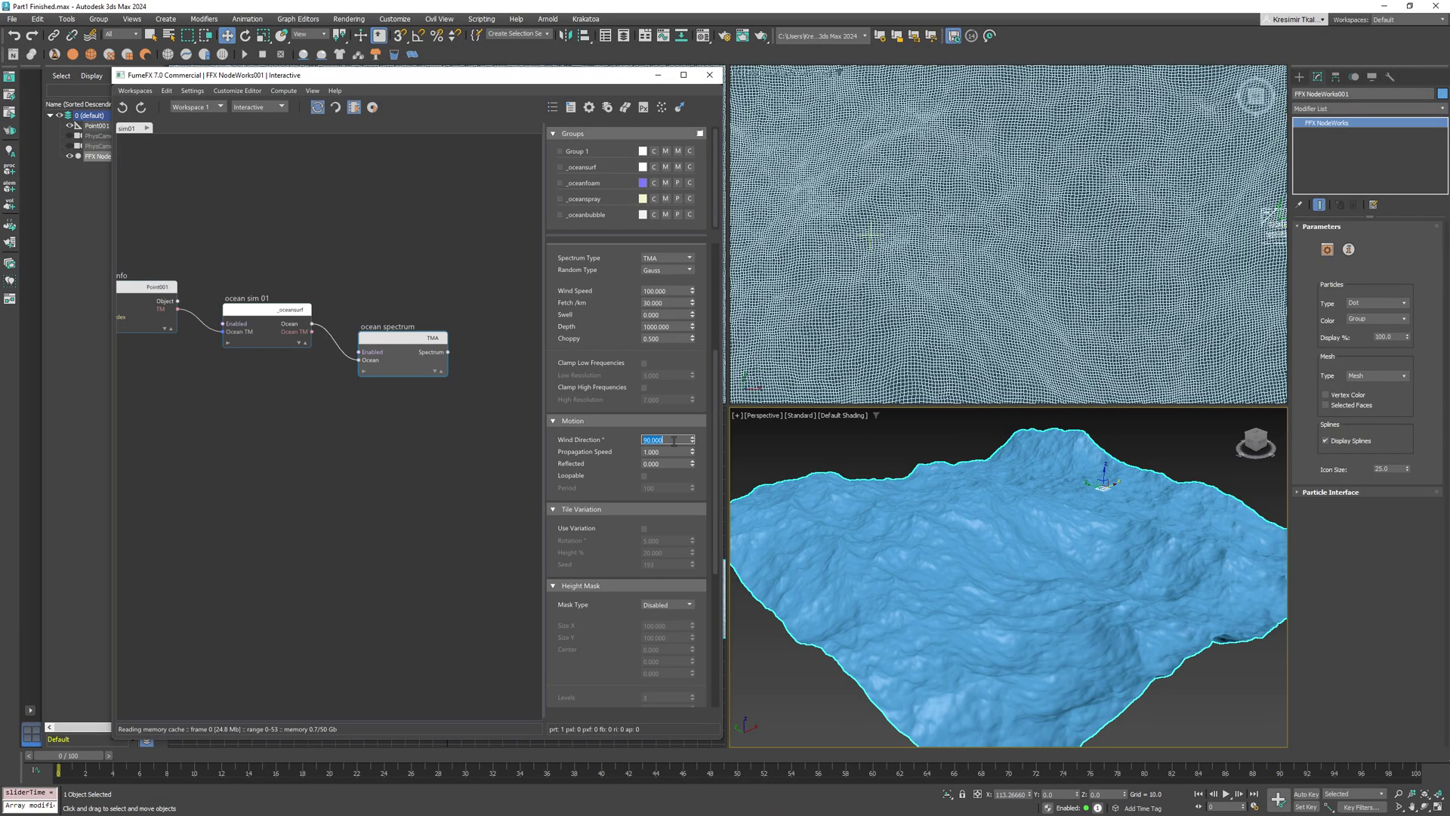
type("180")
key("Return")
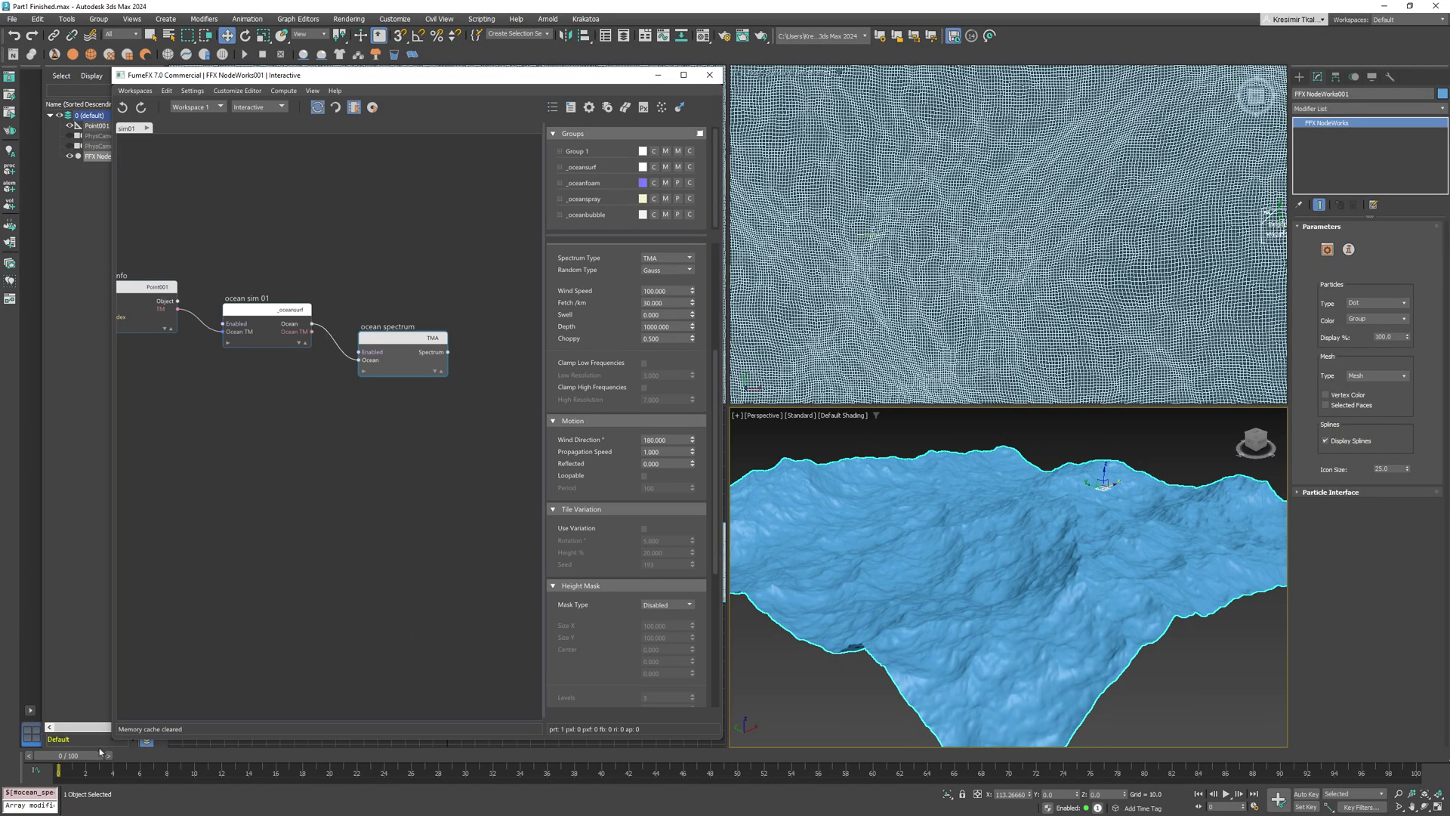
left_click_drag(99, 754, 440, 770)
middle_click_drag(992, 669, 971, 605)
left_click_drag(424, 757, 70, 797)
right_click(691, 441)
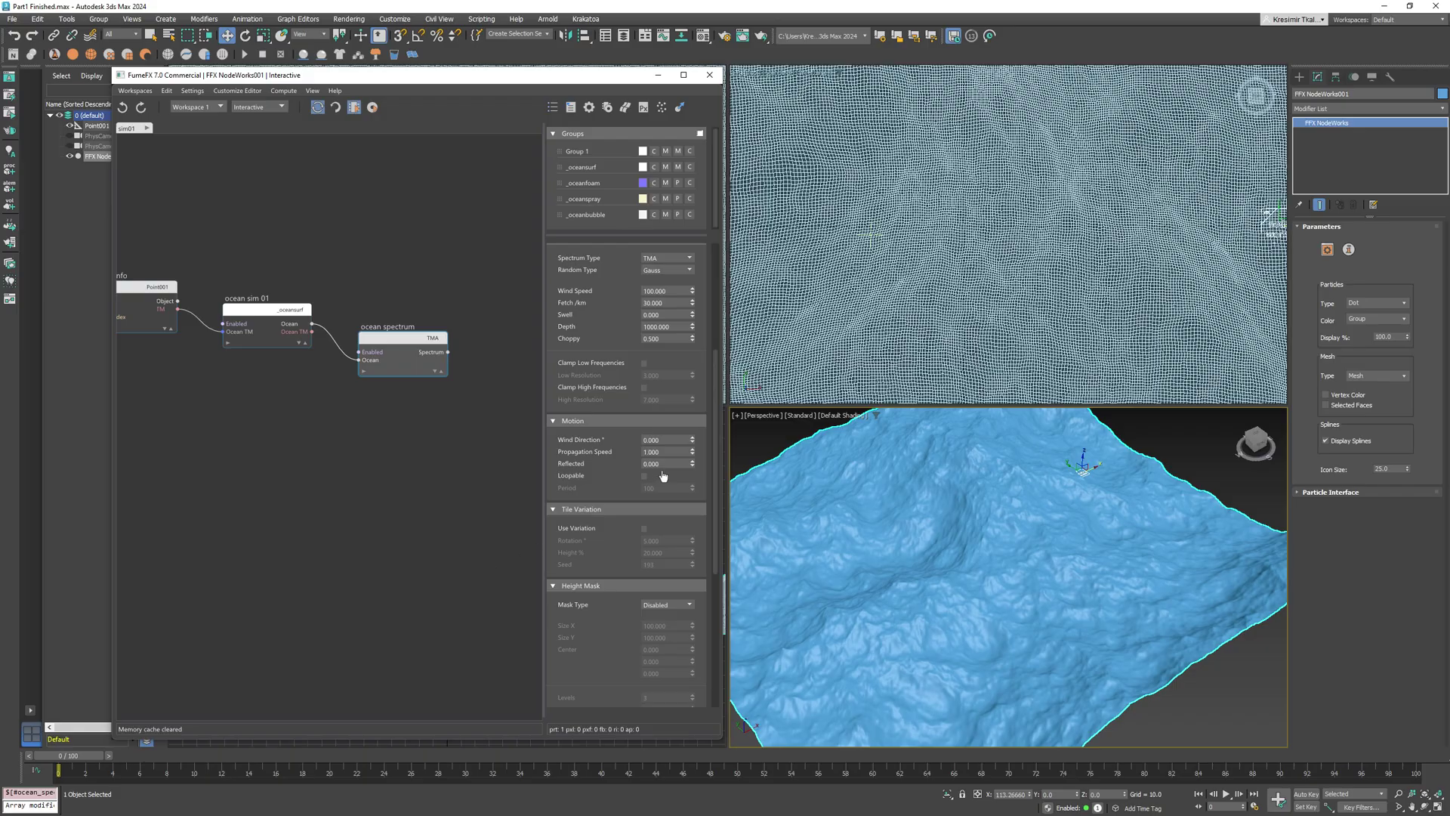
Step: Set Propagation Speed to 2 and play back the ocean animation
double_click(656, 452)
type("2")
key("Return")
left_click(1226, 794)
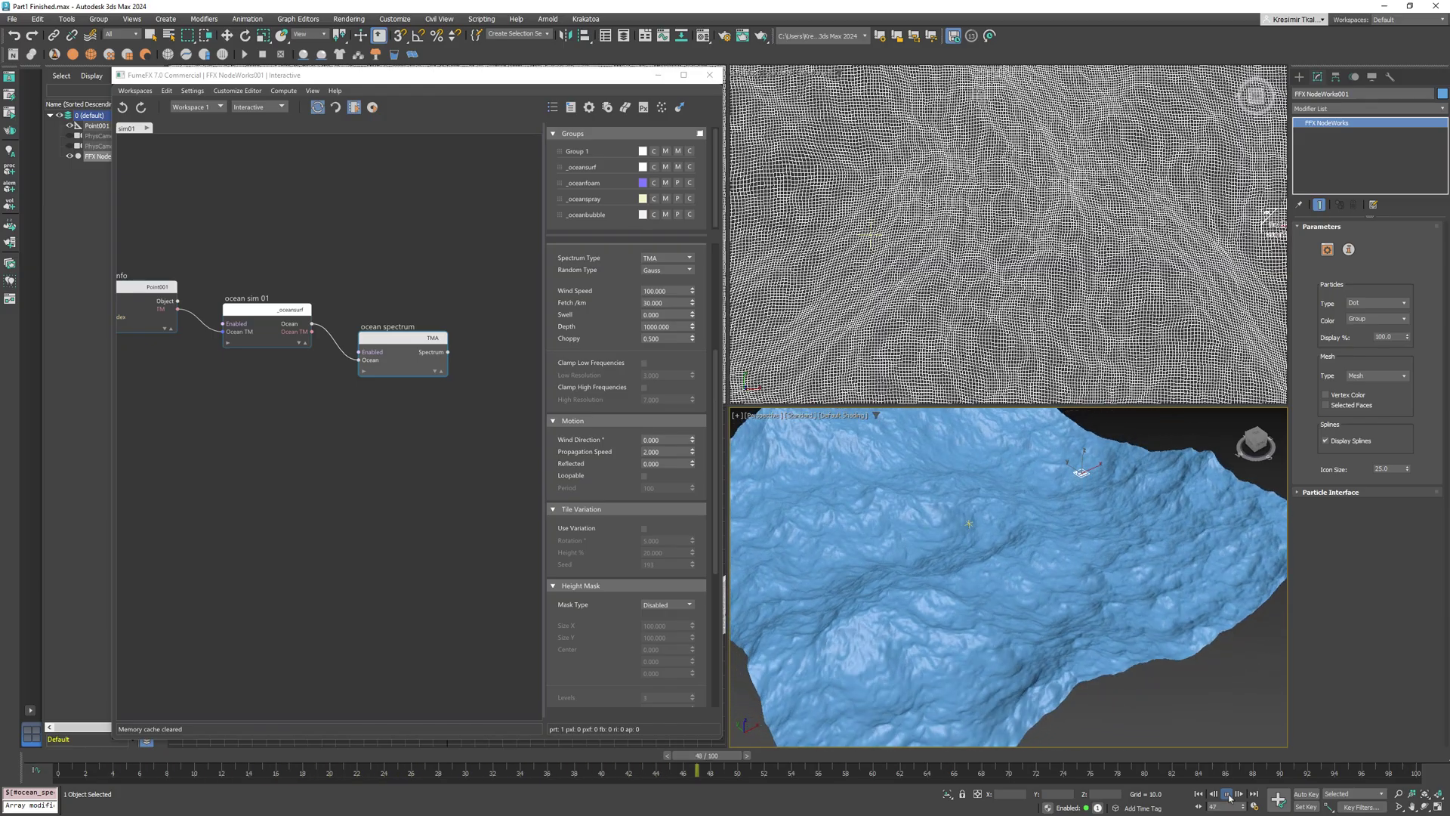
left_click(1225, 793)
left_click(1198, 793)
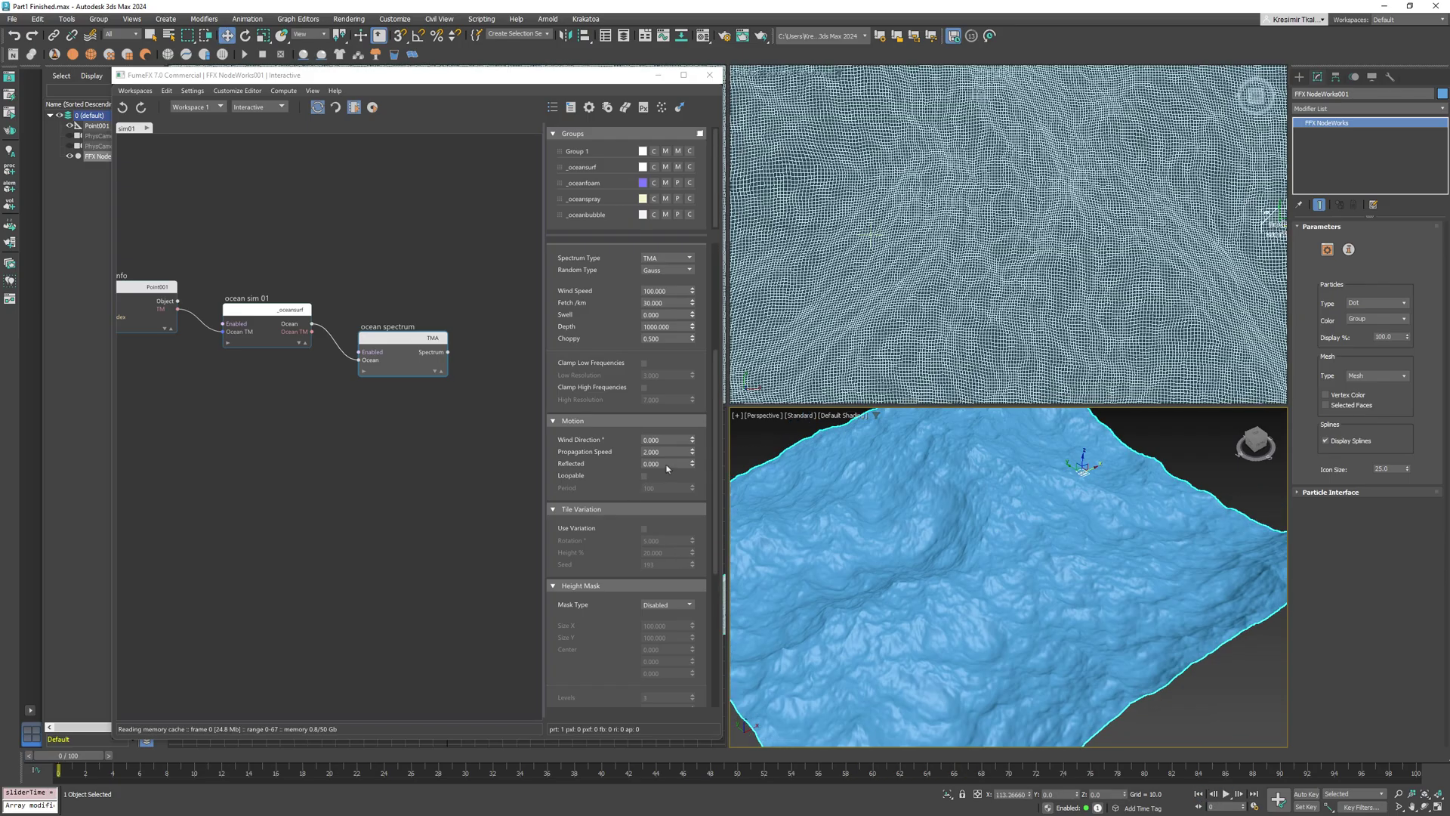
Step: Preview the ocean with Reflected at 1, then reset Reflected to 0
left_click_drag(666, 465, 605, 464)
type("1")
key("Return")
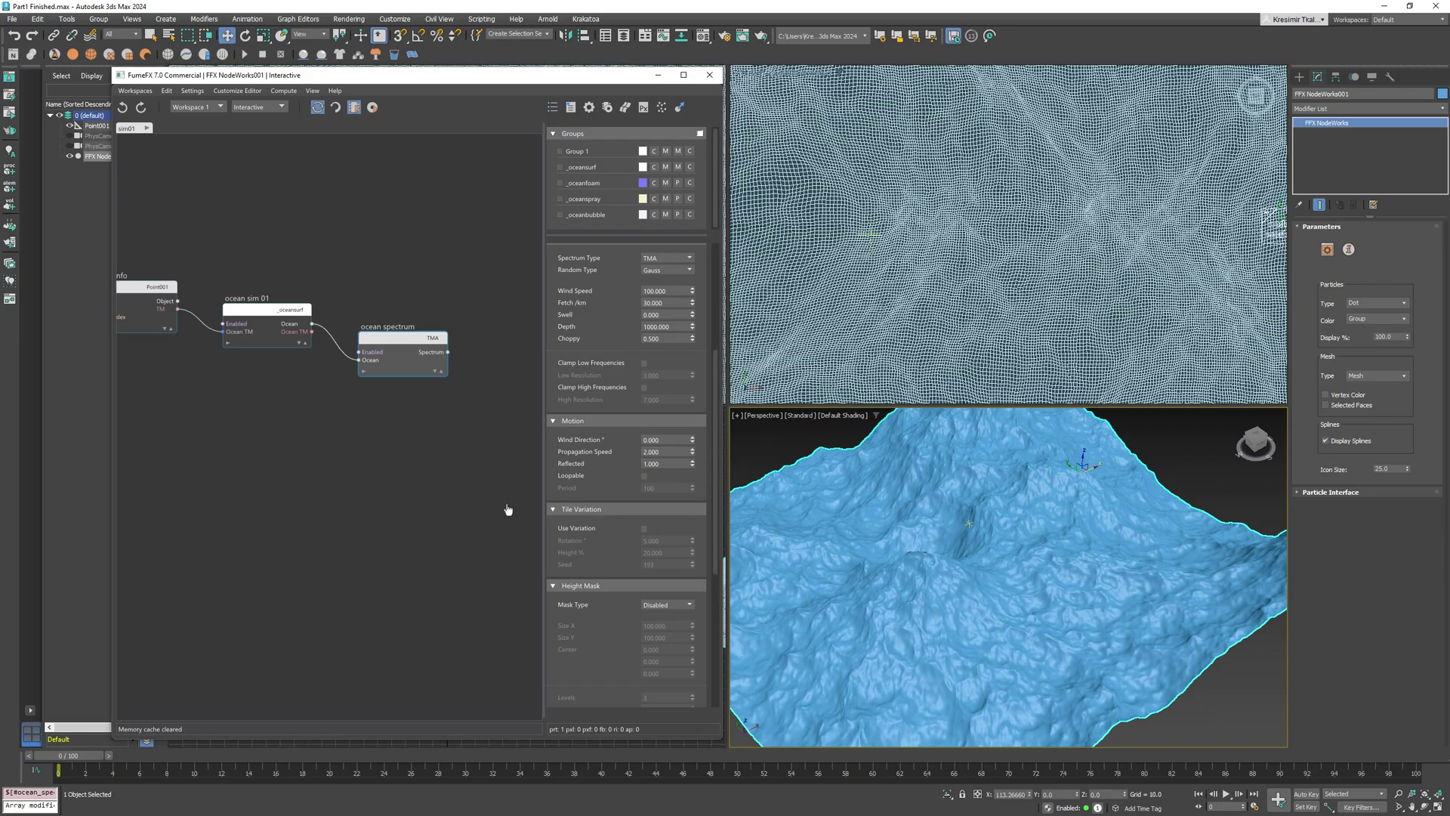
left_click_drag(87, 758, 1033, 693)
left_click(1198, 794)
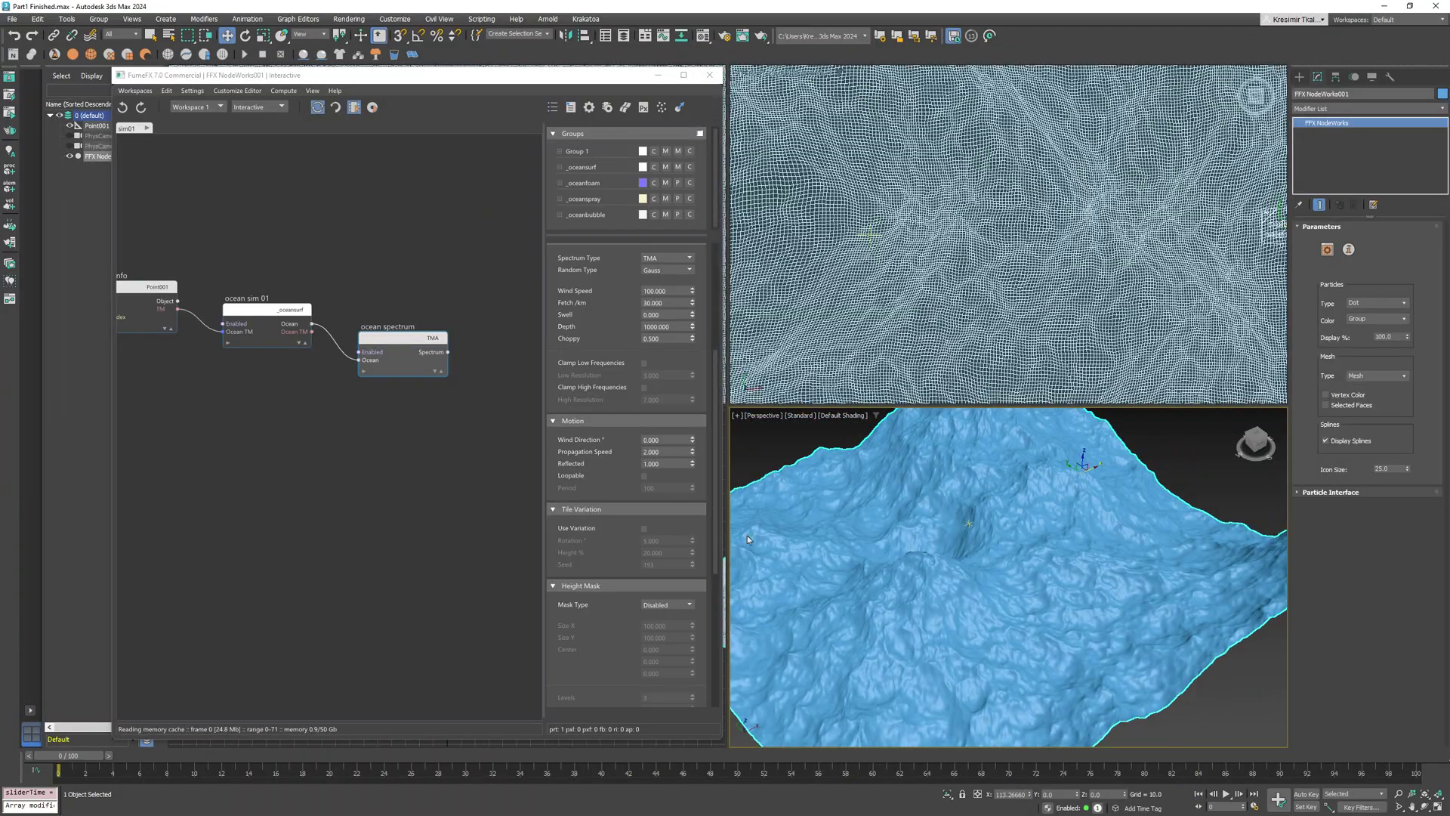
left_click(693, 466)
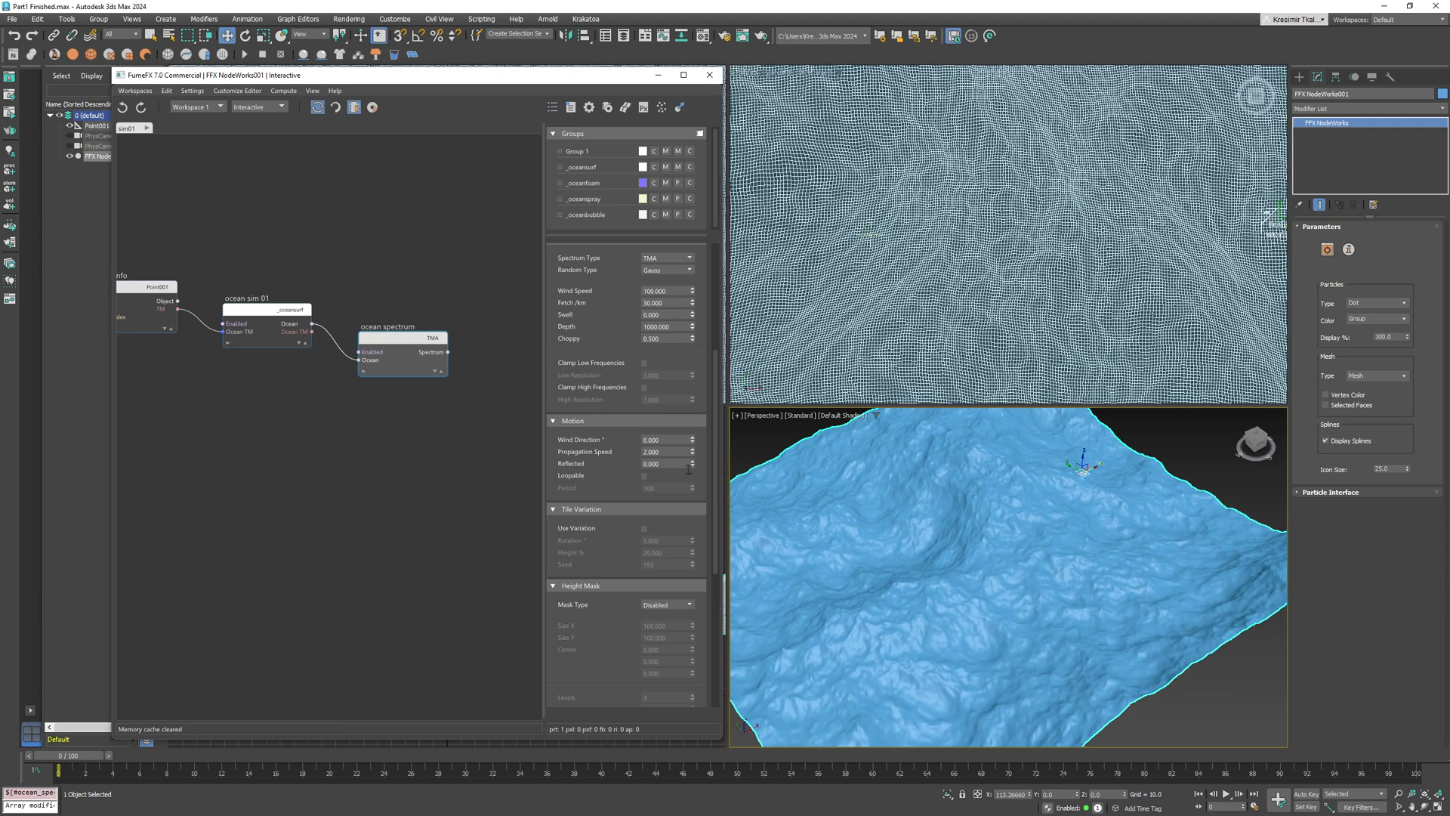
scroll(616, 510, "down", 1)
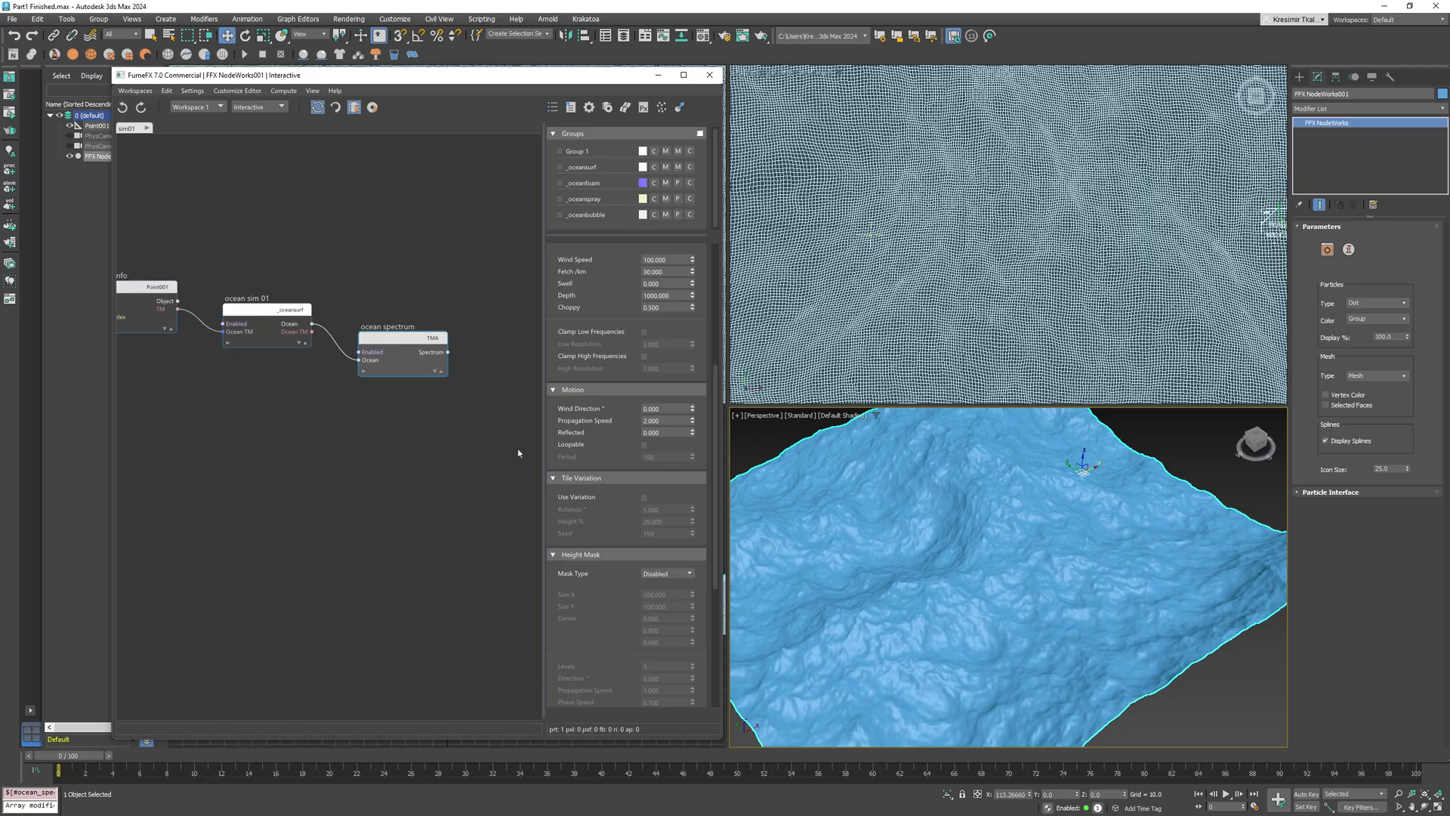
Step: Assign PhysCamera001 as the ocean sim's camera and switch Mesh Mode to Adaptive
left_click(265, 314)
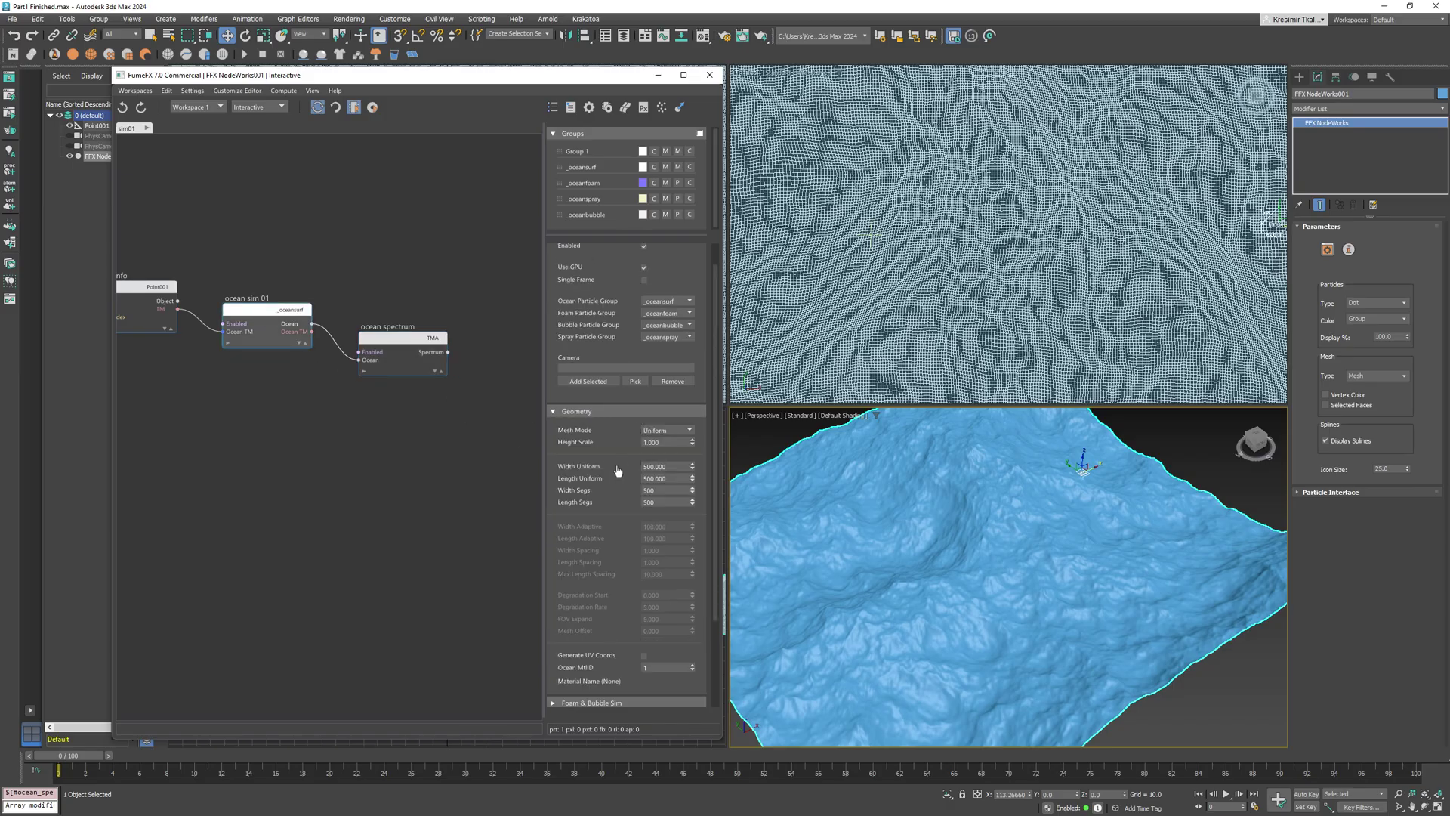
scroll(616, 470, "down", 1)
left_click(635, 360)
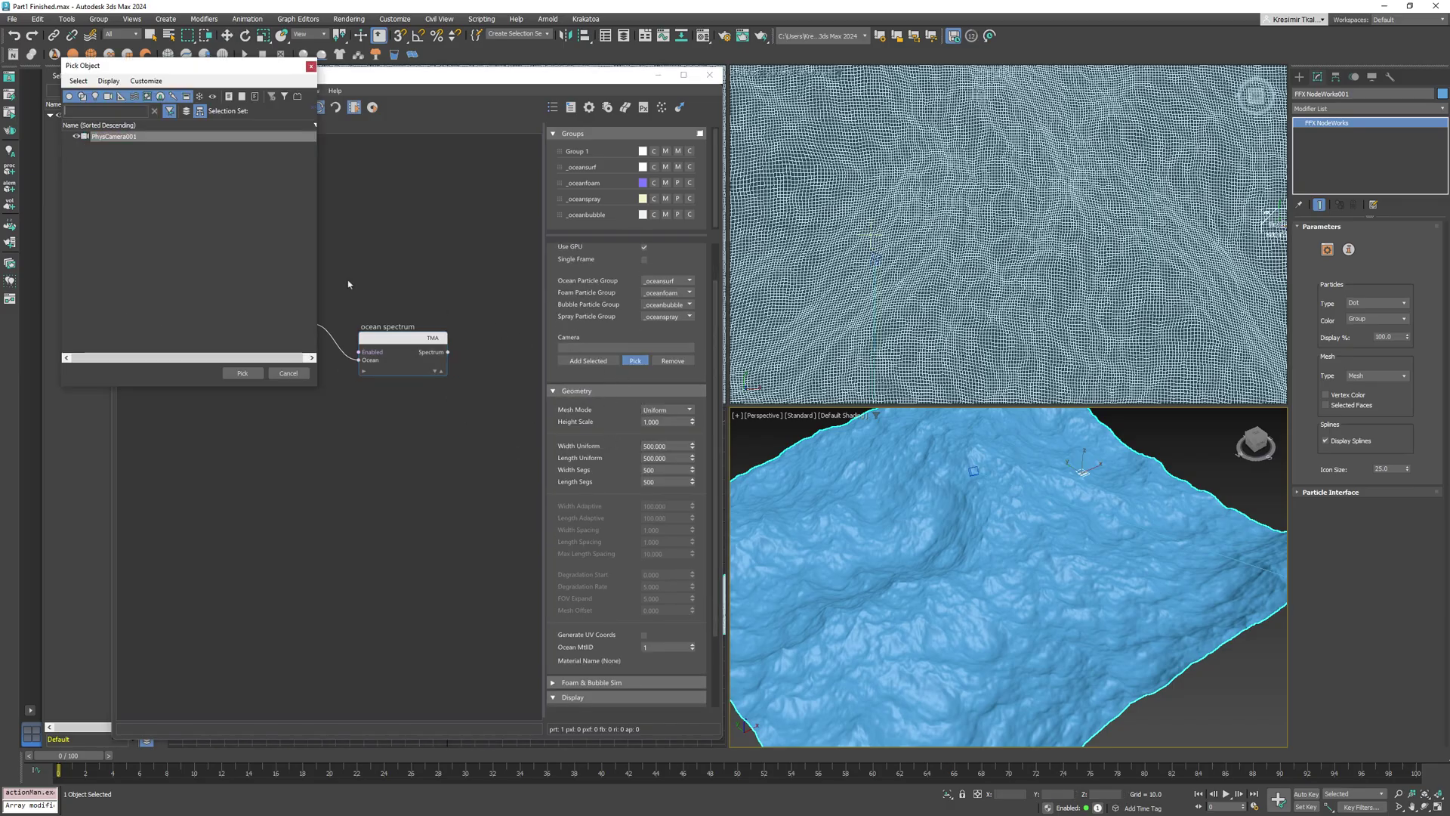
double_click(117, 136)
left_click(685, 410)
left_click(676, 436)
Step: Set Width Adaptive to 200 and Length Adaptive to 5000
scroll(1000, 334, "down", 5)
middle_click_drag(999, 334, 994, 234)
scroll(981, 246, "down", 1)
left_click(584, 507)
type("200")
left_click(676, 521)
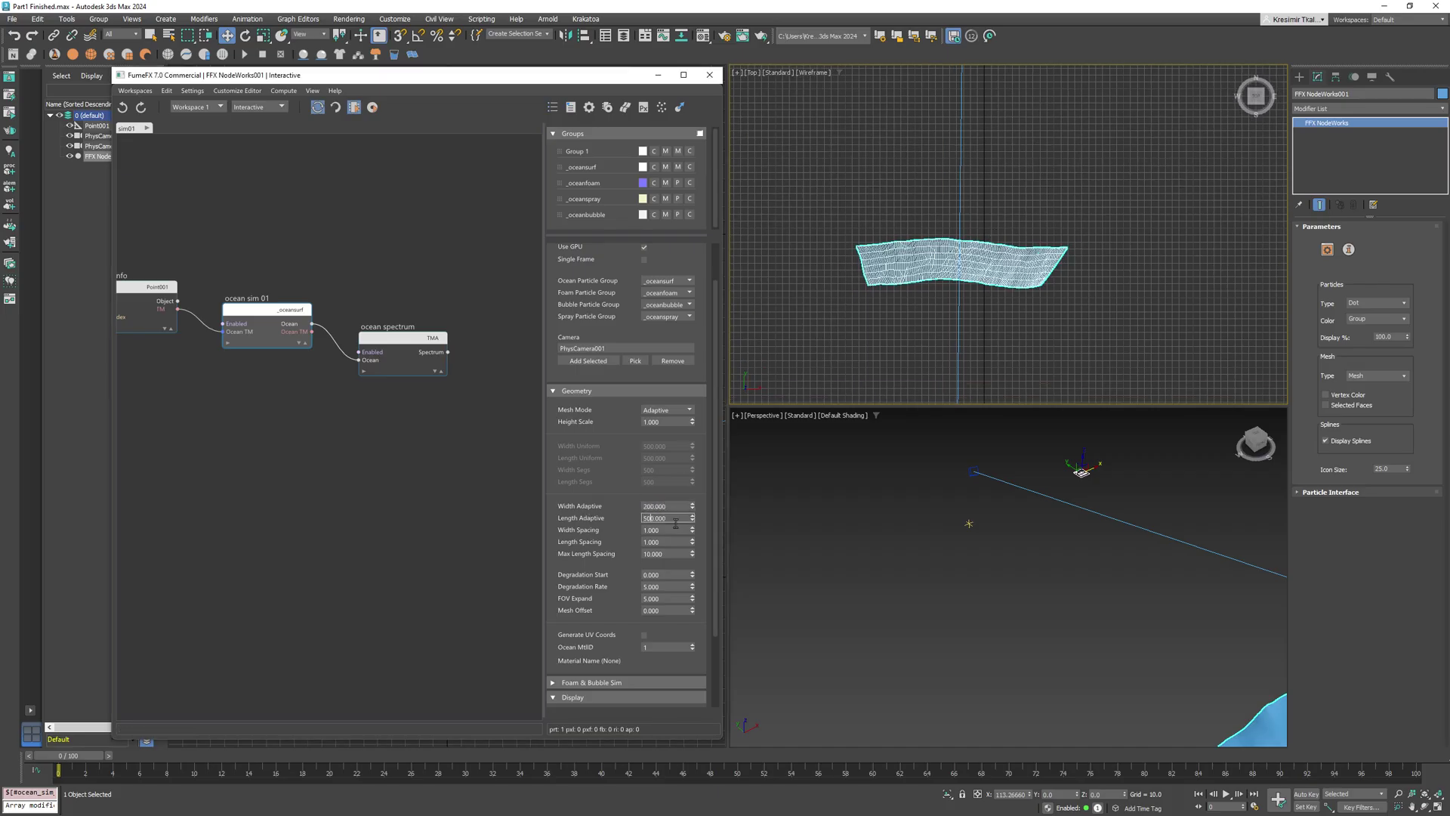
type("0")
key("Return")
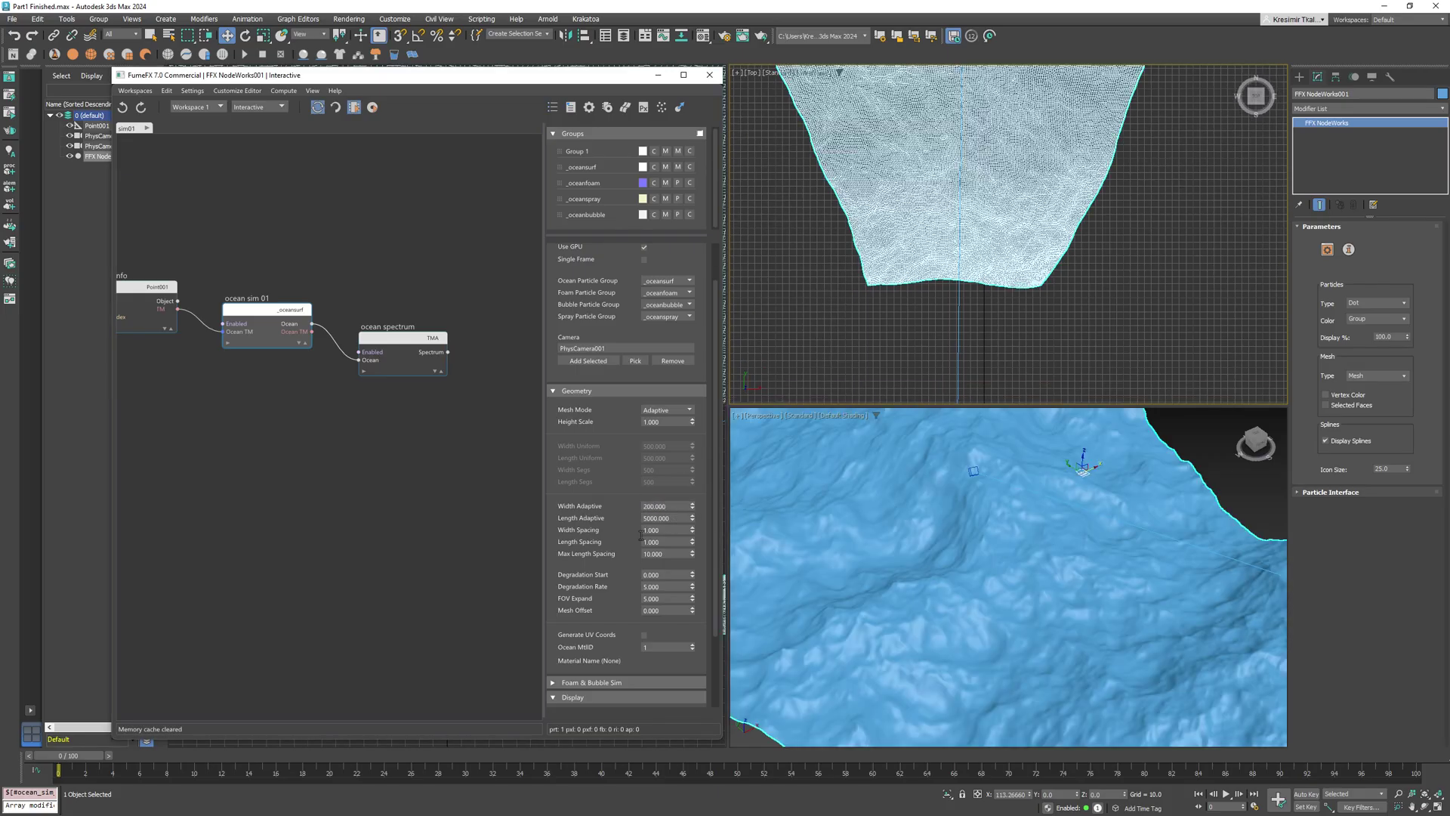
Step: View the ocean through PhysCamera001 and set FOV Expand to 8
key("c")
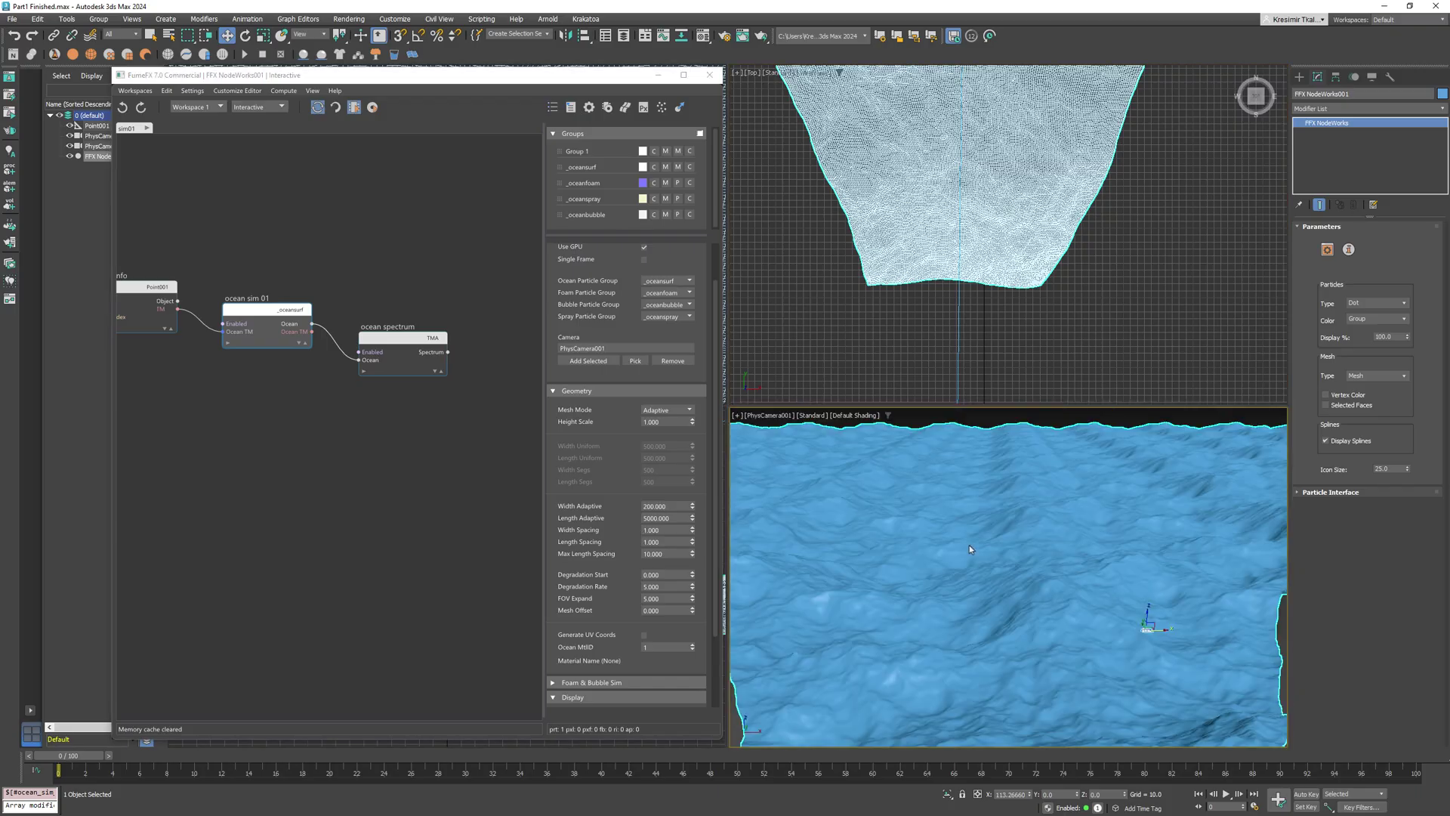
middle_click_drag(1027, 617, 1027, 612)
left_click_drag(91, 756, 262, 761)
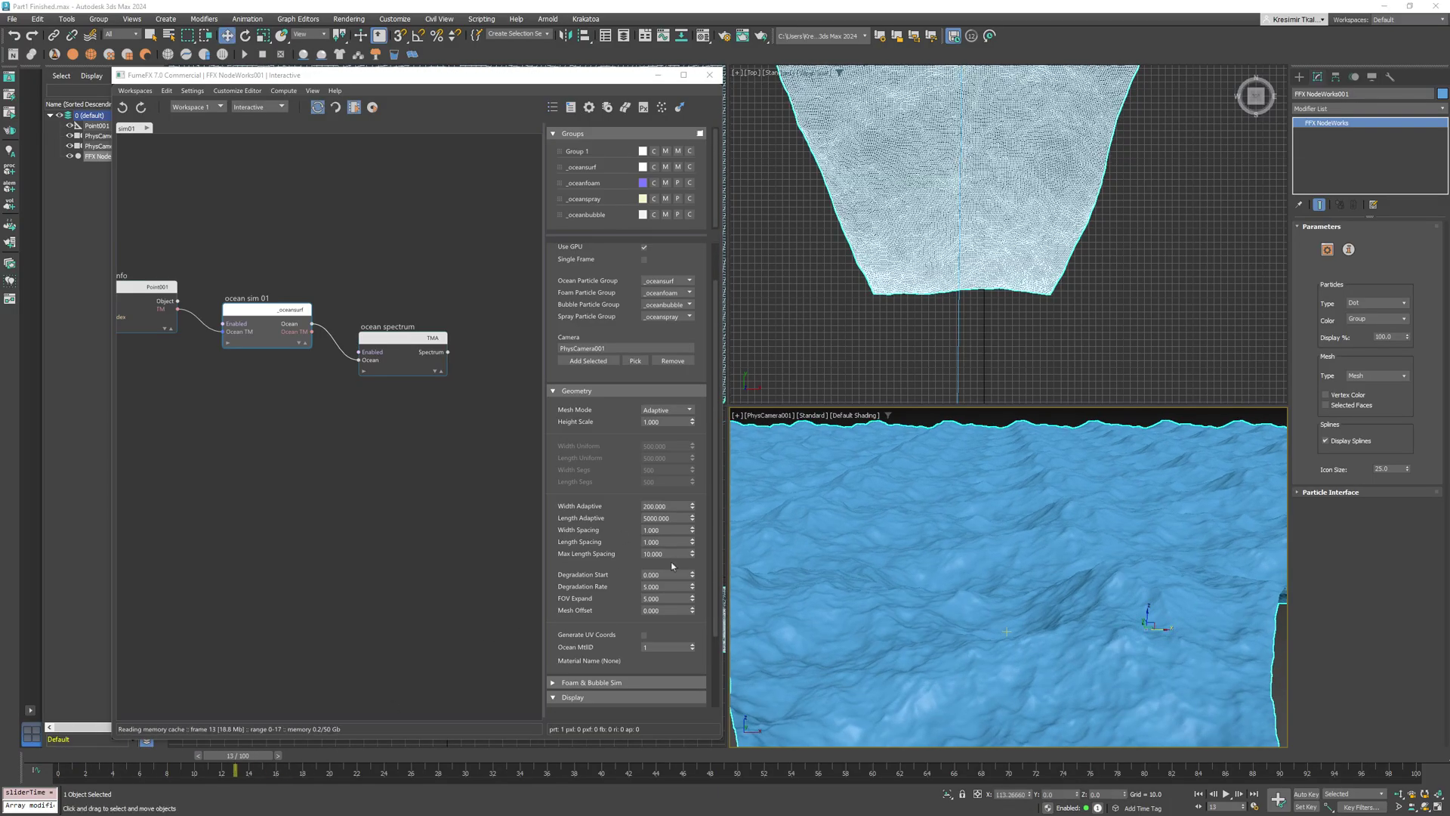
double_click(677, 600)
type("8")
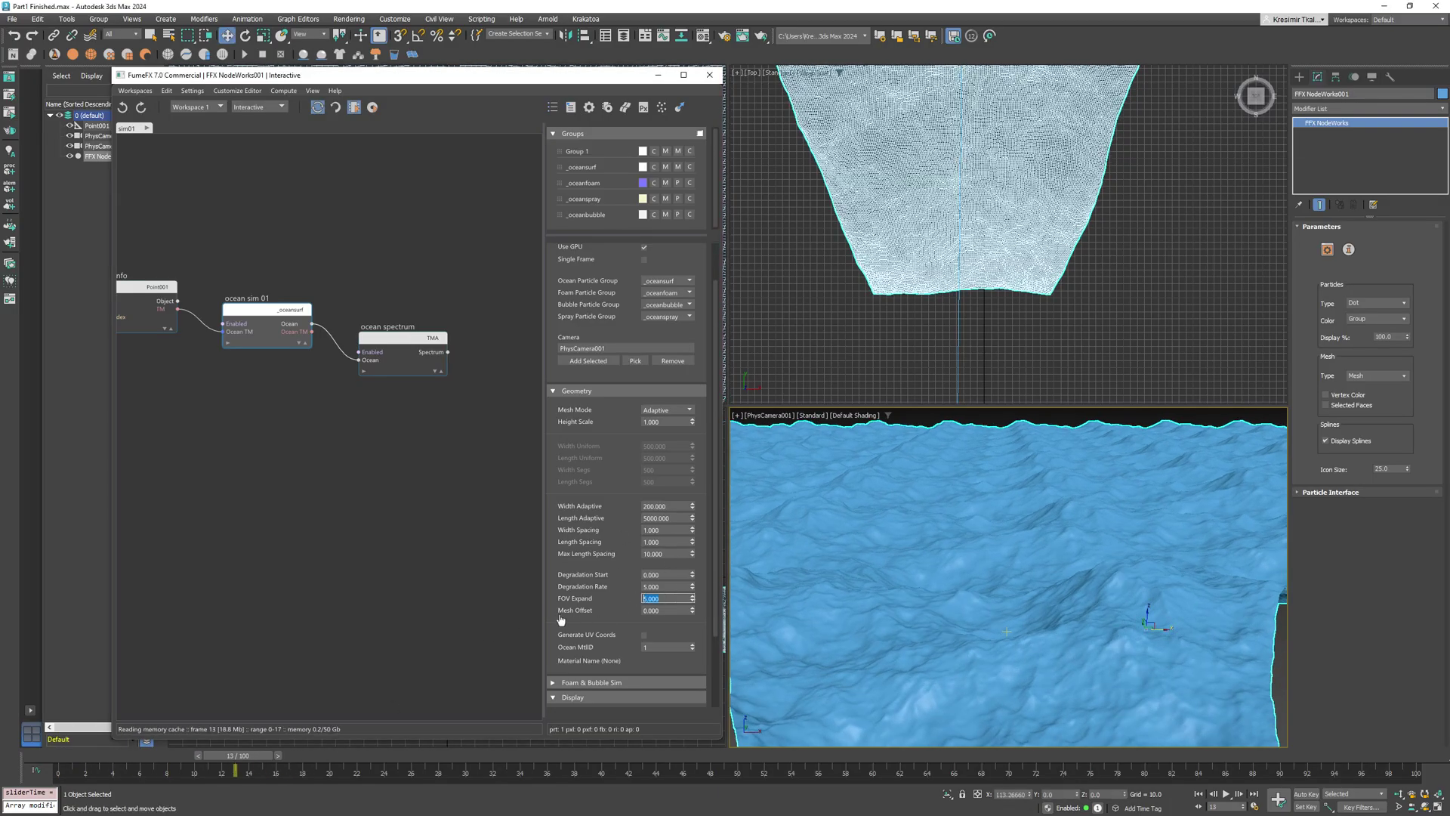
key("Return")
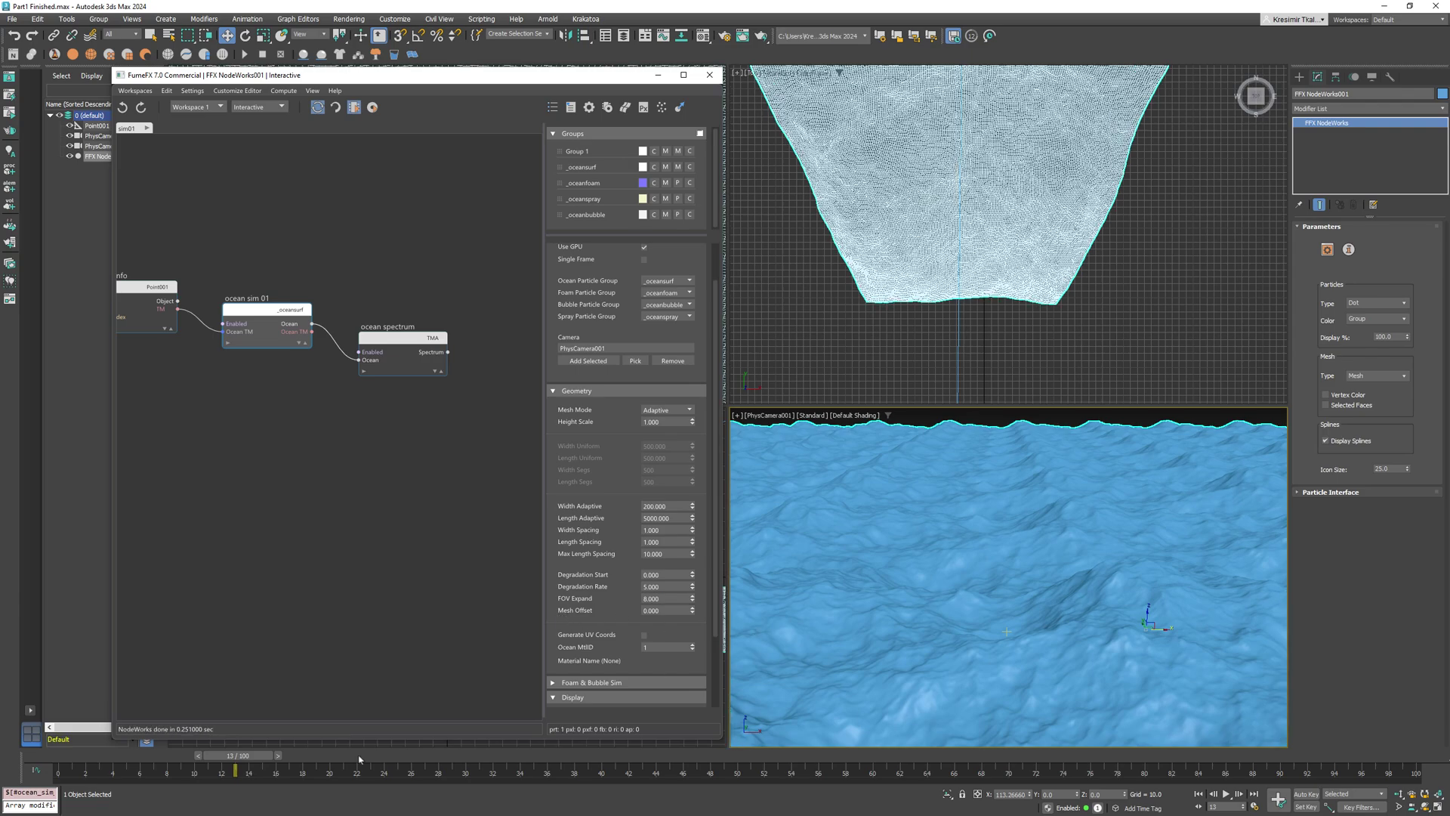
Step: Pan and zoom the Top viewport to inspect the full ocean wedge mesh
left_click_drag(256, 756, 330, 805)
key("Home")
key("w")
middle_click_drag(1057, 248, 1068, 337)
scroll(1103, 235, "down", 6)
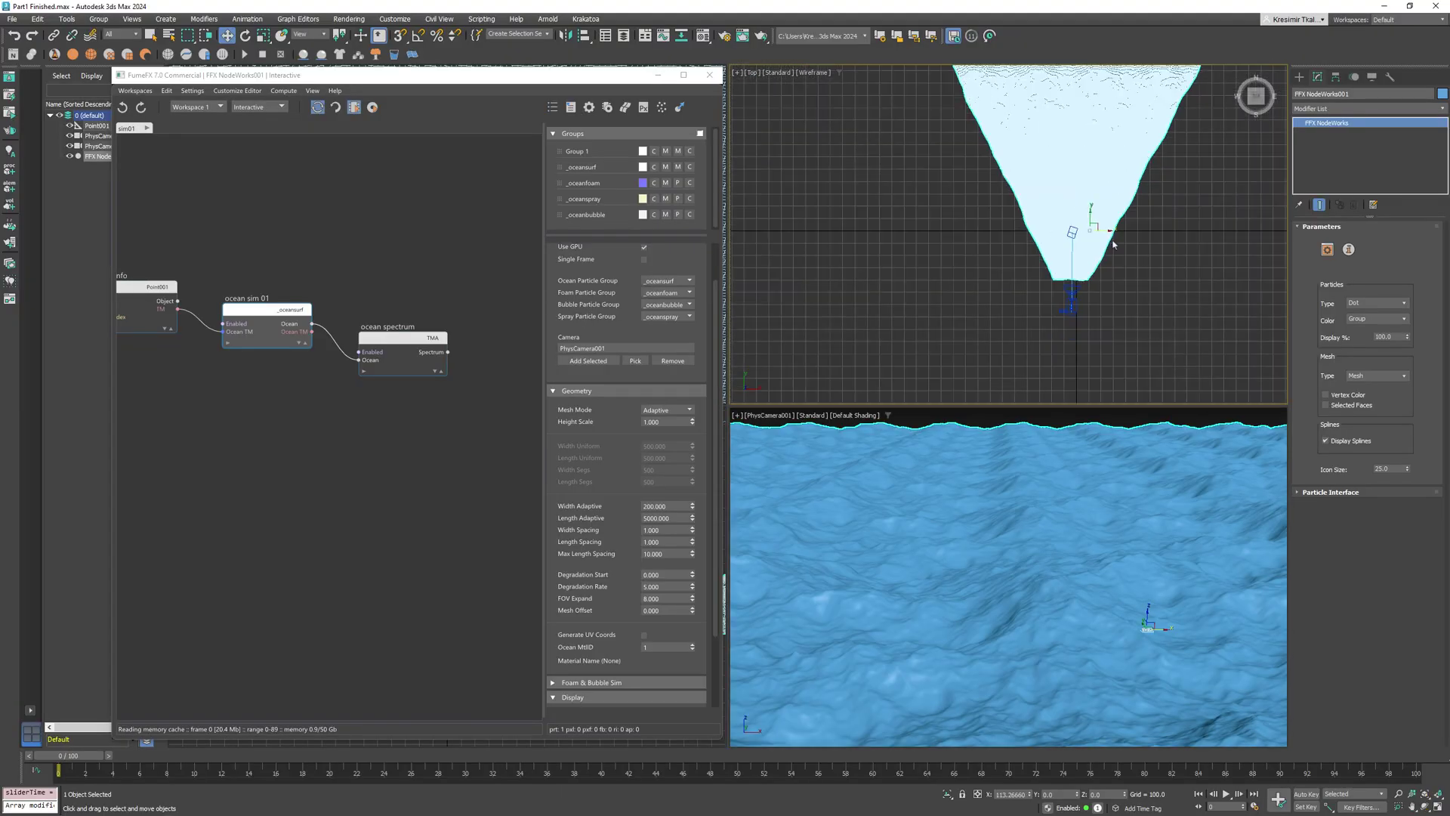
middle_click_drag(1115, 202, 1034, 343)
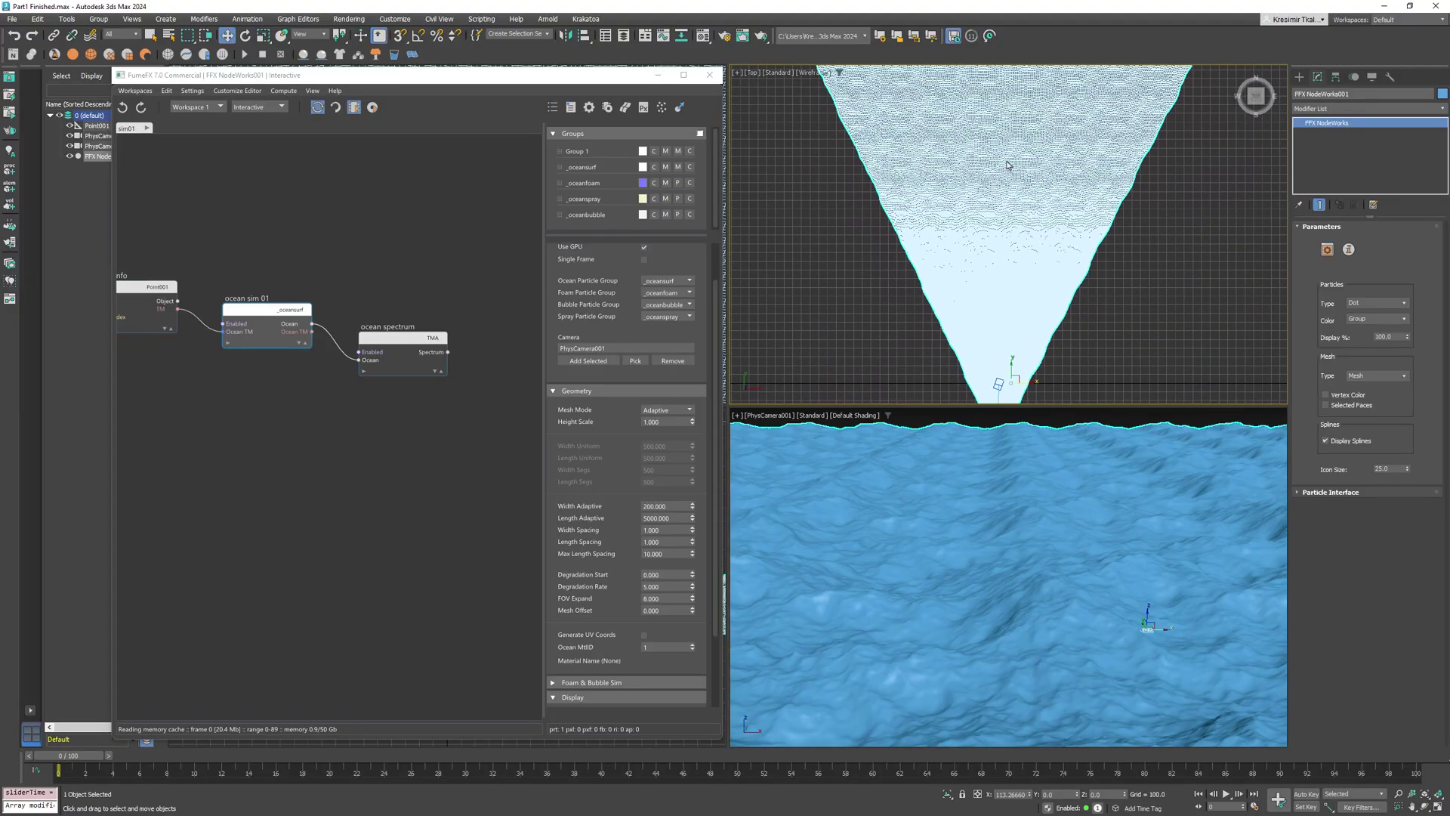
middle_click_drag(1008, 166, 989, 276)
scroll(1019, 307, "up", 4)
middle_click_drag(1101, 300, 1031, 291)
scroll(1031, 292, "down", 4)
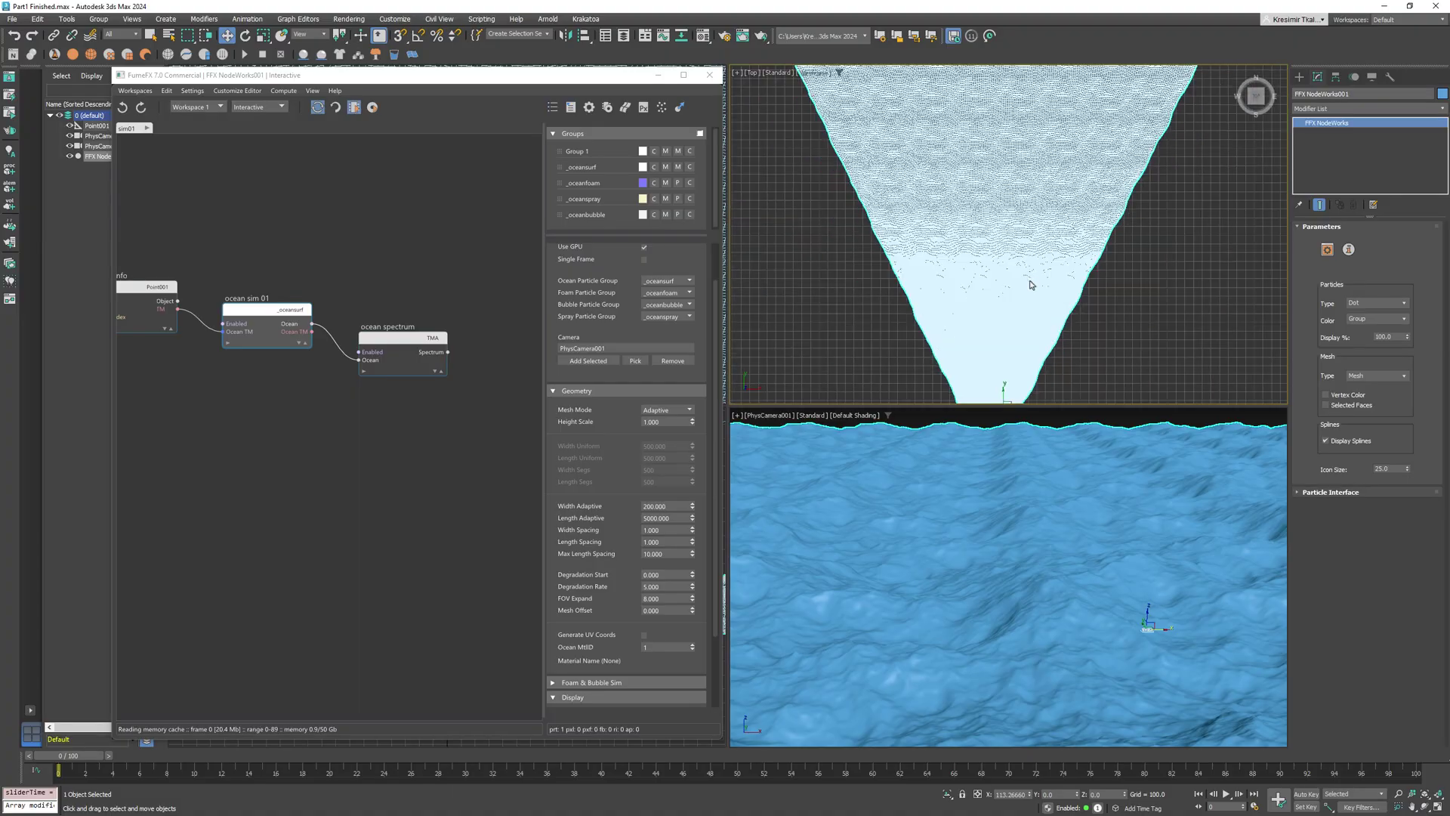
scroll(1031, 293, "down", 3)
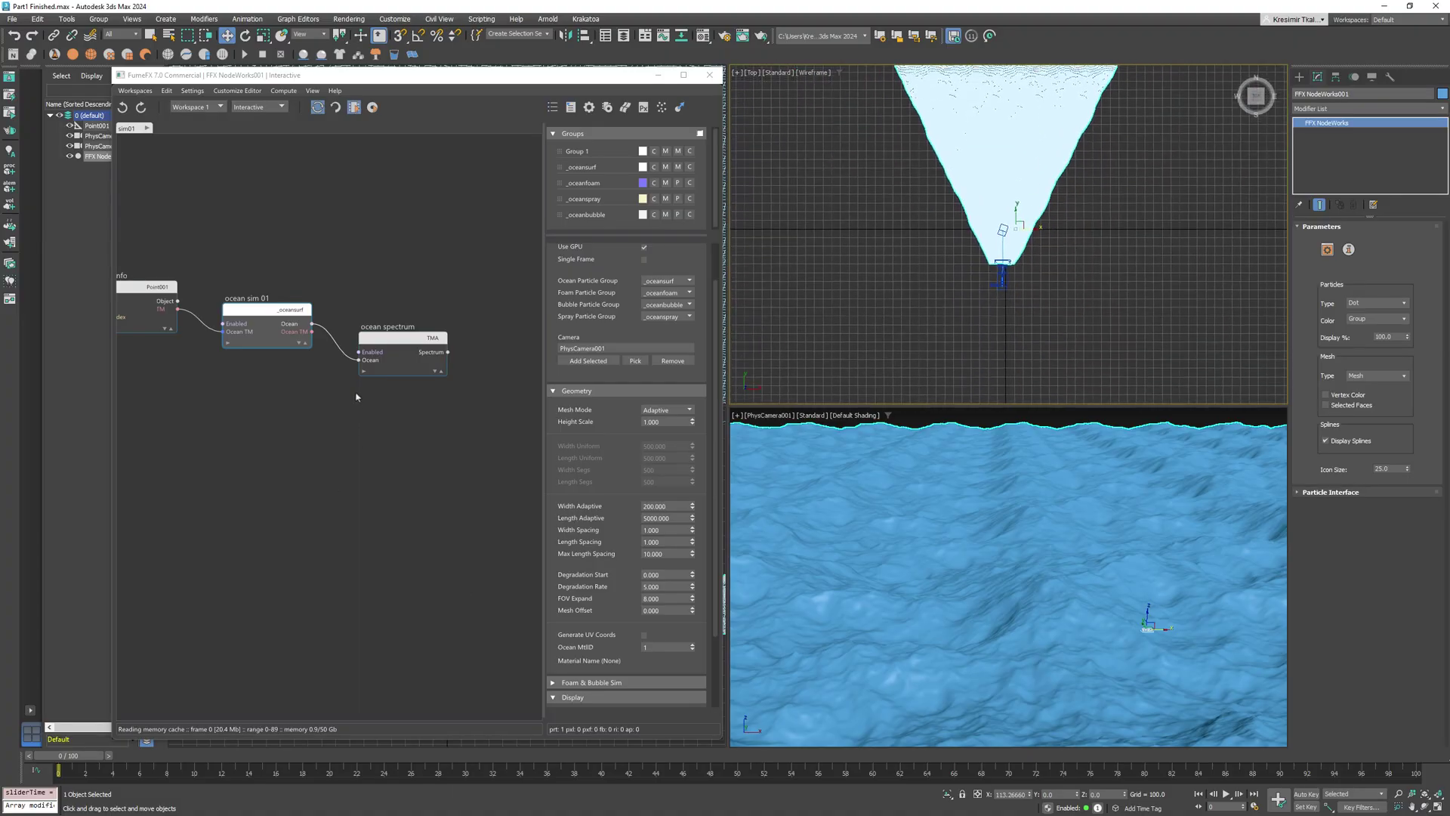
Step: Set the ocean spectrum's Choppy value to 1 and scrub to frame 40
left_click(391, 340)
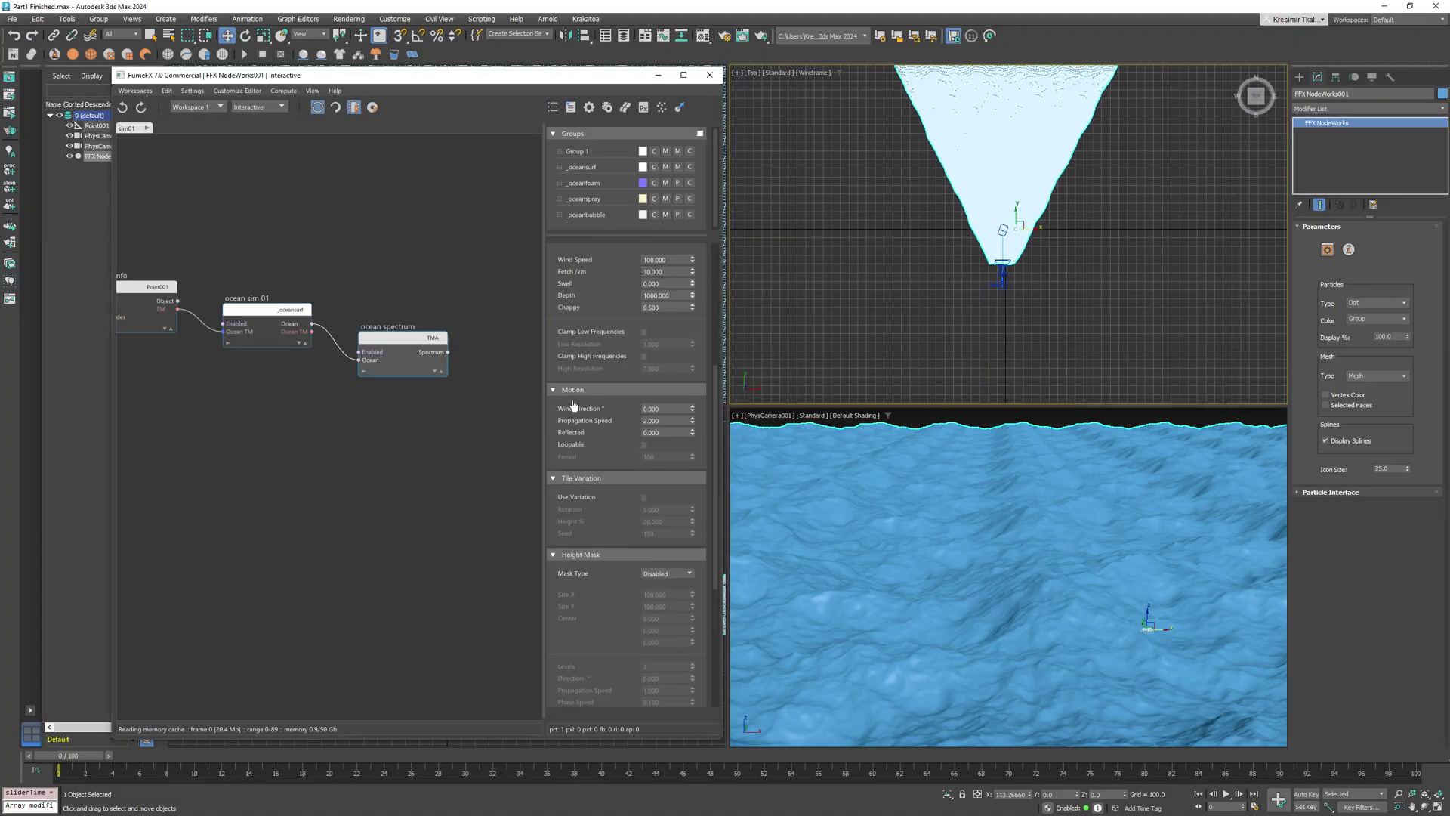
scroll(597, 412, "up", 1)
double_click(662, 315)
key("Return")
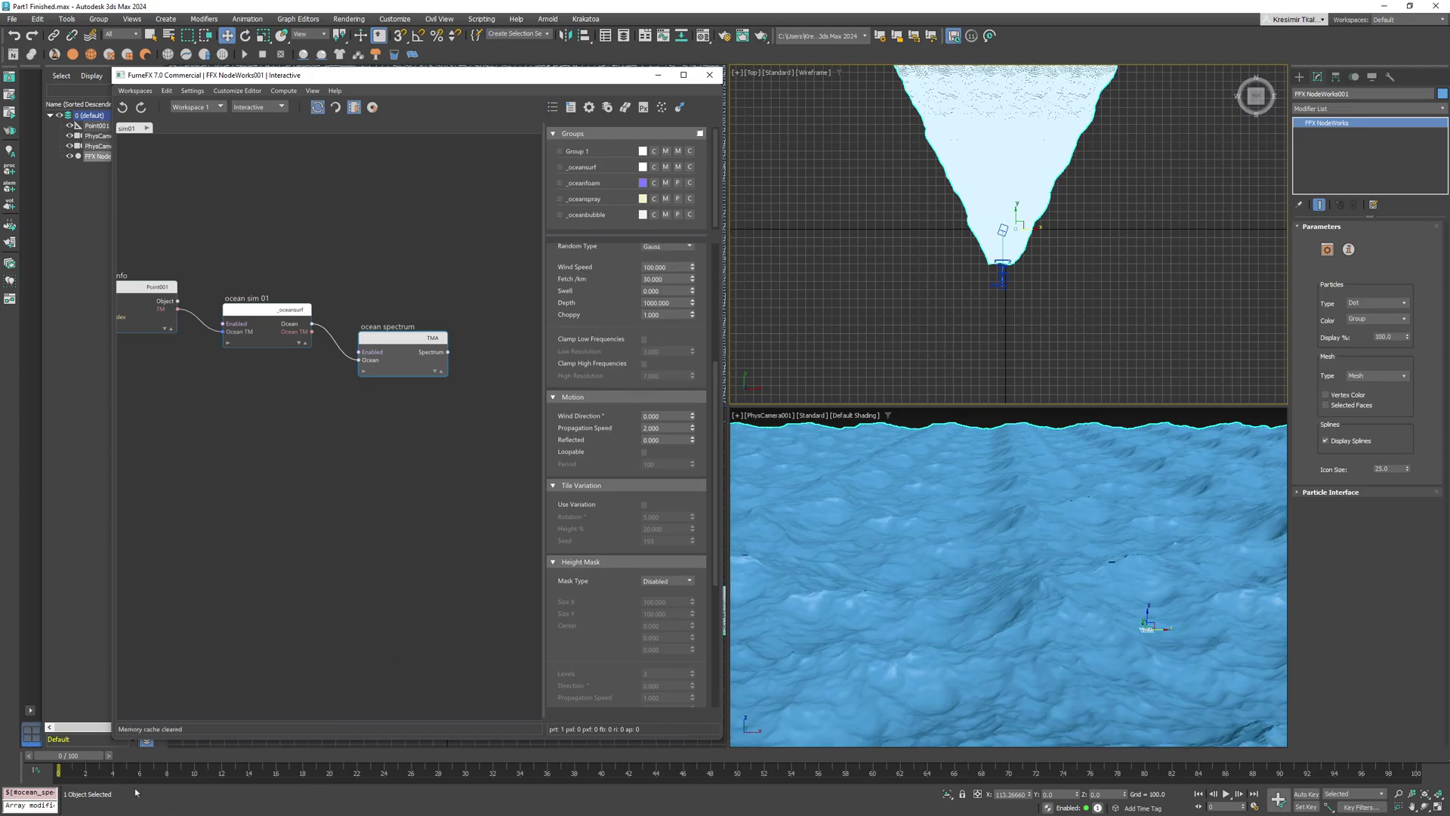
left_click_drag(83, 760, 645, 752)
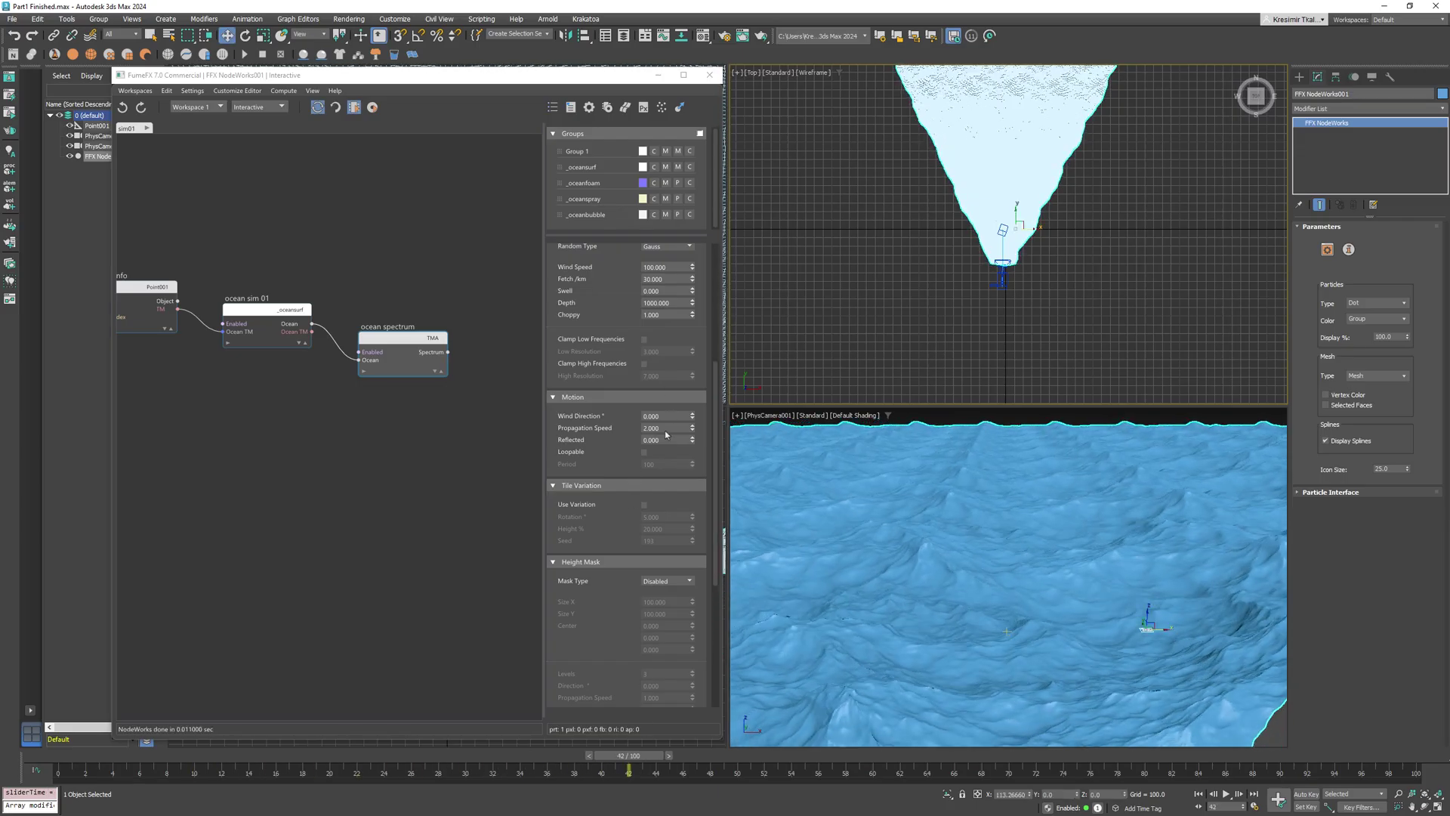
Step: Lower Choppy to 0.5, then set the ocean sim's FOV Expand to 9
left_click_drag(661, 316, 631, 314)
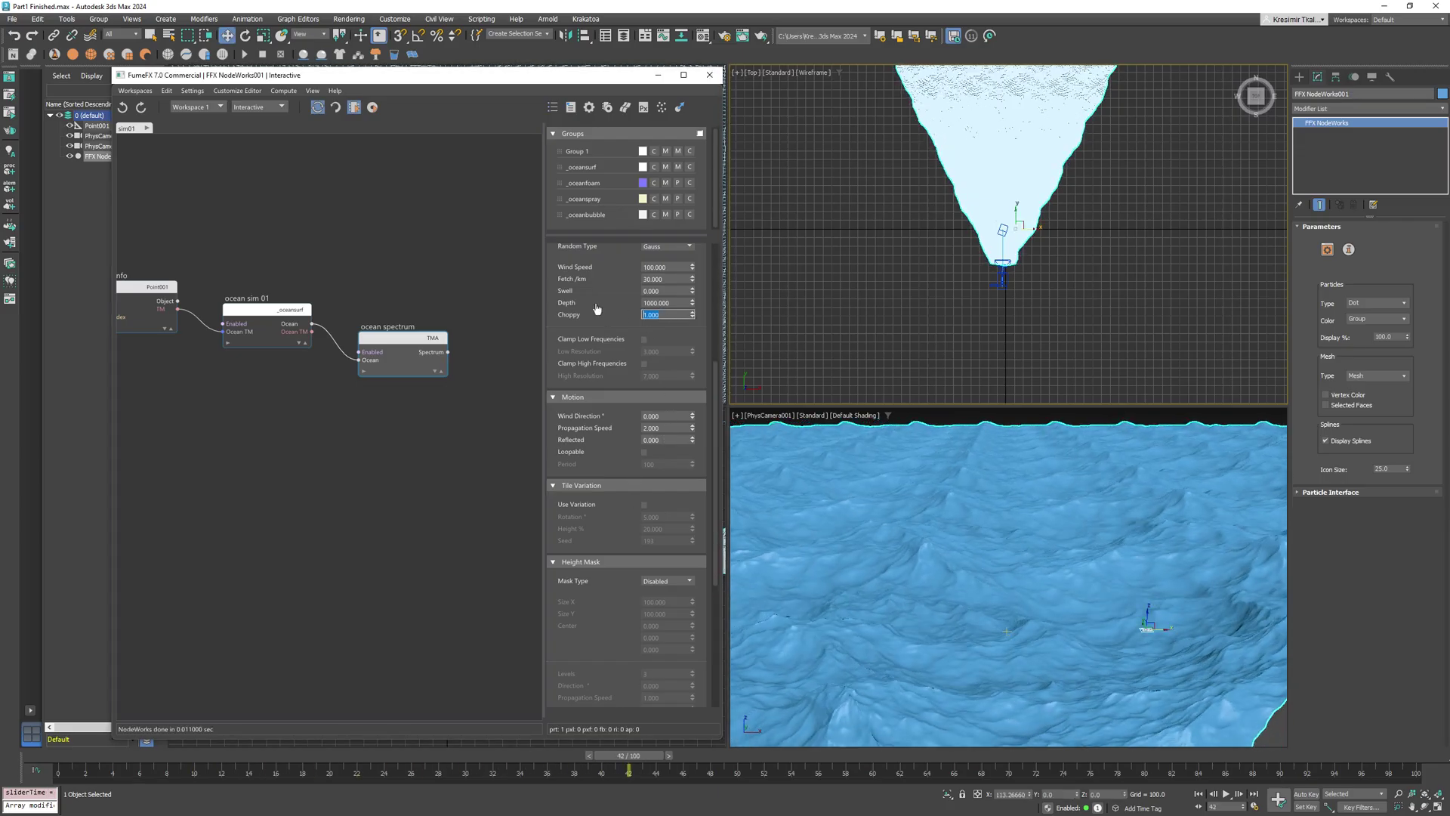
type("0.5")
key("Return")
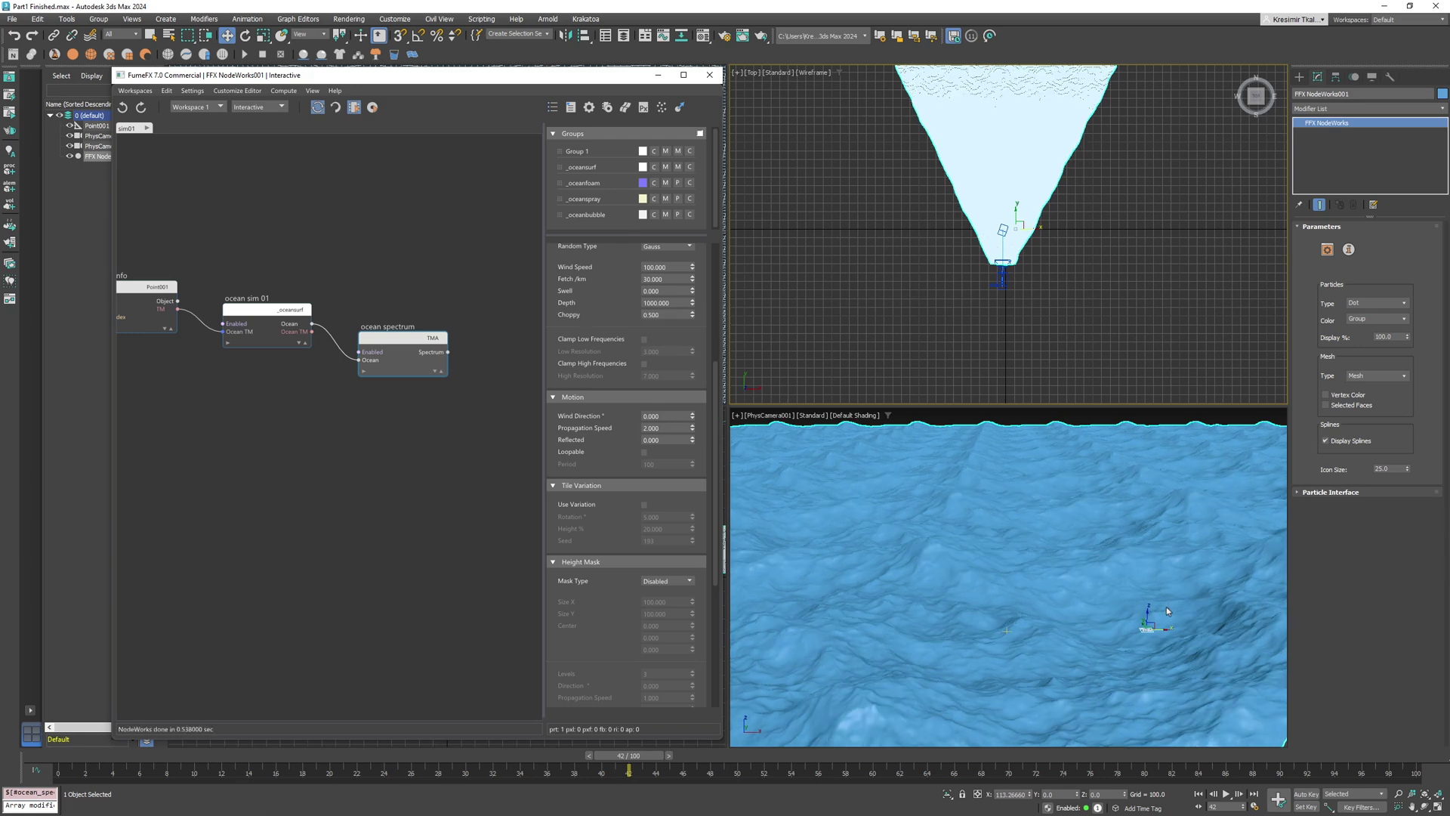
left_click(283, 321)
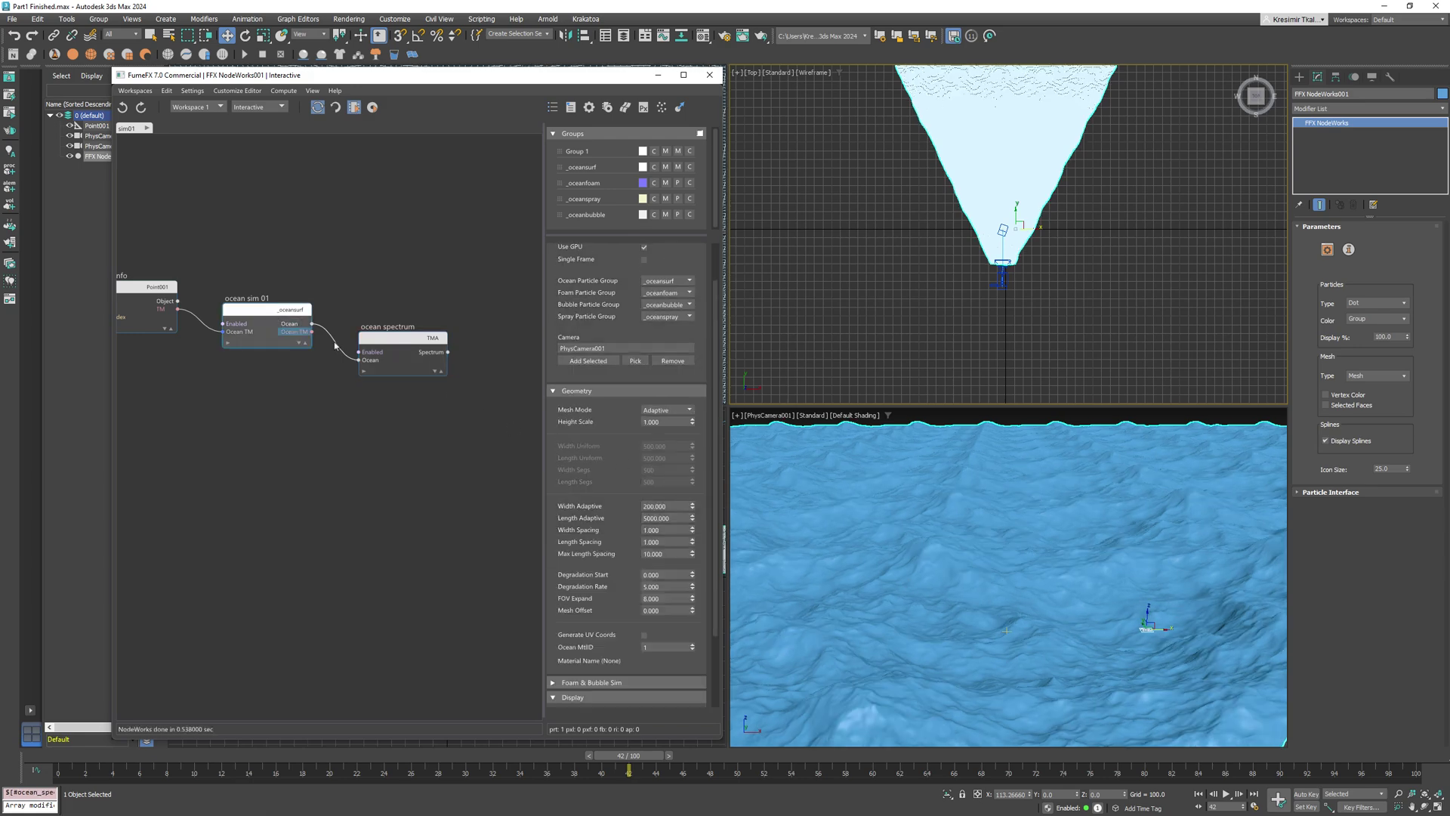
double_click(664, 599)
type("9")
key("Return")
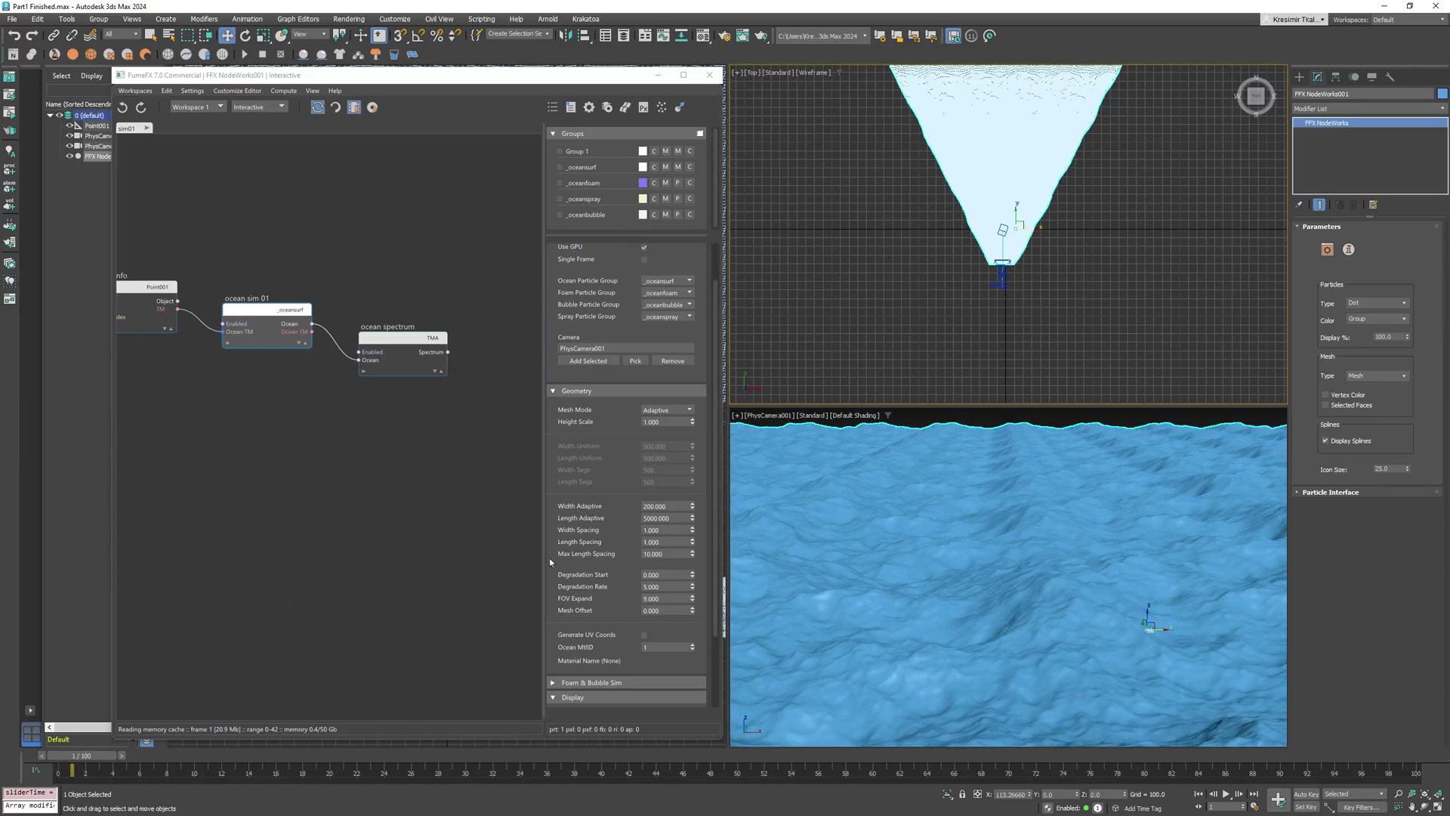
Step: Set Degradation Start to 500 and show the camera view in wireframe
left_click_drag(601, 550, 579, 550)
type("500")
key("Return")
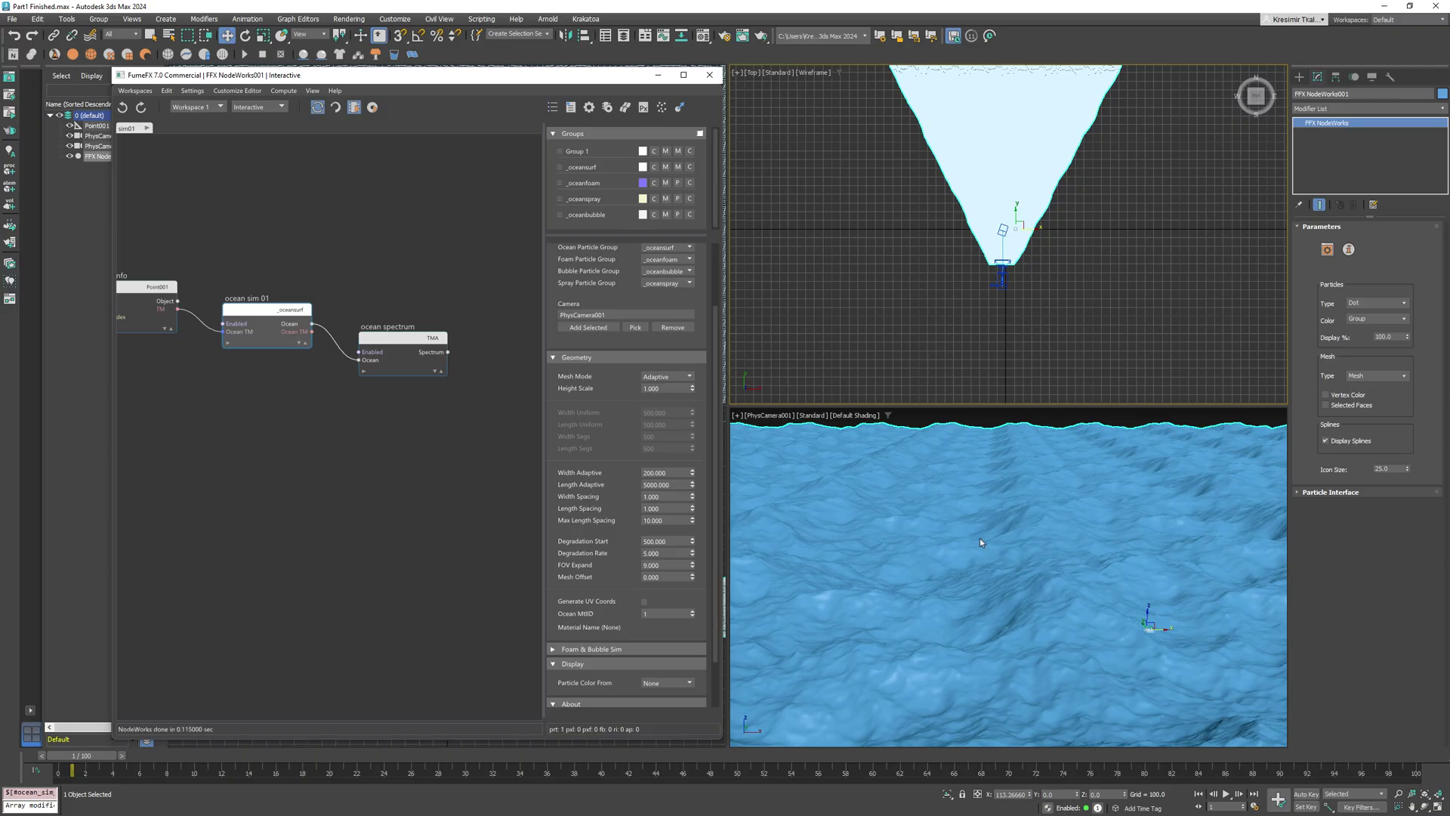
left_click(978, 534)
key("F3")
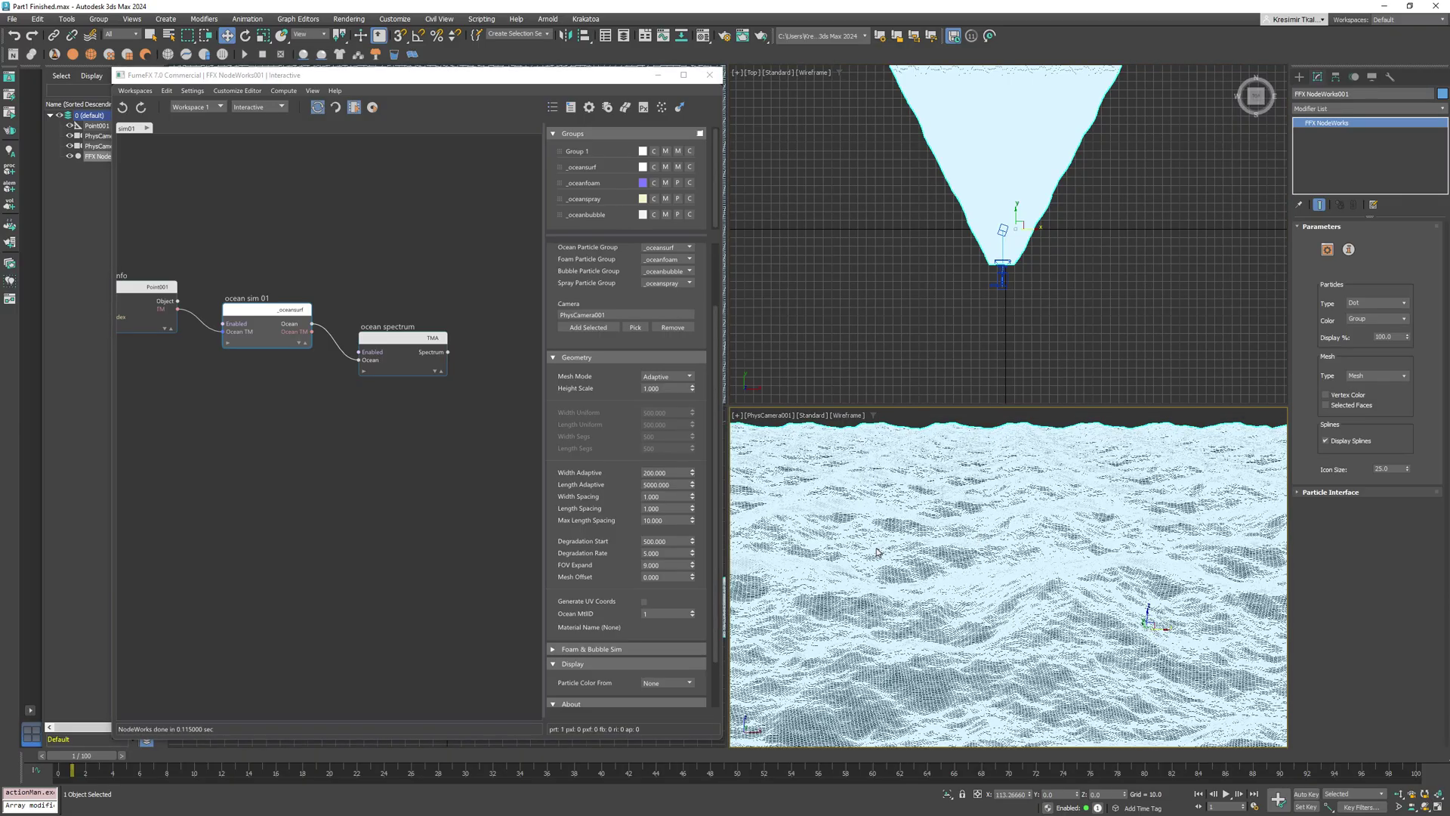
left_click(691, 542)
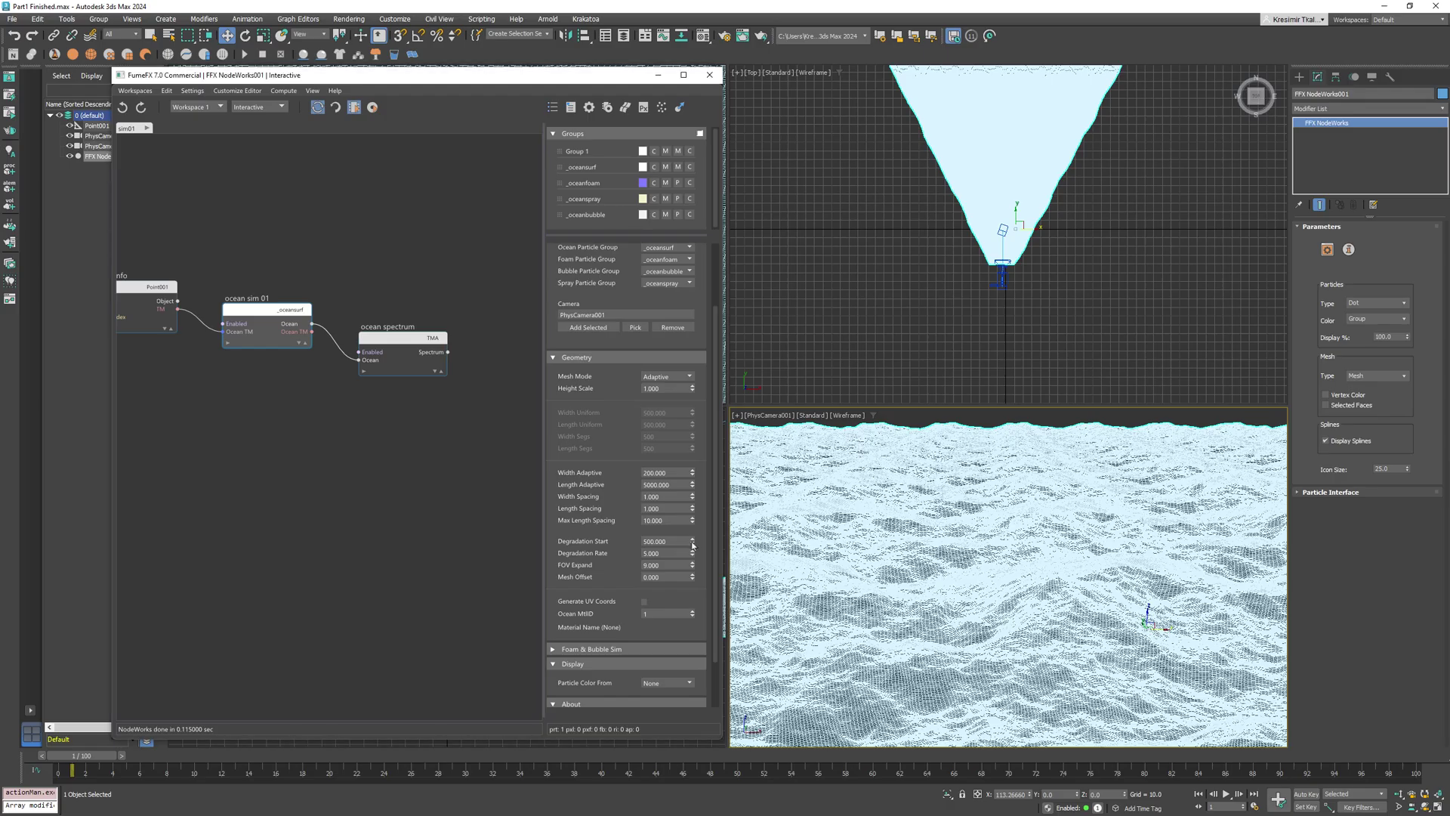
Step: Compare Degradation Start at 0 and 100, restore 500, and return to shaded display
left_click_drag(680, 540, 521, 553)
type("0")
key("Return")
left_click_drag(675, 540, 571, 543)
type("100")
key("Return")
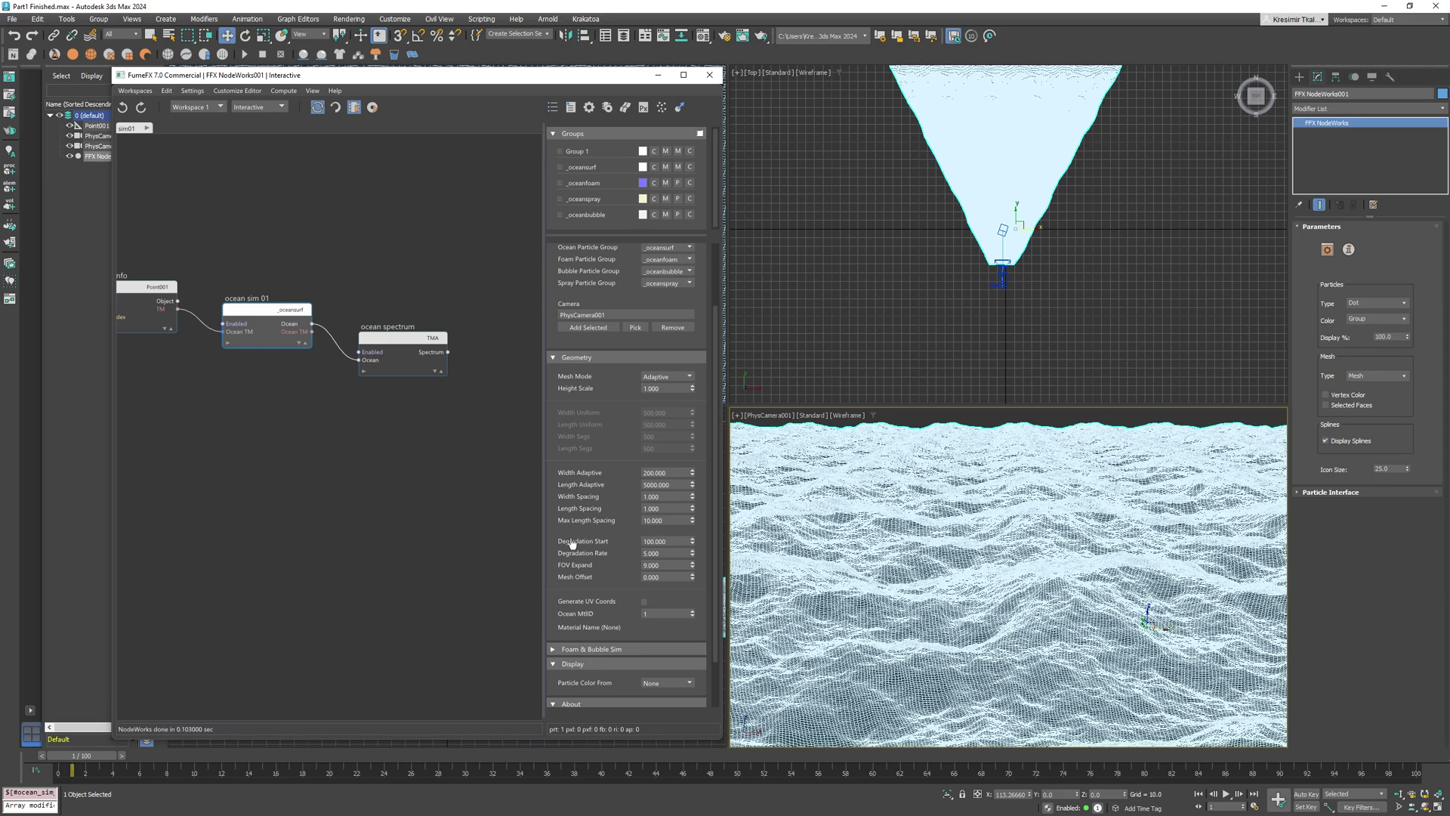
left_click(647, 541)
type("5")
key("Return")
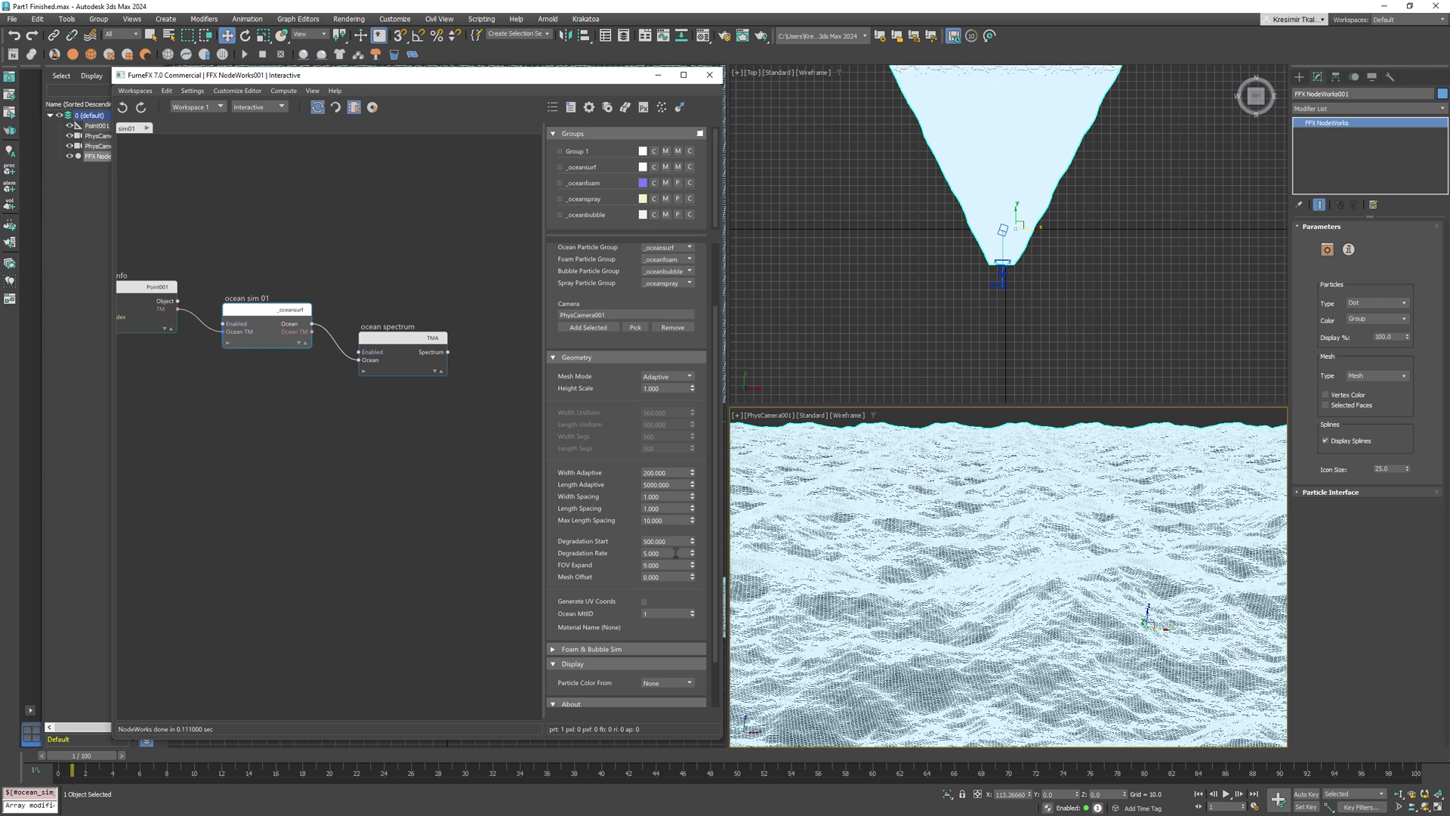
right_click(901, 502)
key("F3")
Step: Enable Use Variation on the ocean spectrum with seed 194 and preview the animation
left_click(416, 352)
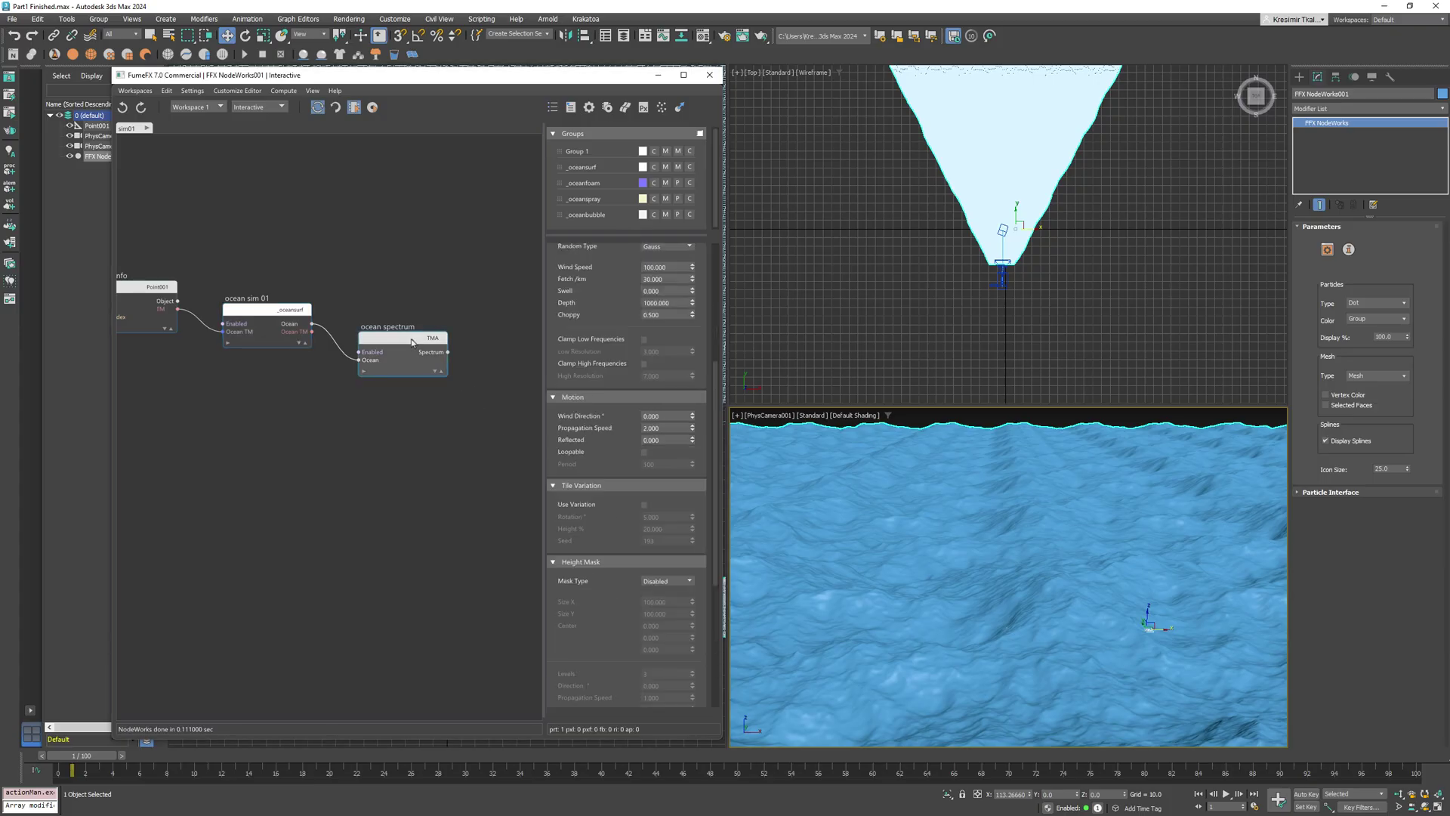
scroll(629, 634, "down", 5)
left_click_drag(629, 634, 624, 642)
left_click_drag(100, 750, 65, 769)
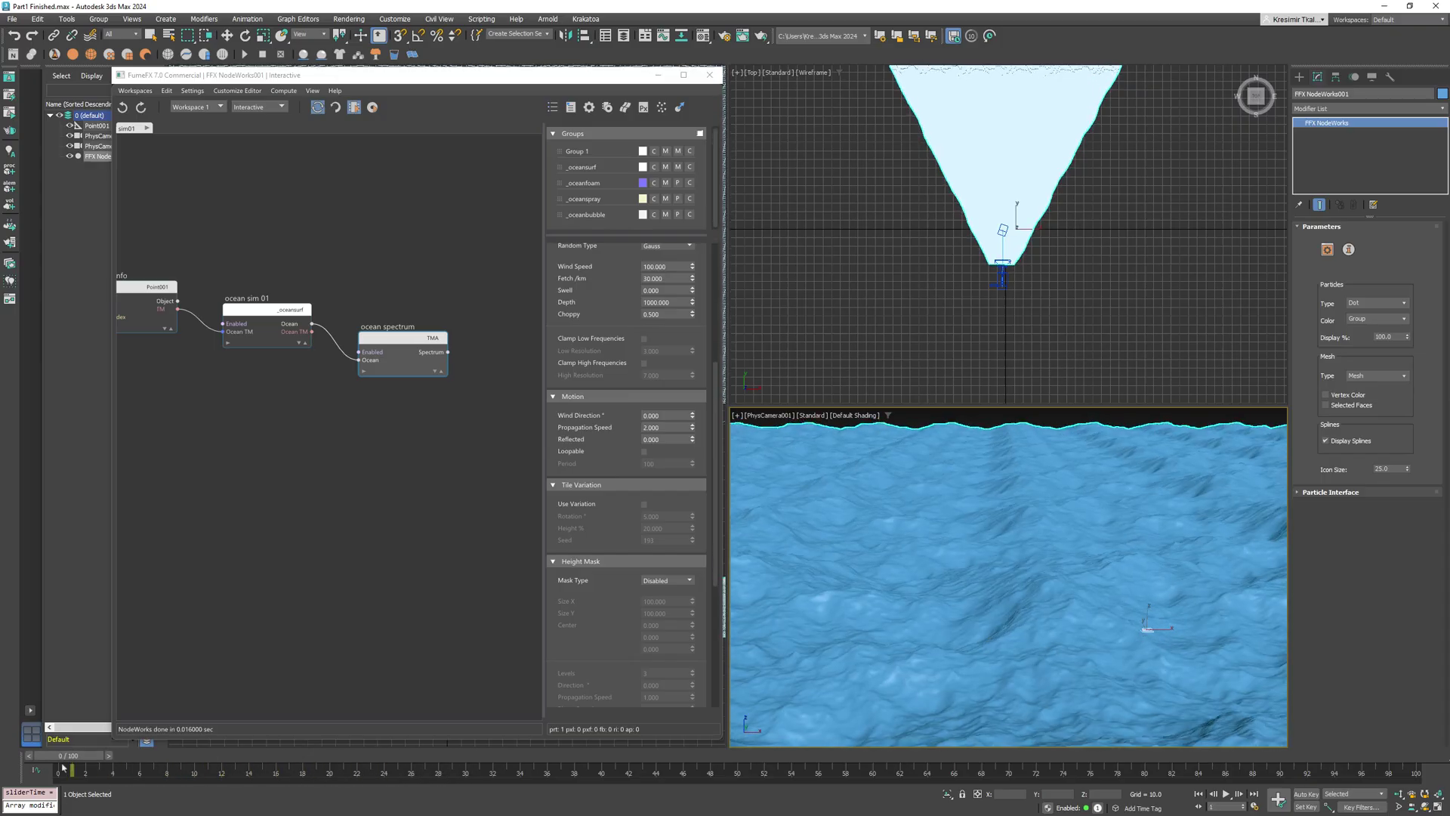
left_click(644, 504)
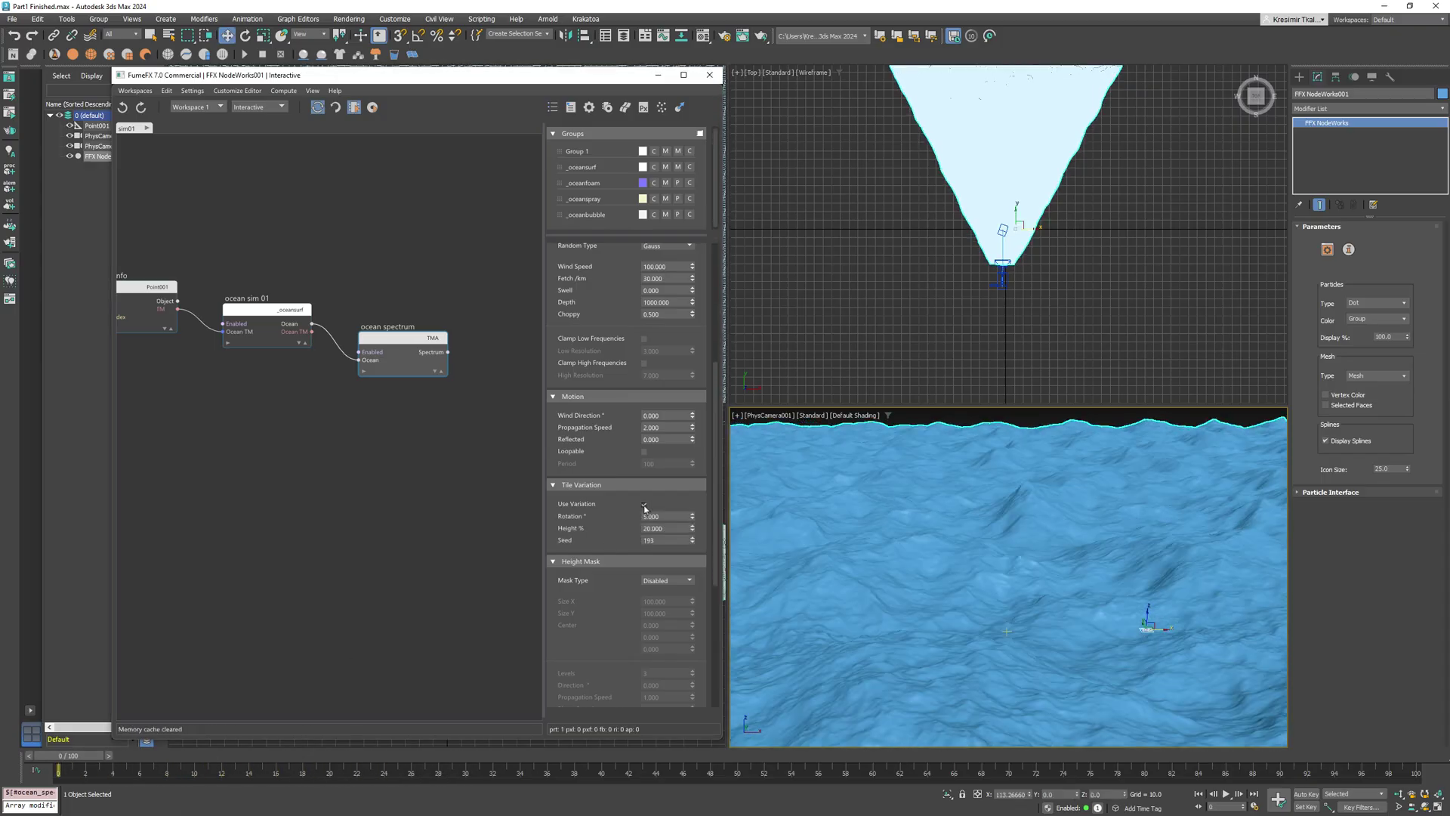
left_click(693, 539)
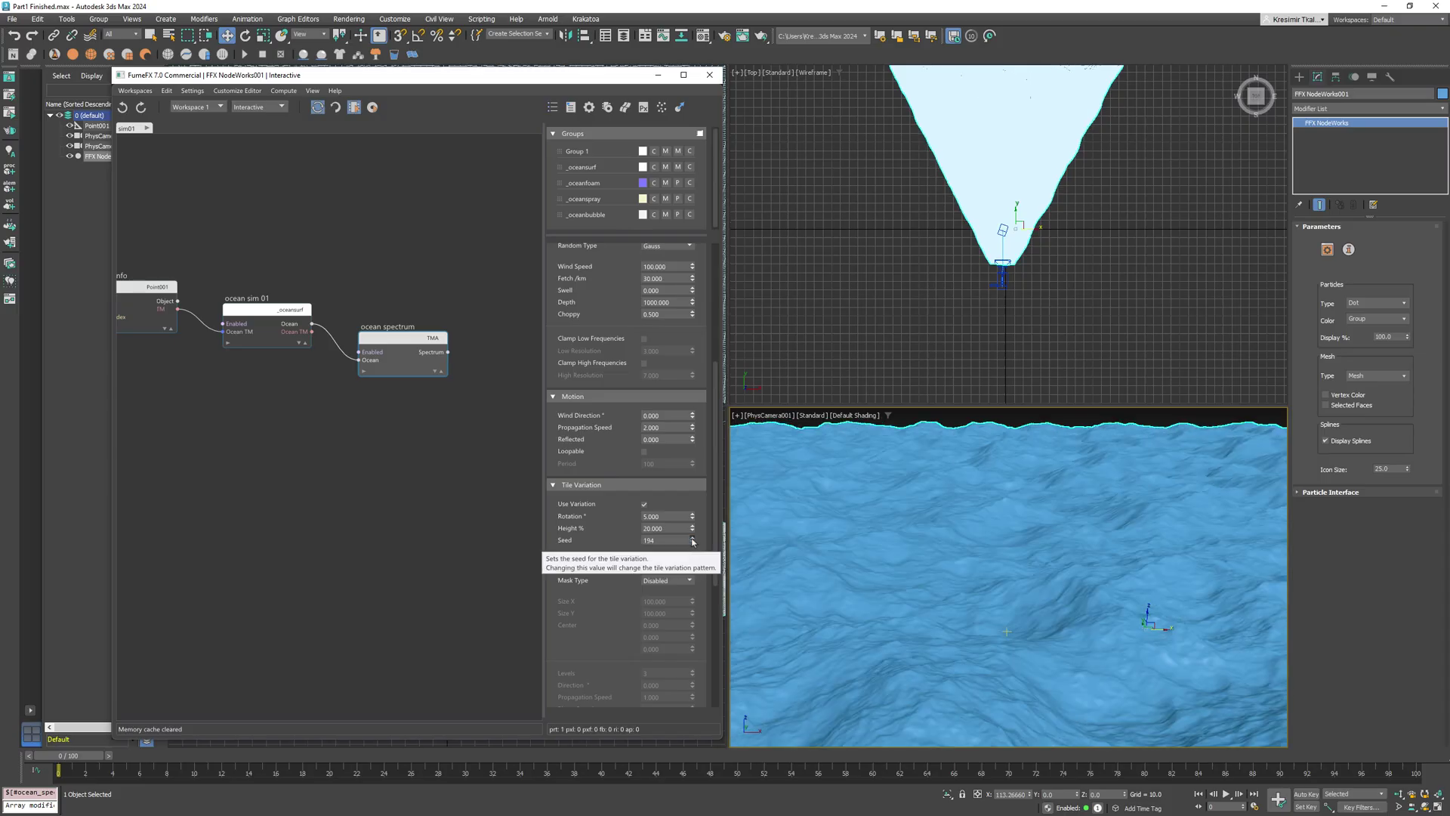
left_click_drag(86, 756, 1259, 789)
left_click(1202, 795)
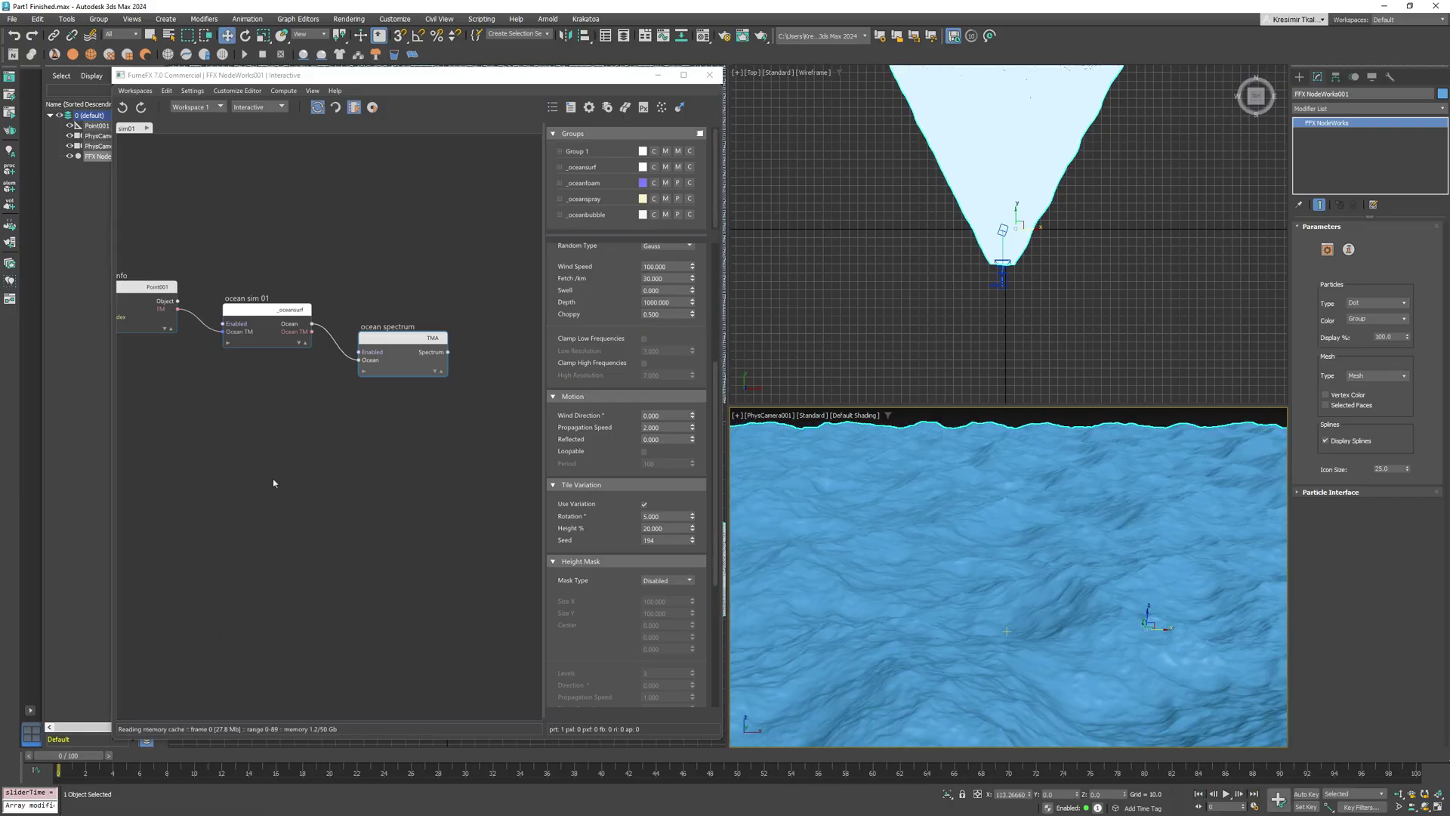
Step: Set the ocean sim's Width and Length Spacing to 0.5
scroll(590, 409, "down", 5)
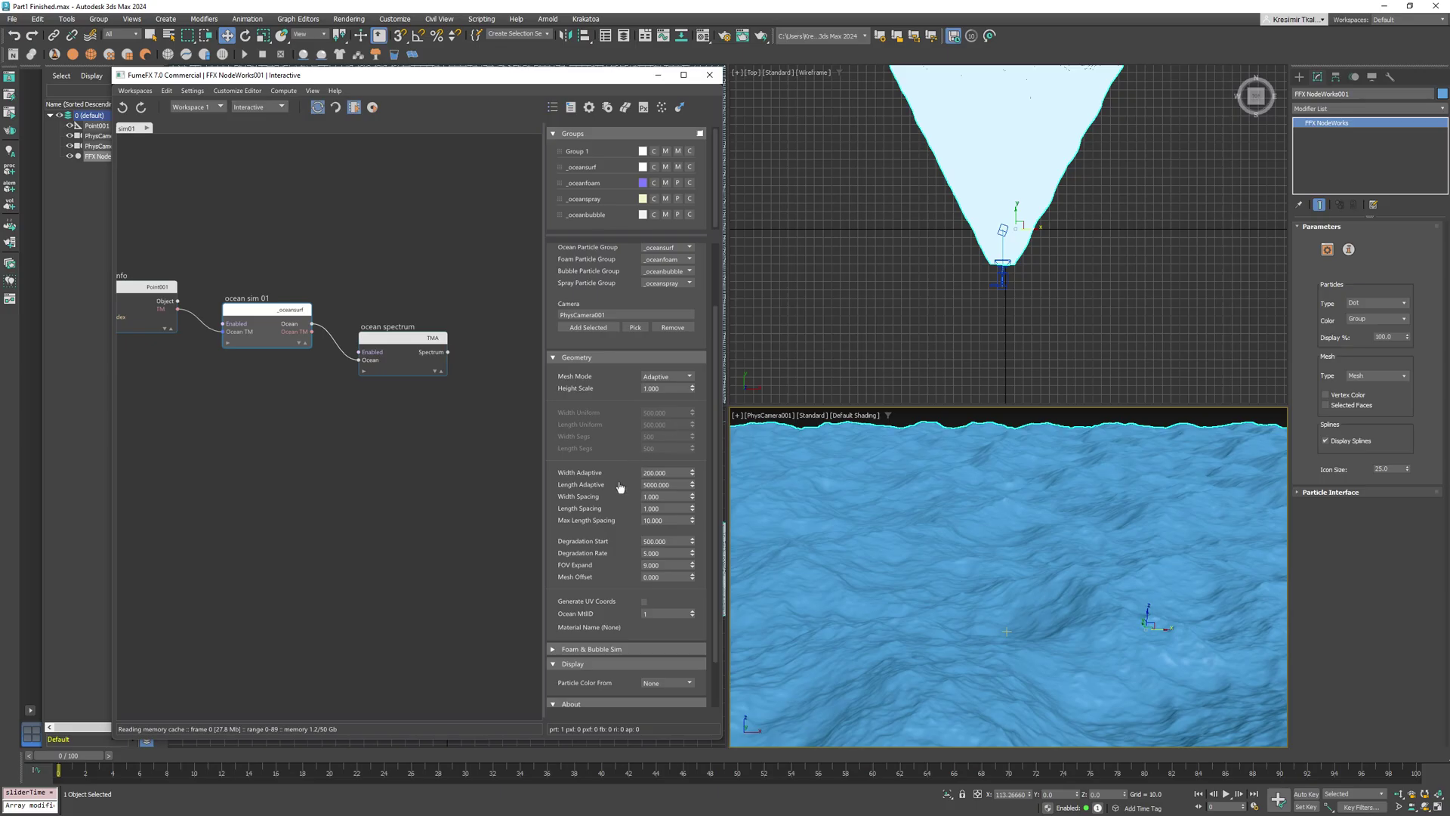
left_click(667, 496)
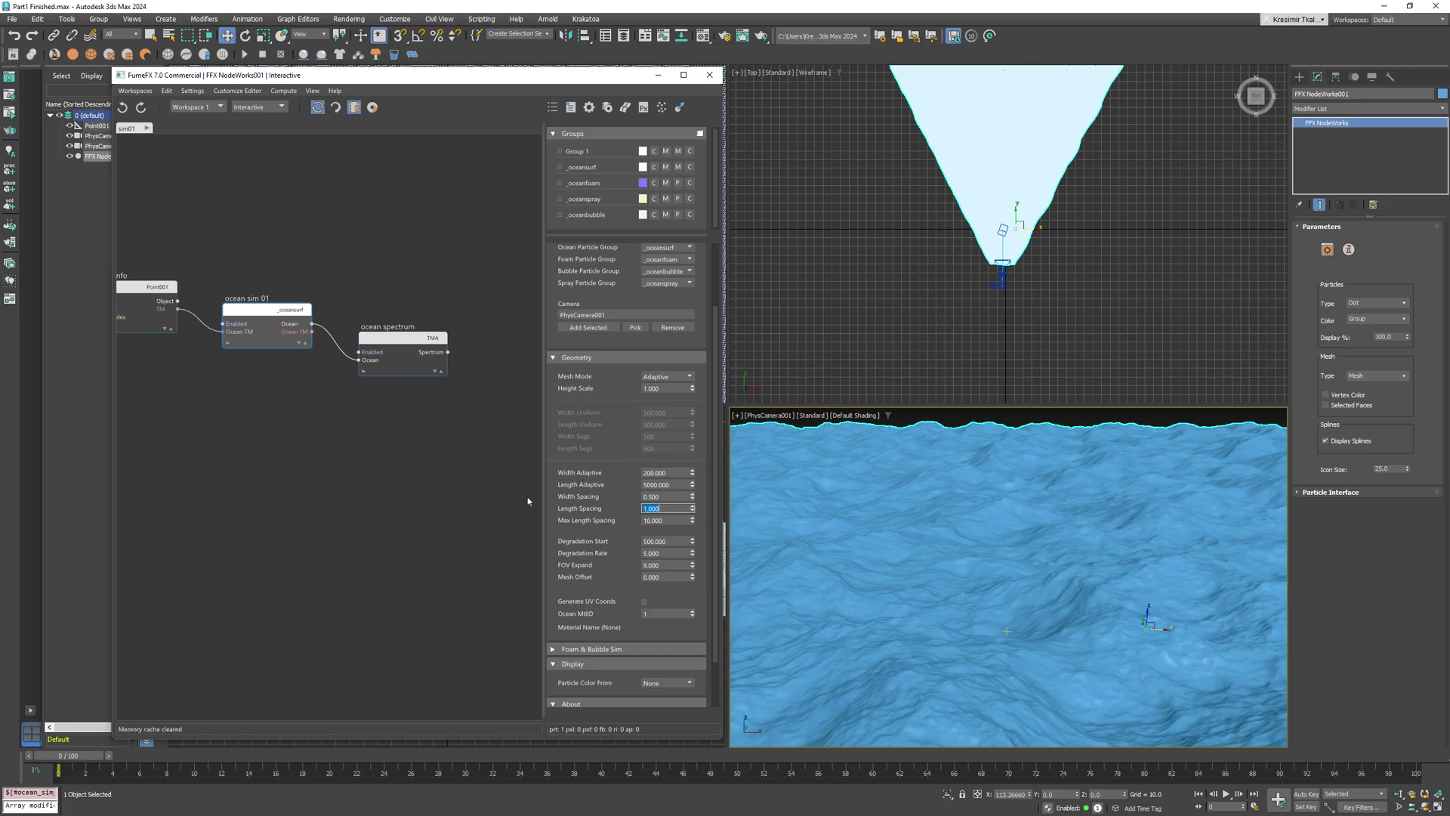
type(".5")
key("Return")
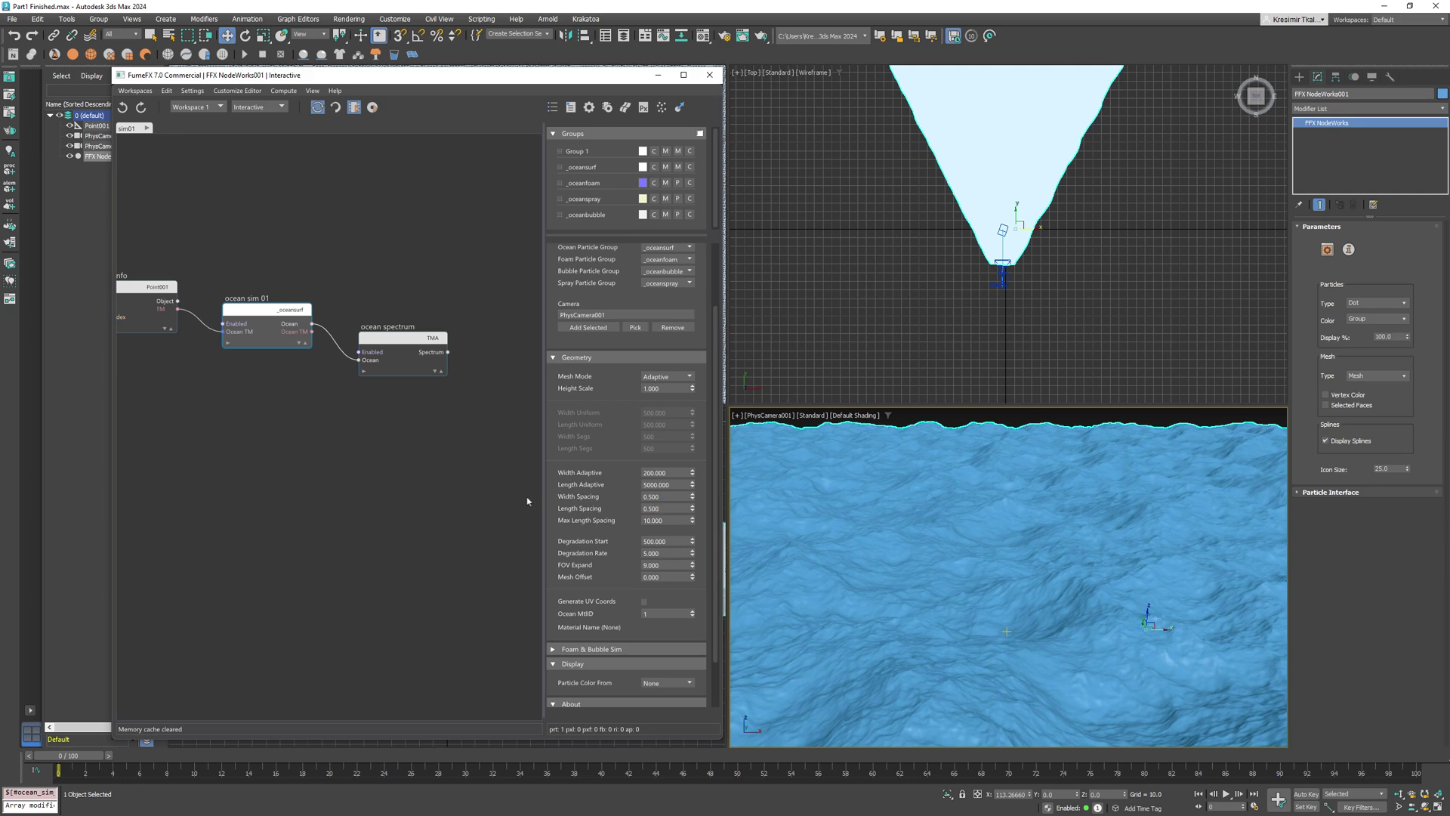
left_click(390, 370)
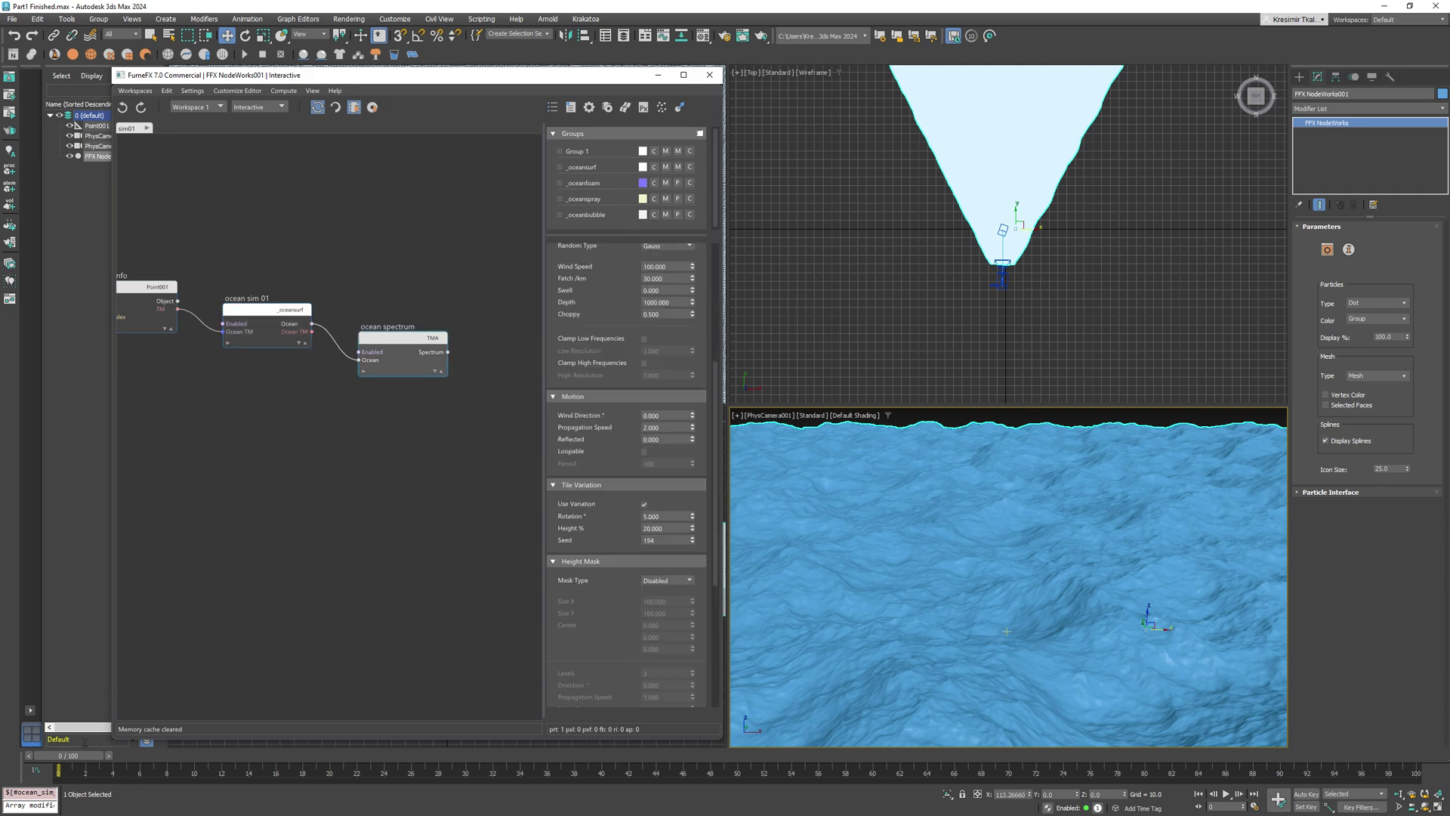
Step: Set the spectrum wave Height to 7 and preview the calmer sea
scroll(653, 410, "up", 5)
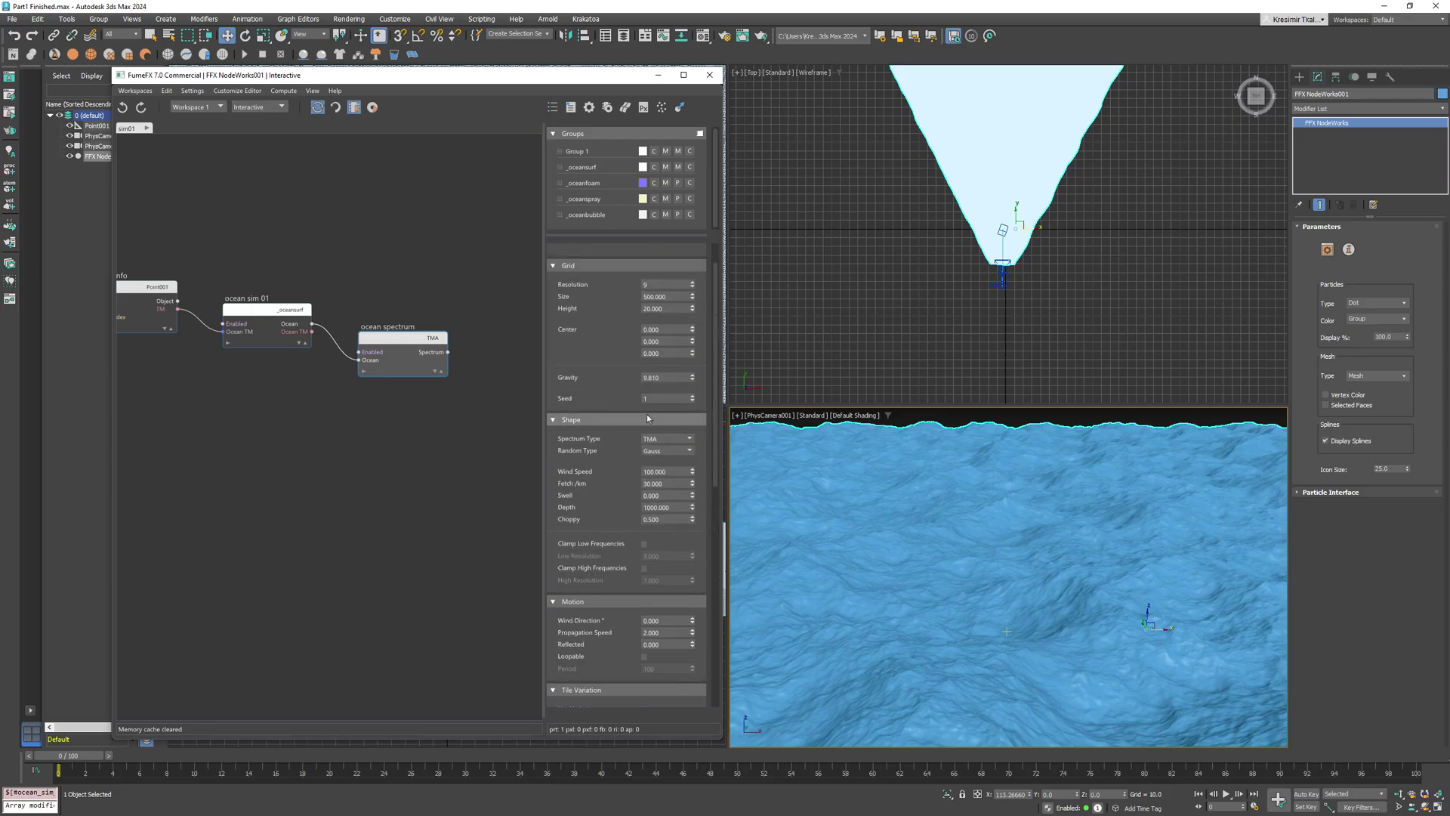
left_click_drag(676, 309, 593, 313)
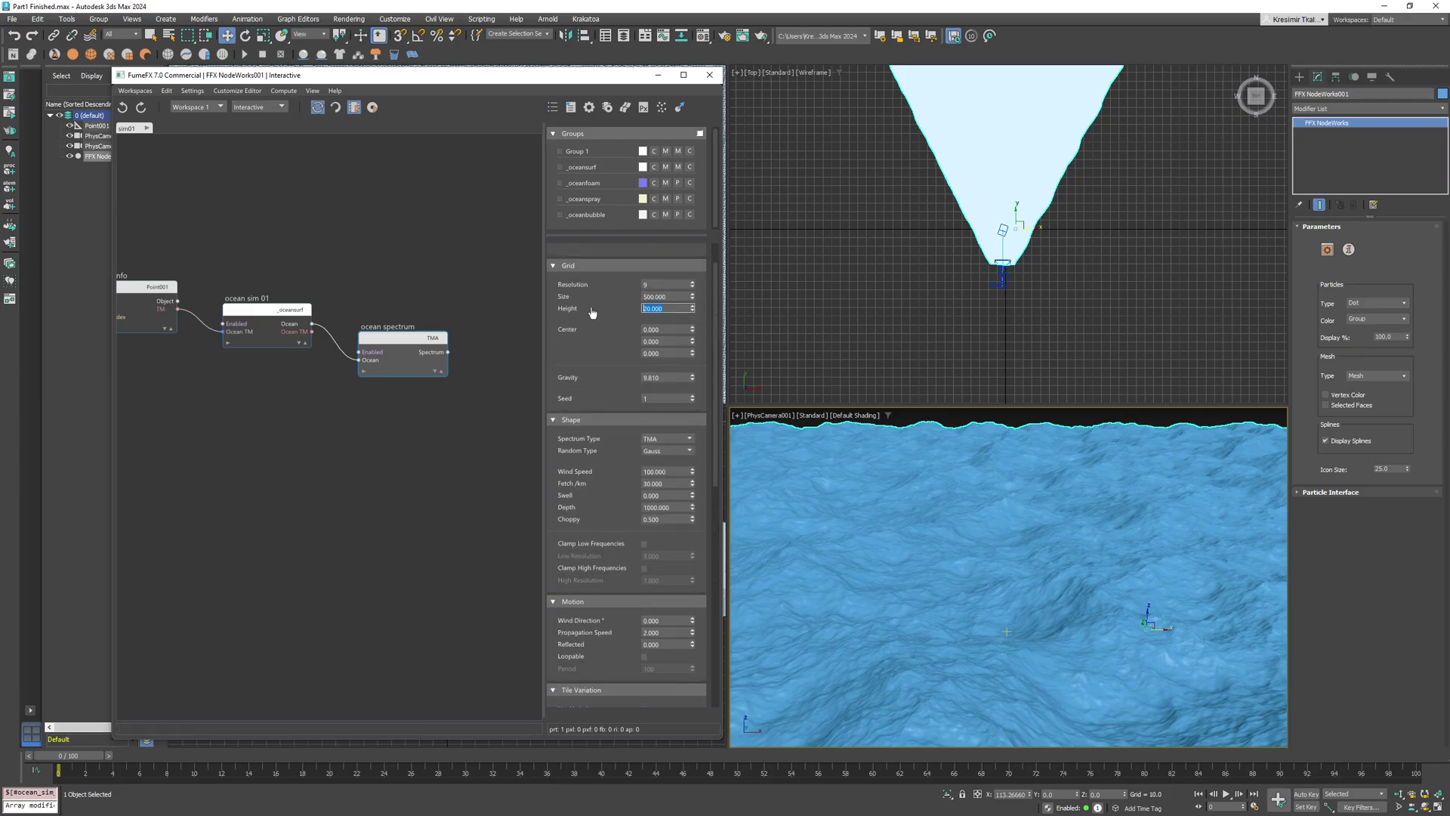
type("7")
key("Return")
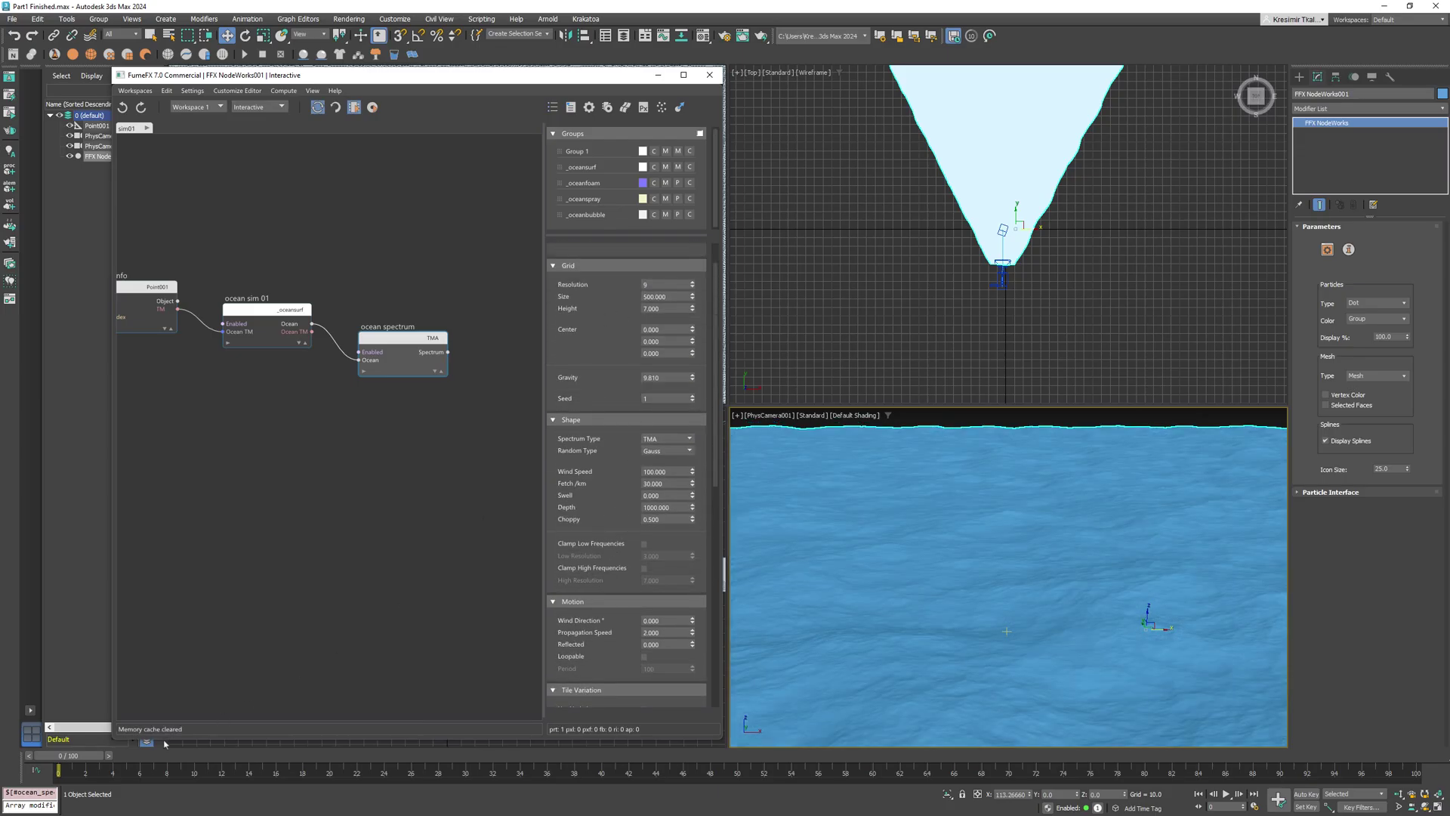
left_click_drag(93, 756, 17, 764)
key("Home")
key("w")
Step: Set Swell to 0.5, preview the first frames, and move the spectrum node higher
left_click(672, 496)
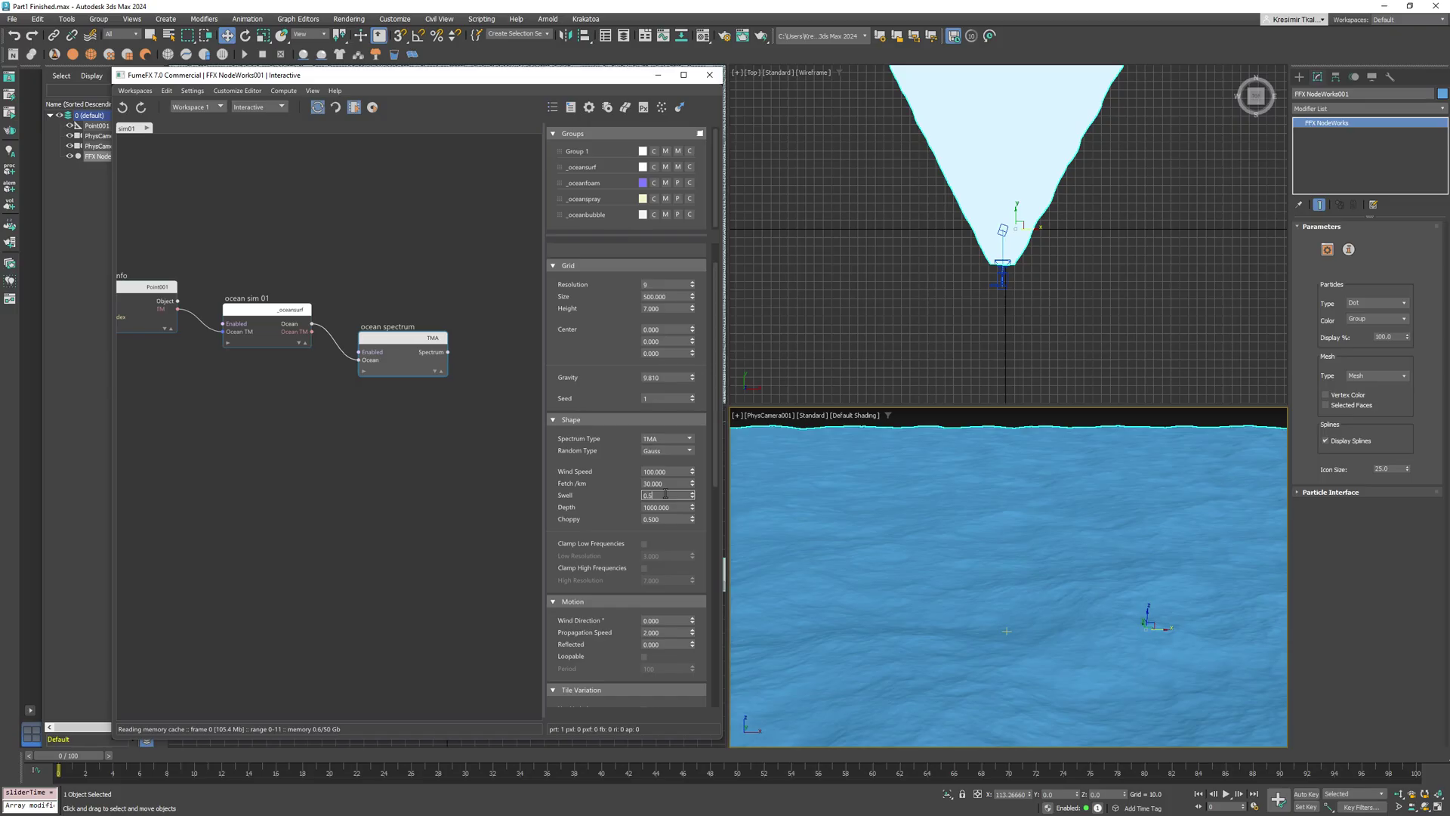
key("Return")
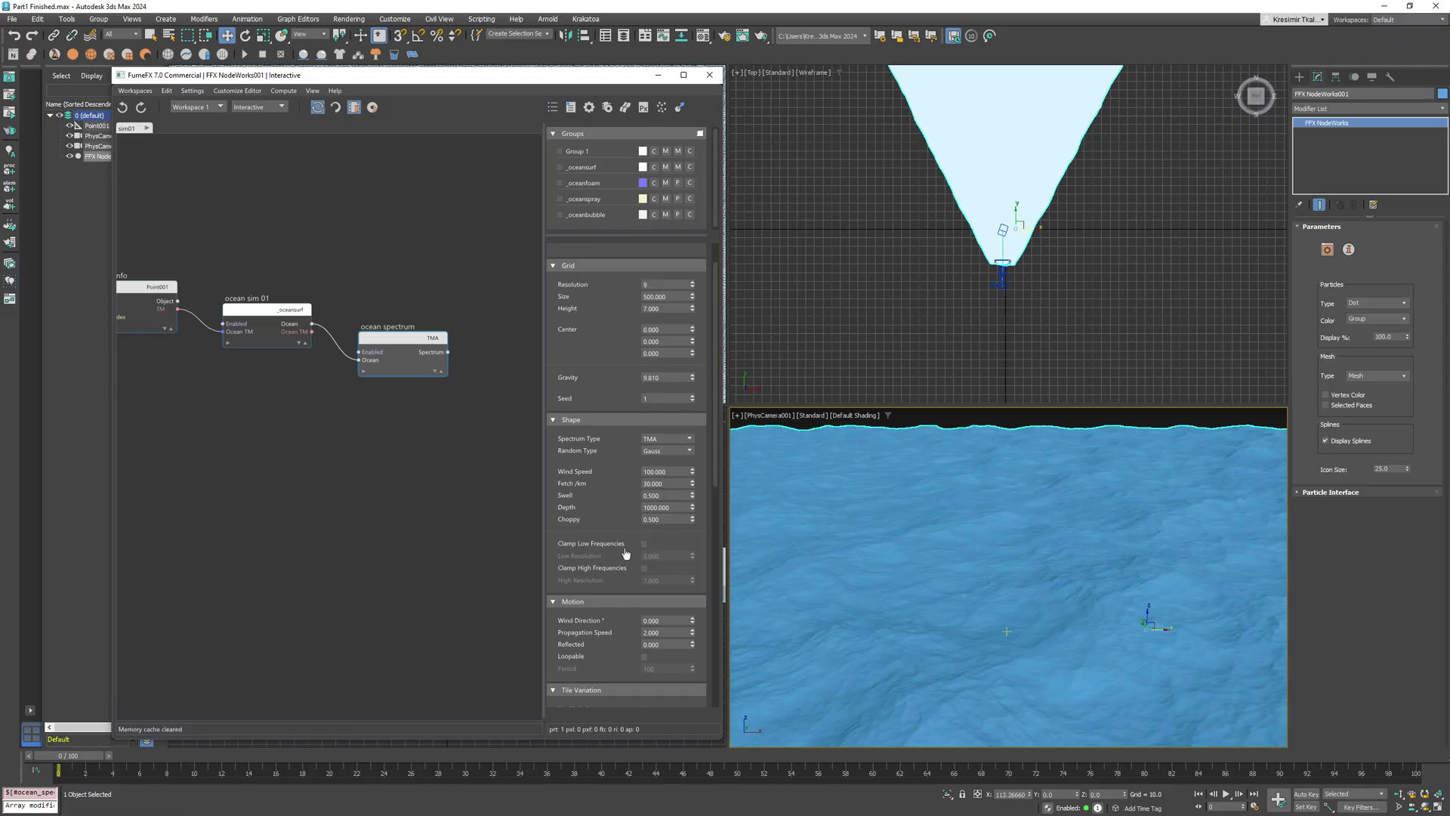
scroll(623, 556, "down", 1)
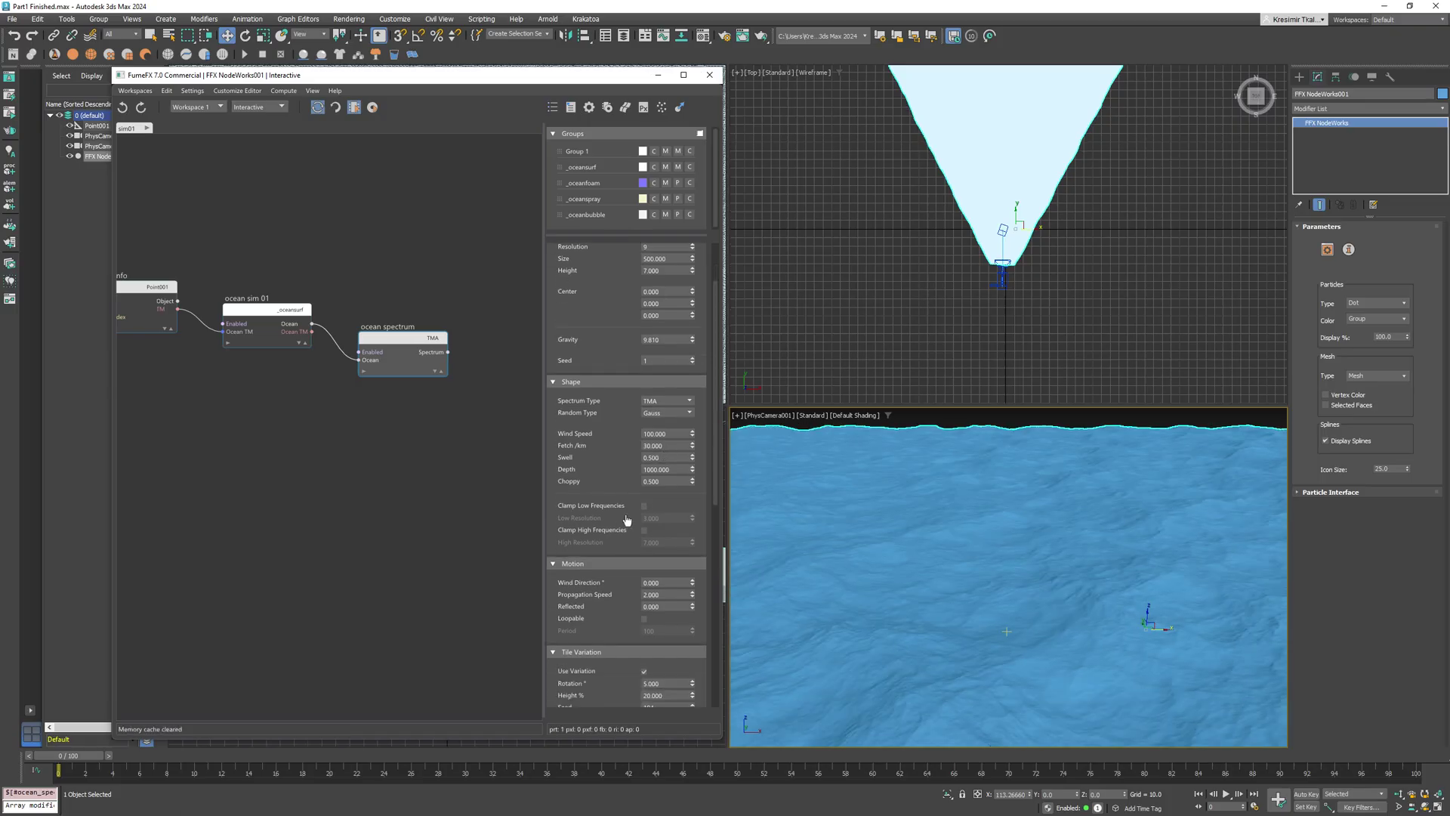
double_click(668, 594)
left_click_drag(83, 756, 209, 774)
key("w")
left_click_drag(400, 344, 407, 268)
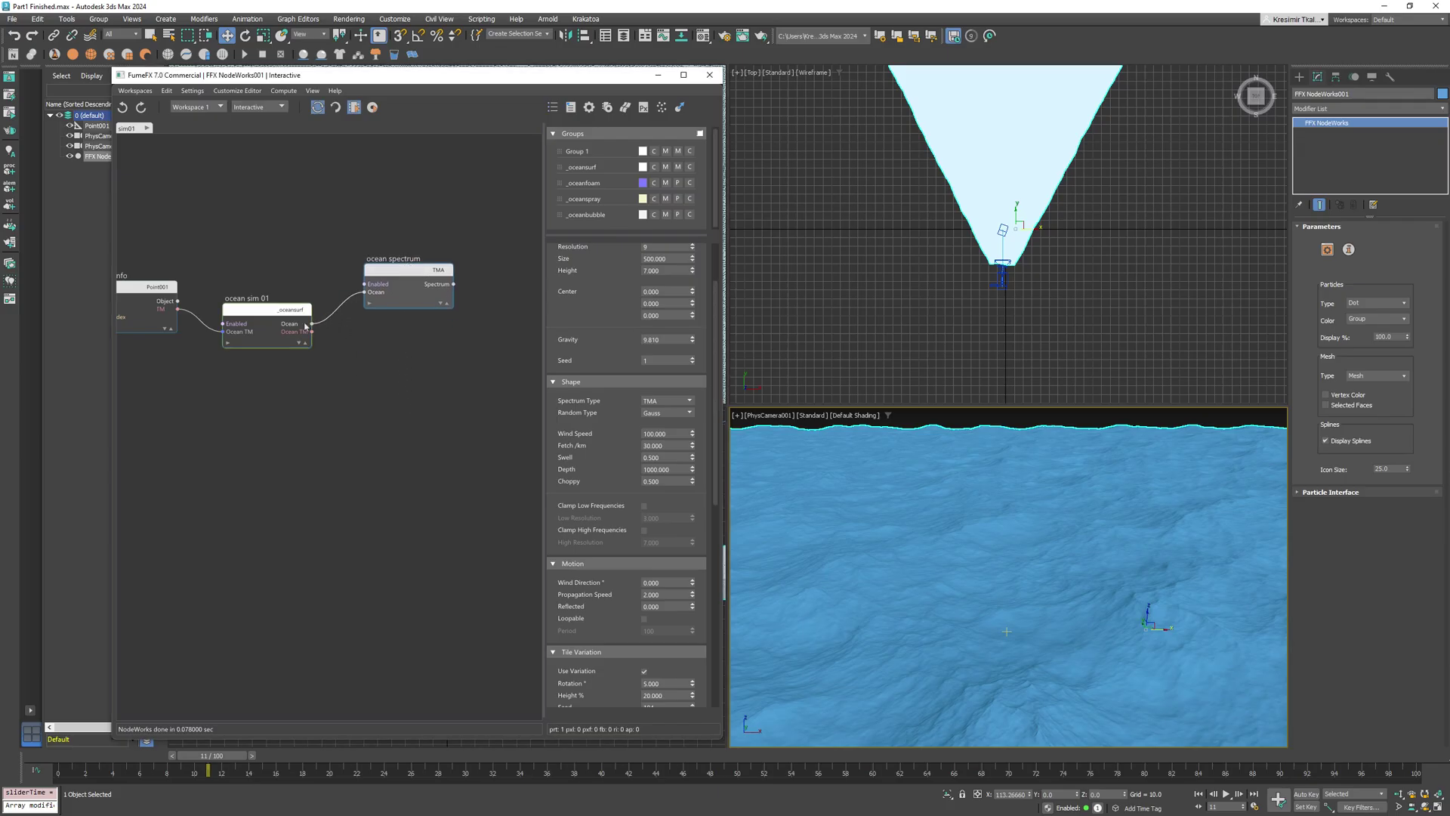
Step: Add a new Ocean Spectrum node via 'spec' search and disable the original TMA node
right_click(372, 388)
right_click(372, 388)
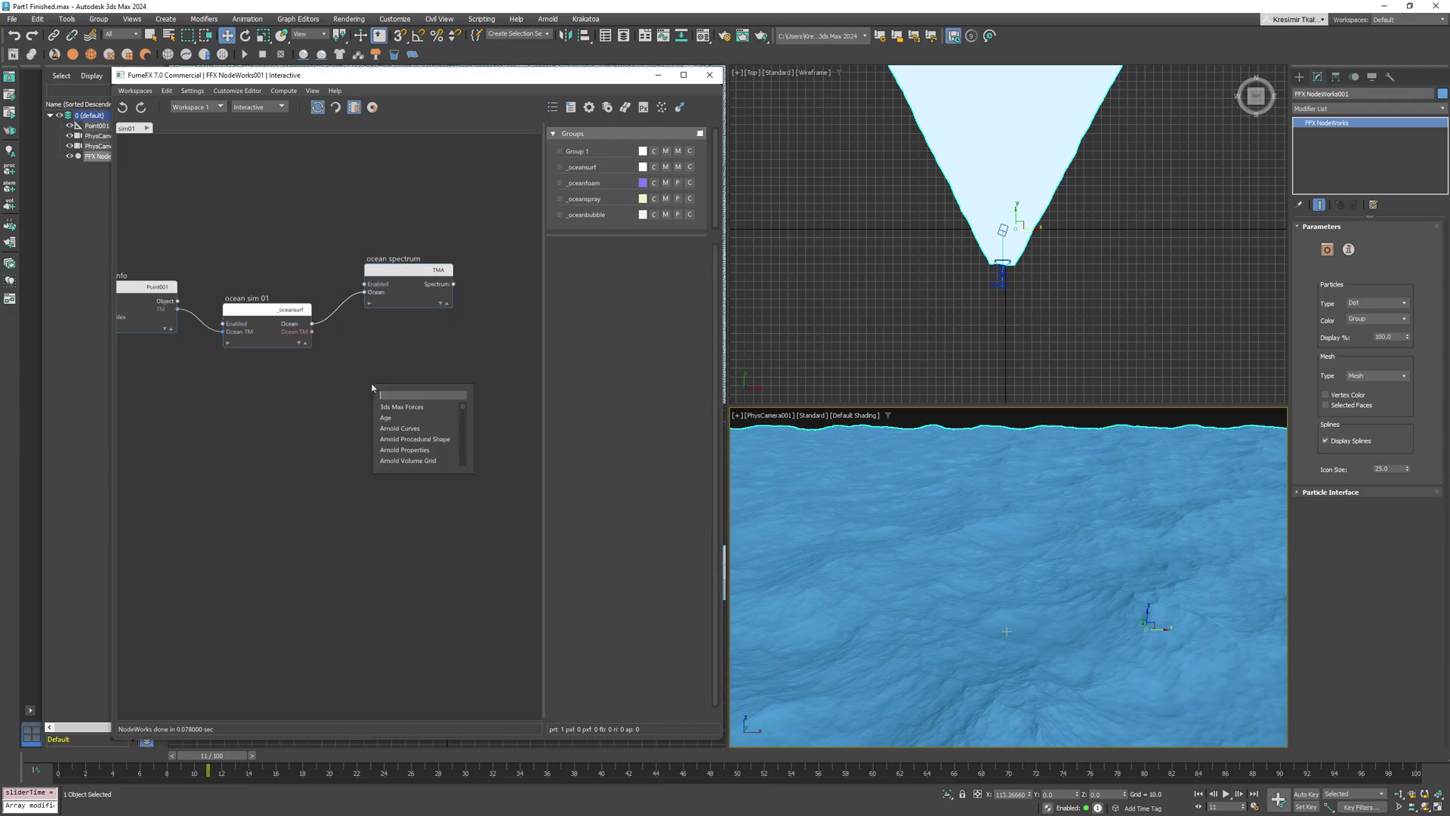
type("spec")
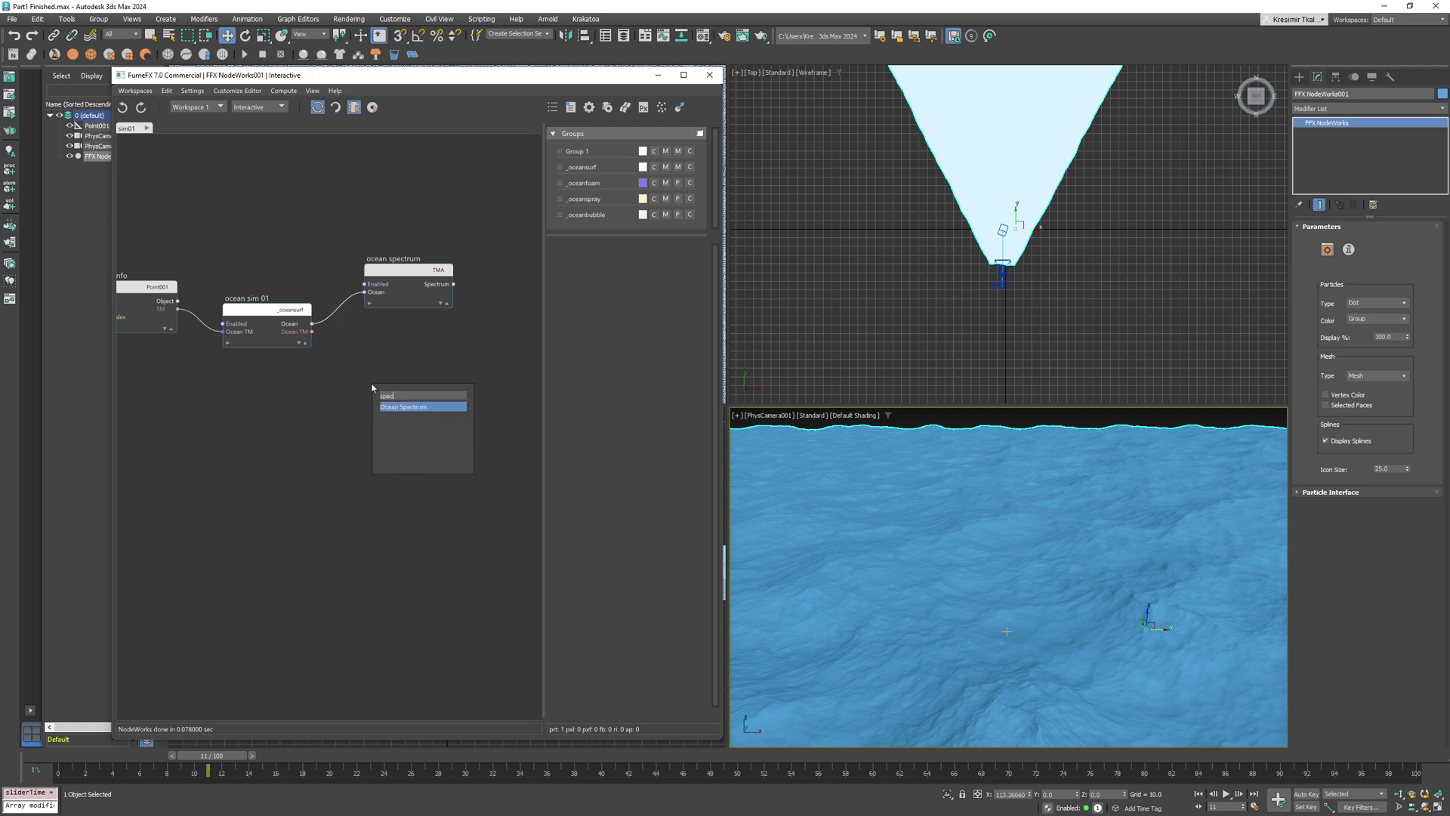
key("Return")
left_click(369, 303)
left_click_drag(428, 392, 420, 386)
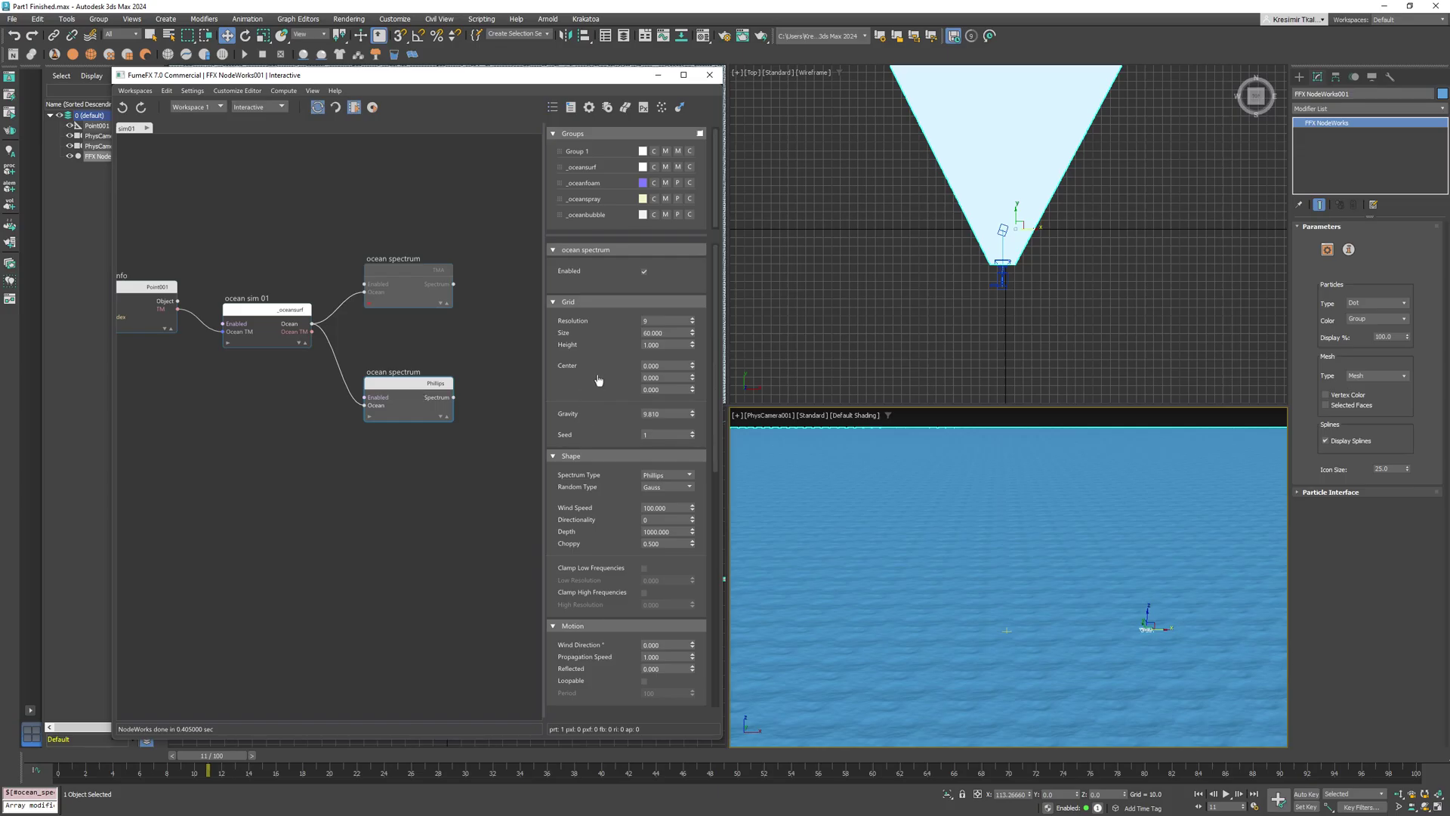
Step: Give the new spectrum Size 1000, Height 10, TMA type and Gauss random type
double_click(677, 330)
key("Tab")
type("1")
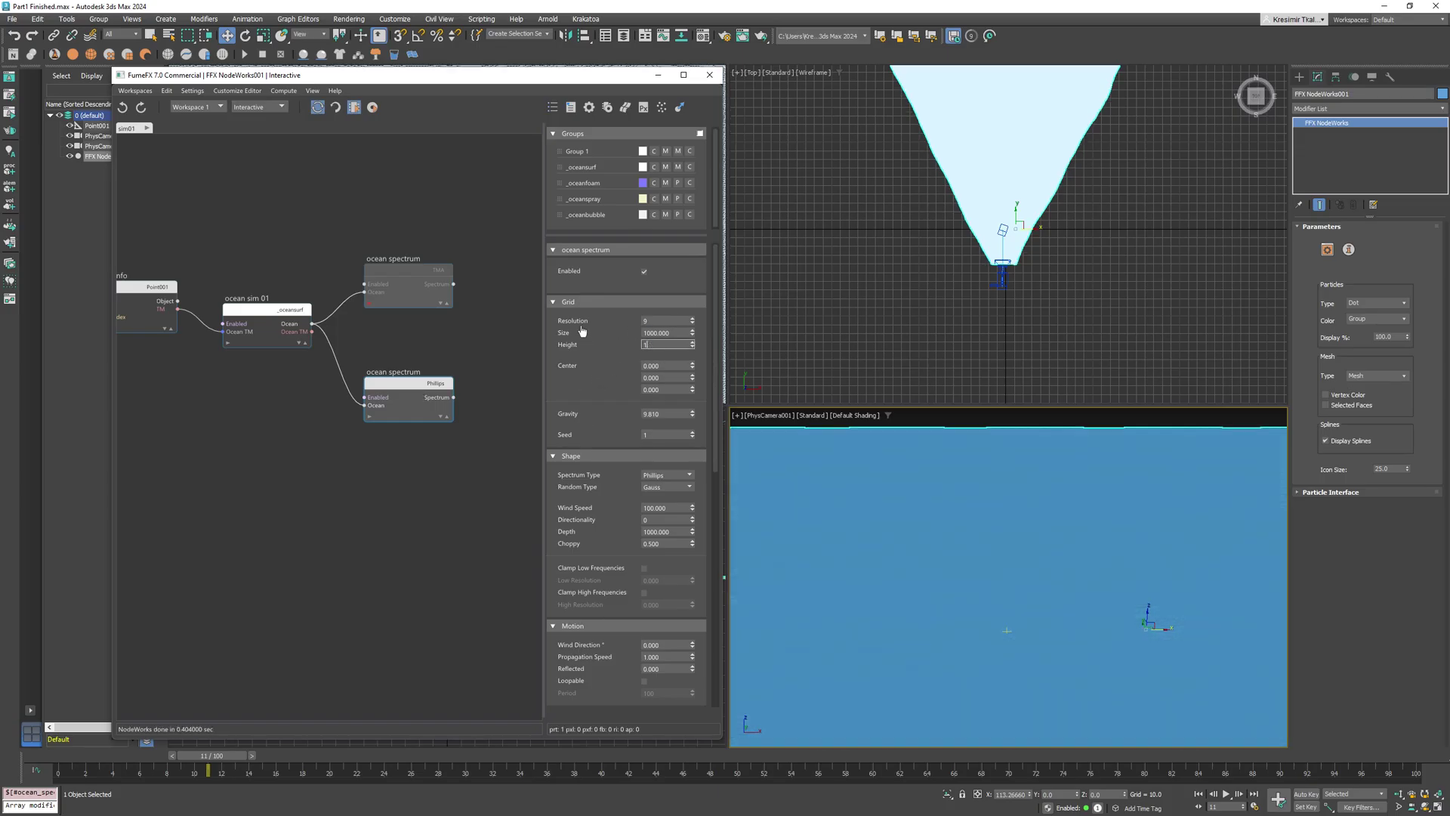
type("0")
key("Return")
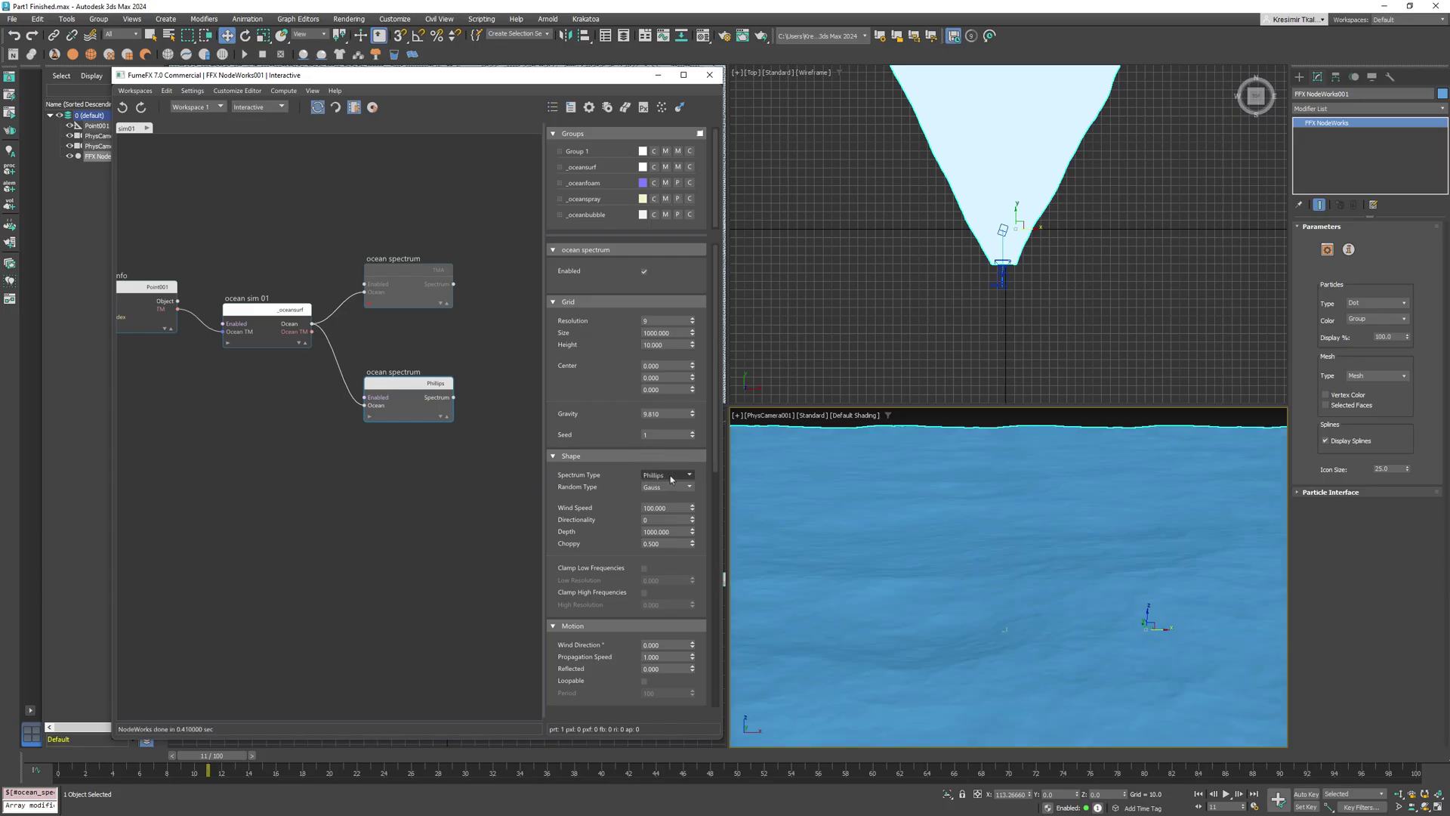
left_click(666, 475)
left_click(668, 499)
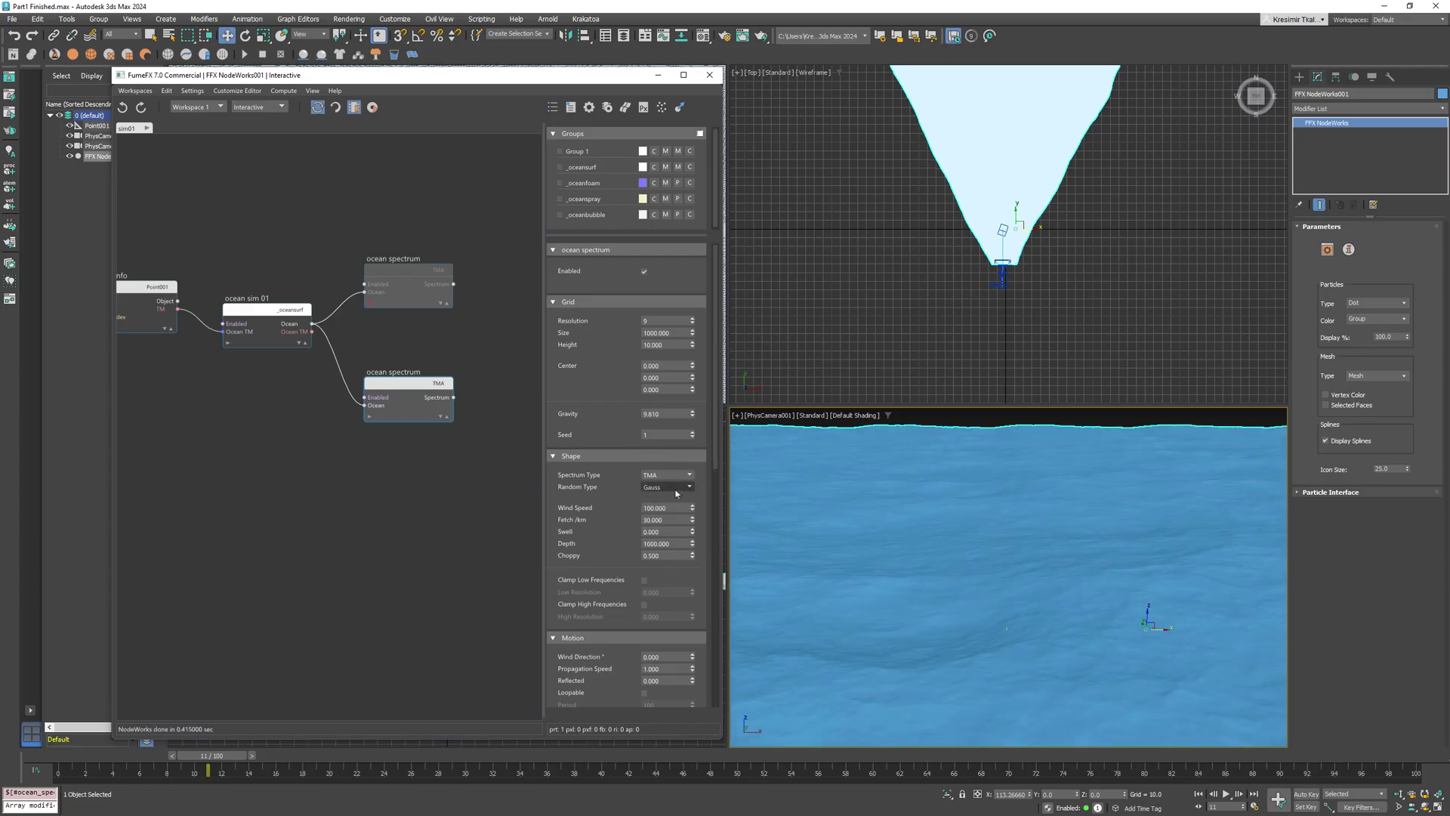
left_click(676, 488)
left_click(667, 511)
Step: Set the new spectrum's Swell to 1 and preview the ocean to frame 45
left_click_drag(633, 557, 633, 496)
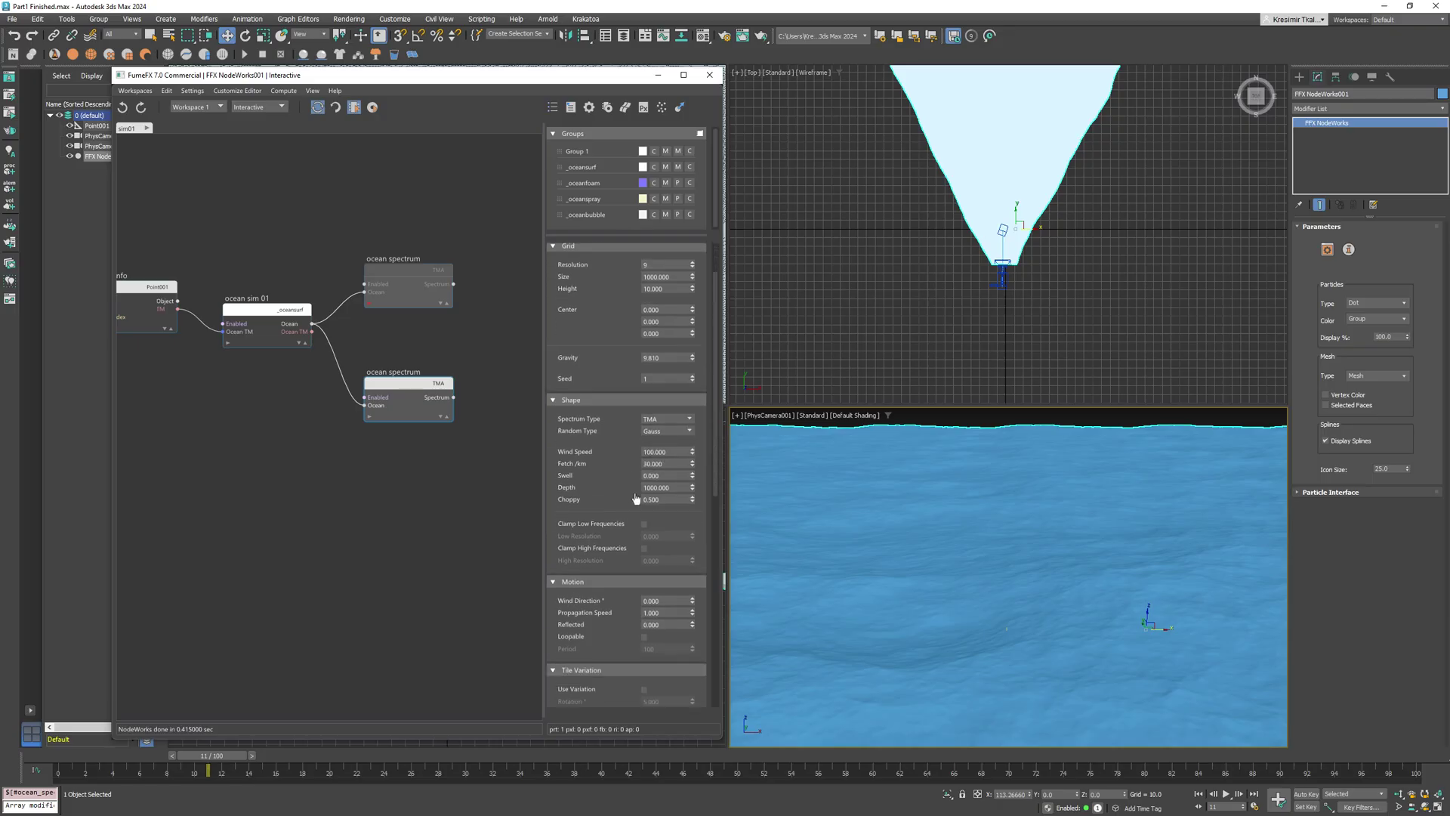
left_click(672, 476)
type("1")
key("Return")
left_click_drag(93, 756, 1013, 785)
left_click(1198, 794)
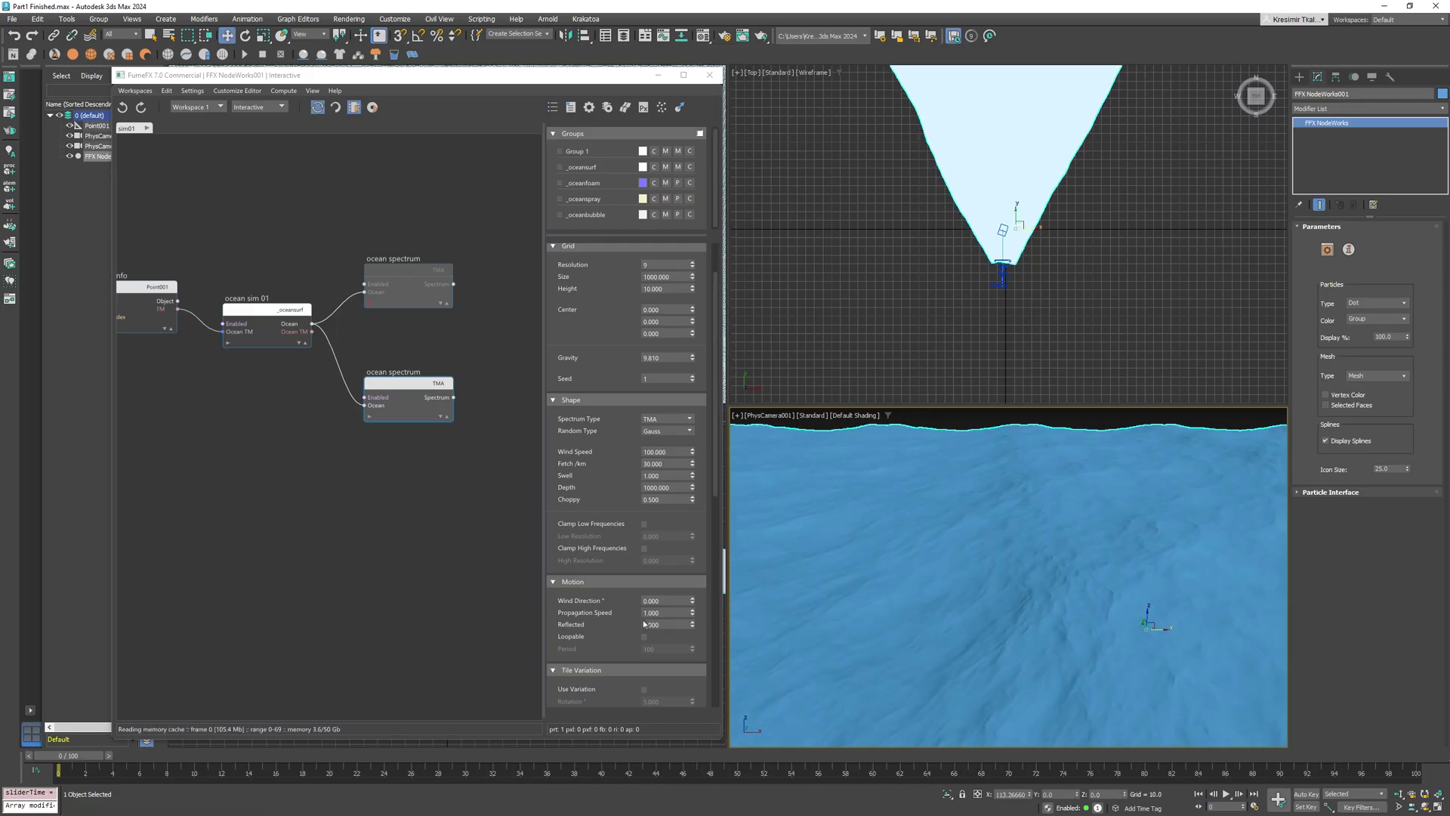
Step: Enable Clamp High Frequencies and set High Resolution to 1
scroll(619, 616, "down", 4)
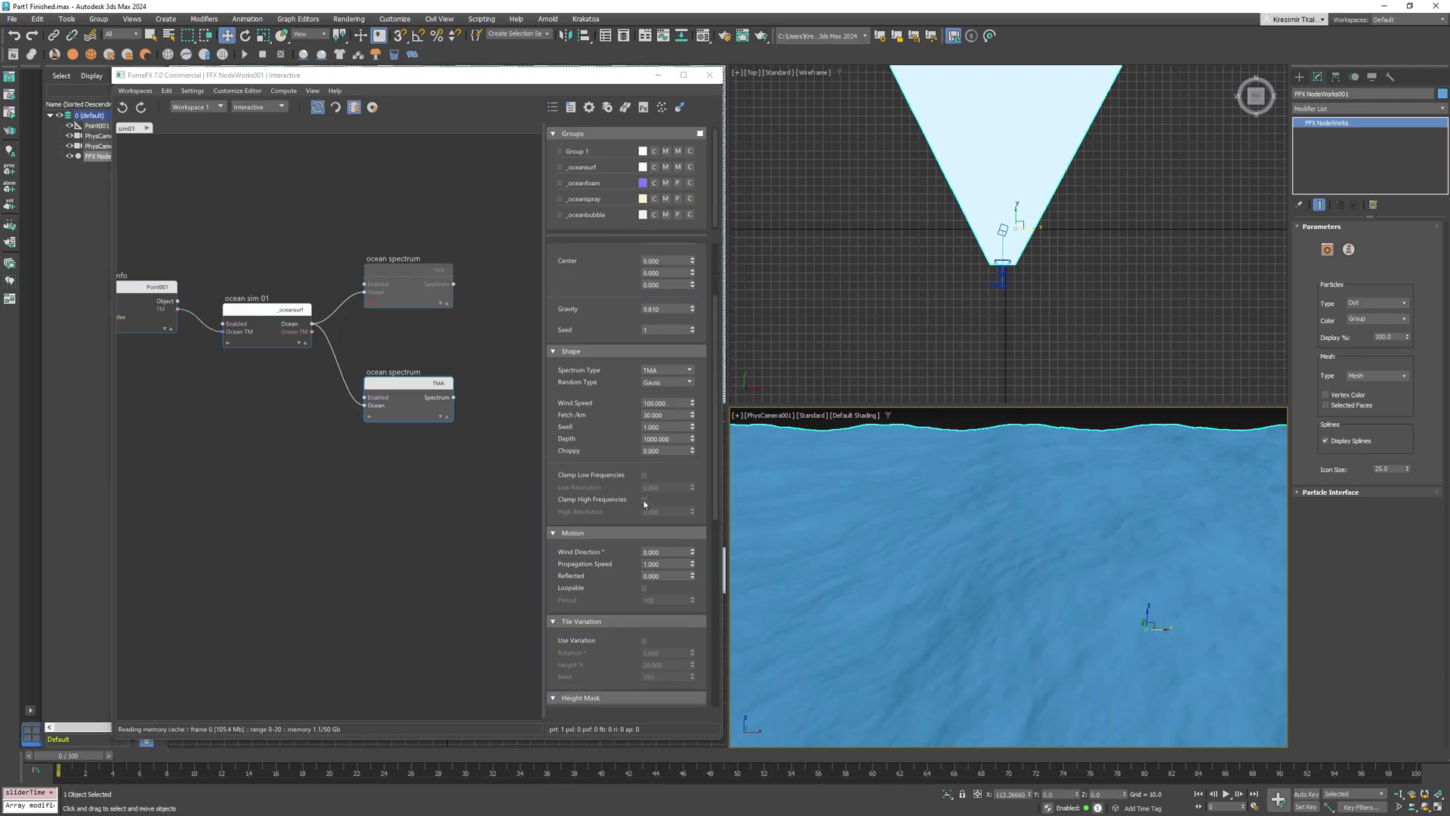
left_click(644, 499)
left_click(647, 512)
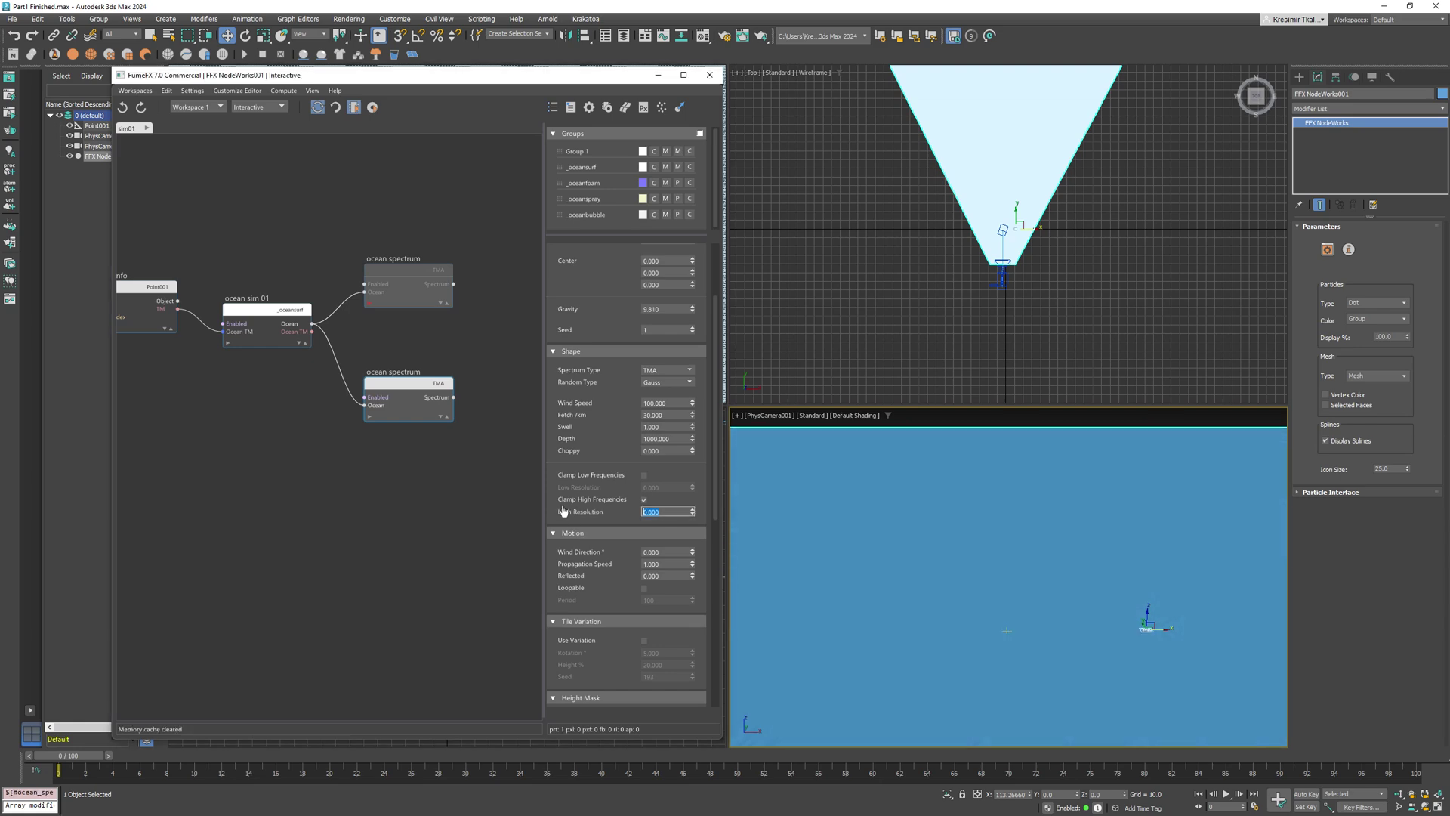
type("2")
key("Return")
left_click_drag(663, 514, 593, 519)
type("1")
key("Return")
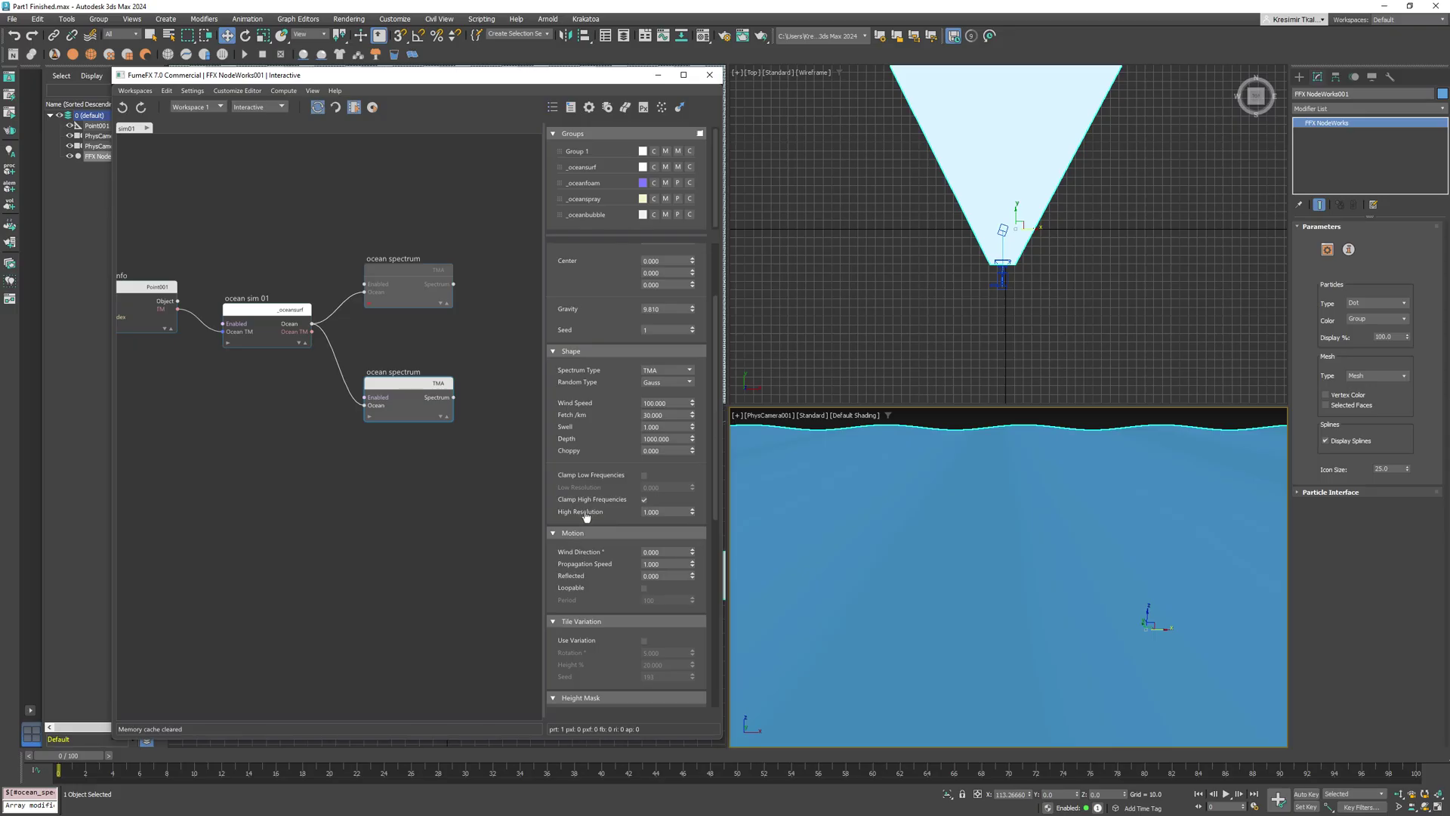
Step: Advance to frame 6 and zoom the shaded top view onto the cone
scroll(603, 594, "down", 3)
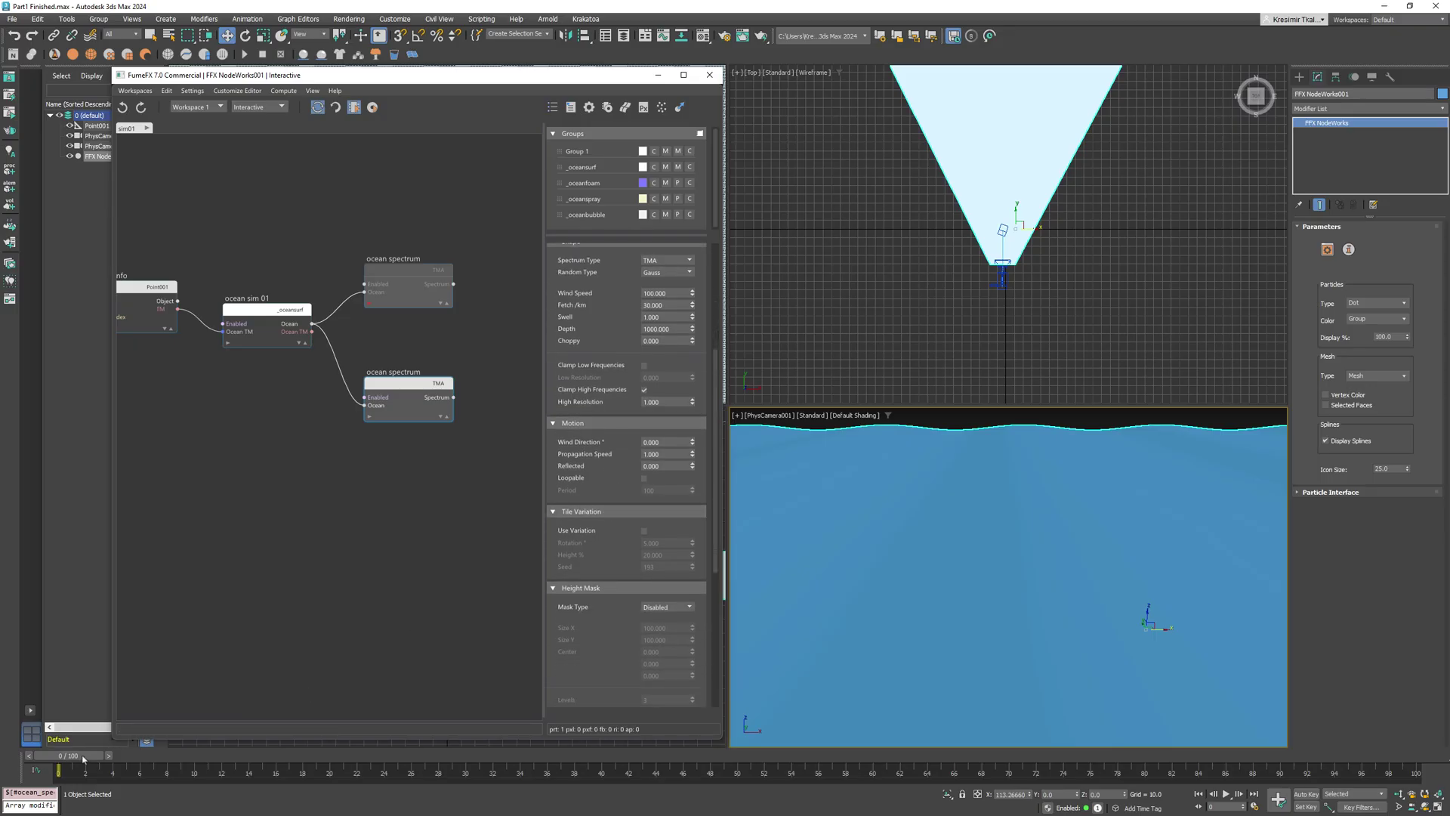
left_click_drag(81, 757, 161, 757)
middle_click_drag(1012, 295, 1038, 351)
key("F3")
key("g")
scroll(1032, 349, "up", 5)
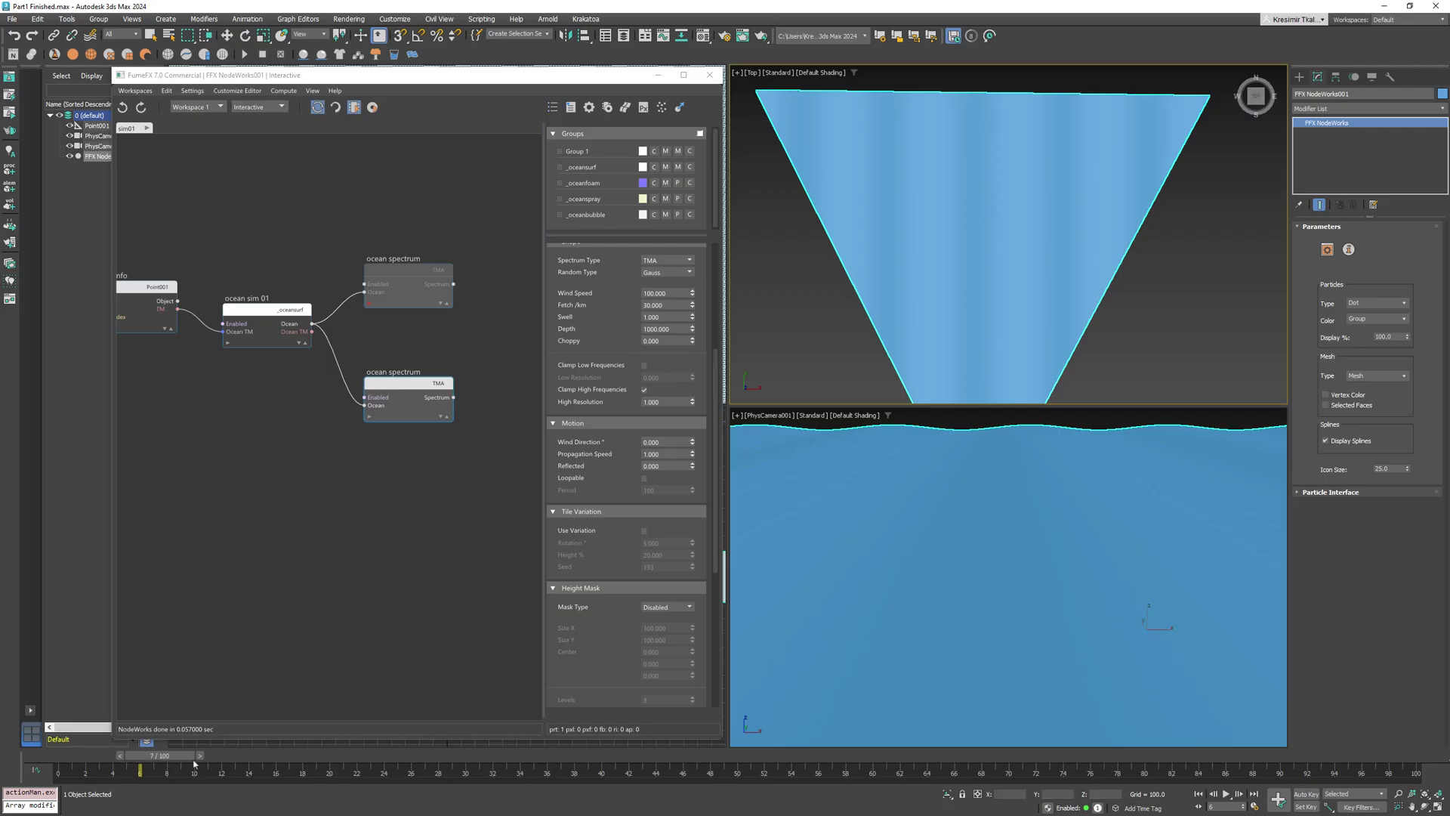
Step: Set Propagation Speed to 2 and turn on tile variation
left_click_drag(670, 456, 574, 457)
type("2")
key("Return")
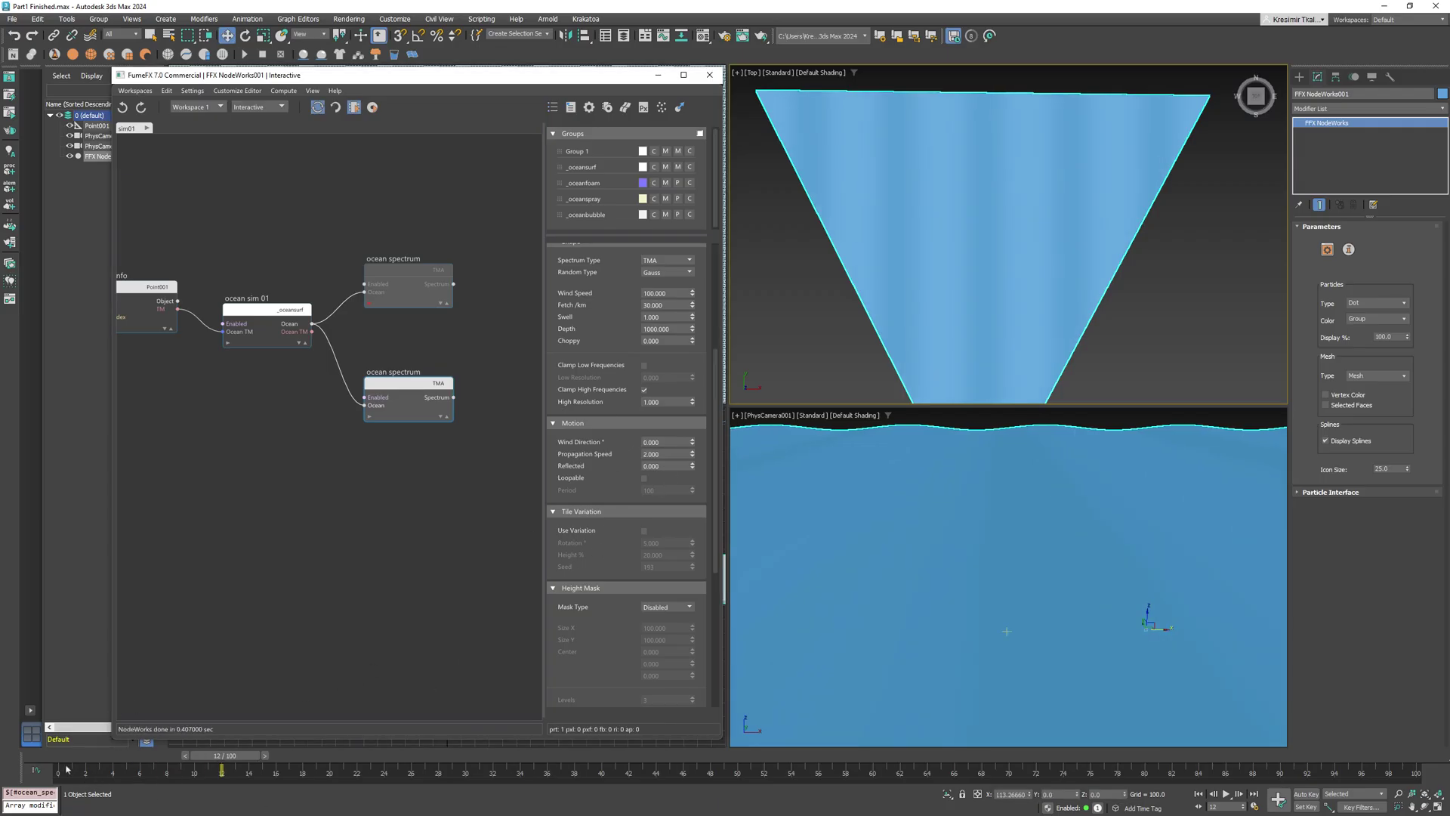
left_click_drag(63, 763, 337, 766)
left_click(644, 531)
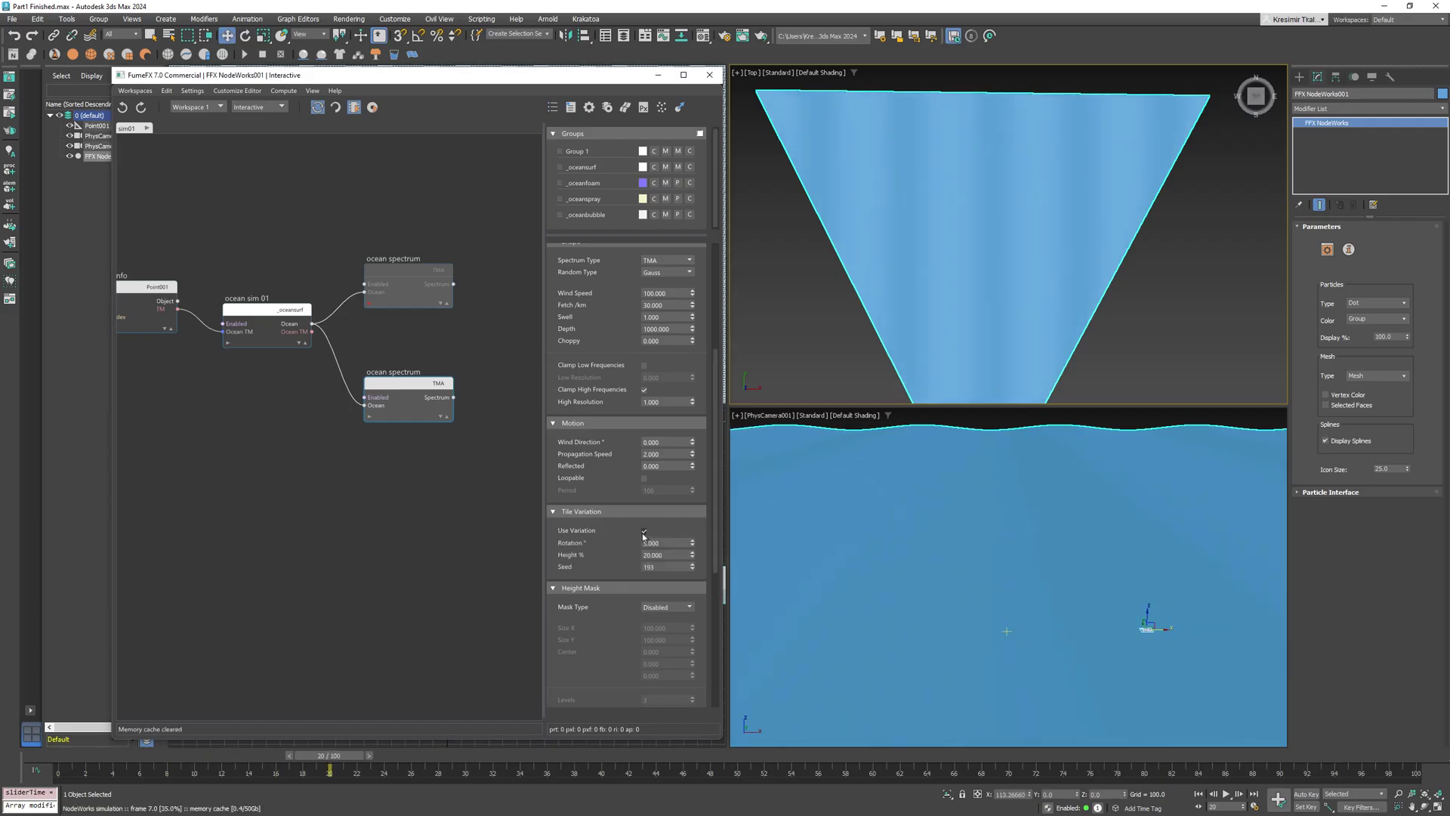
Step: Reset the tile variation Rotation to zero and re-enable the upper ocean spectrum node
right_click(693, 544)
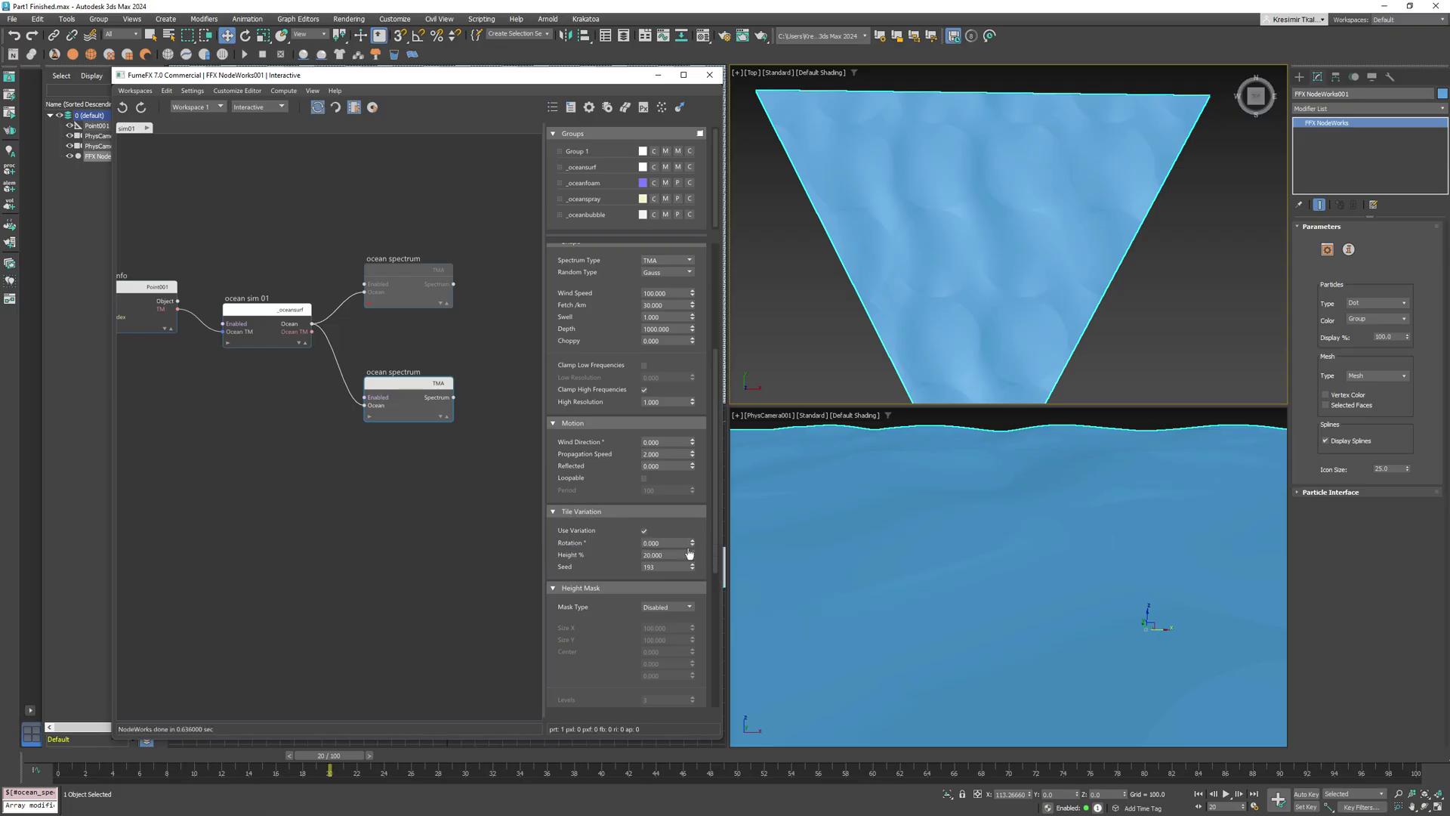
left_click_drag(43, 757, 203, 767)
key("w")
left_click(370, 306)
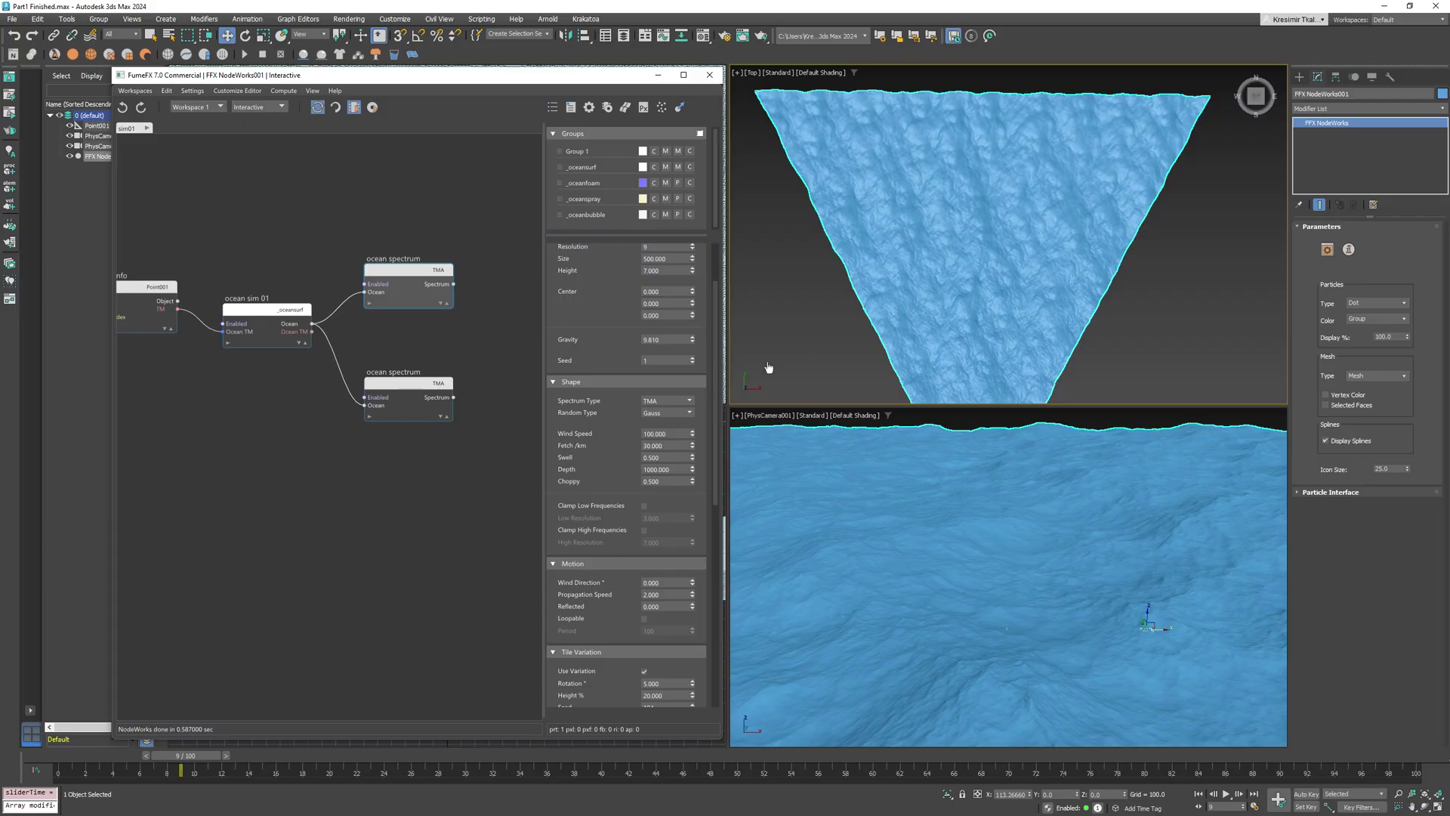
middle_click_drag(985, 307, 976, 263)
left_click(52, 757)
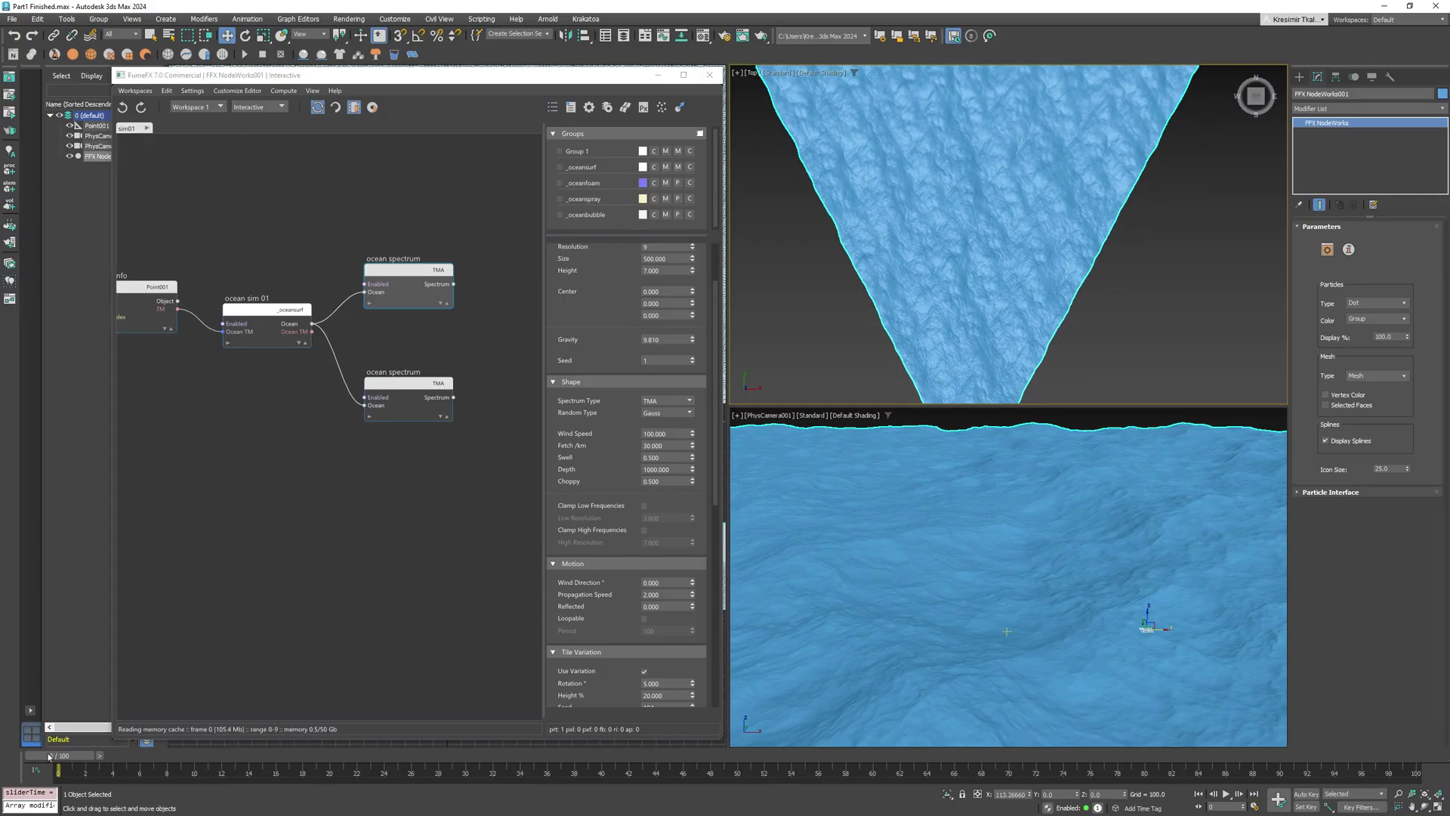
left_click_drag(50, 757, 380, 736)
Step: Set the upper spectrum's wave Height to 5
scroll(597, 348, "up", 2)
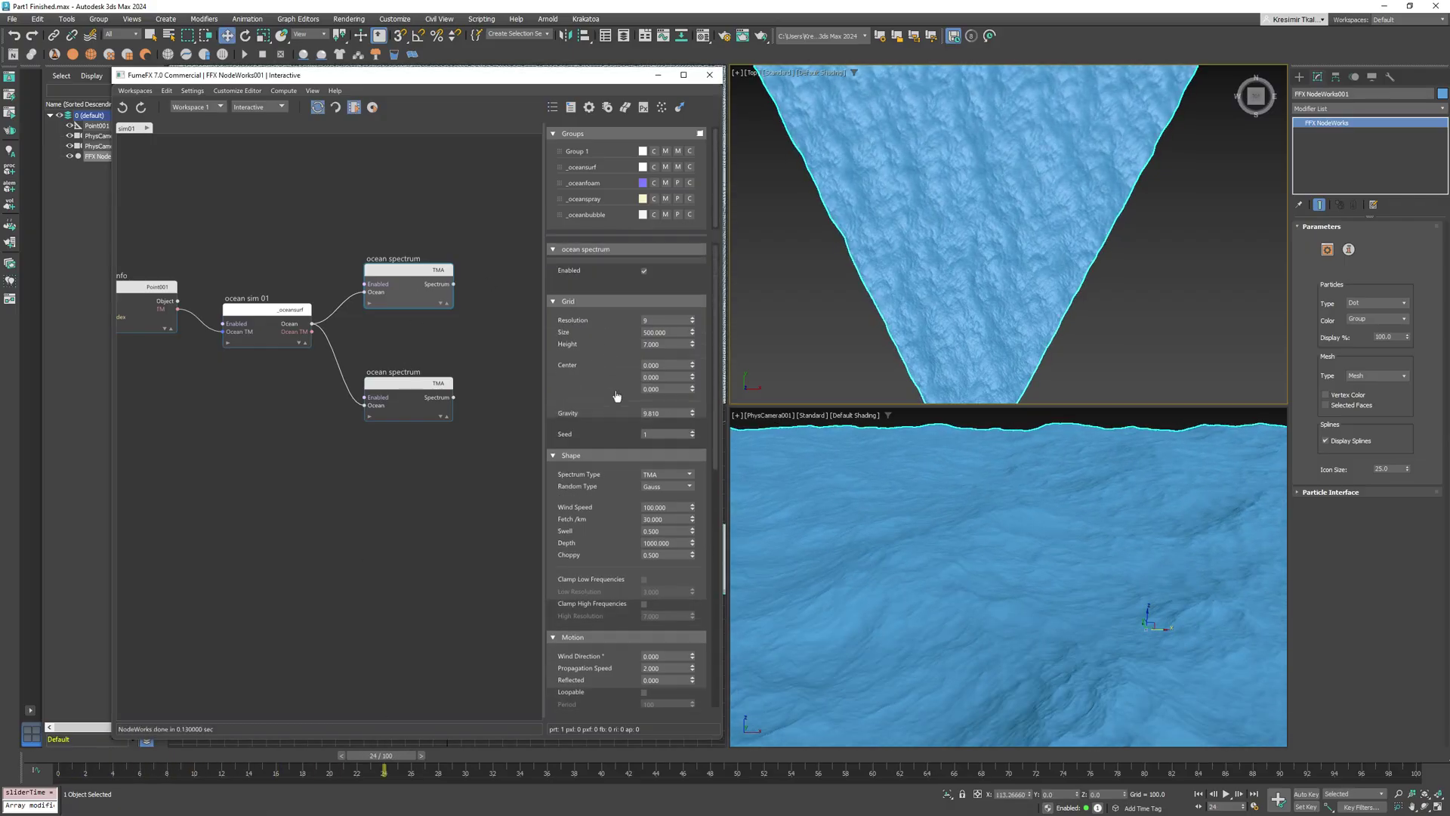
double_click(671, 345)
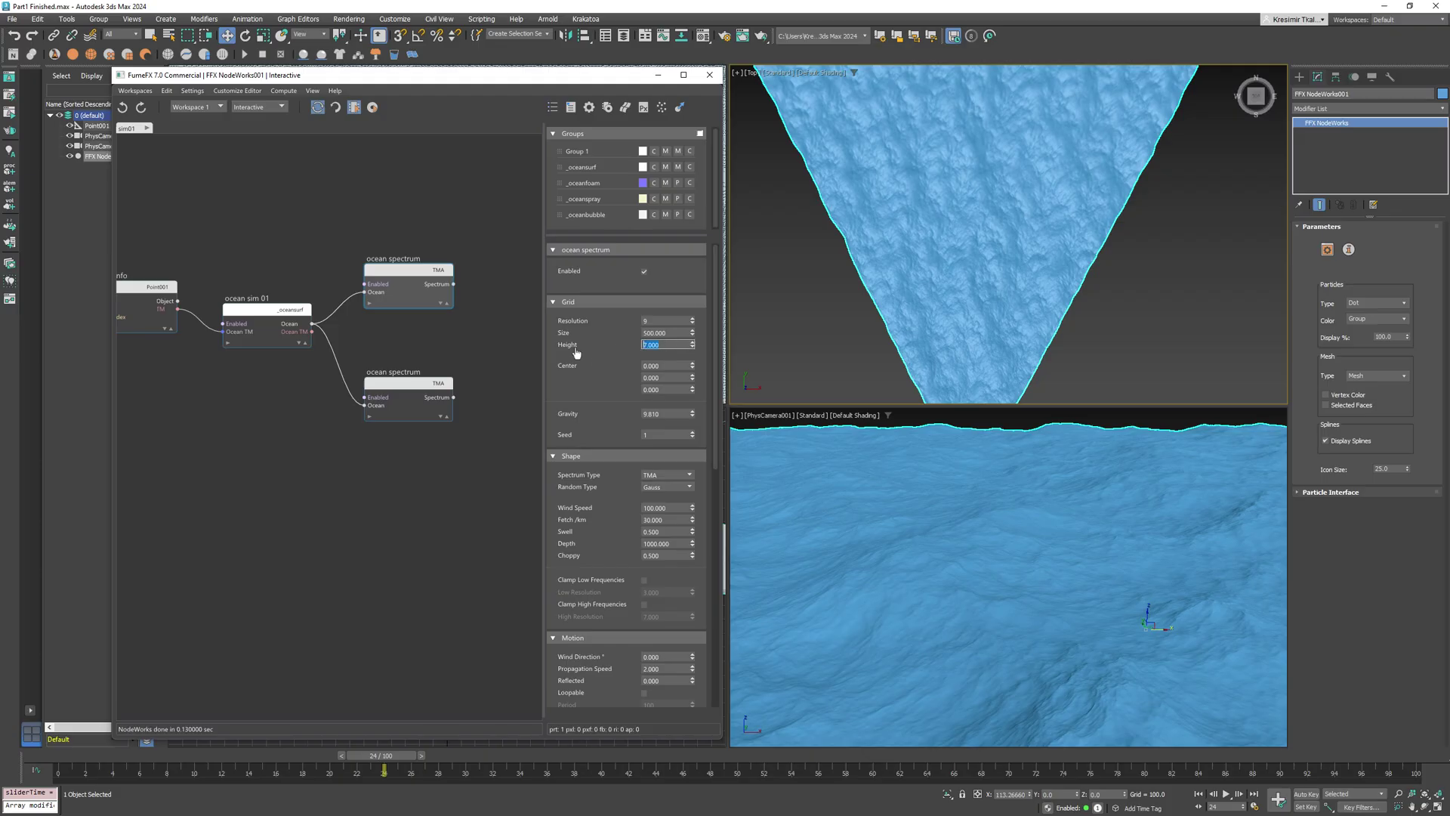
type("5")
key("Return")
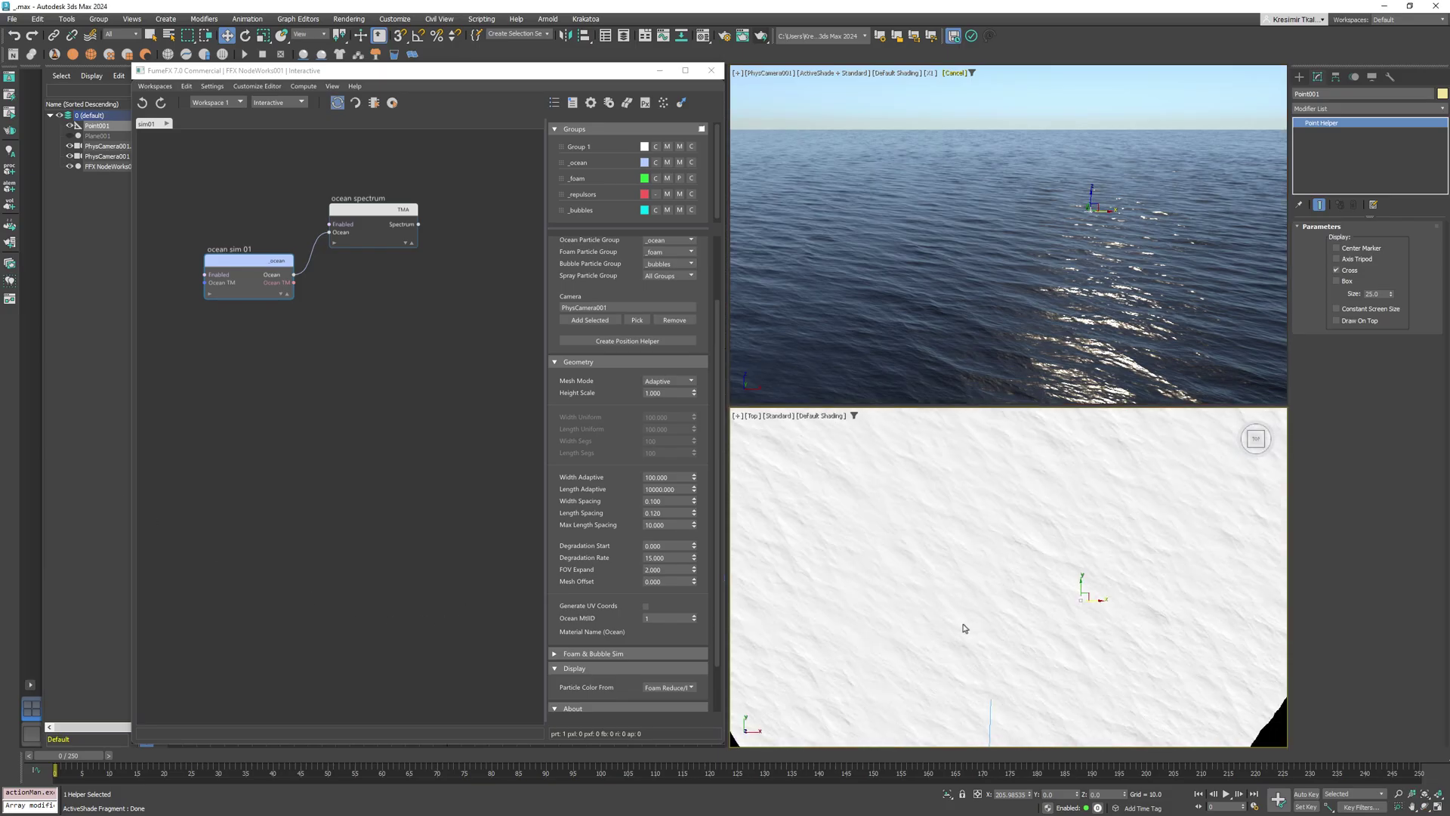
Step: Frame the ocean mesh in the top view, then show the camera view shaded
key("t")
middle_click_drag(953, 655, 1003, 436)
scroll(1033, 642, "up", 2)
middle_click_drag(1036, 626, 1011, 438)
scroll(1012, 638, "up", 10)
scroll(1019, 602, "down", 2)
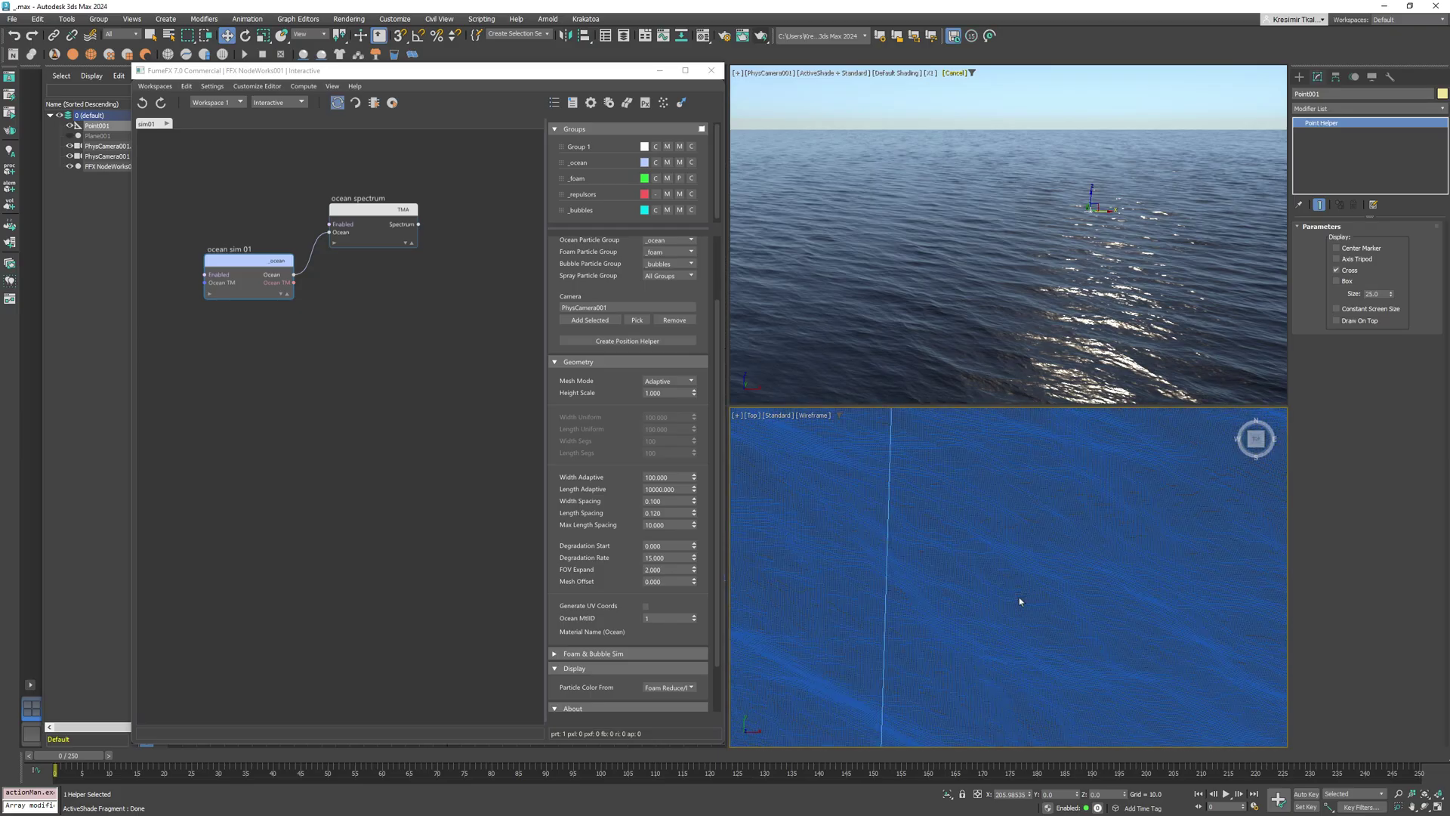
scroll(1019, 601, "down", 2)
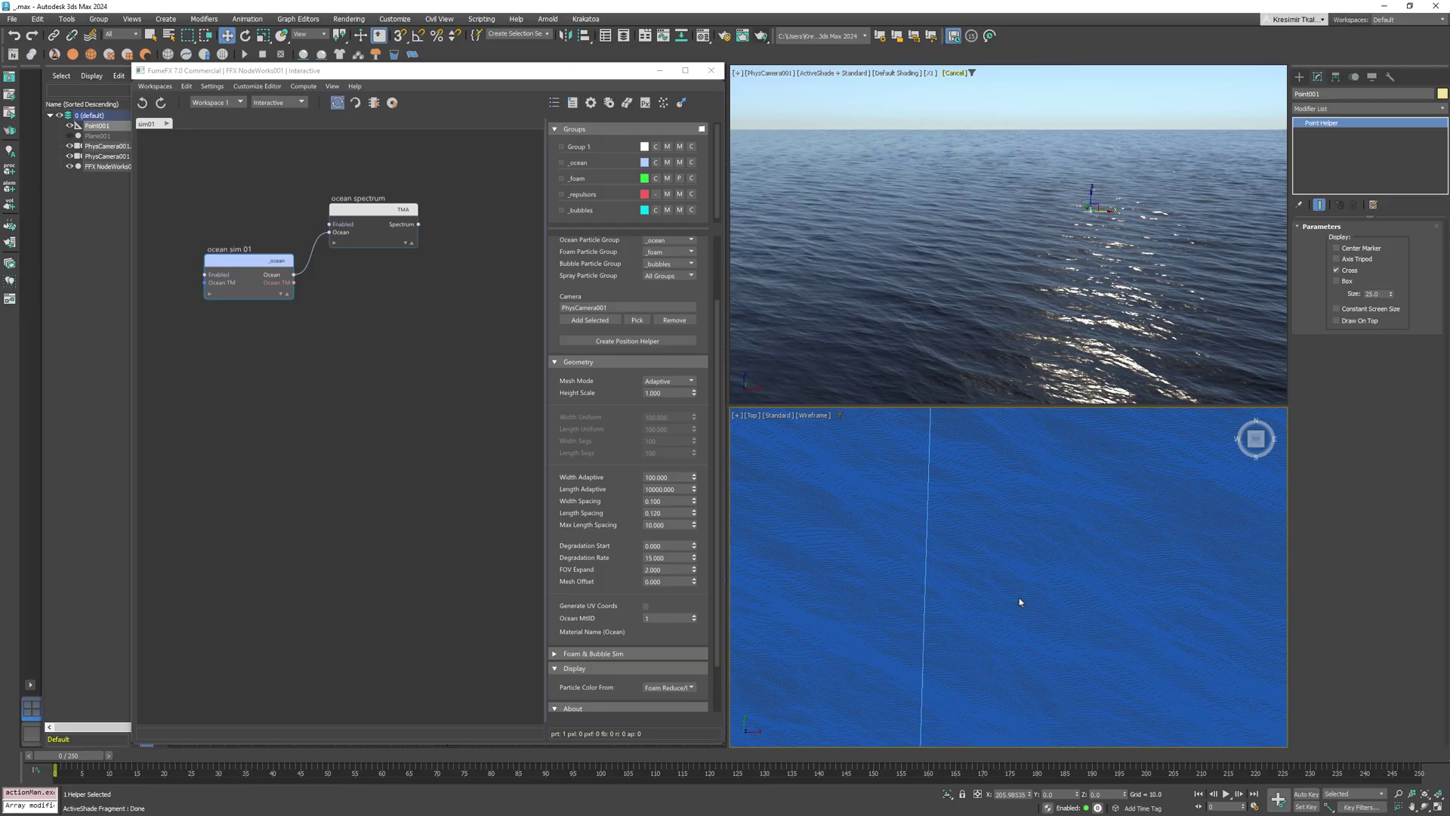
key("c")
key("F3")
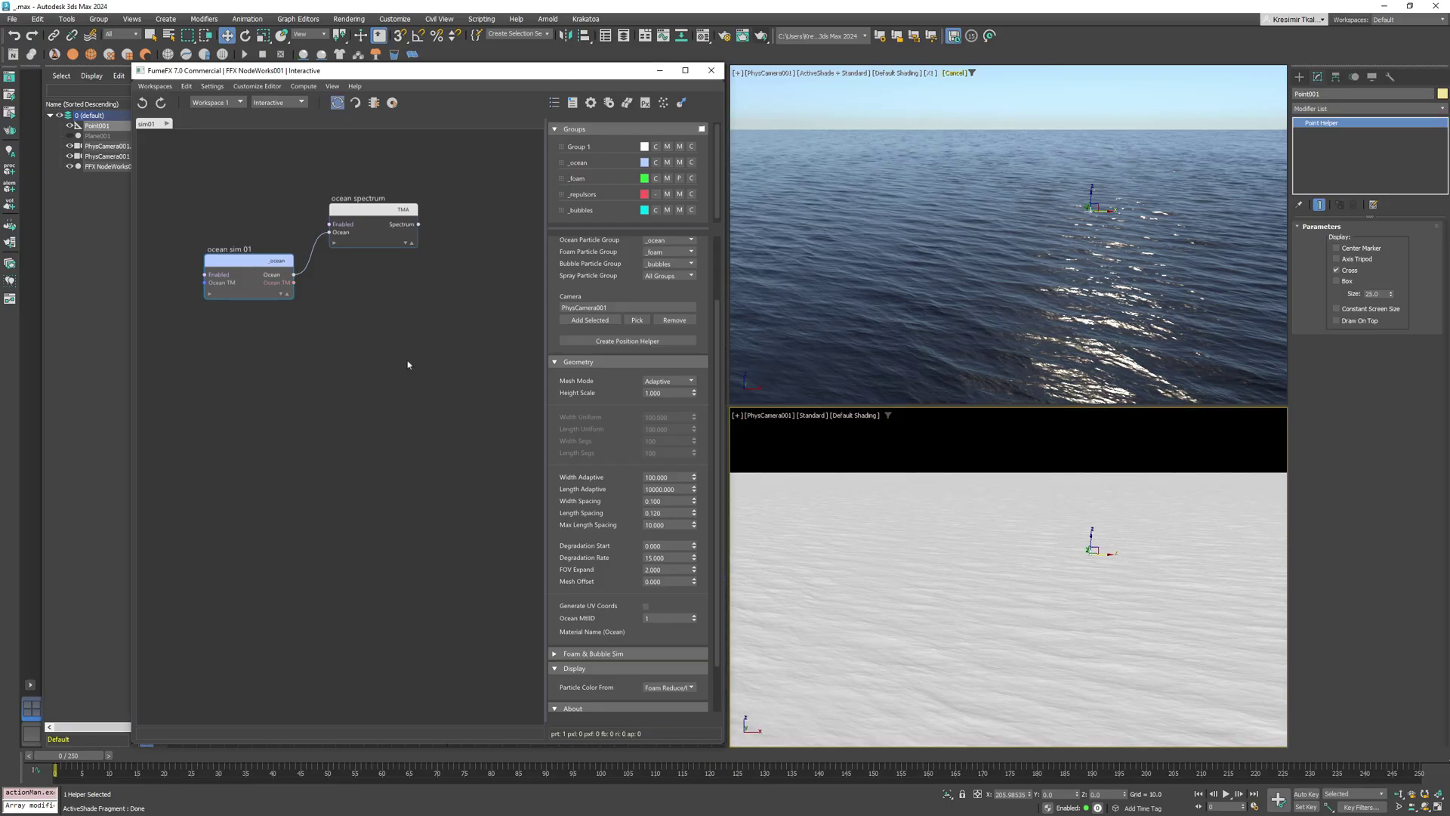
Step: Make the ocean mesh Uniform, 1000 × 1000, with 800 width and 600 length segments
left_click(672, 380)
left_click(664, 406)
left_click(647, 417)
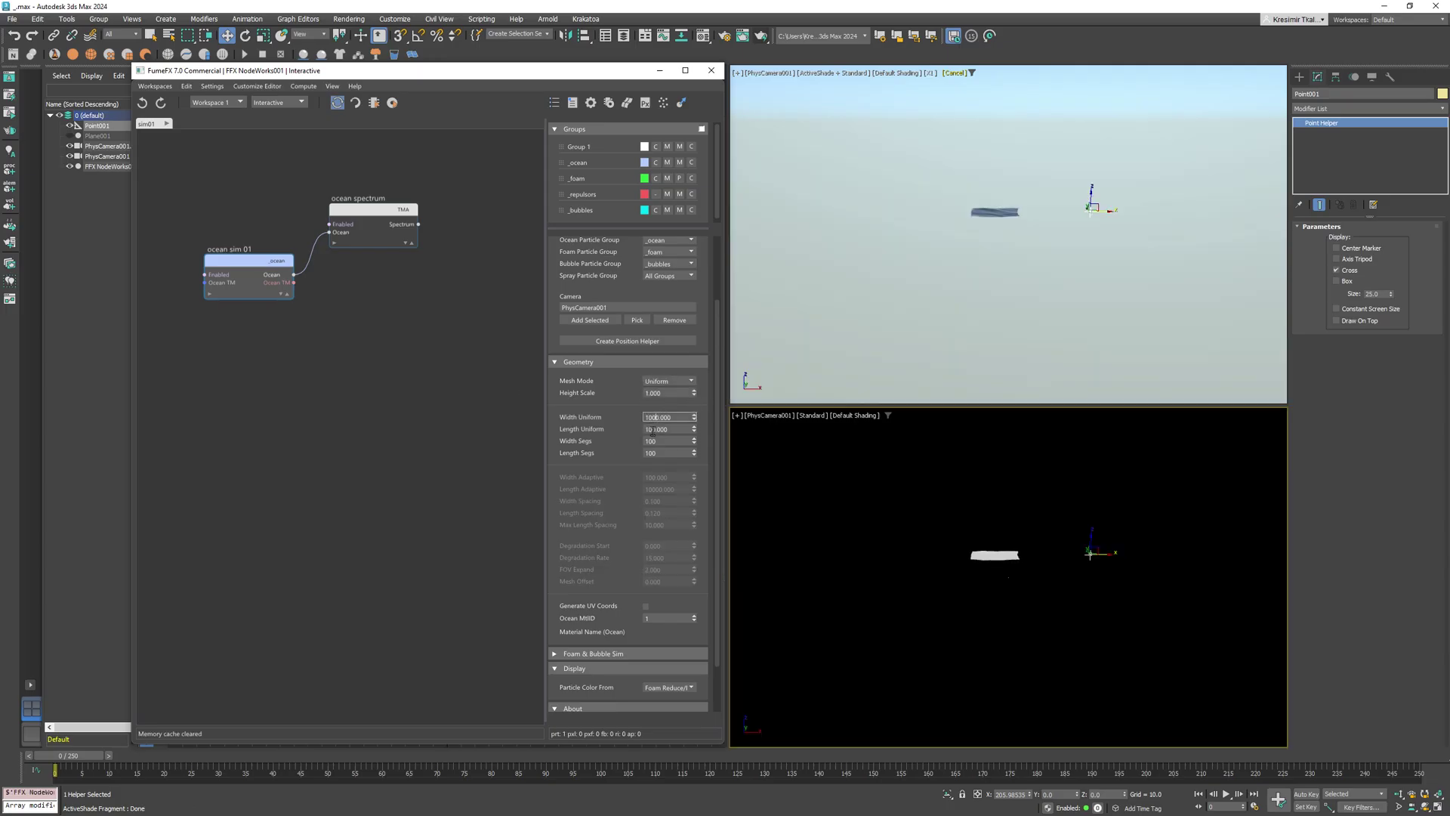
left_click(652, 429)
type("00")
left_click_drag(664, 441, 597, 440)
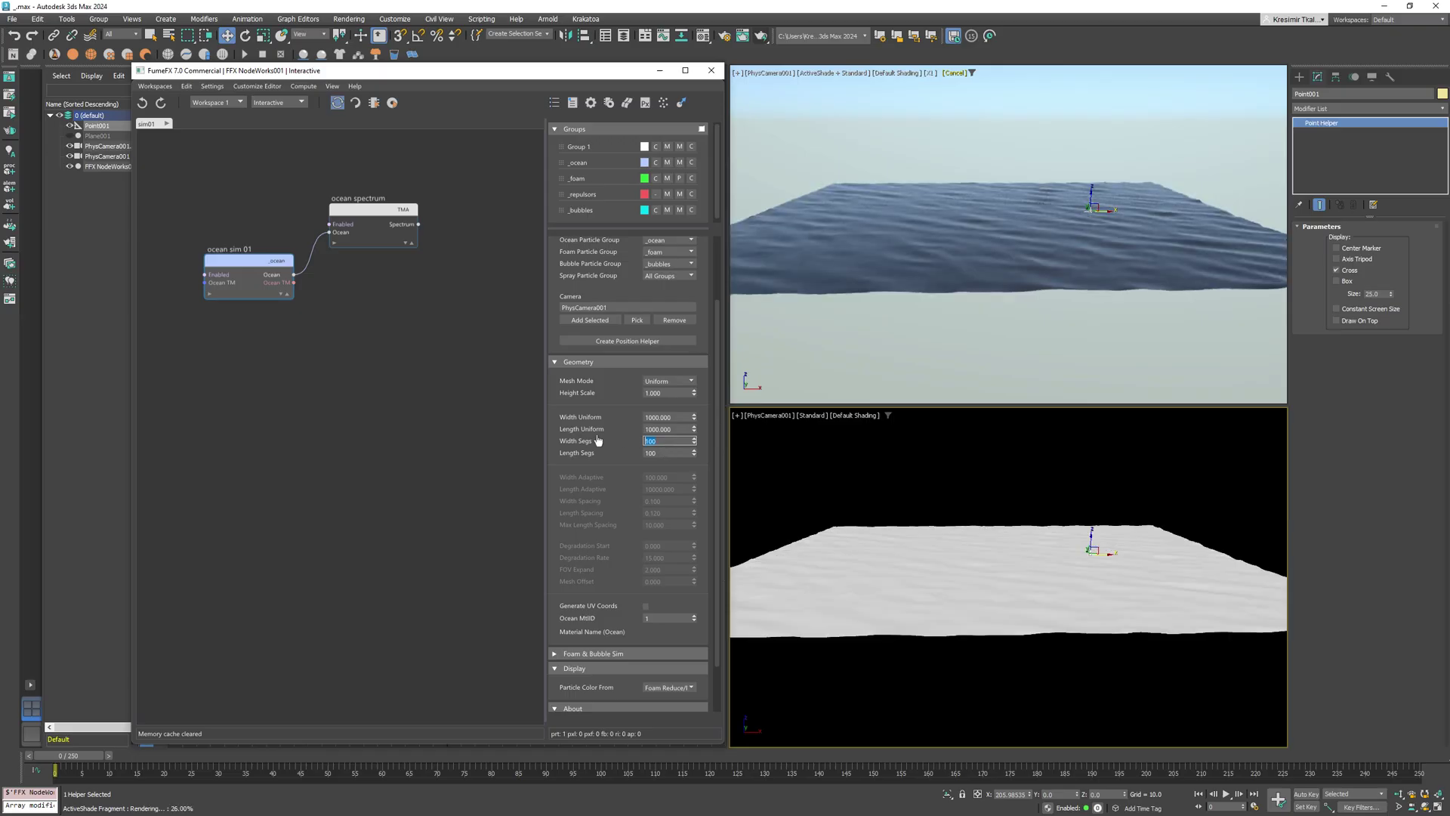
type("800")
key("Tab")
type("600")
key("Return")
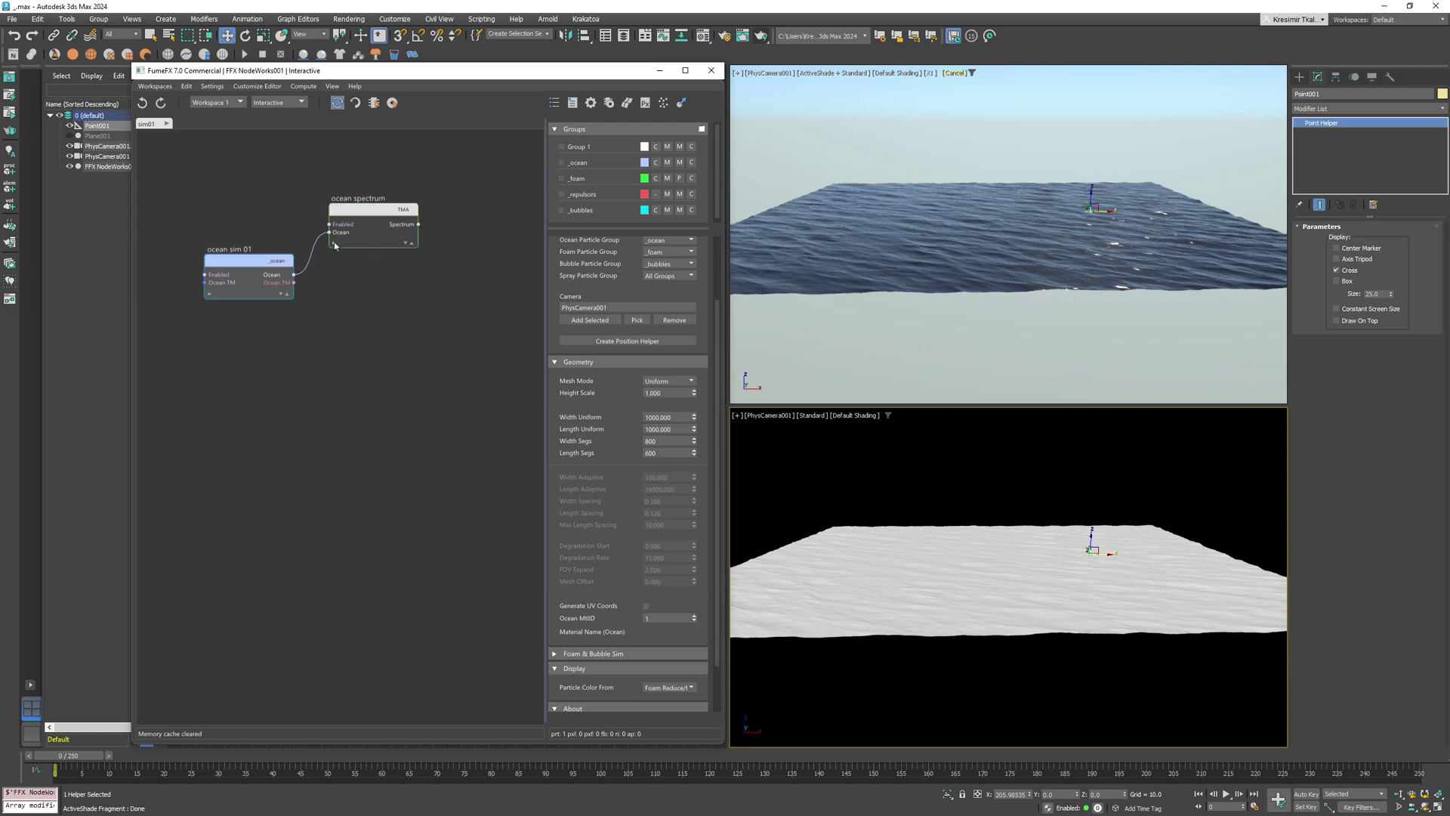
Step: Replace the TMA link with a new Phillips ocean spectrum node wired to the sim
left_click_drag(334, 245, 341, 327)
mouse_move(394, 512)
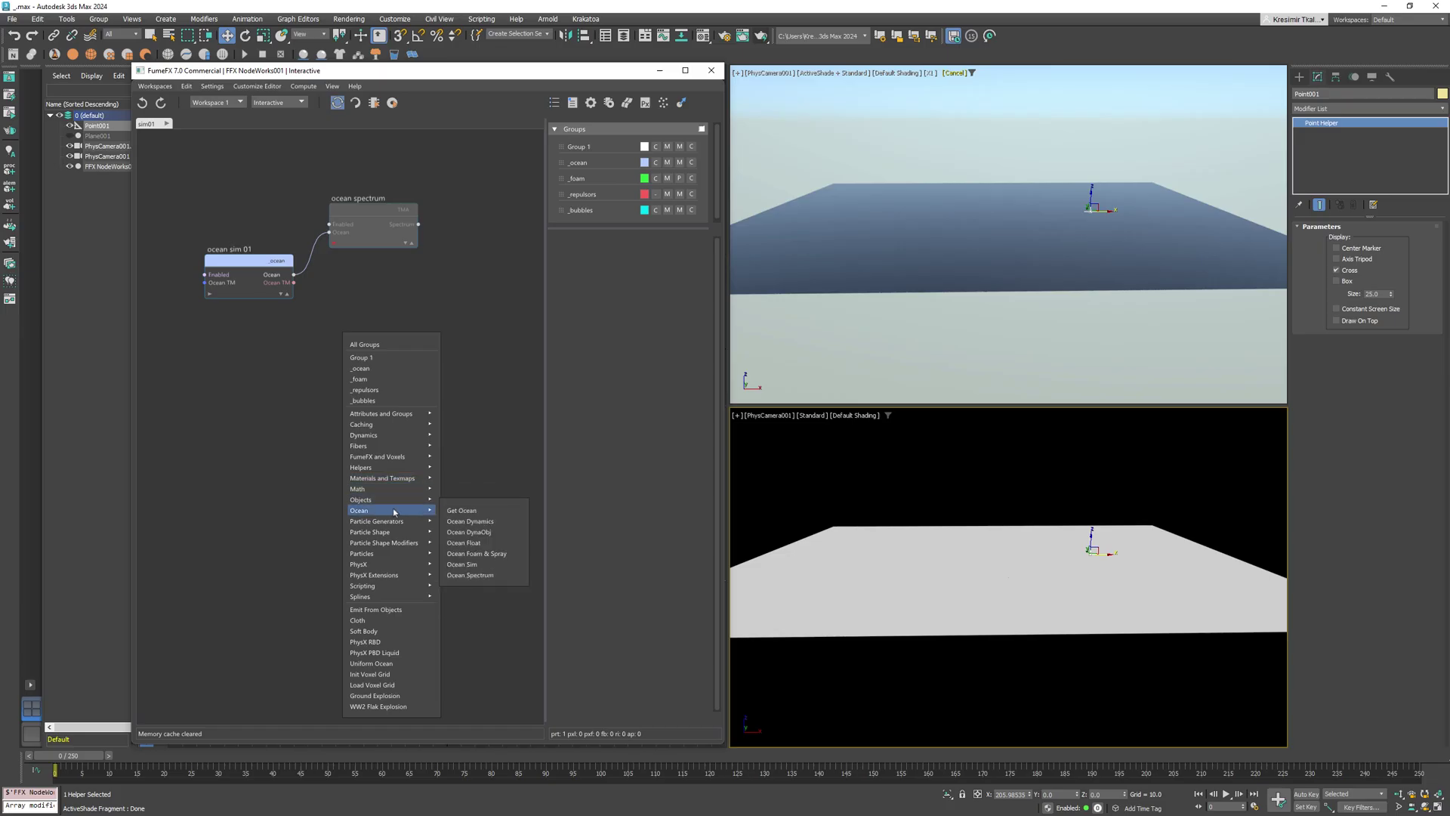
left_click(470, 575)
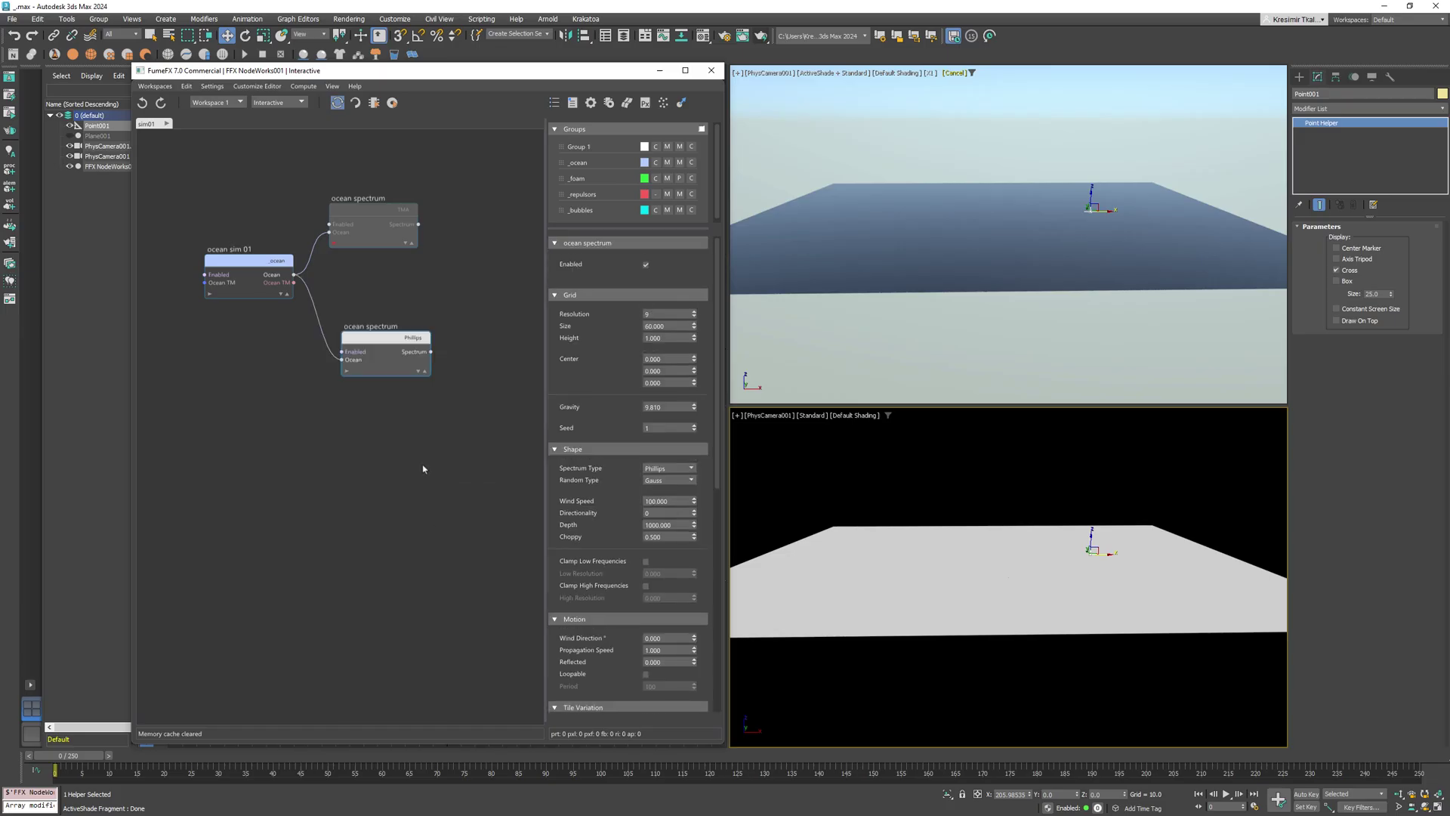
left_click_drag(386, 343, 374, 340)
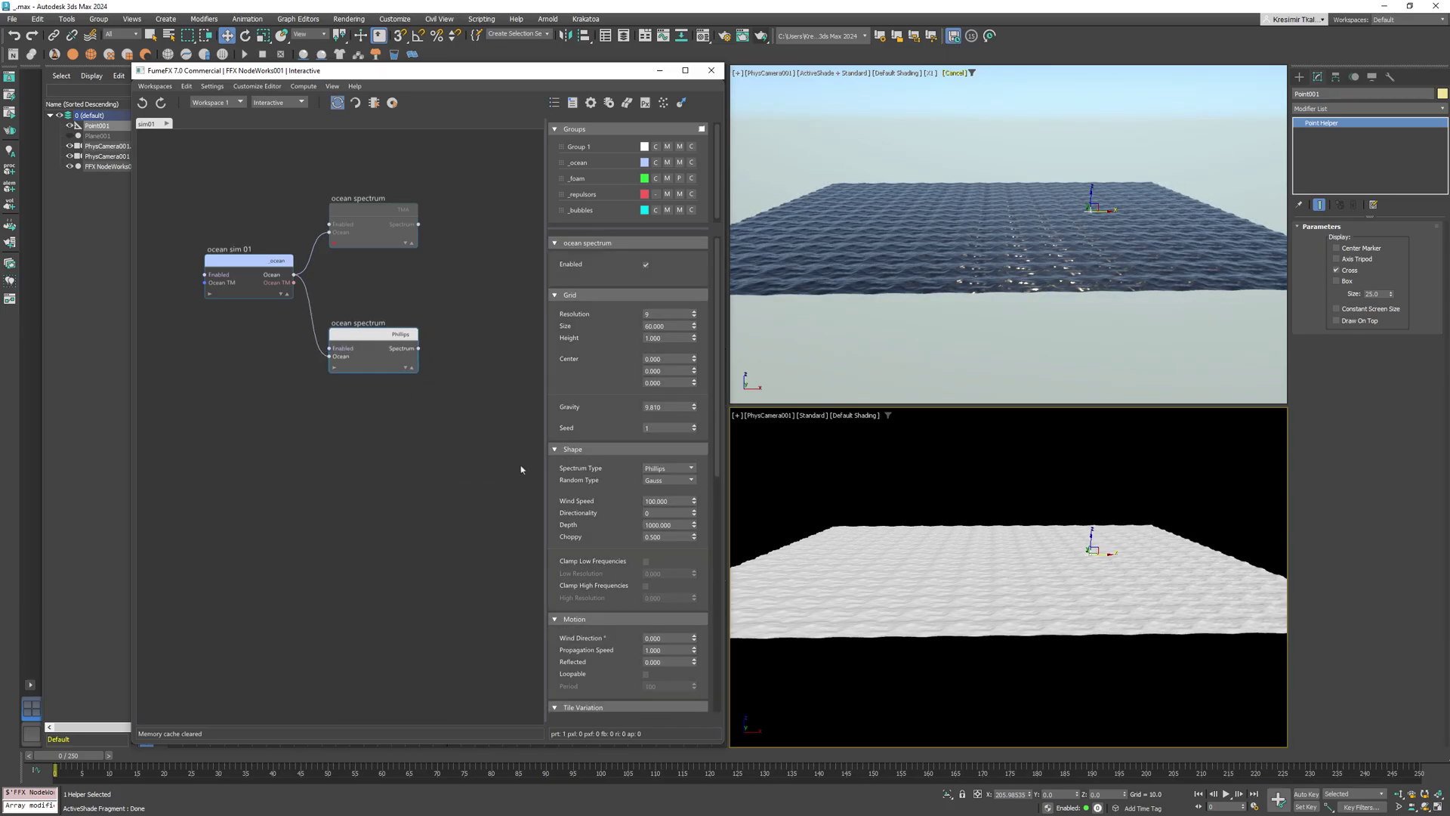
Step: Enable tile variation on the Phillips spectrum with Rotation 2
scroll(631, 648, "down", 5)
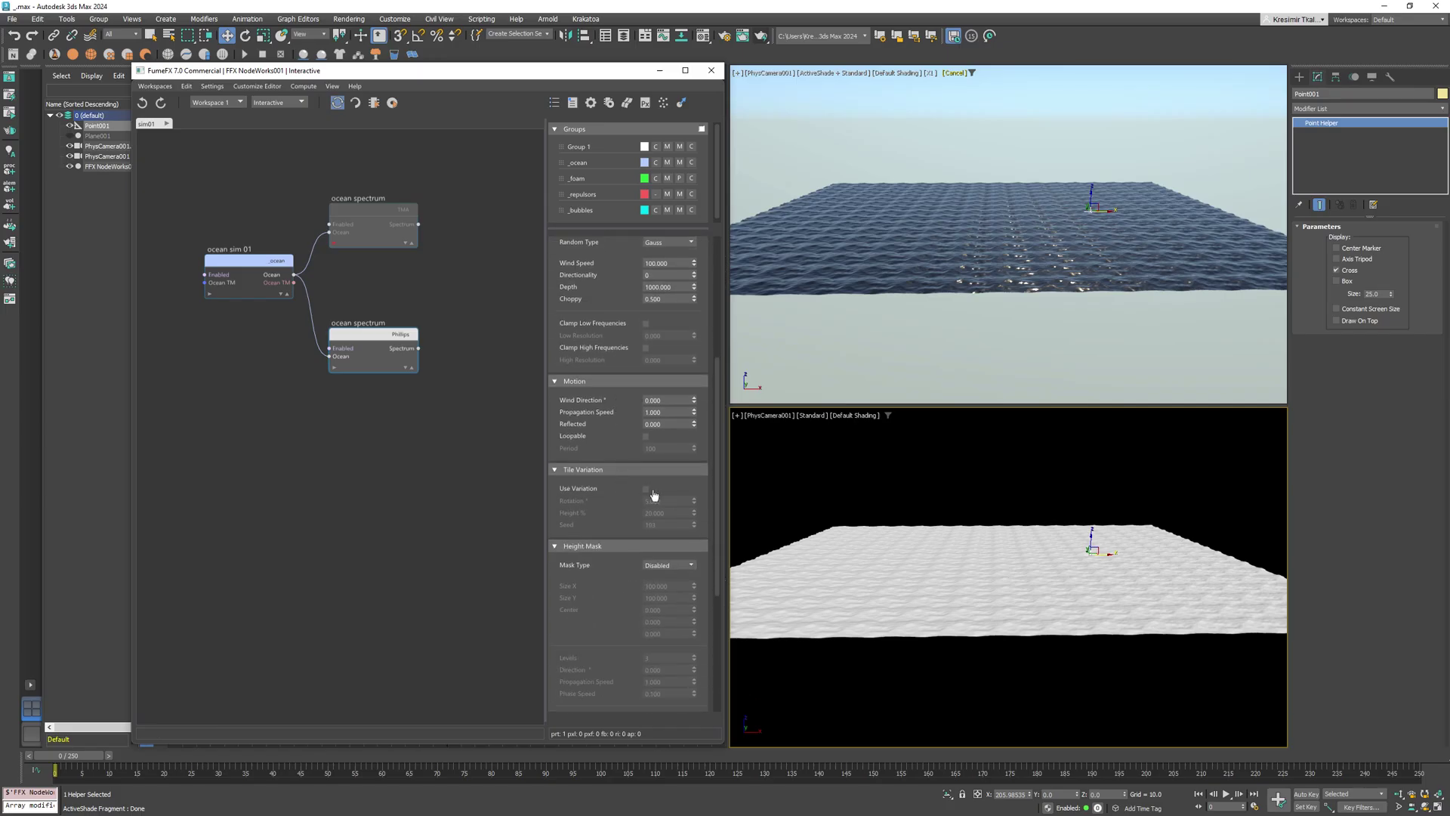
left_click(646, 488)
key("Tab")
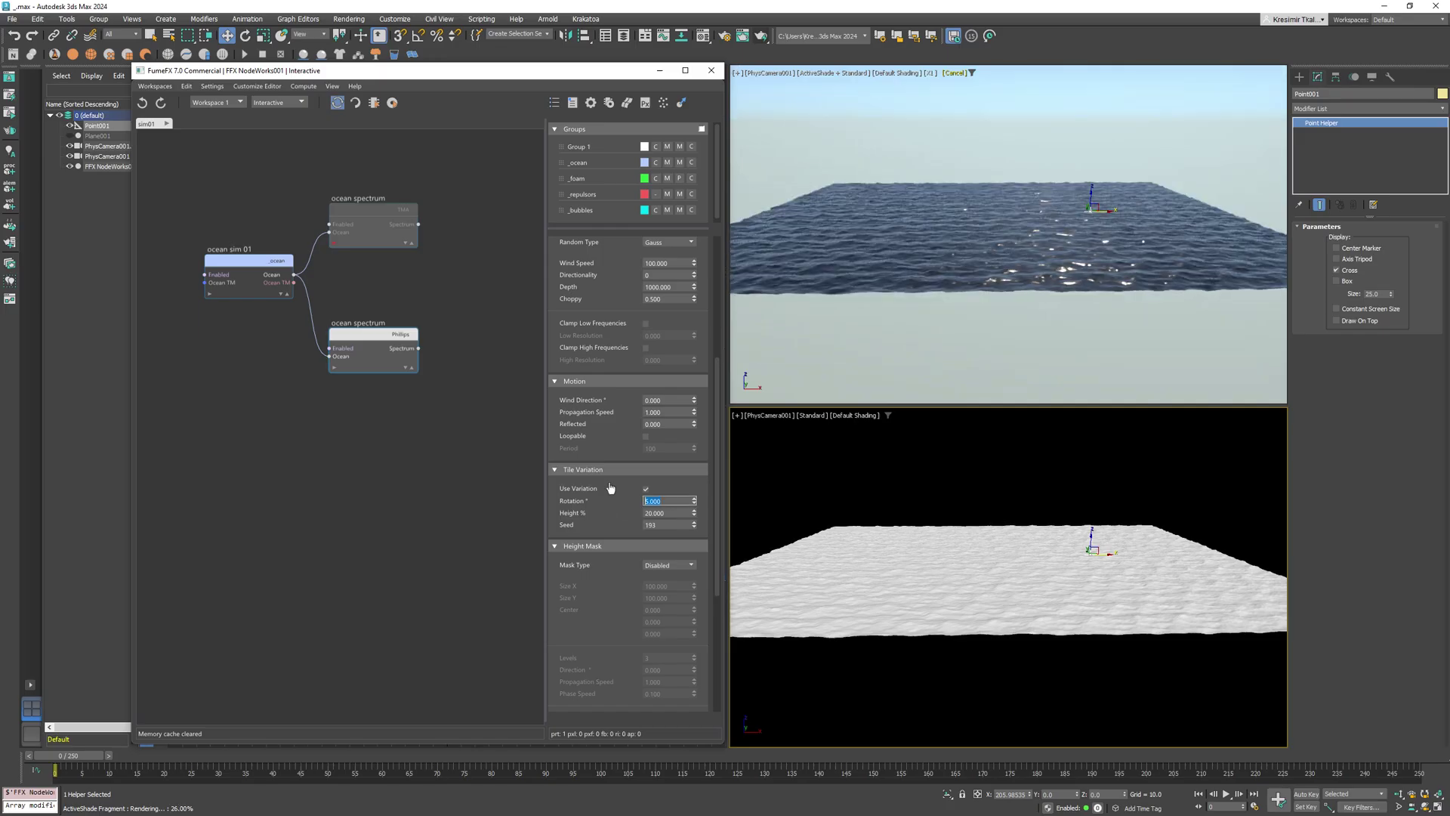
type("2")
key("Return")
right_click(927, 487)
key("Escape")
Step: Inspect the ocean in perspective, toggling tile variation off and back on to compare
key("p")
middle_click_drag(926, 518, 989, 545, "alt")
scroll(993, 559, "down", 4)
scroll(993, 558, "up", 6)
key("F3")
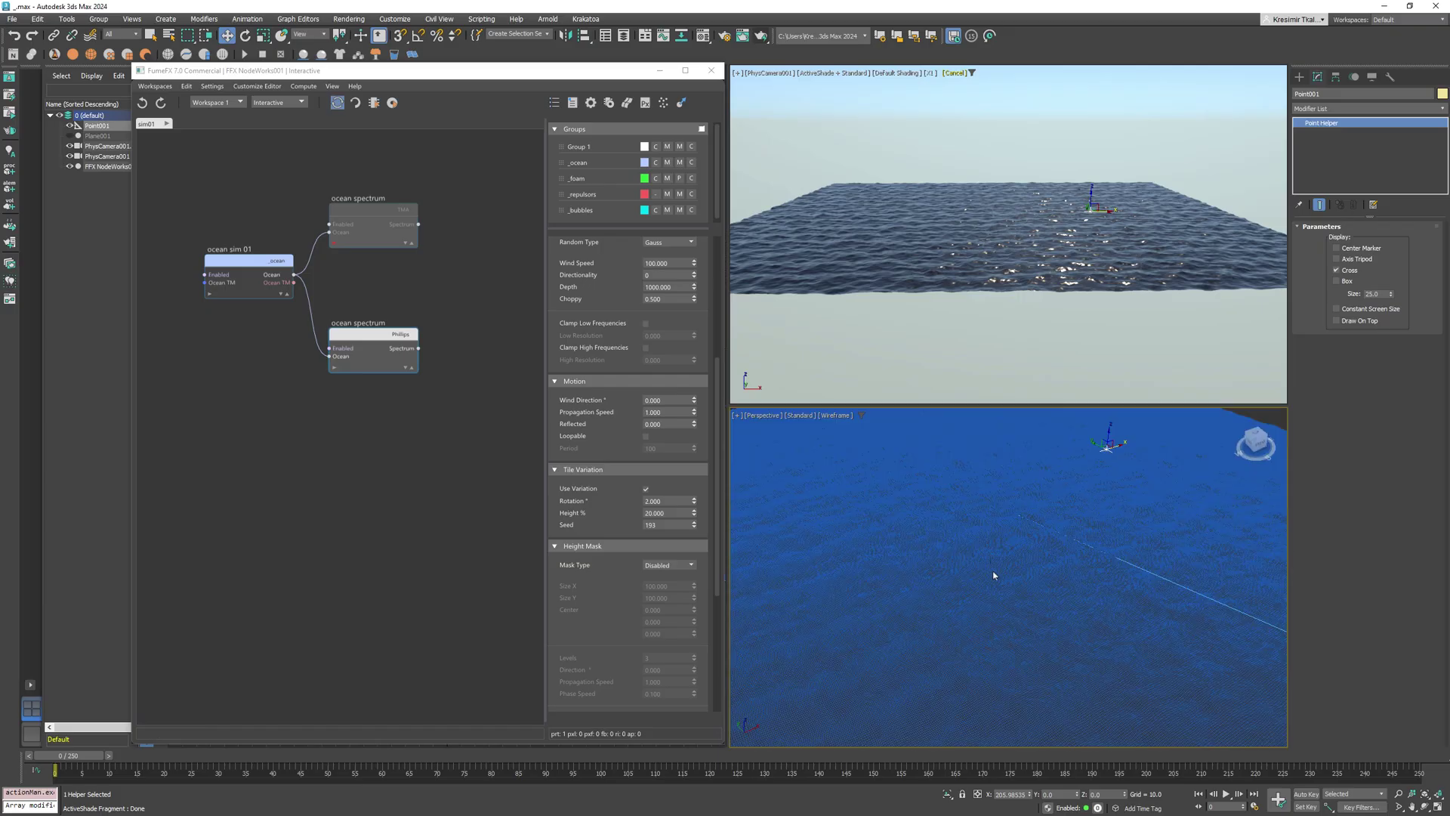
key("F3")
scroll(996, 585, "down", 6)
scroll(995, 585, "up", 4)
scroll(995, 585, "down", 2)
middle_click_drag(994, 582, 997, 582)
scroll(629, 499, "up", 3)
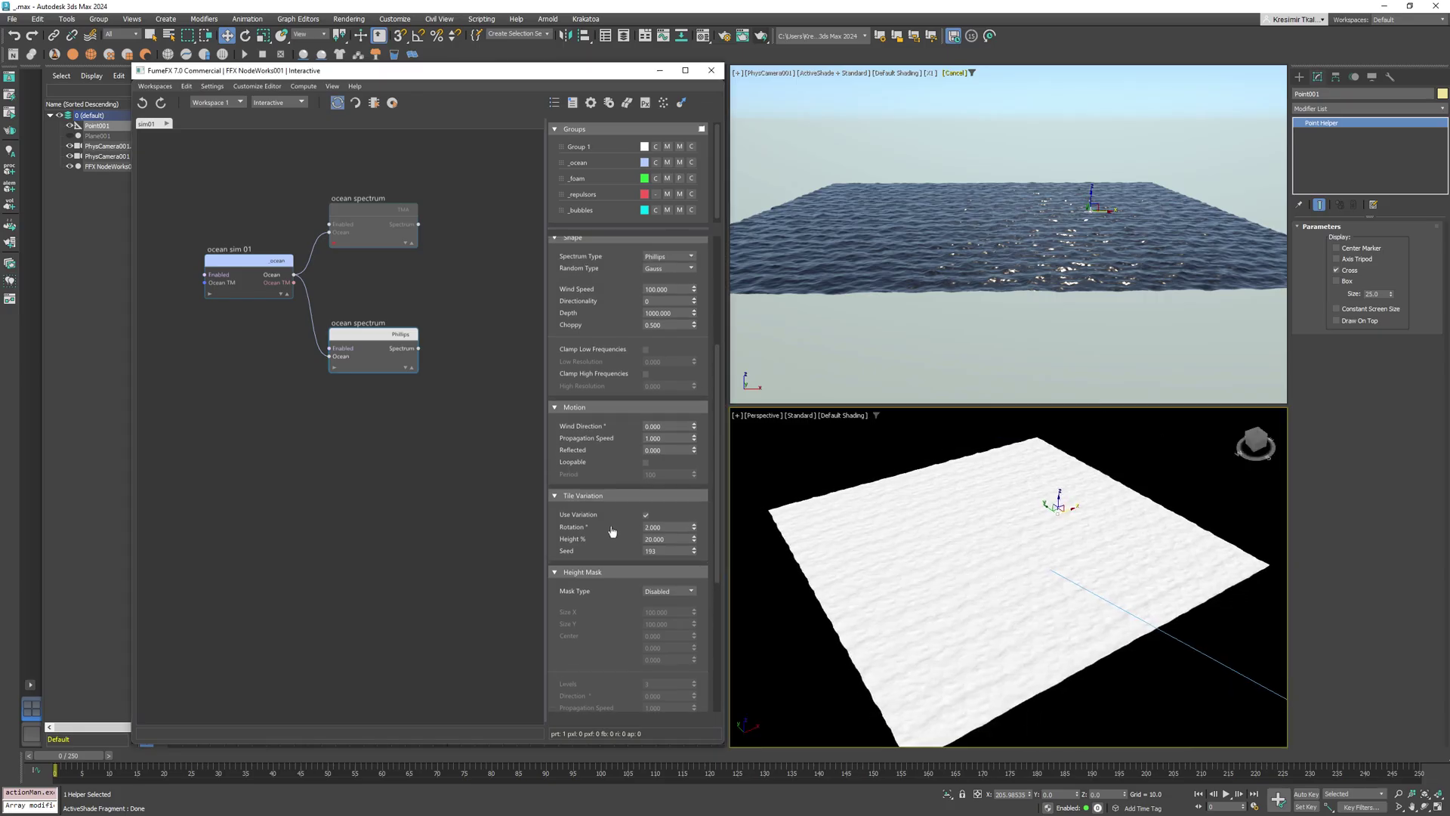
scroll(617, 498, "up", 2)
left_click(646, 568)
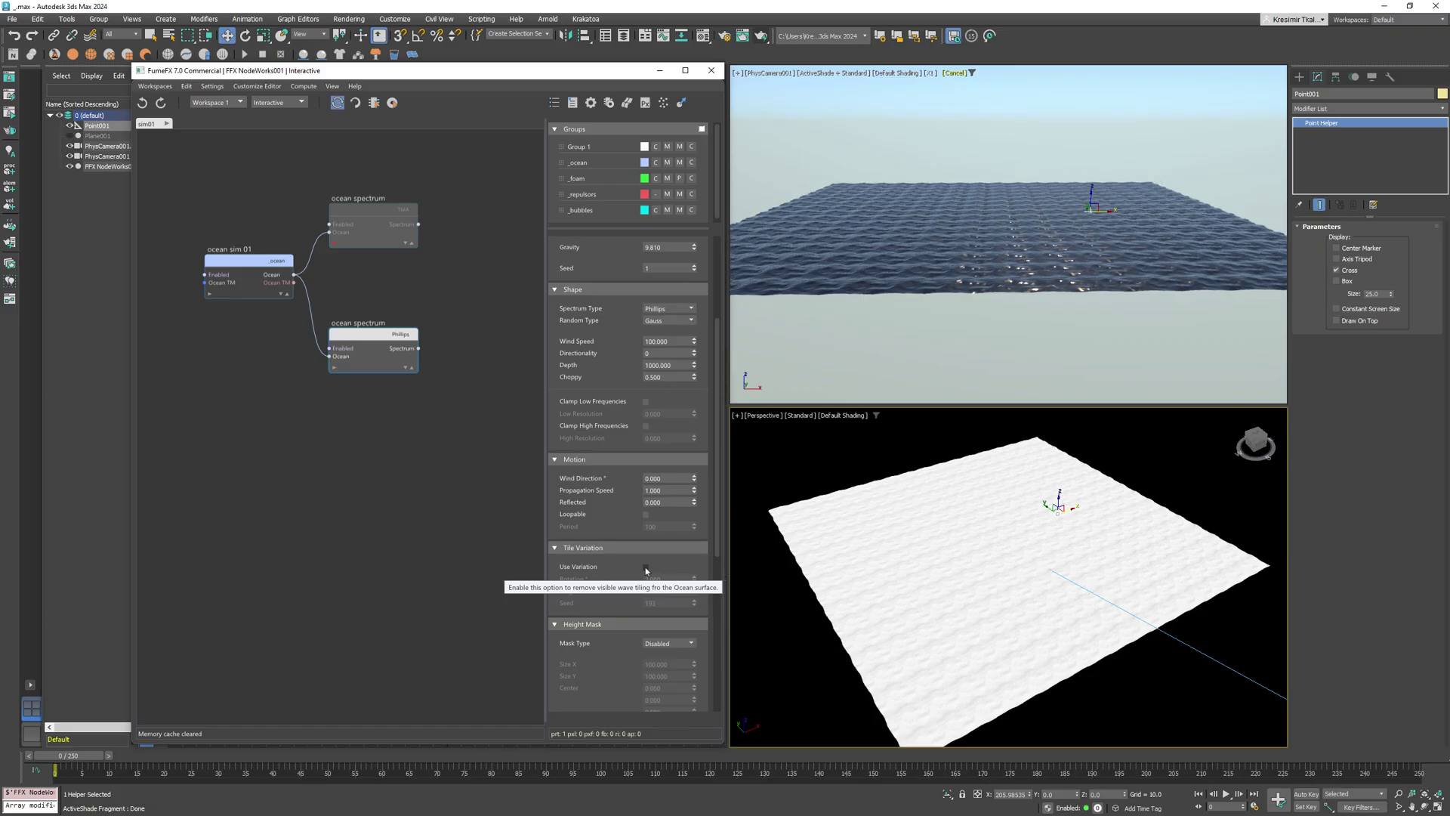
left_click(645, 567)
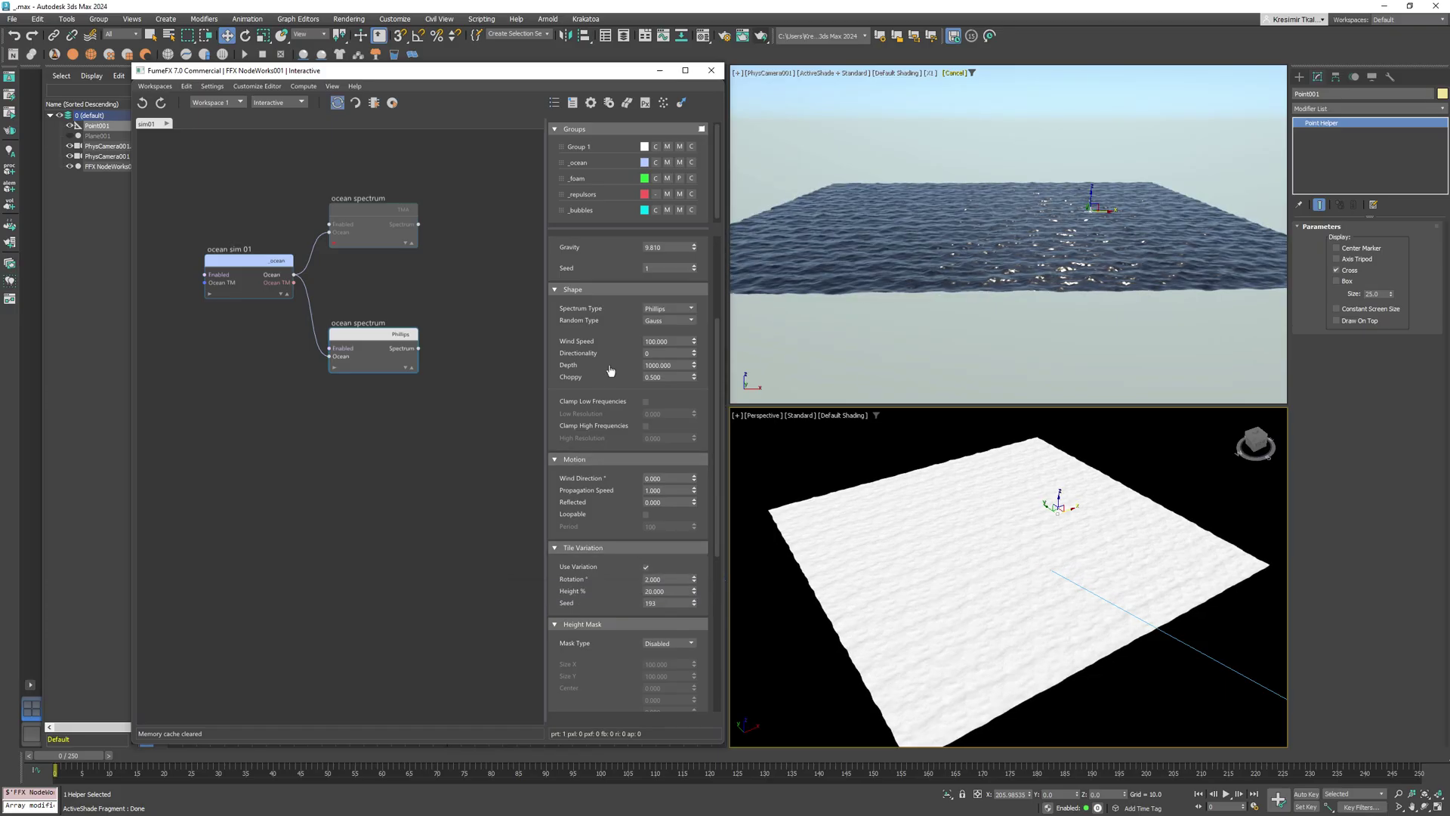
Step: Compare the TMA and Phillips spectrum nodes' settings, ending on Phillips
left_click_drag(610, 386, 610, 521)
left_click(373, 218)
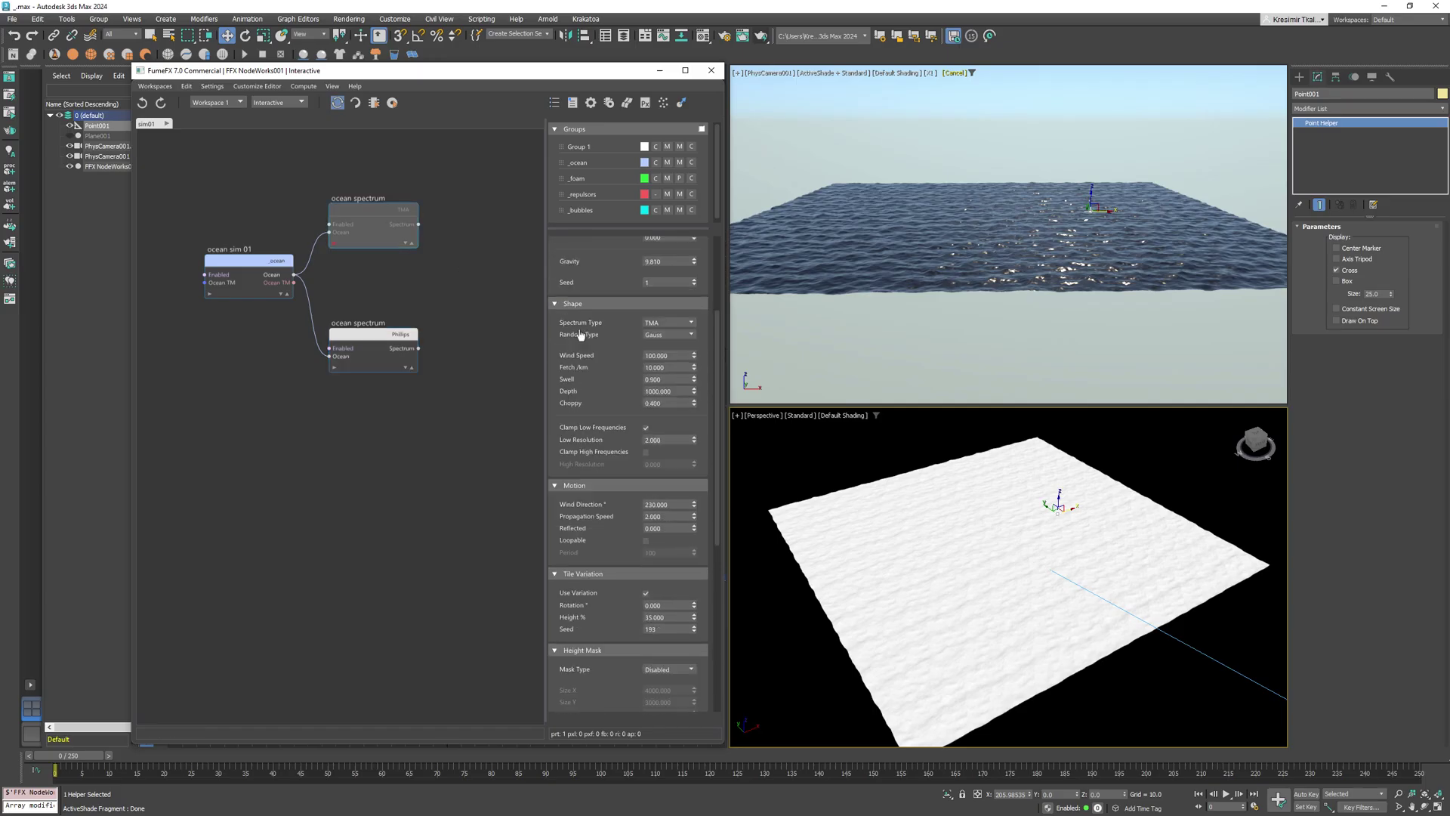
scroll(601, 377, "up", 3)
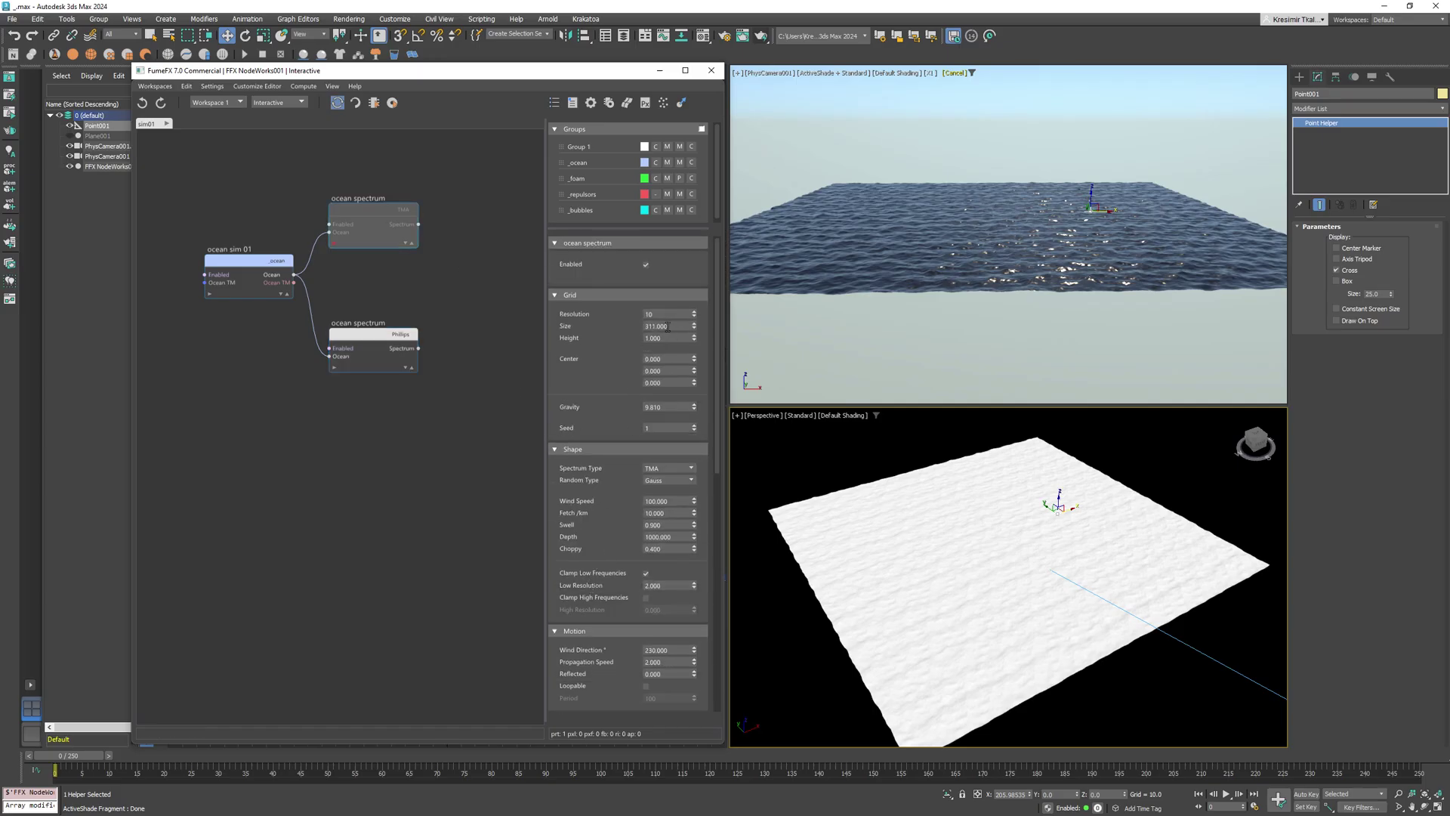
left_click(407, 329)
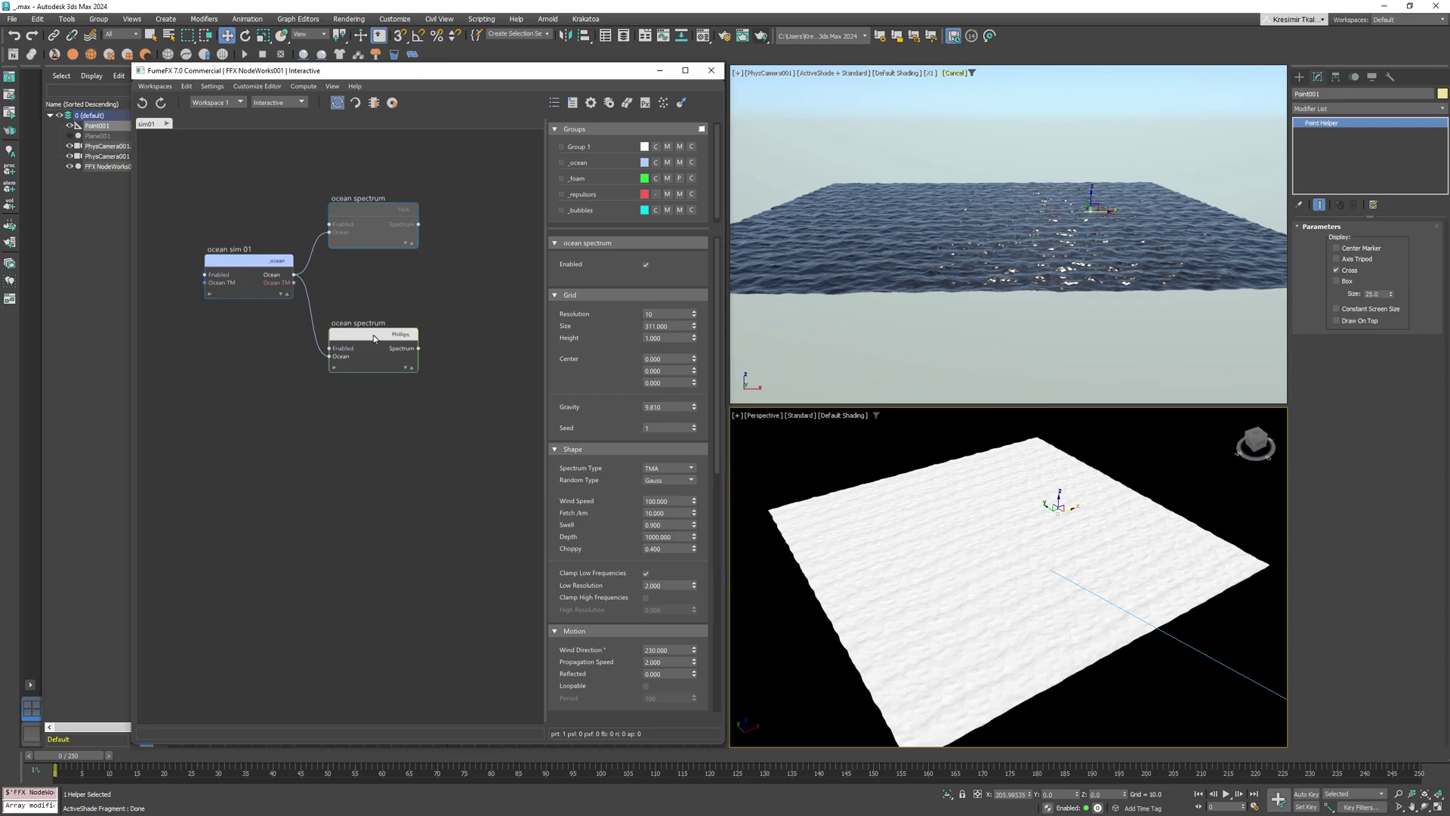
Step: Set the Phillips spectrum Resolution to 10 and Size to 71
left_click(694, 312)
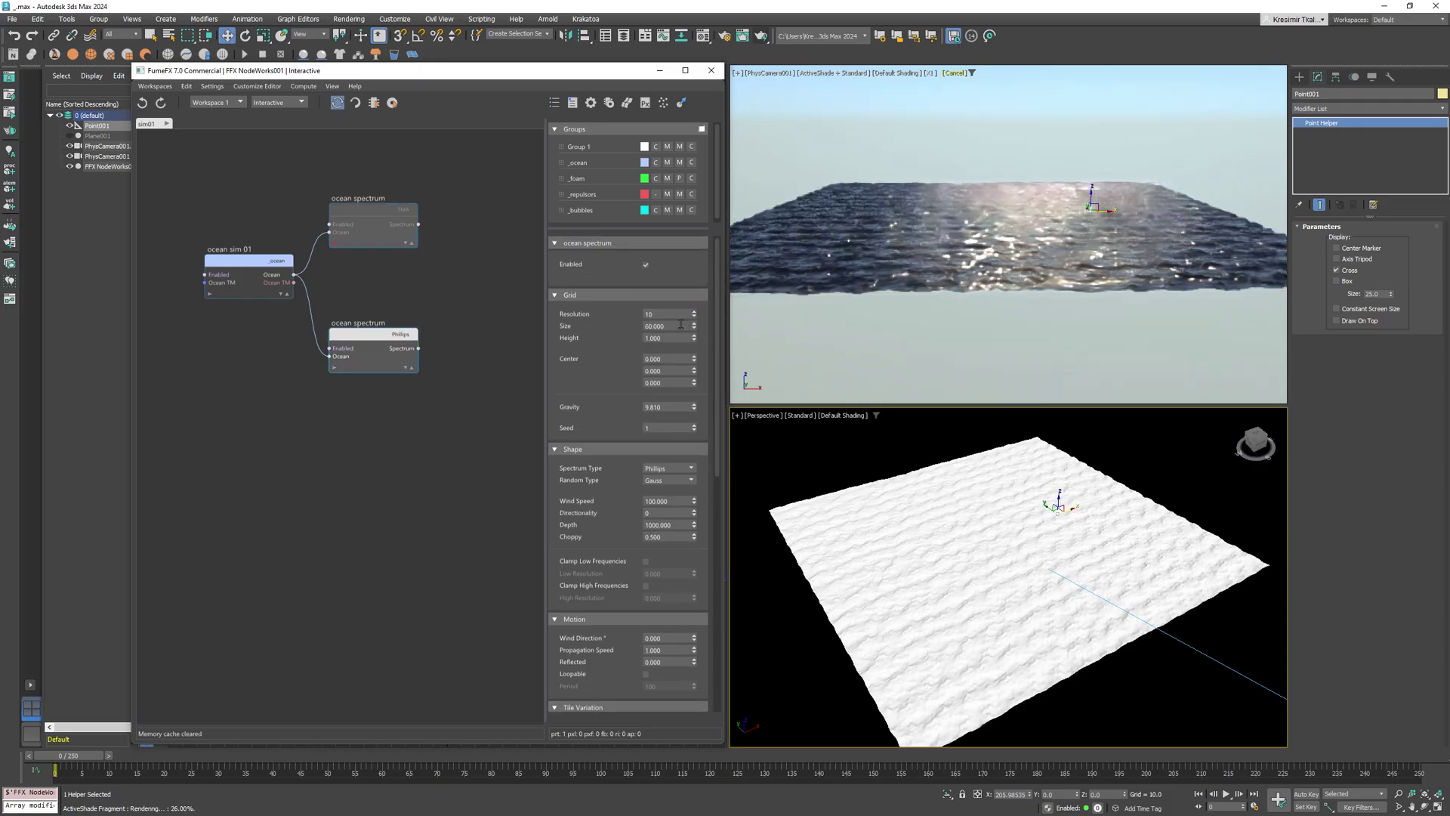
double_click(667, 326)
type("7")
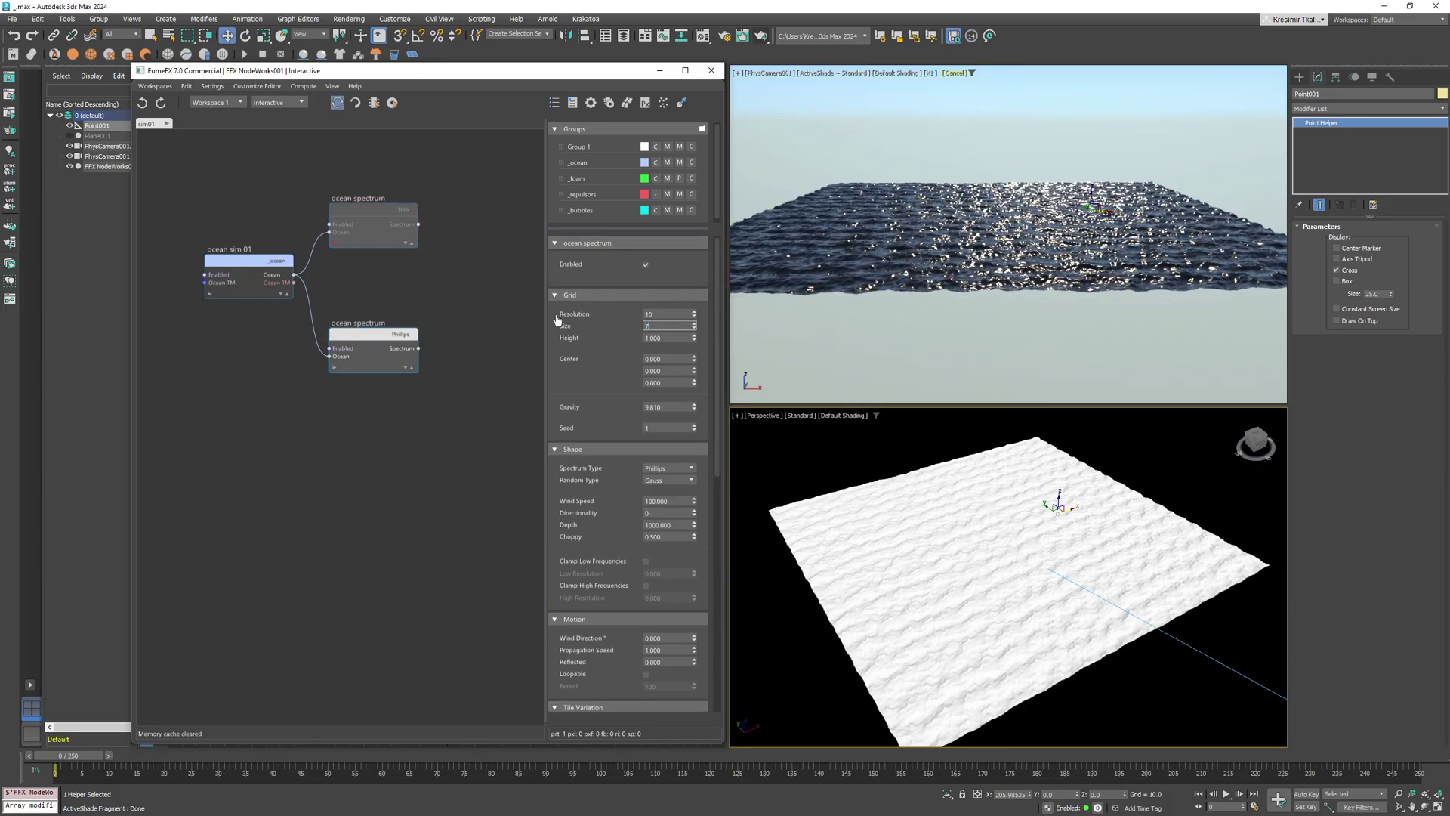
type("1")
key("Return")
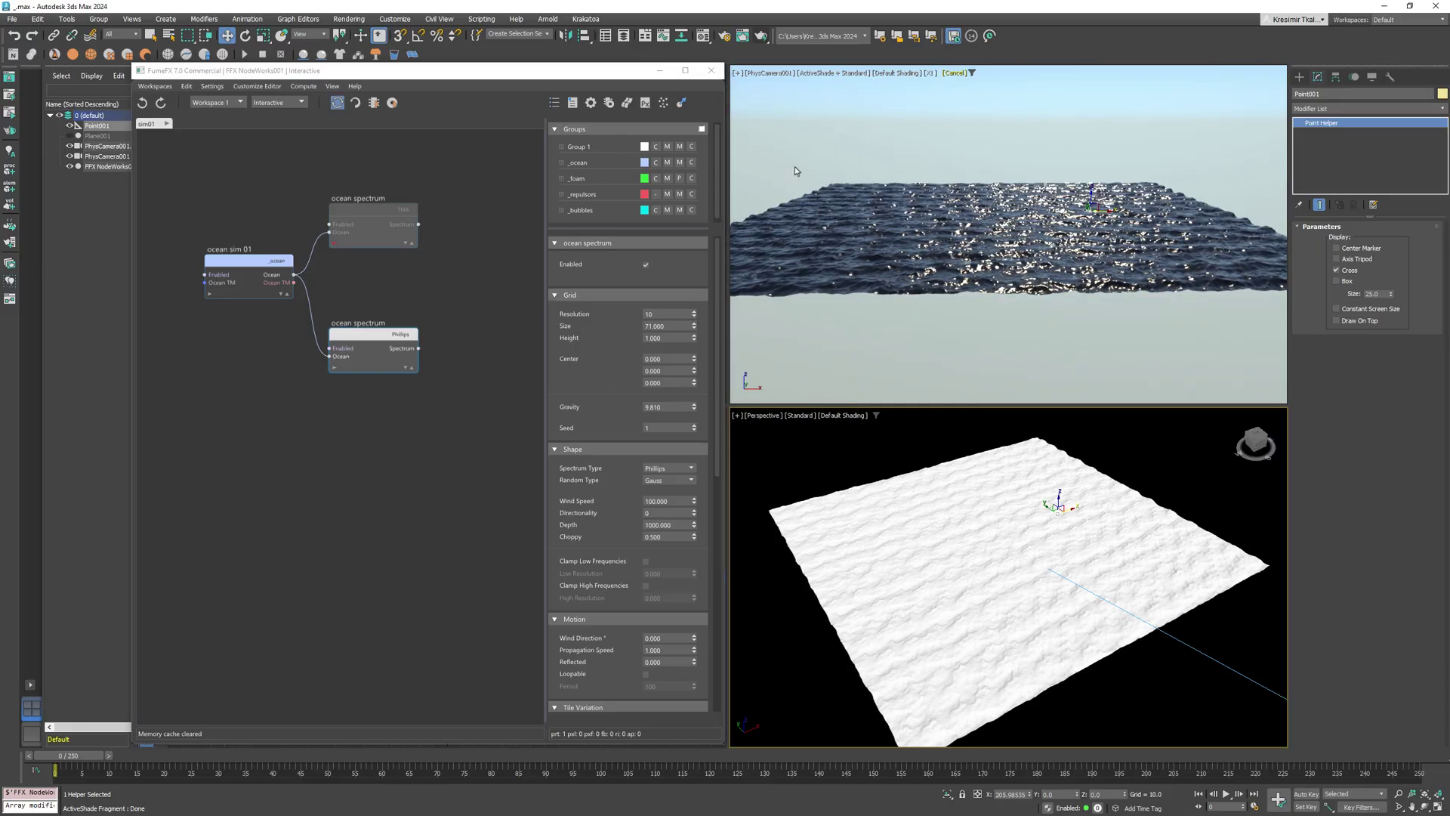
scroll(633, 313, "down", 3)
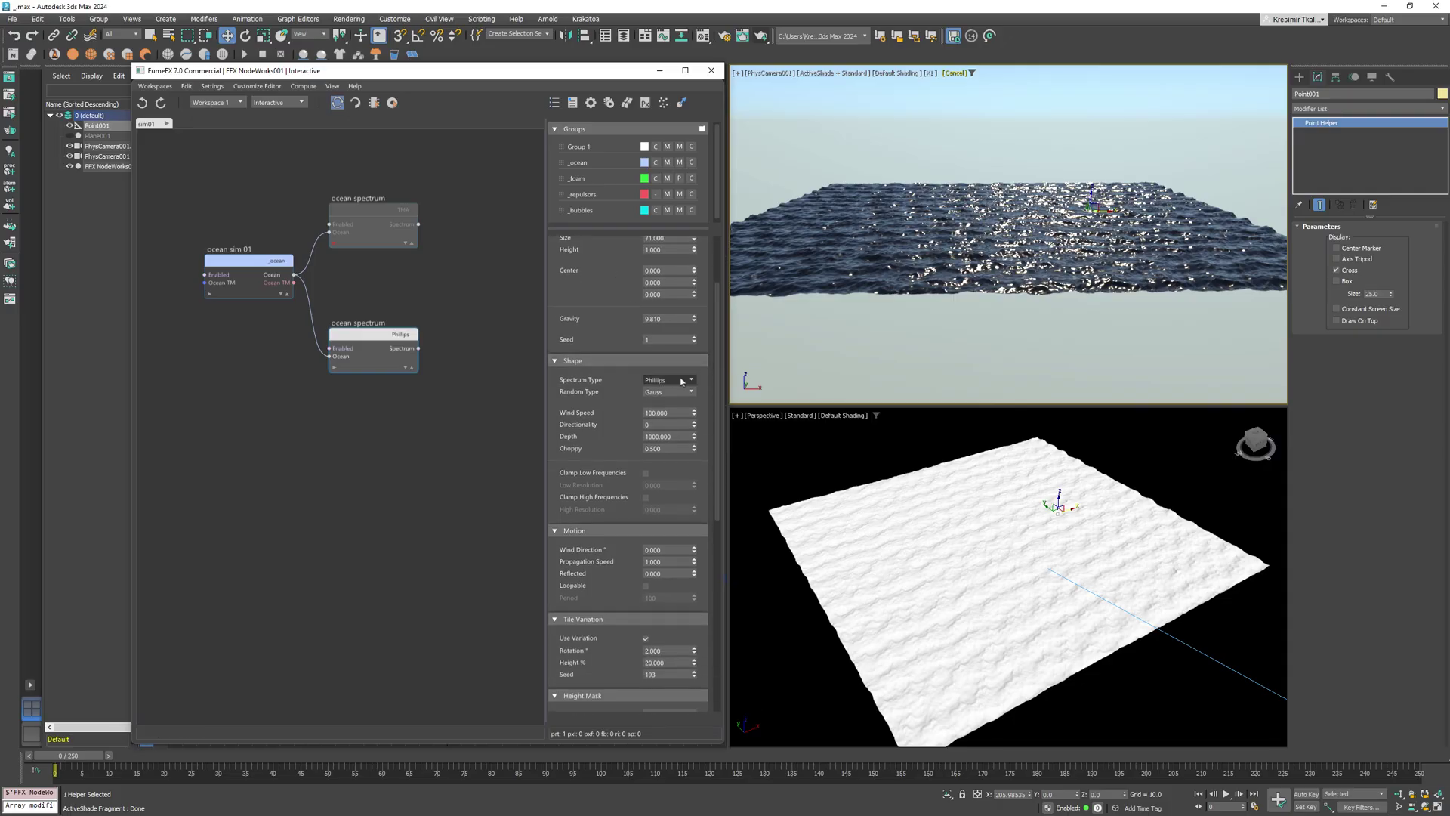
Step: Switch the spectrum to TMA and set Wind Speed to 5
left_click(655, 405)
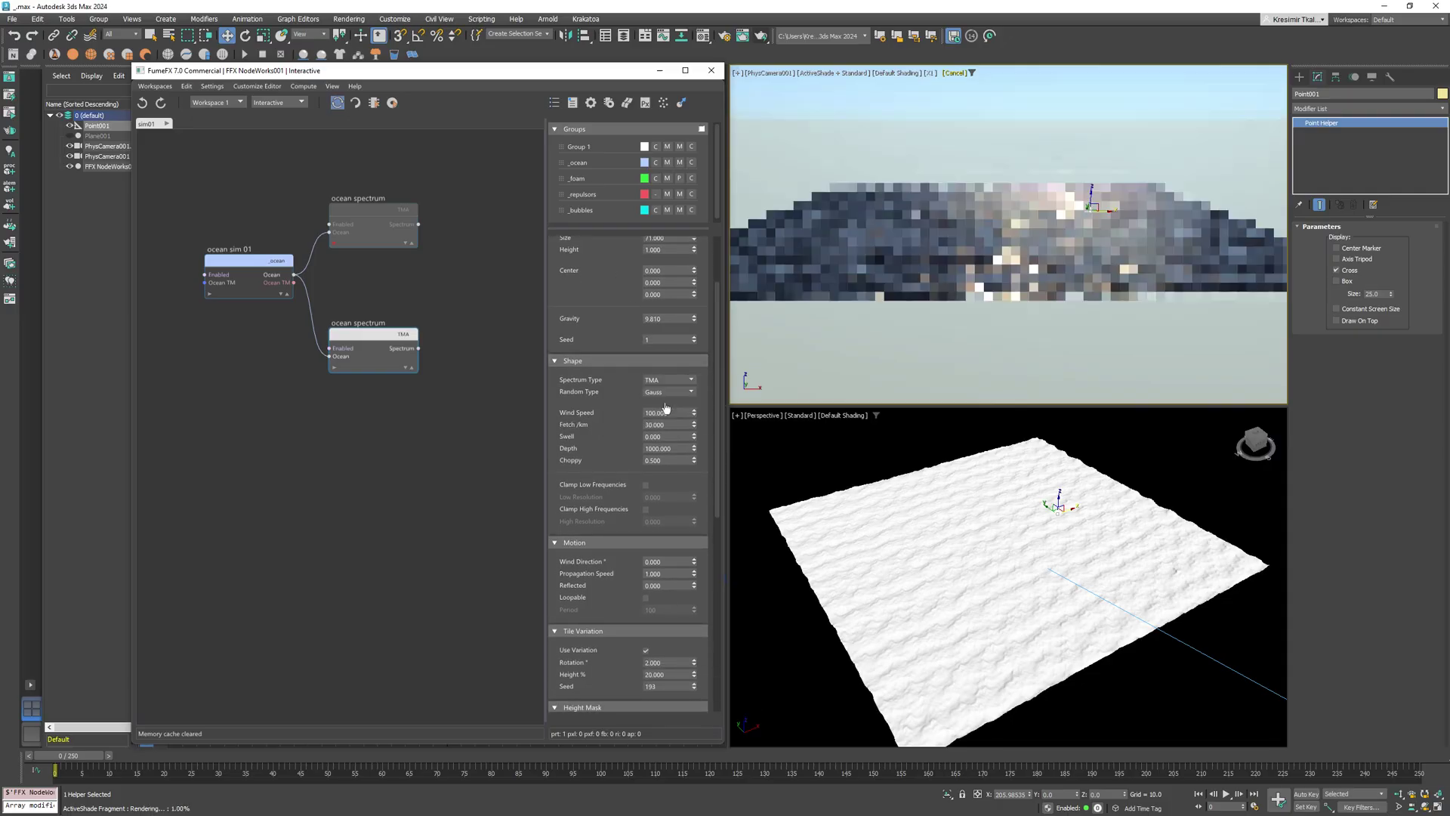
double_click(663, 412)
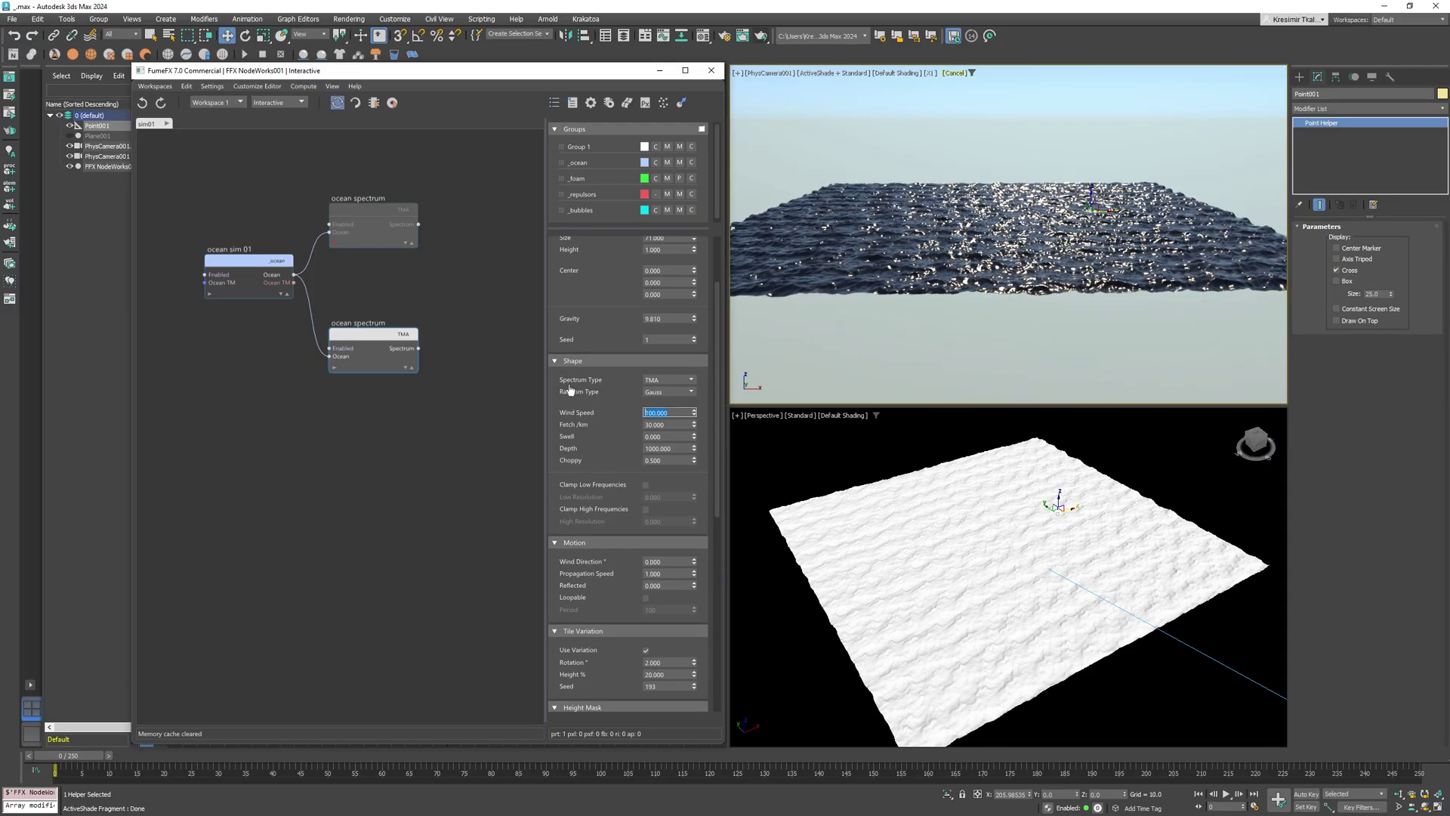
type("5")
key("Return")
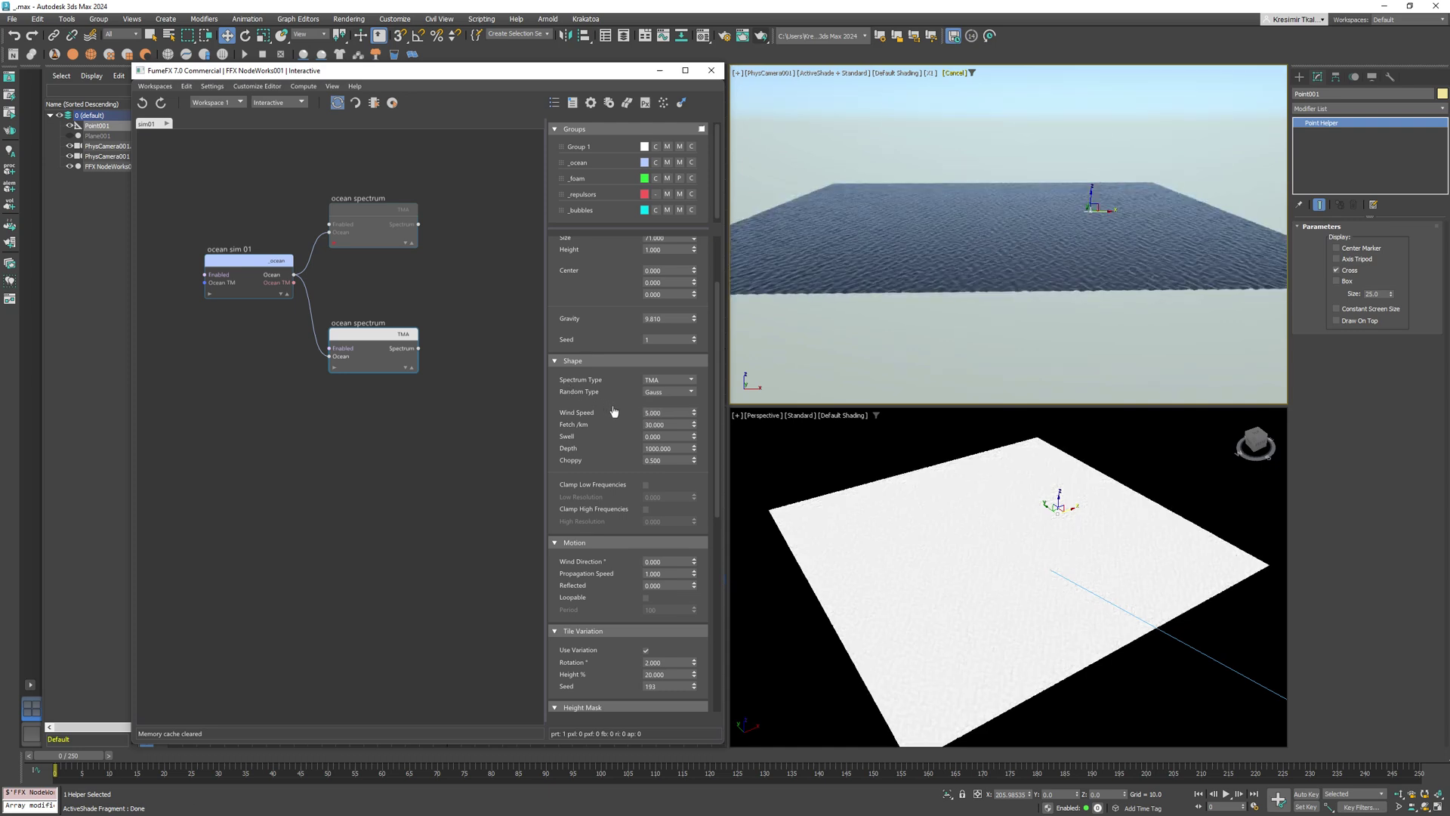
Step: Set the TMA Fetch to 10 km
double_click(668, 425)
type("100")
key("Return")
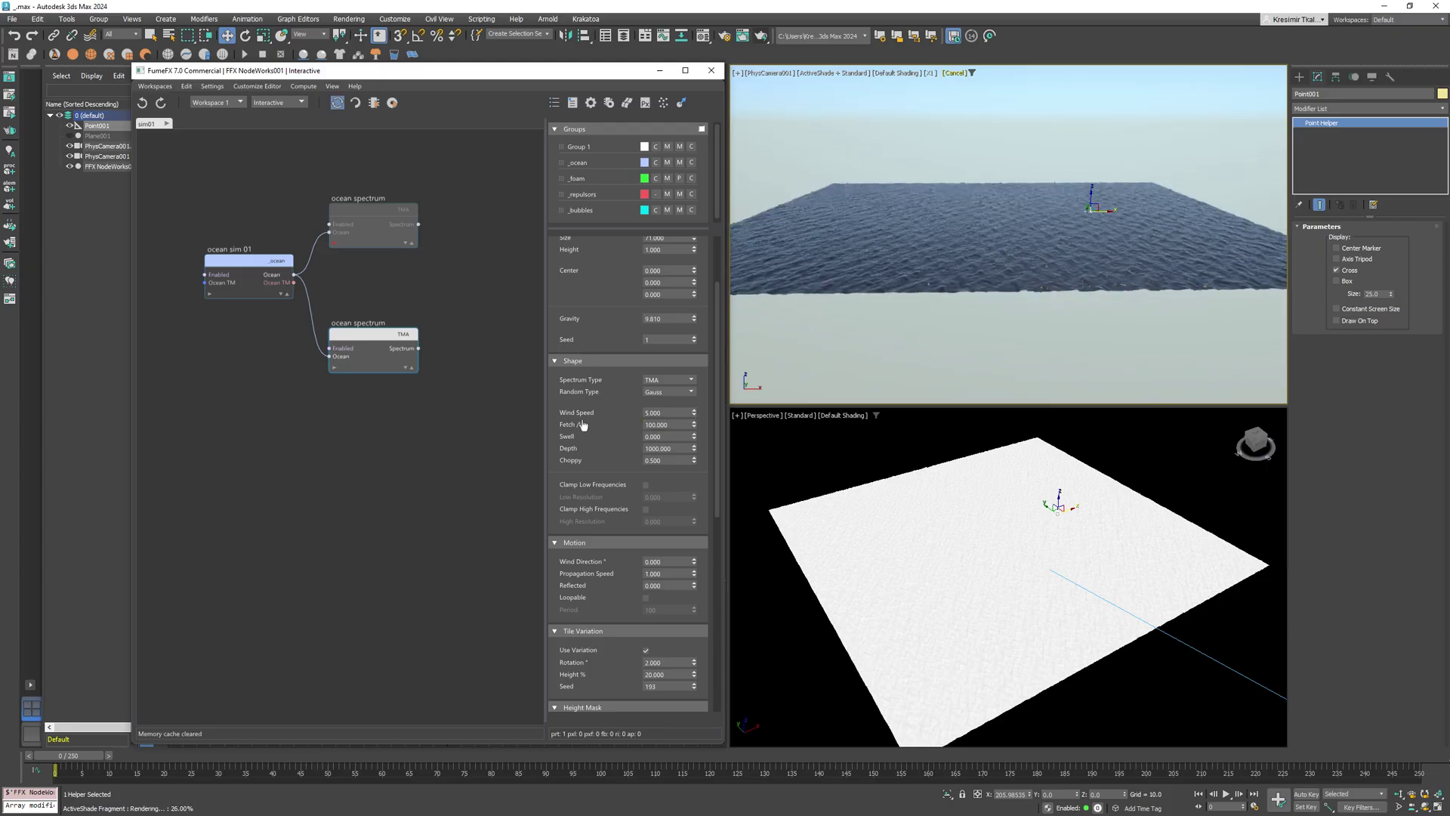
double_click(669, 424)
type("200")
key("Escape")
double_click(669, 424)
type("10")
key("Return")
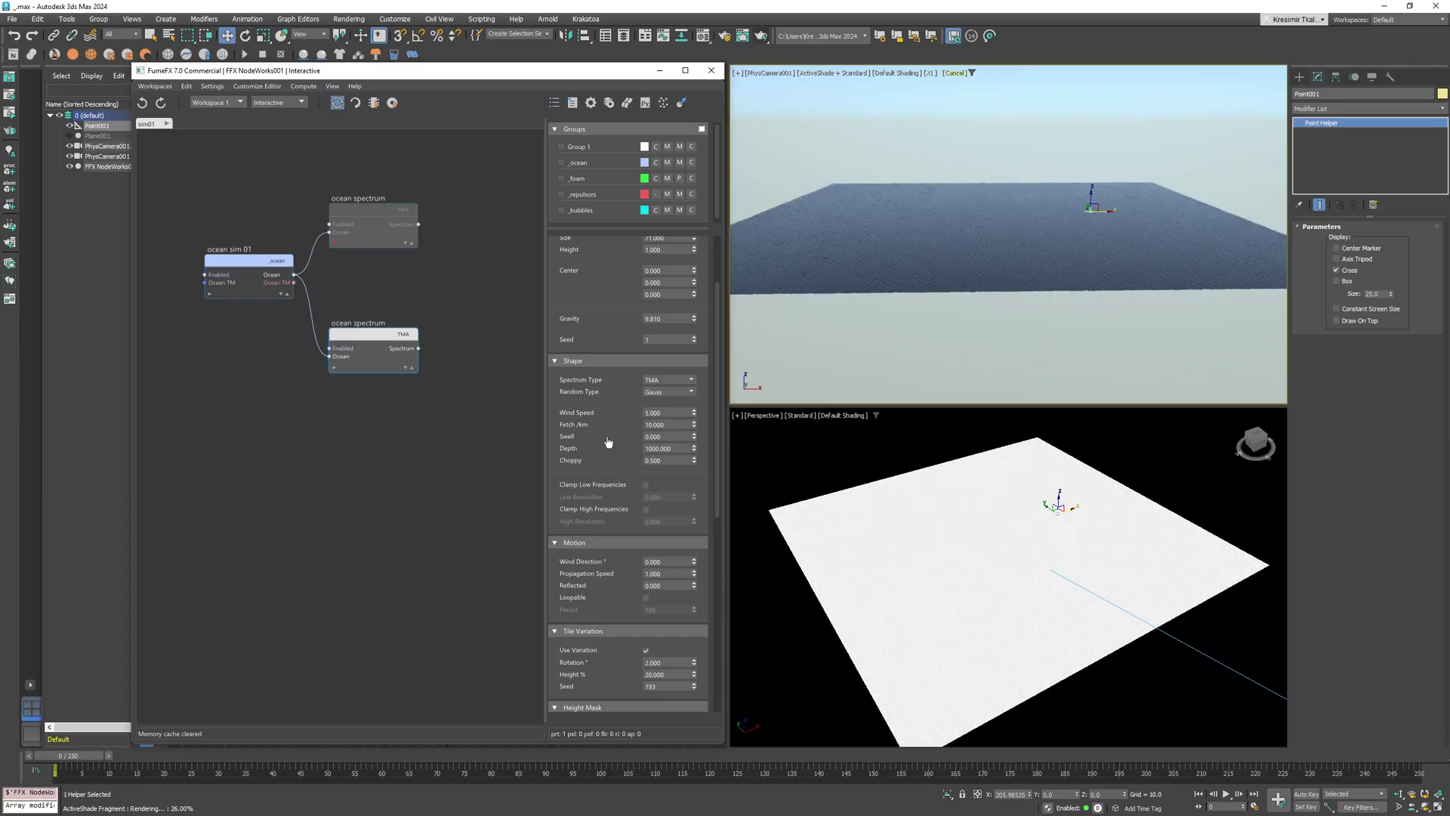
Step: Orbit the perspective view over the ocean and set Swell to 0.5
scroll(1007, 565, "up", 3)
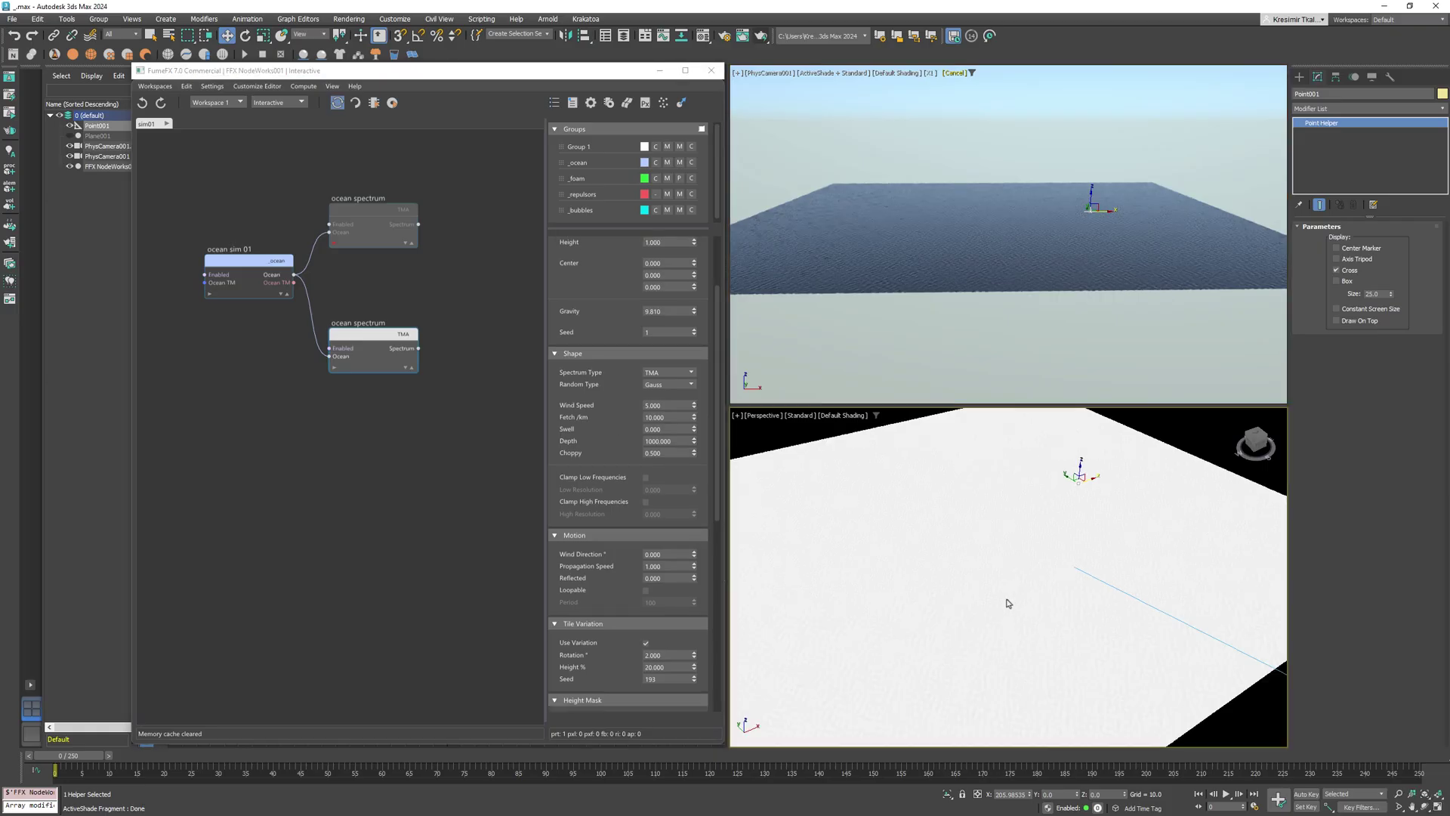
middle_click_drag(1009, 586, 1020, 530, "alt")
middle_click_drag(997, 596, 989, 575, "alt")
scroll(964, 539, "up", 3)
scroll(962, 527, "down", 3)
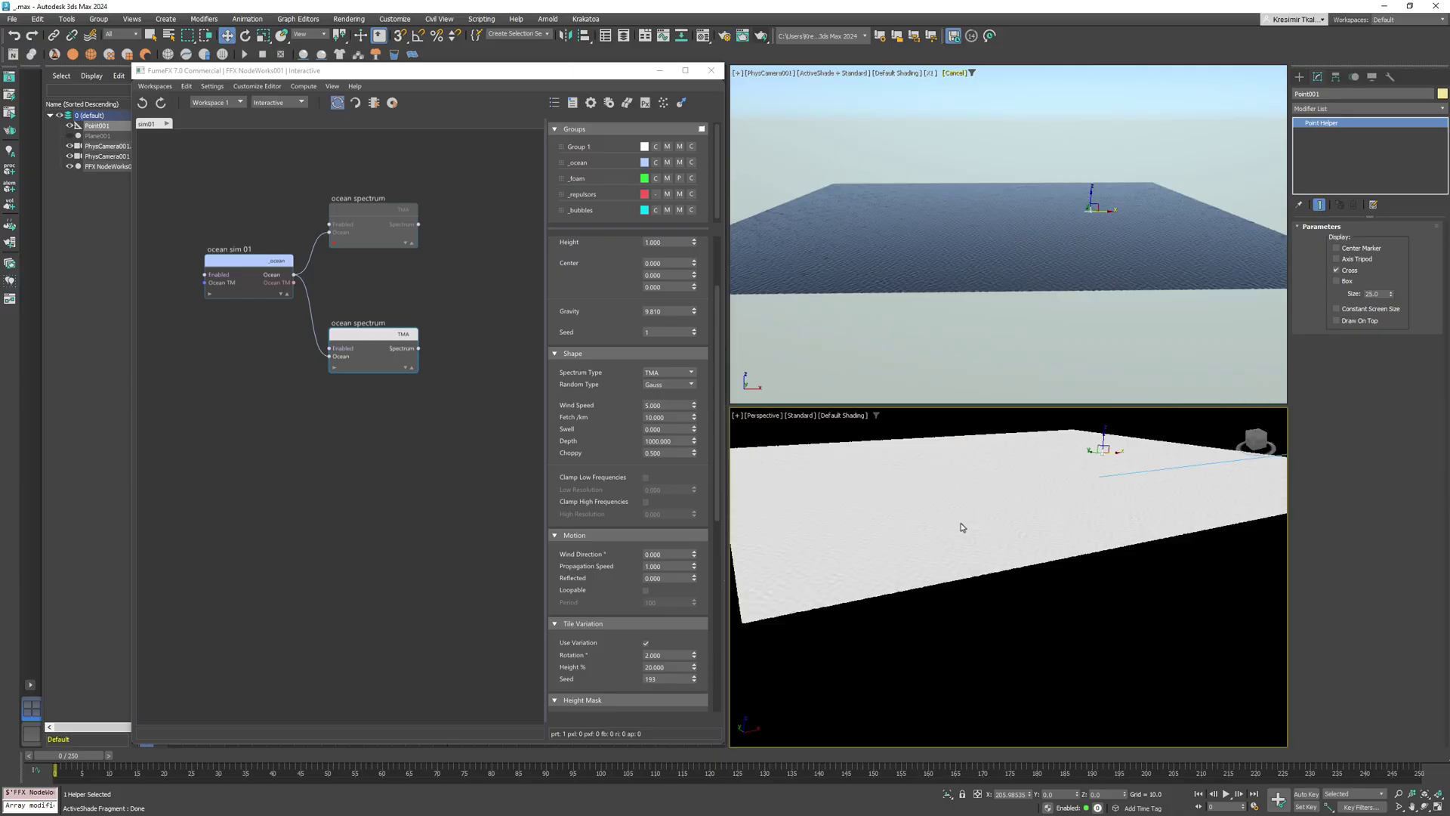
mouse_move(861, 500)
middle_mouse_down("alt")
mouse_move(873, 508)
mouse_move(836, 509)
middle_mouse_up("alt")
left_click(672, 429)
type("0.5")
key("Return")
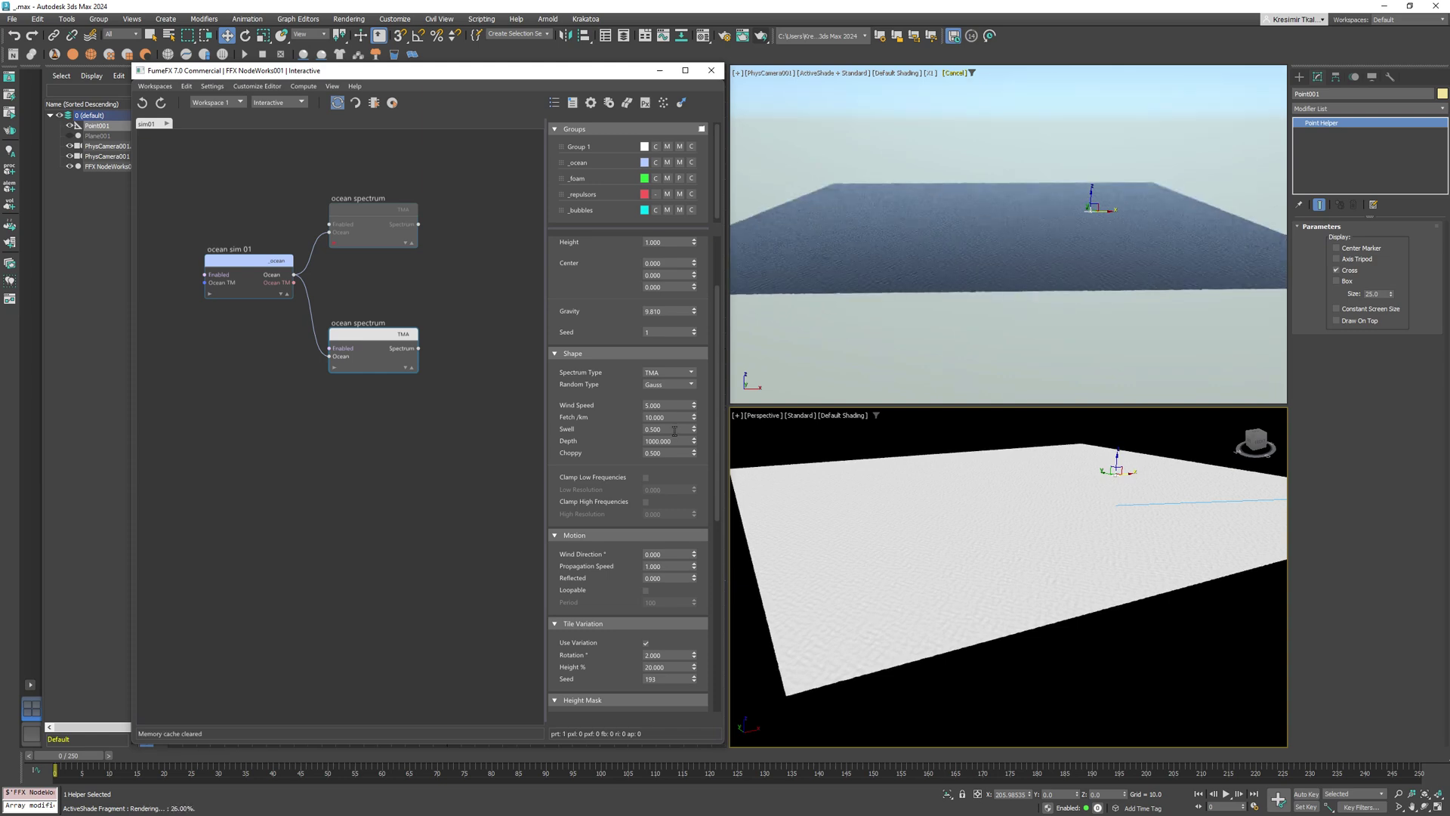
Step: Set the Choppy value to 0.3
scroll(625, 427, "down", 1)
scroll(625, 428, "down", 3)
left_click(654, 391)
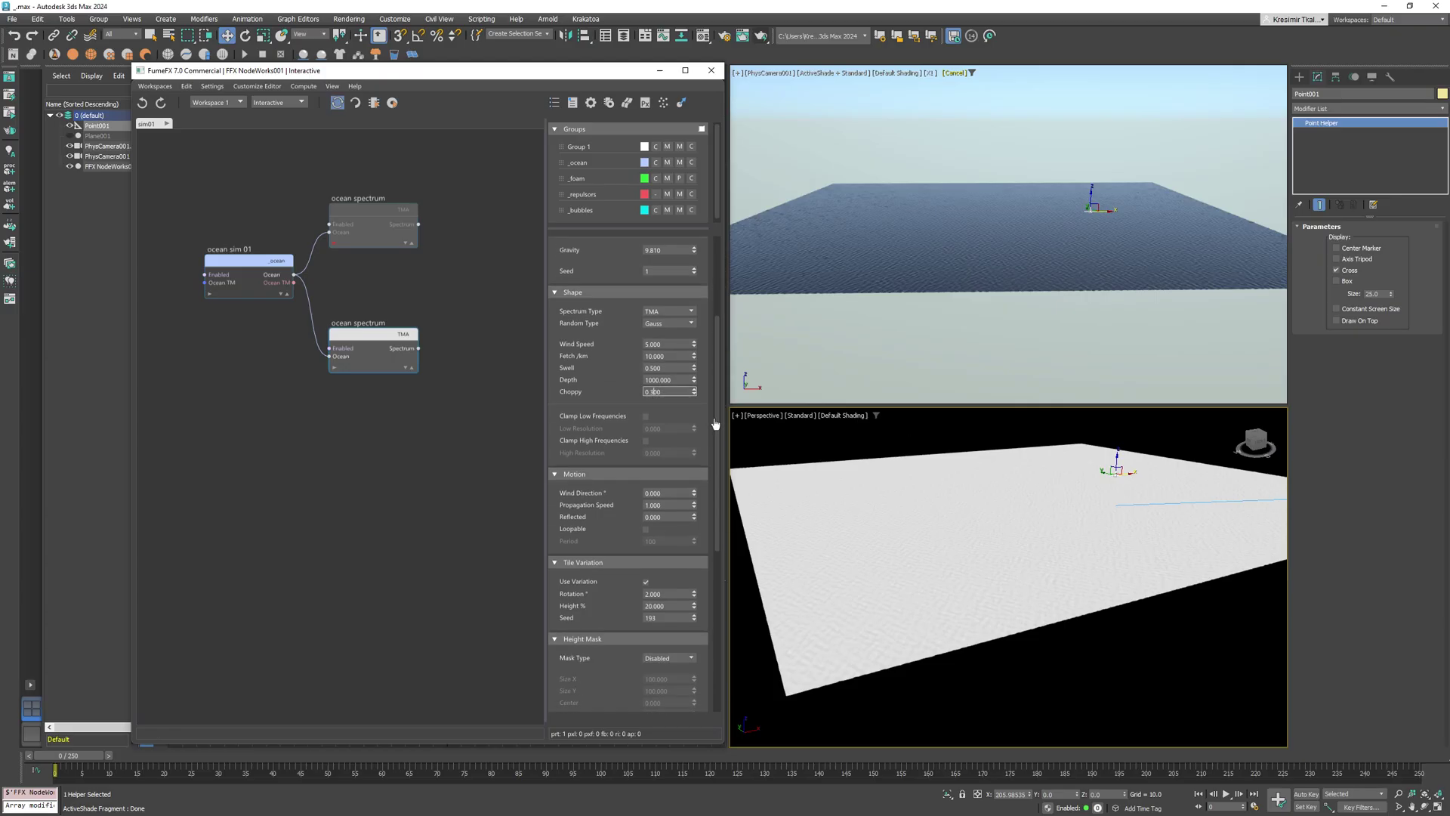
key("Return")
scroll(620, 502, "down", 2)
Step: Set Wind Direction to 270° and check the ocean in the Top and camera views
double_click(657, 459)
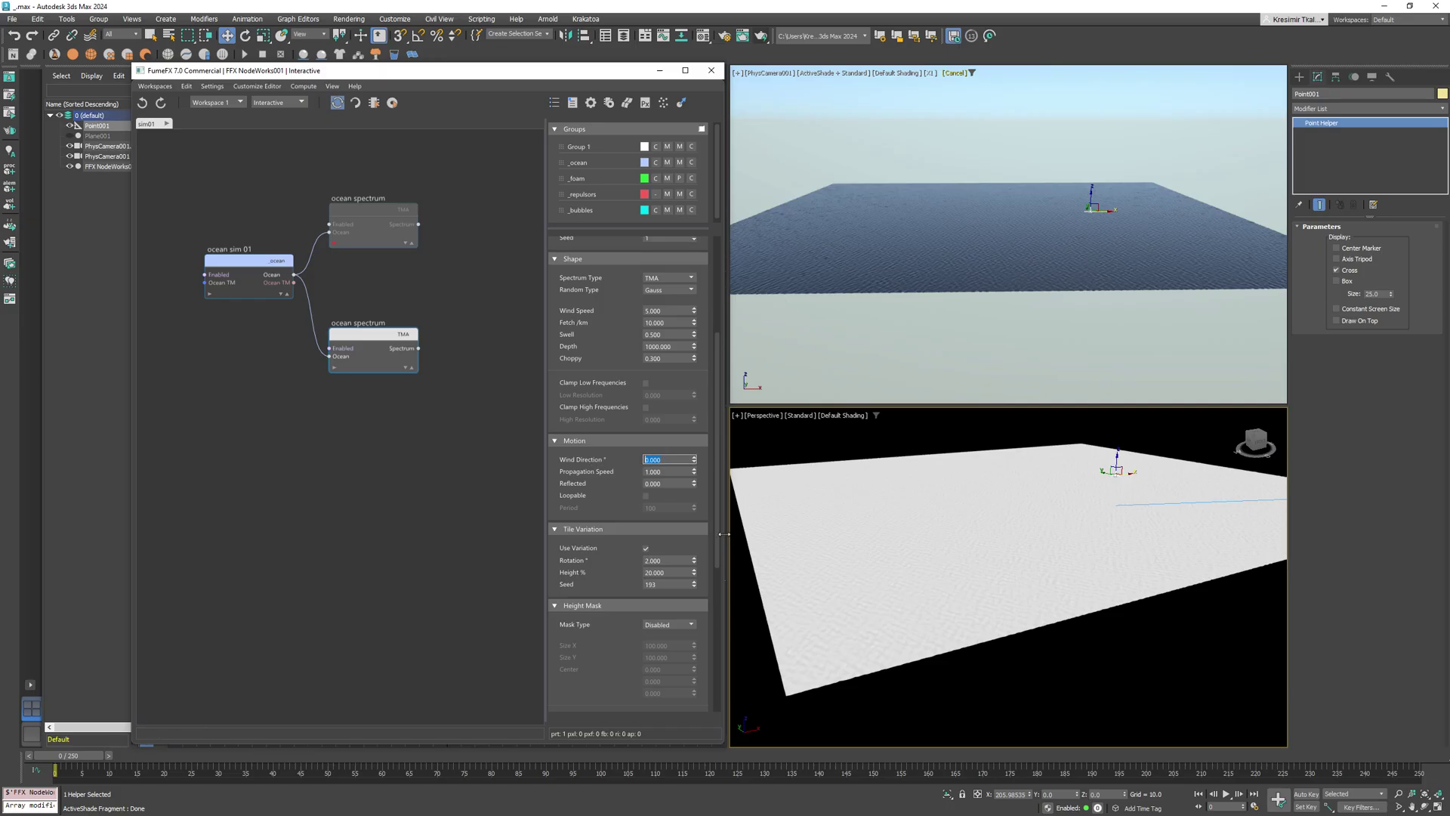
type("270")
key("Return")
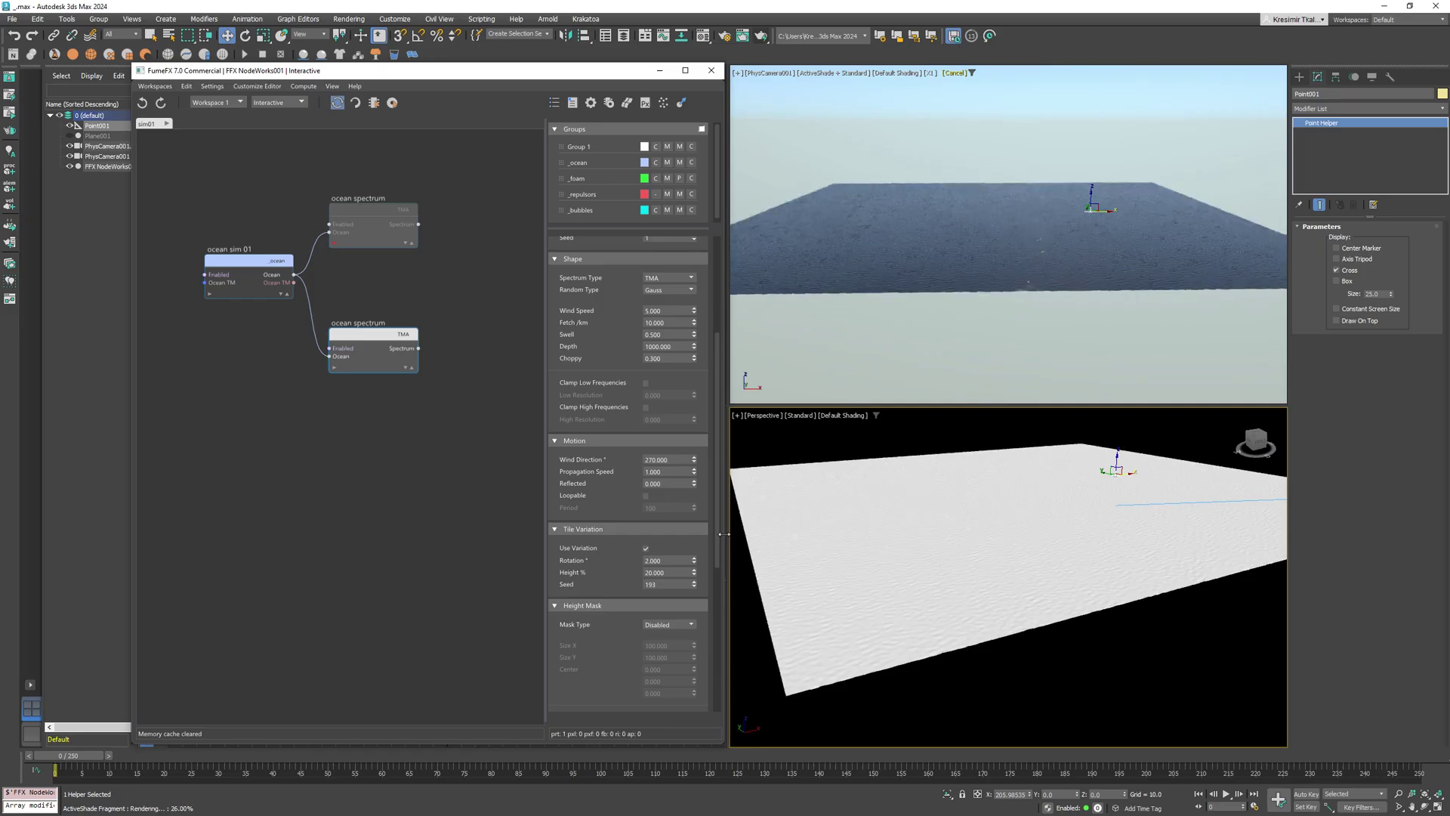
right_click(1025, 543)
key("Escape")
key("t")
scroll(1008, 560, "down", 3)
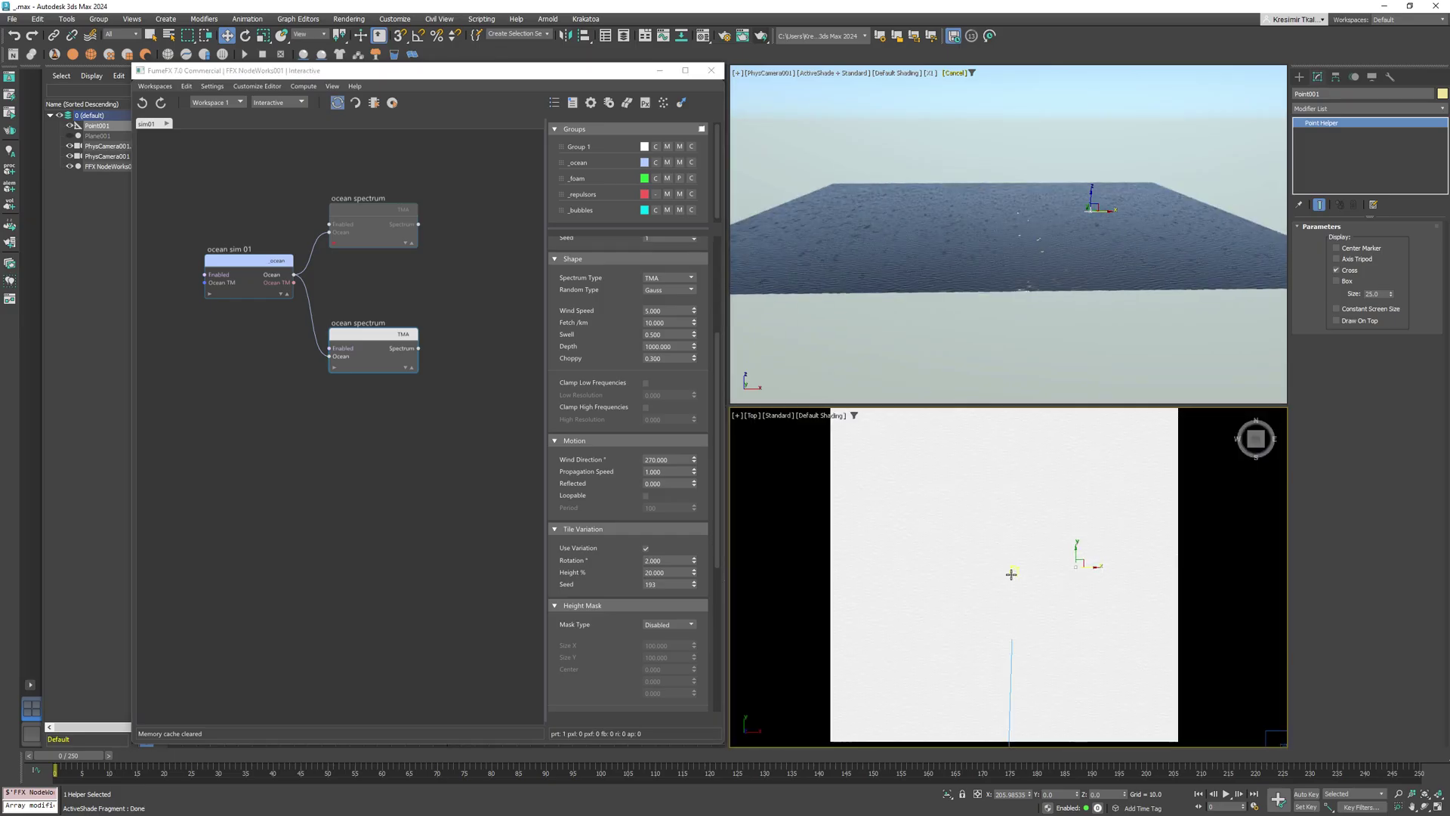
middle_click_drag(1004, 614, 996, 577)
scroll(997, 581, "up", 3)
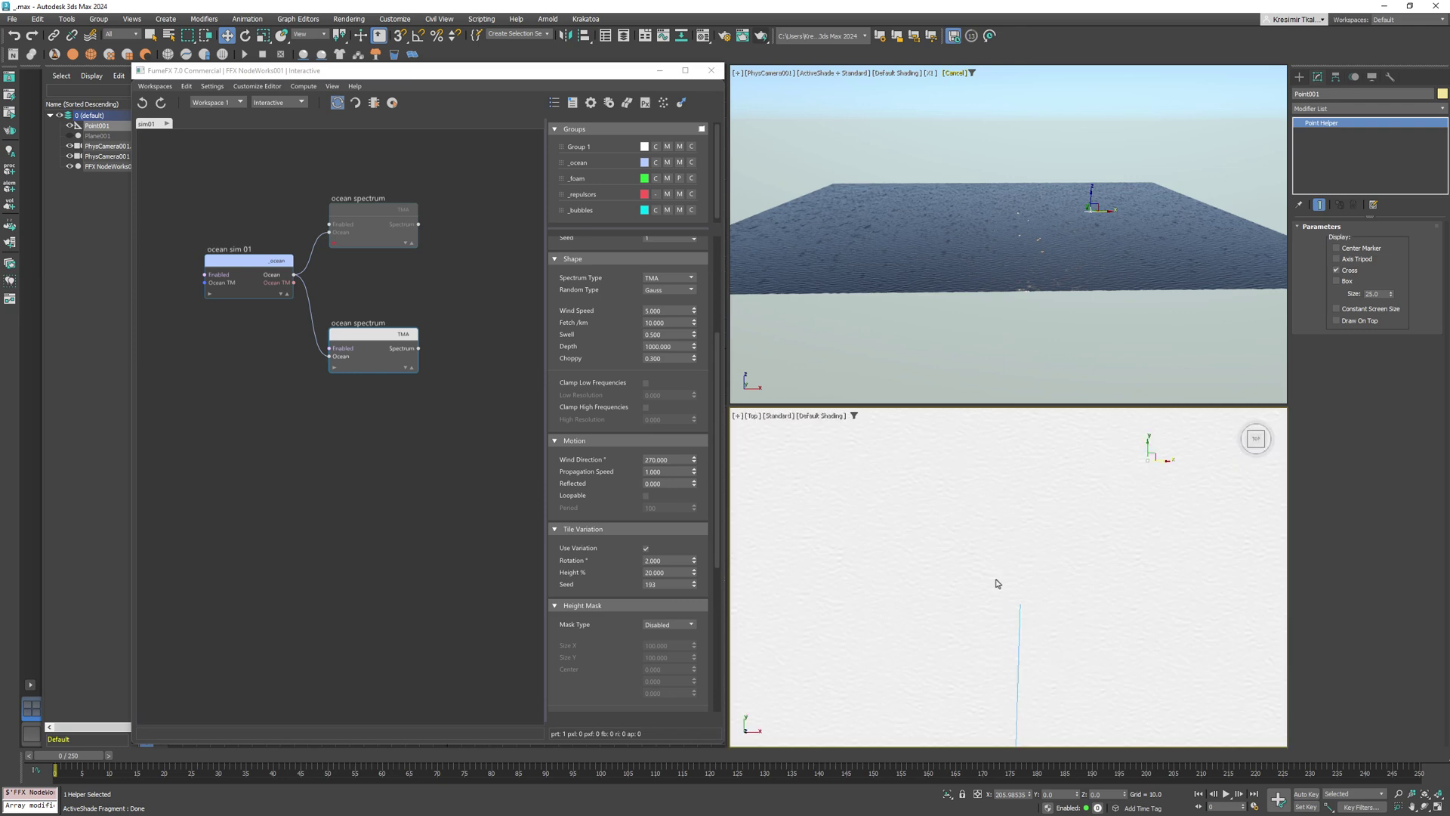
key("c")
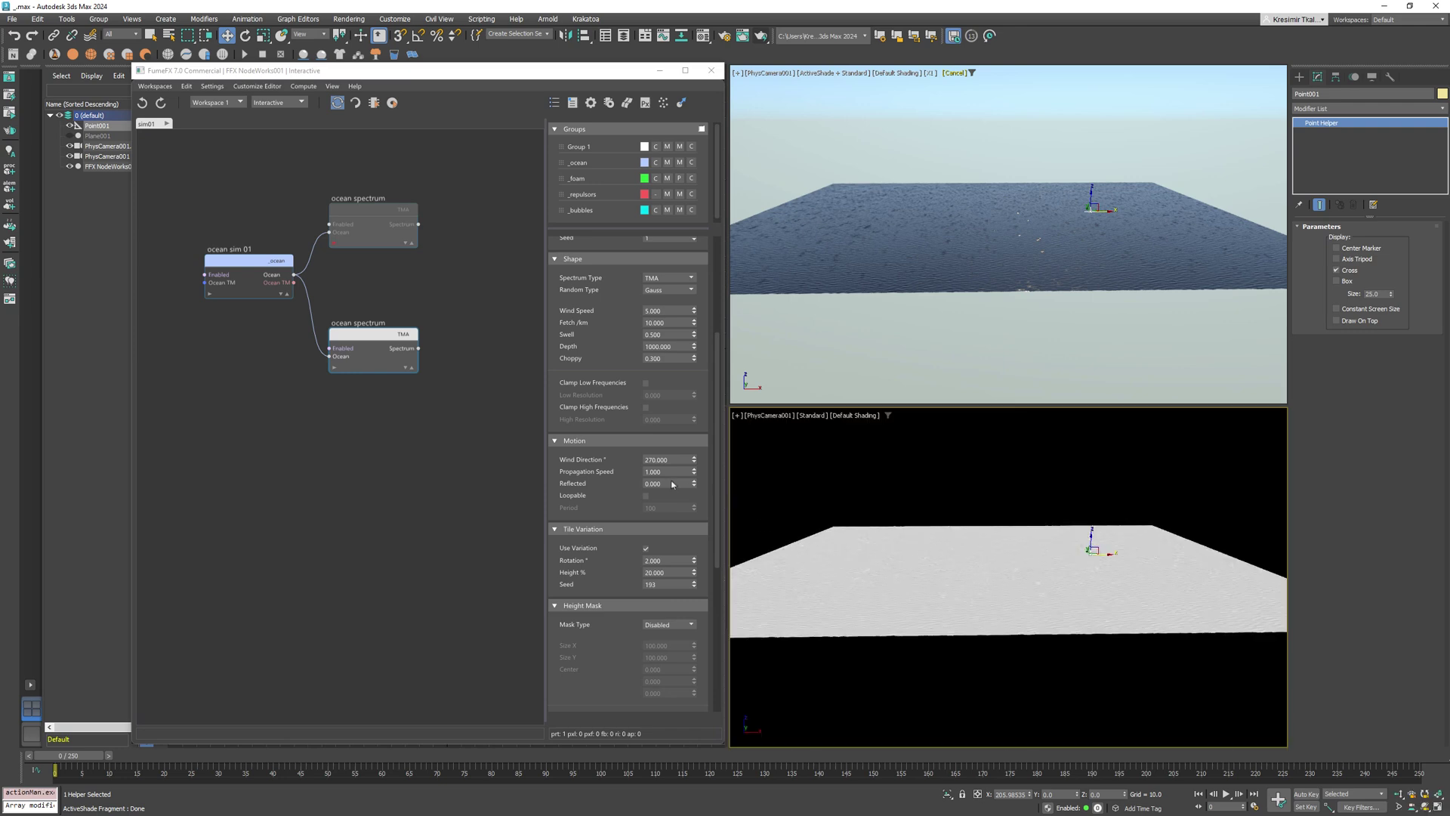
Step: Set Propagation Speed to 2.1 and view the waves in perspective
double_click(661, 471)
type("2.1")
key("Return")
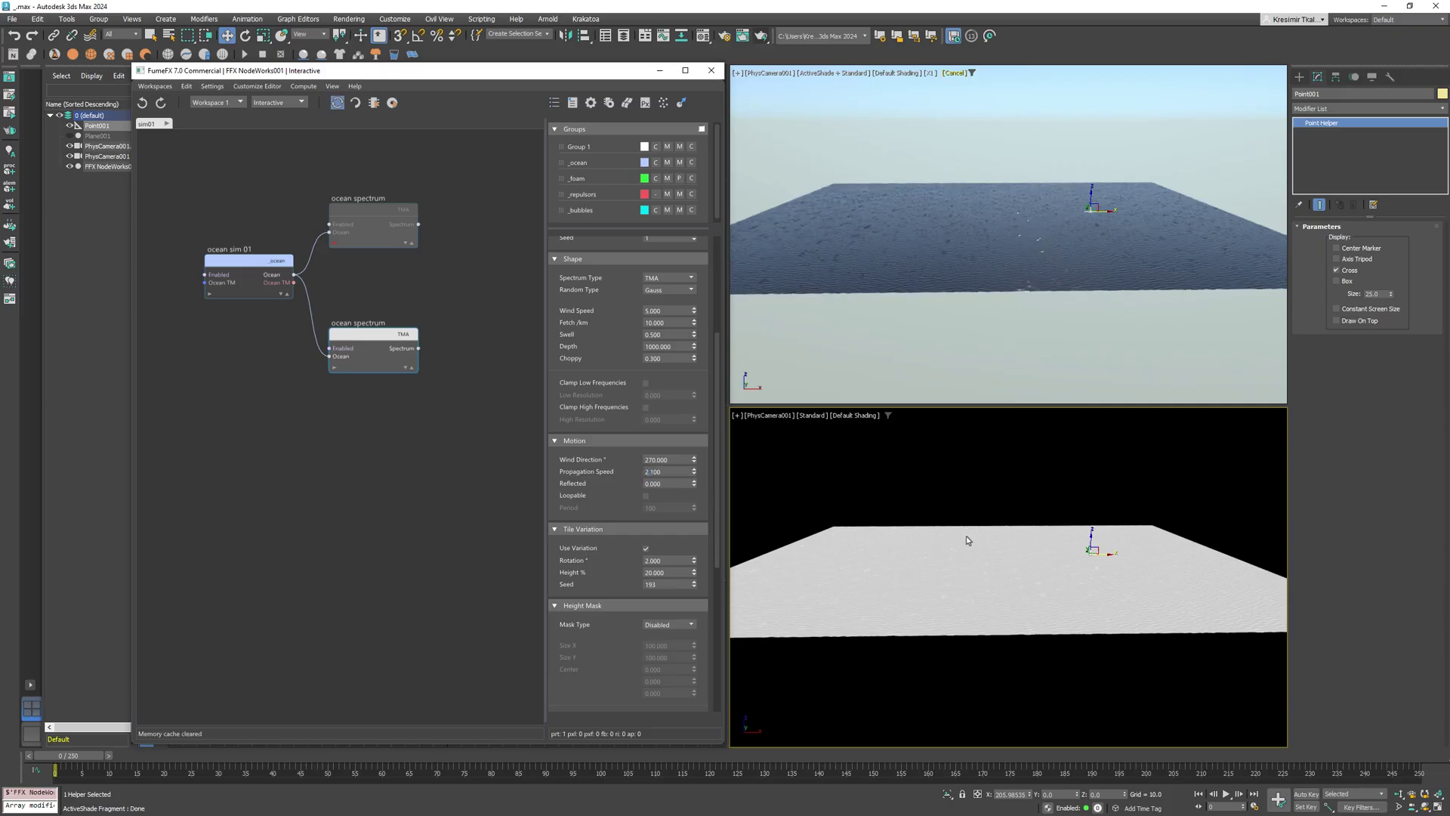
key("p")
mouse_move(967, 538)
middle_mouse_down("alt")
mouse_move(968, 570)
mouse_move(967, 550)
middle_mouse_up("alt")
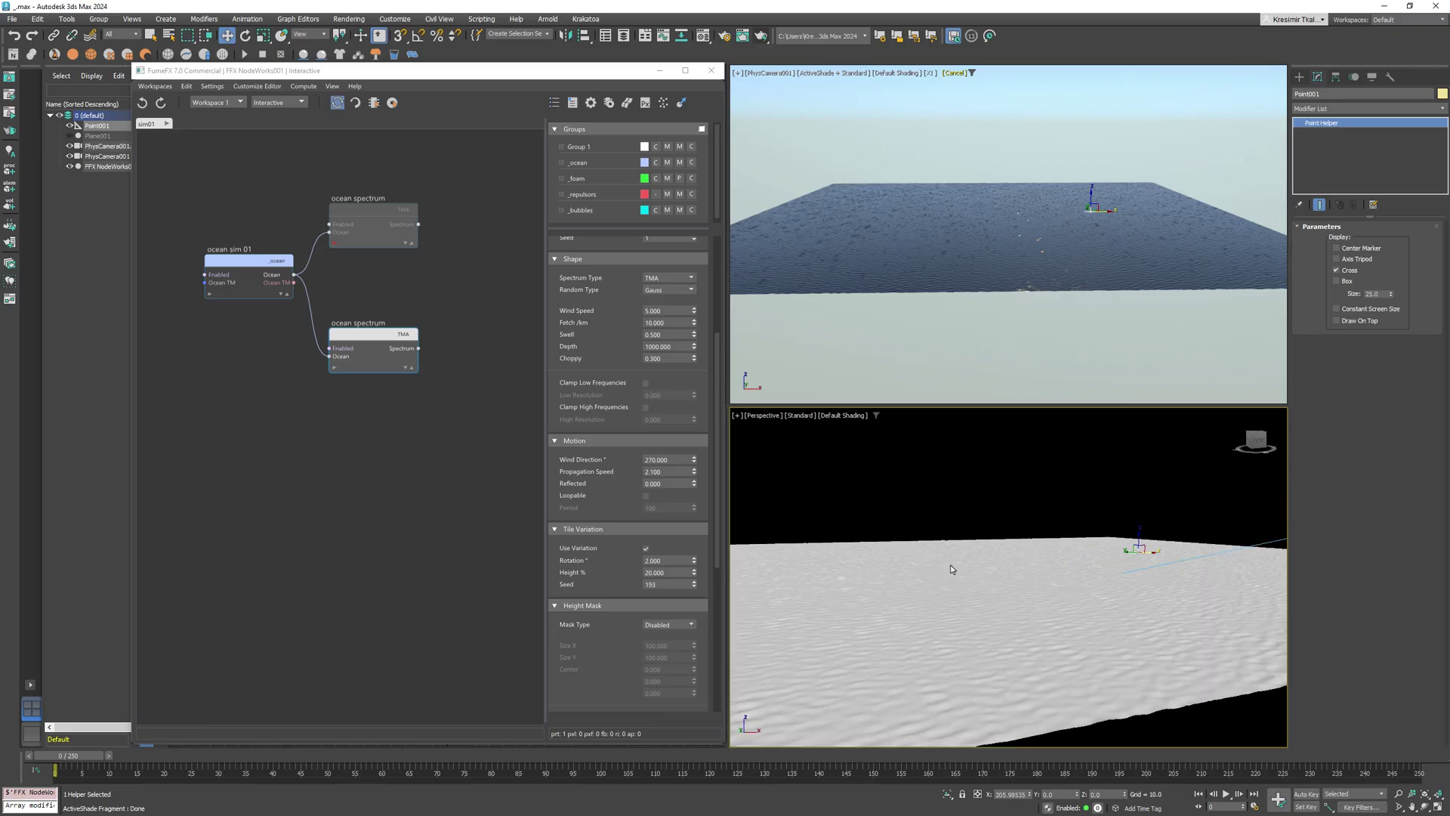
middle_click_drag(1084, 604, 1064, 609)
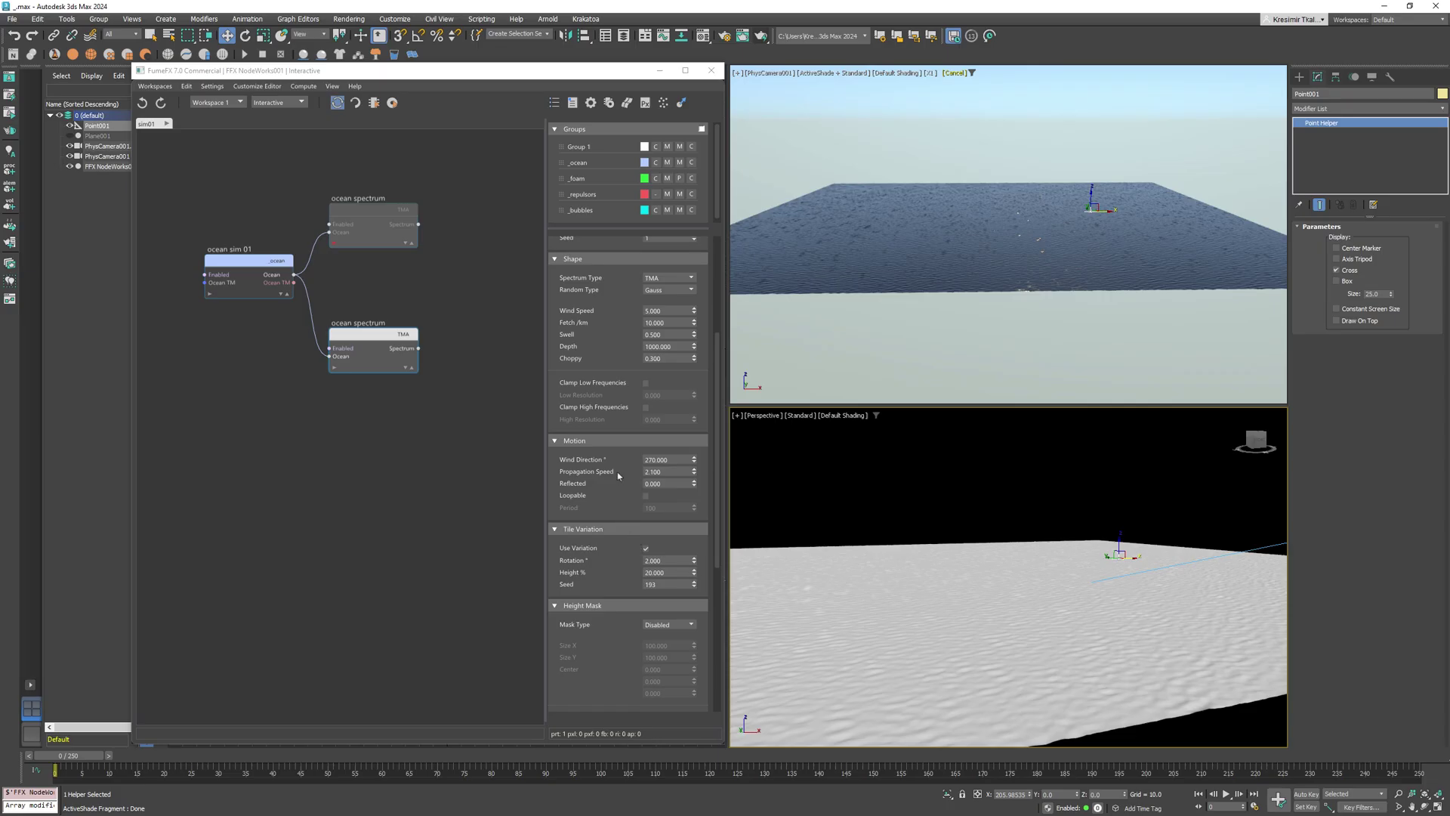
Step: Scroll the spectrum settings down to the Height Mask type choices
left_click(663, 459)
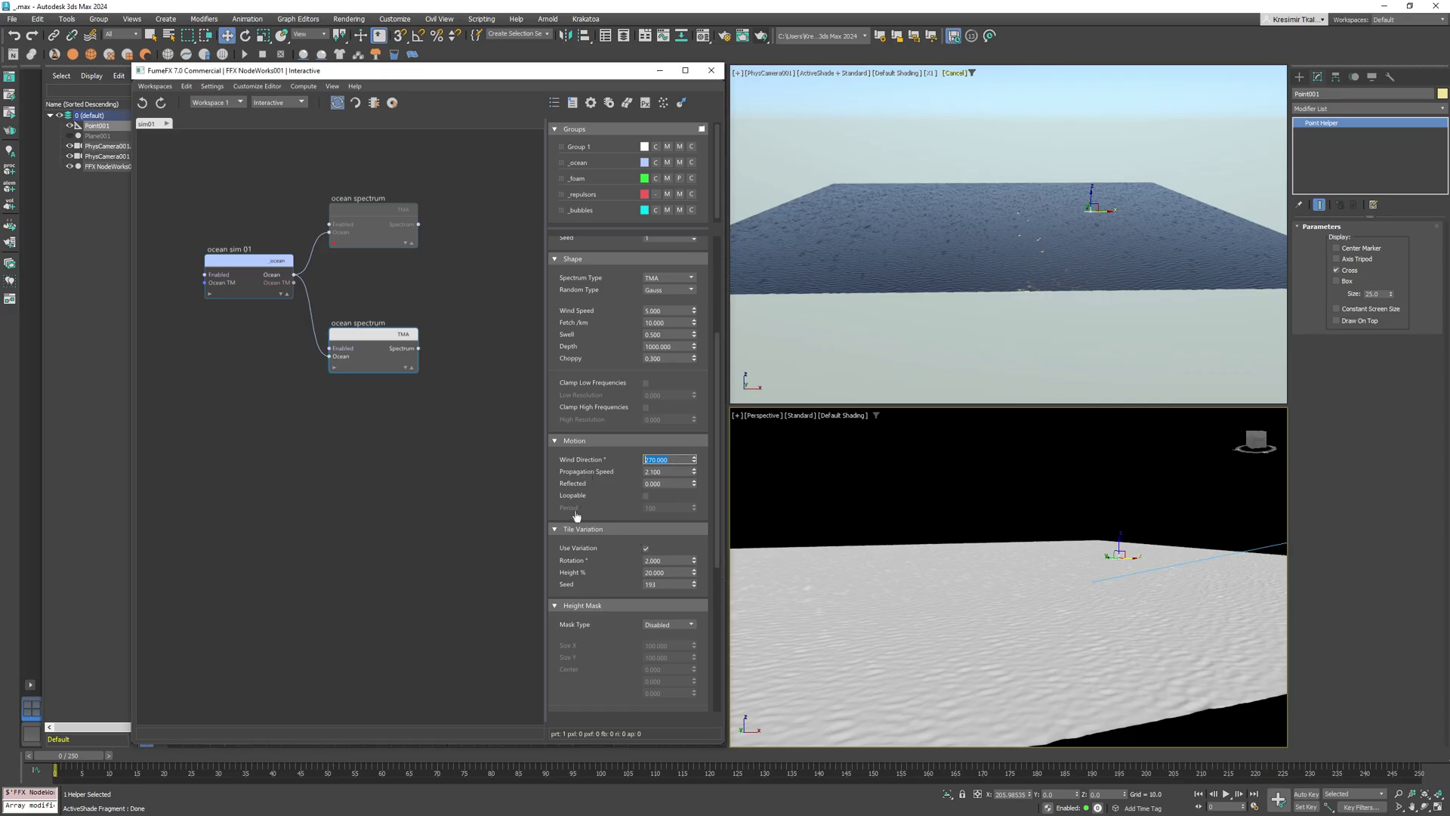
left_click_drag(613, 498, 613, 509)
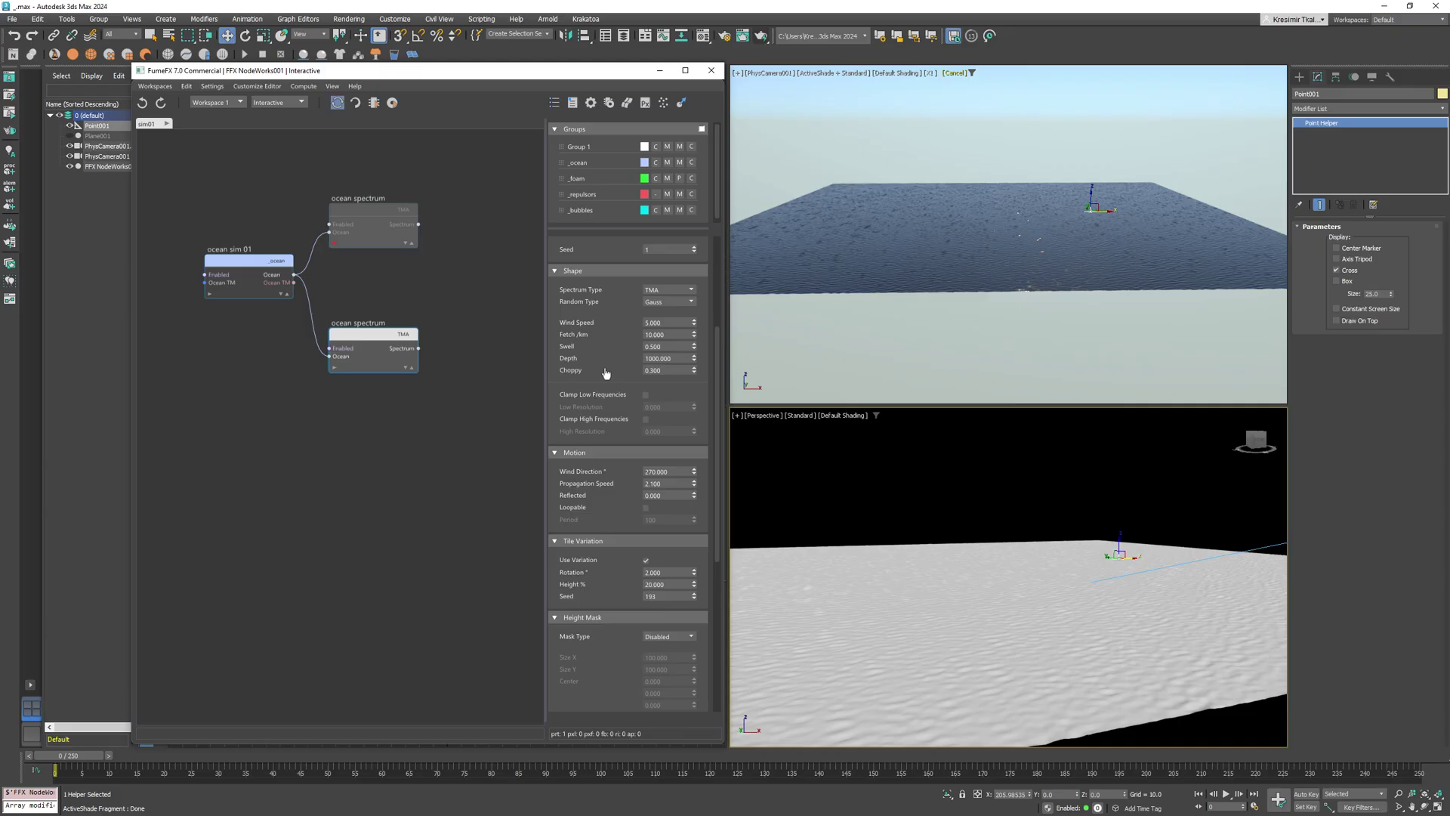
left_click_drag(607, 667, 608, 459)
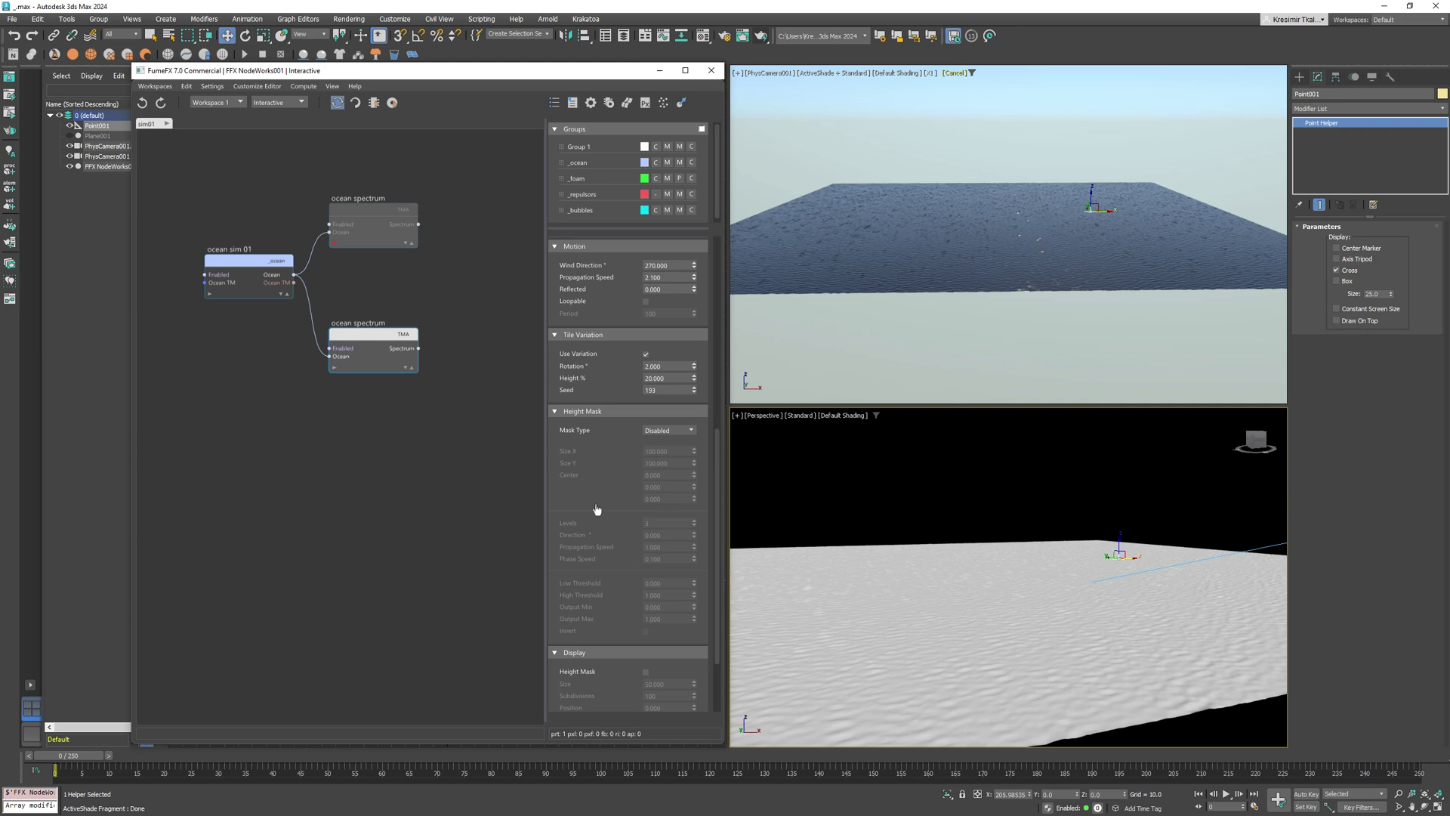
left_click_drag(593, 515, 593, 480)
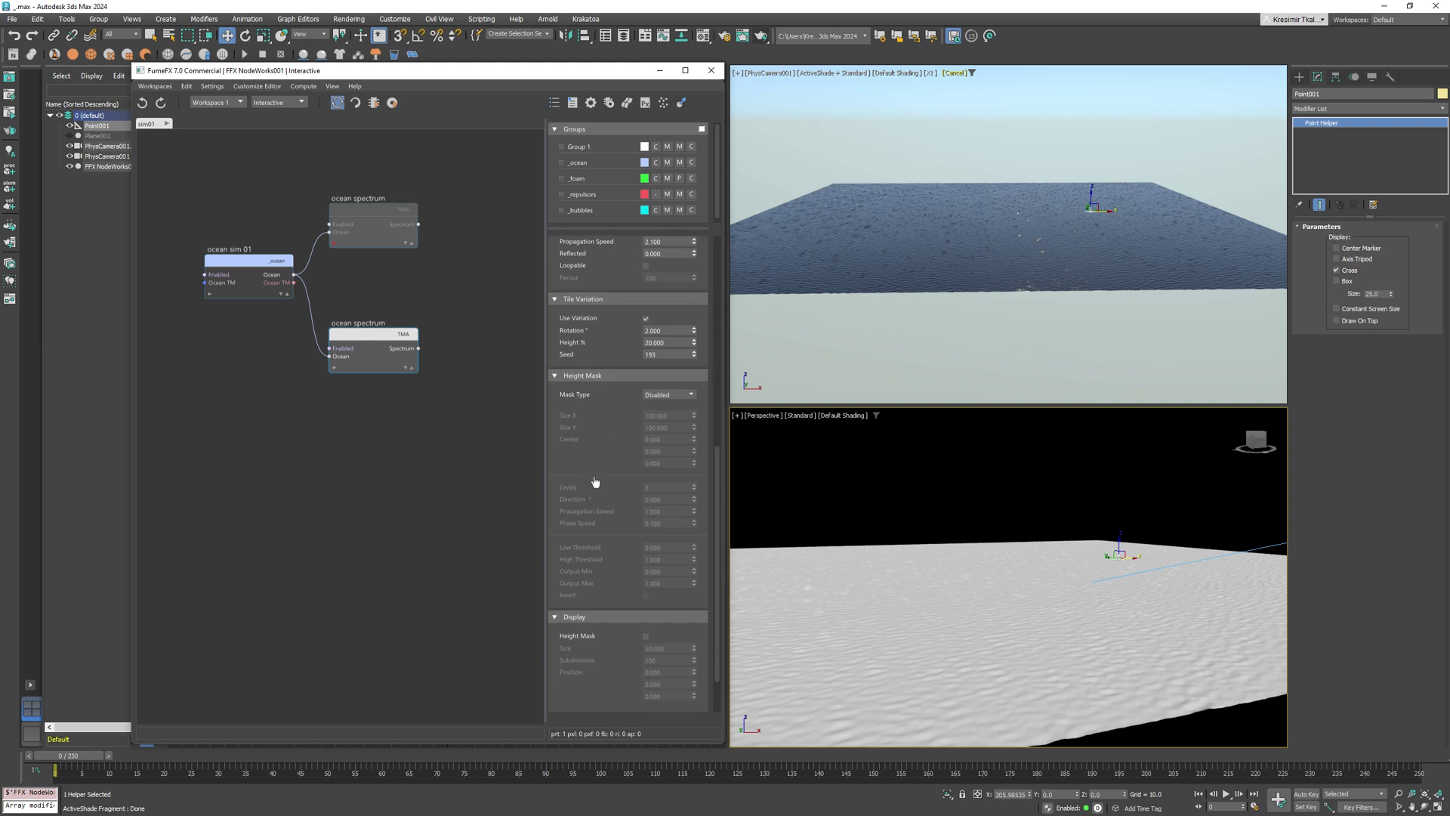
left_click(671, 394)
Step: Set the height mask type to Perlin Noise
left_click(667, 419)
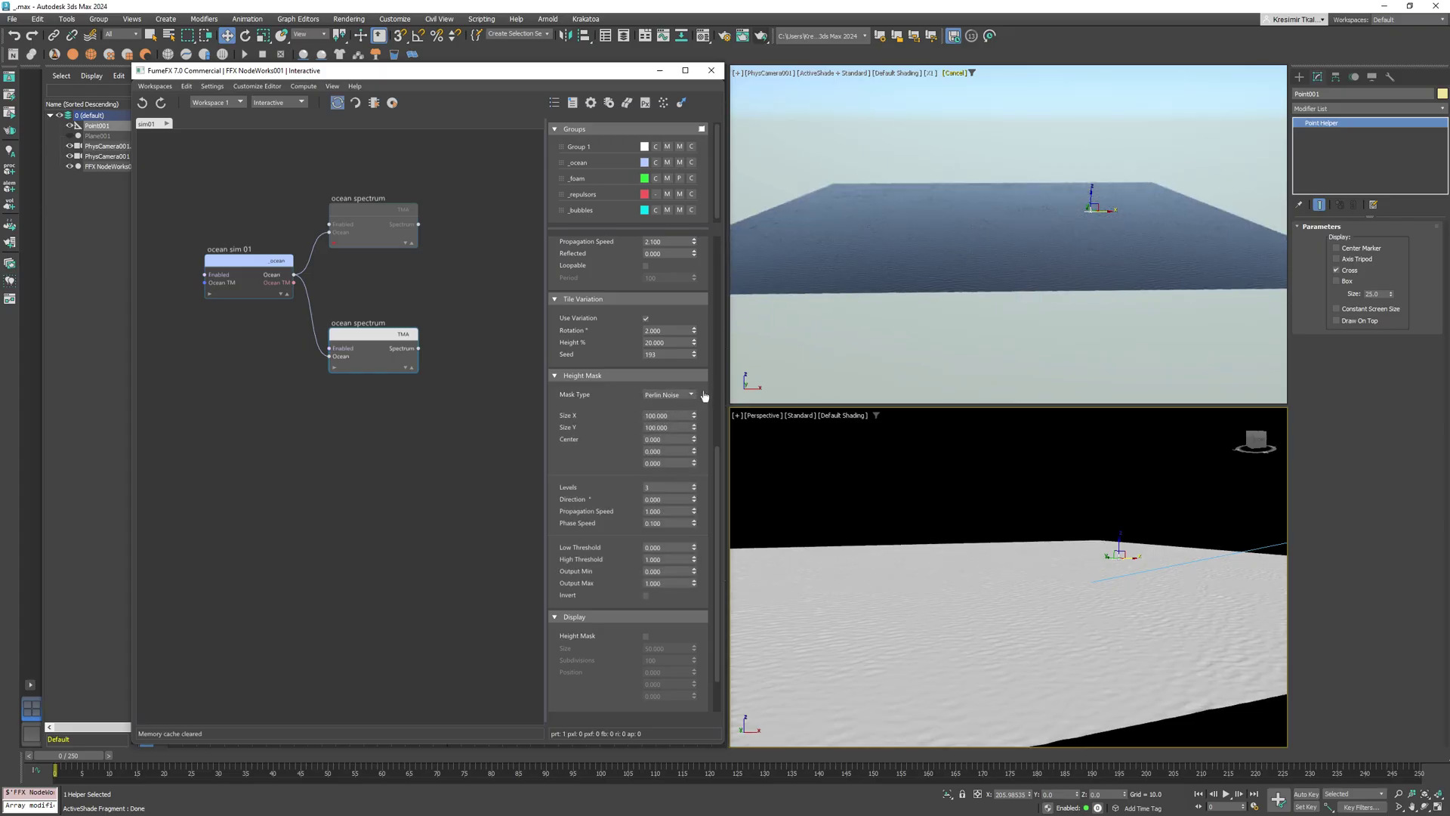
left_click_drag(702, 396, 708, 333)
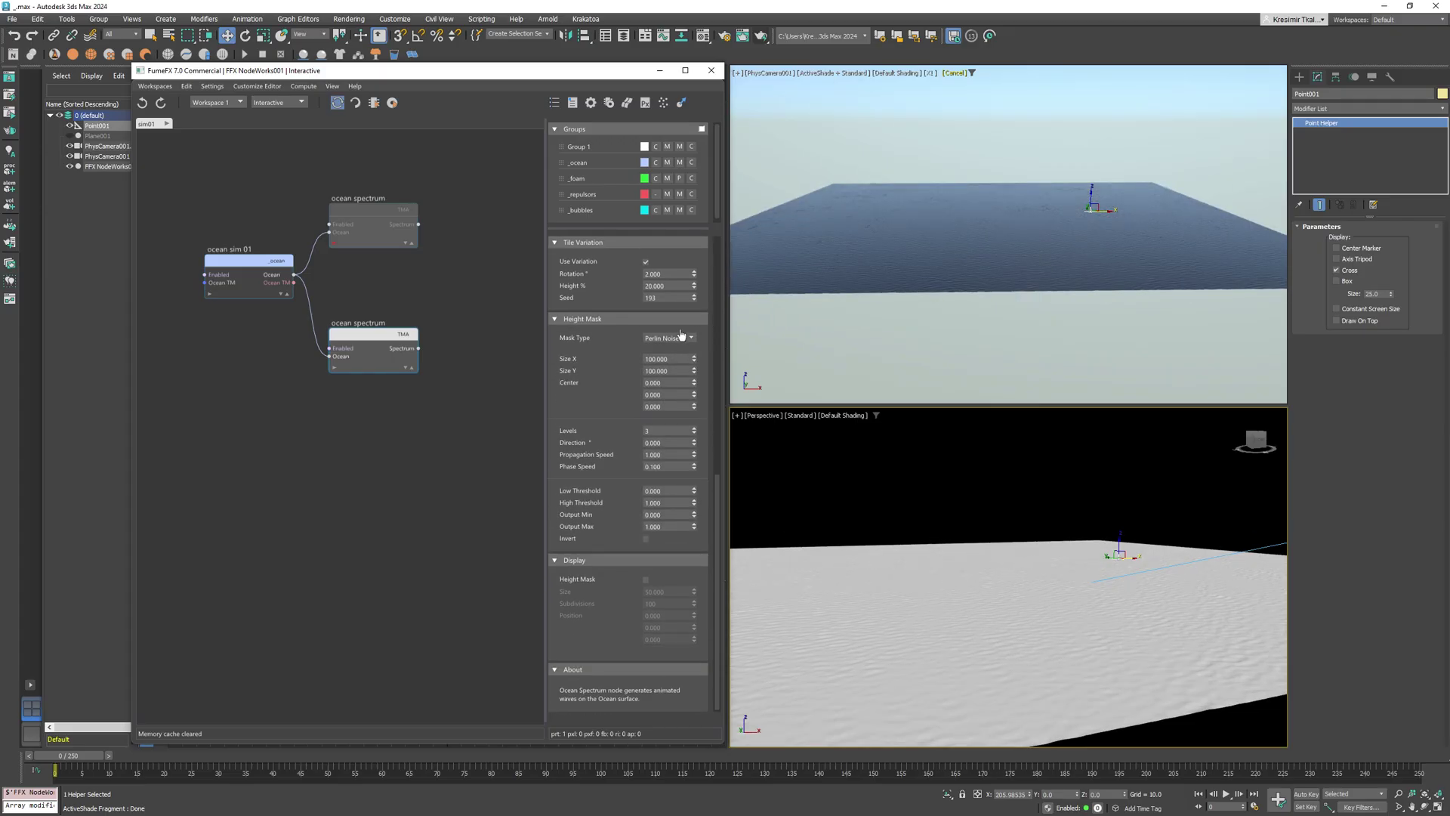
left_click(645, 337)
left_click(645, 337)
Step: Display the height mask in the viewports at Size 2000 with 200 subdivisions
left_click(646, 580)
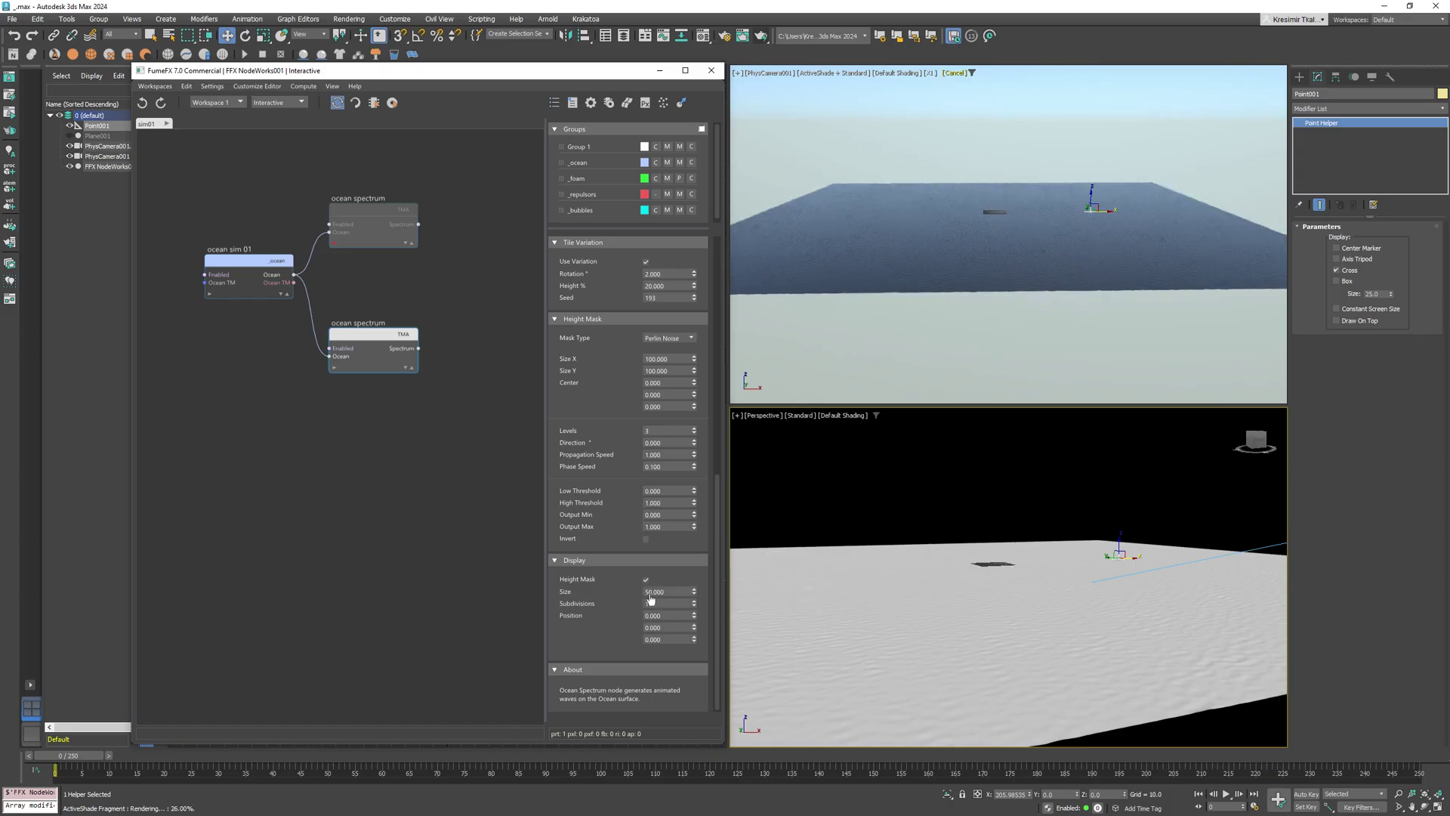
left_click_drag(652, 591, 595, 584)
type("2")
key("Tab")
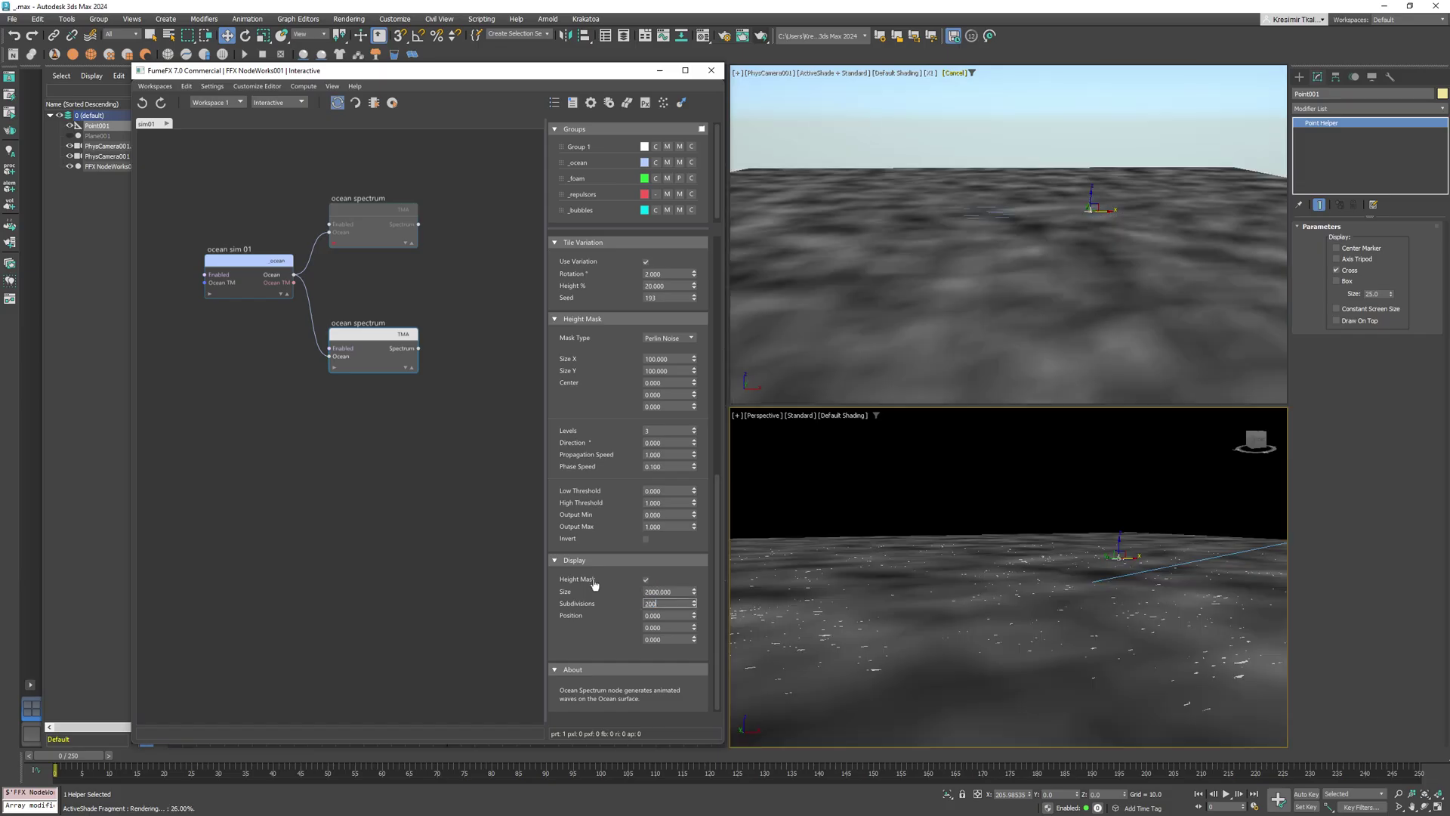
type("200")
key("Return")
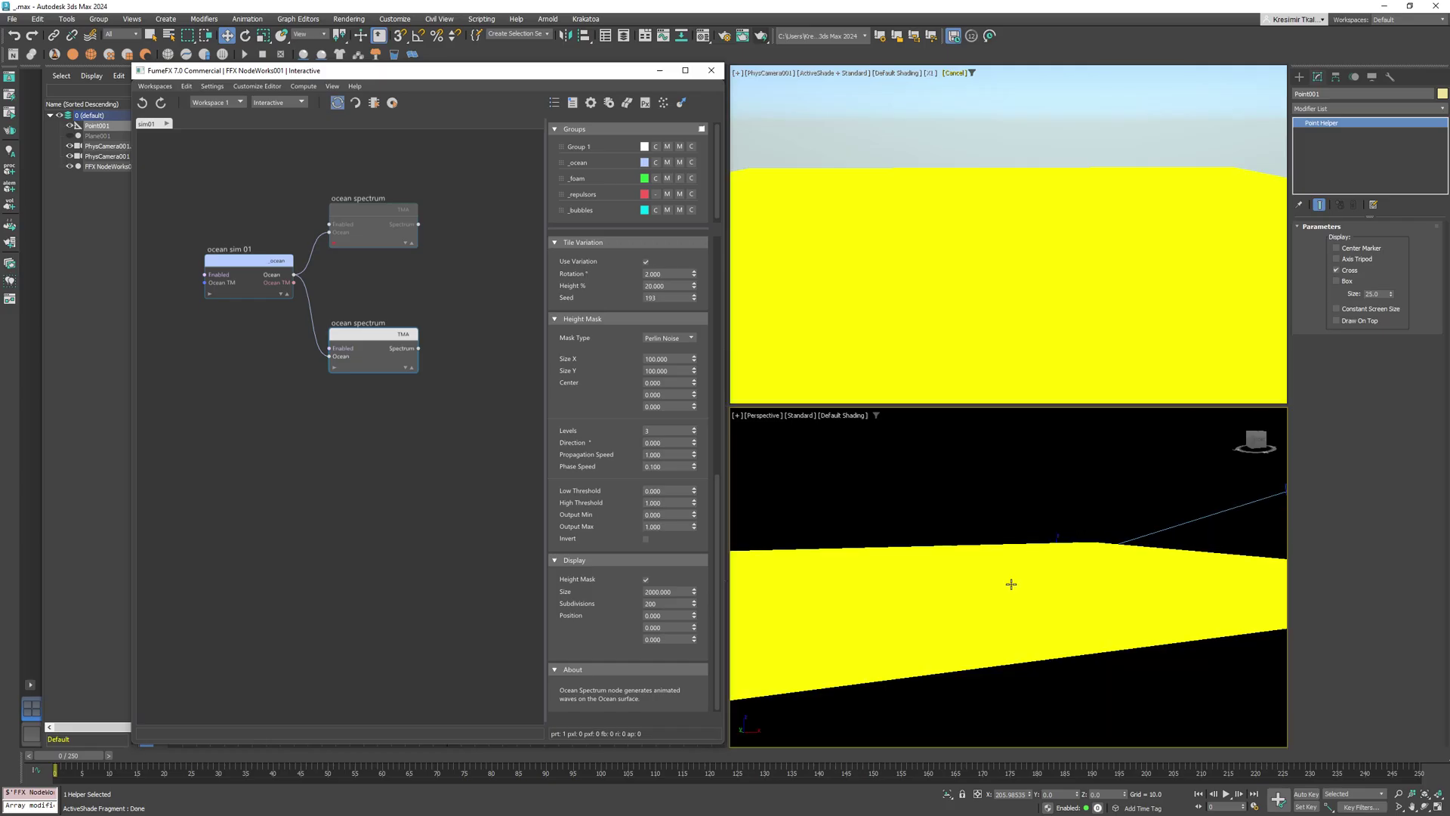
middle_click_drag(1011, 584, 1016, 618, "alt")
Step: Set the Perlin mask's Size X to 2000 and Size Y to 1600
scroll(1205, 474, "down", 5)
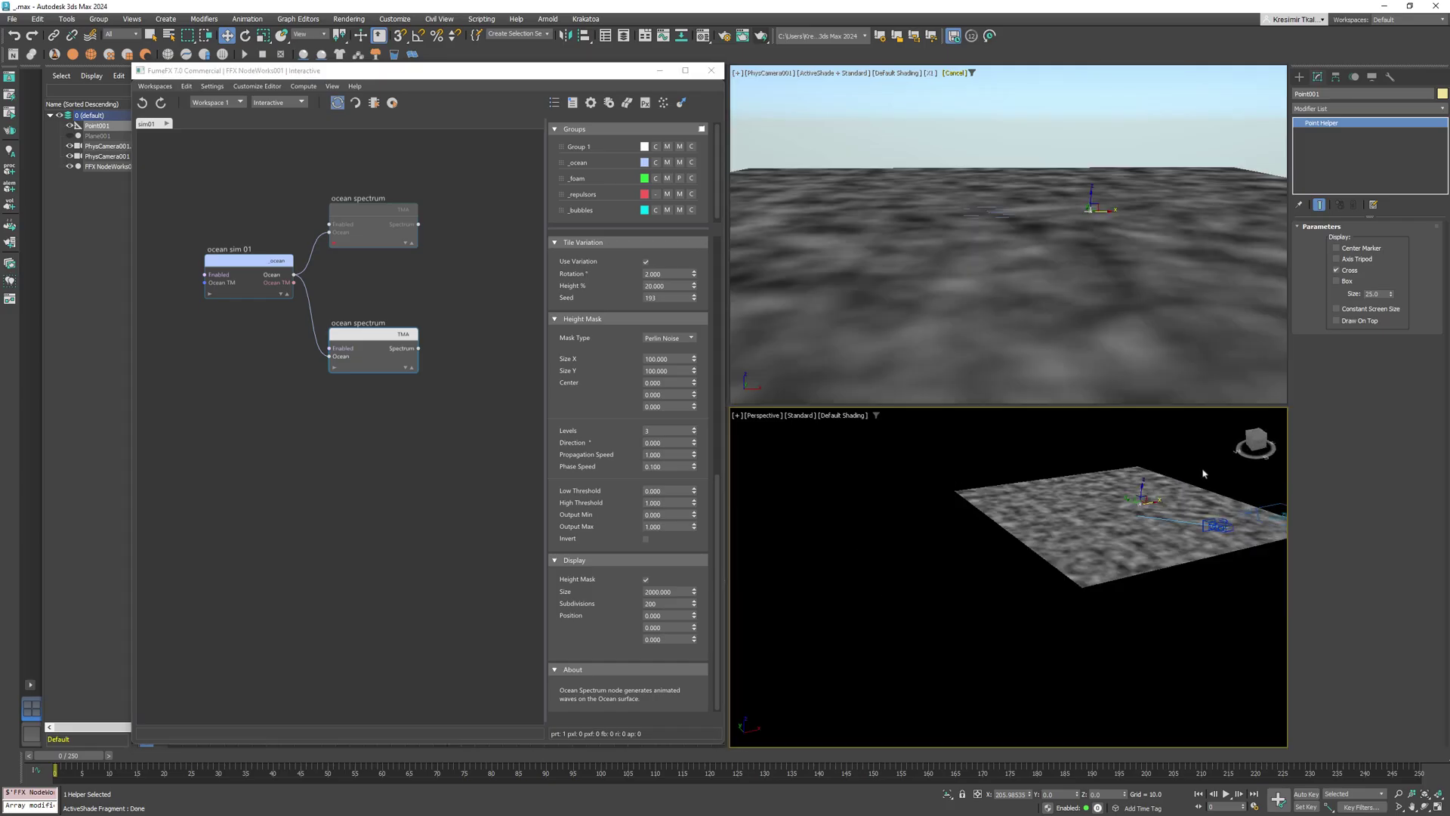
scroll(1205, 648, "up", 4)
middle_click_drag(1179, 538, 1137, 645)
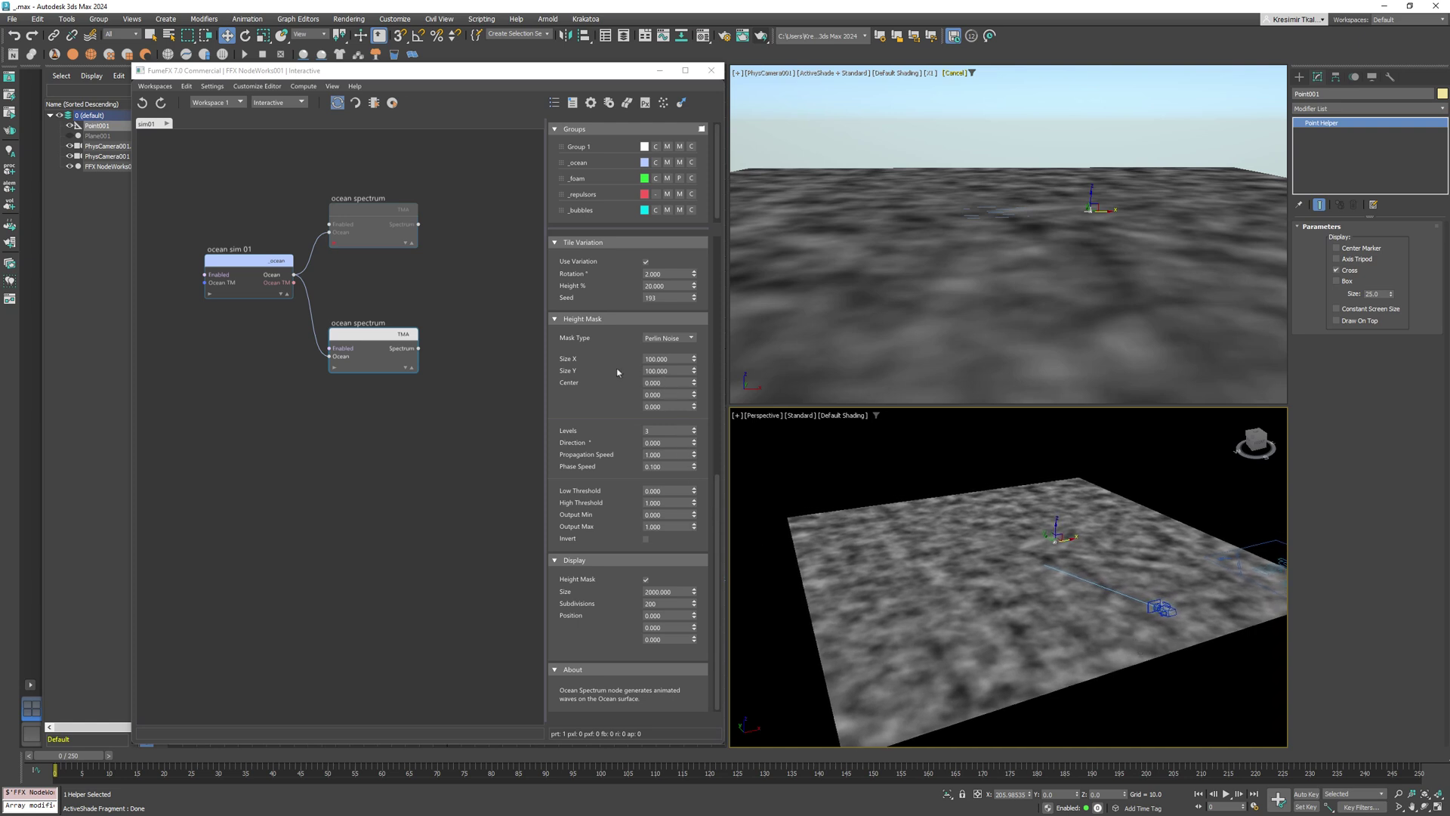
scroll(626, 372, "up", 1)
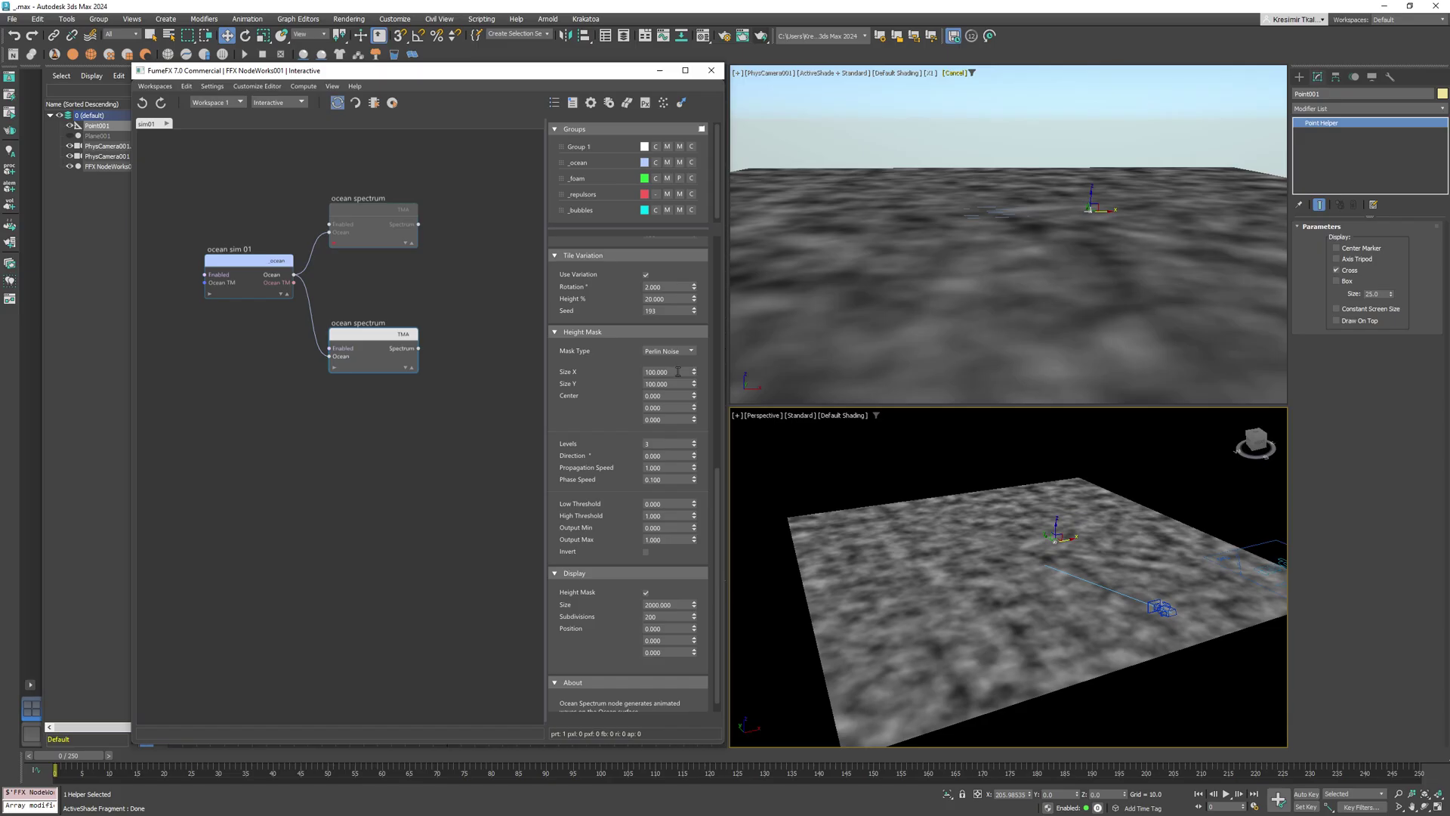
left_click(663, 371)
type("2000")
key("Tab")
type("160")
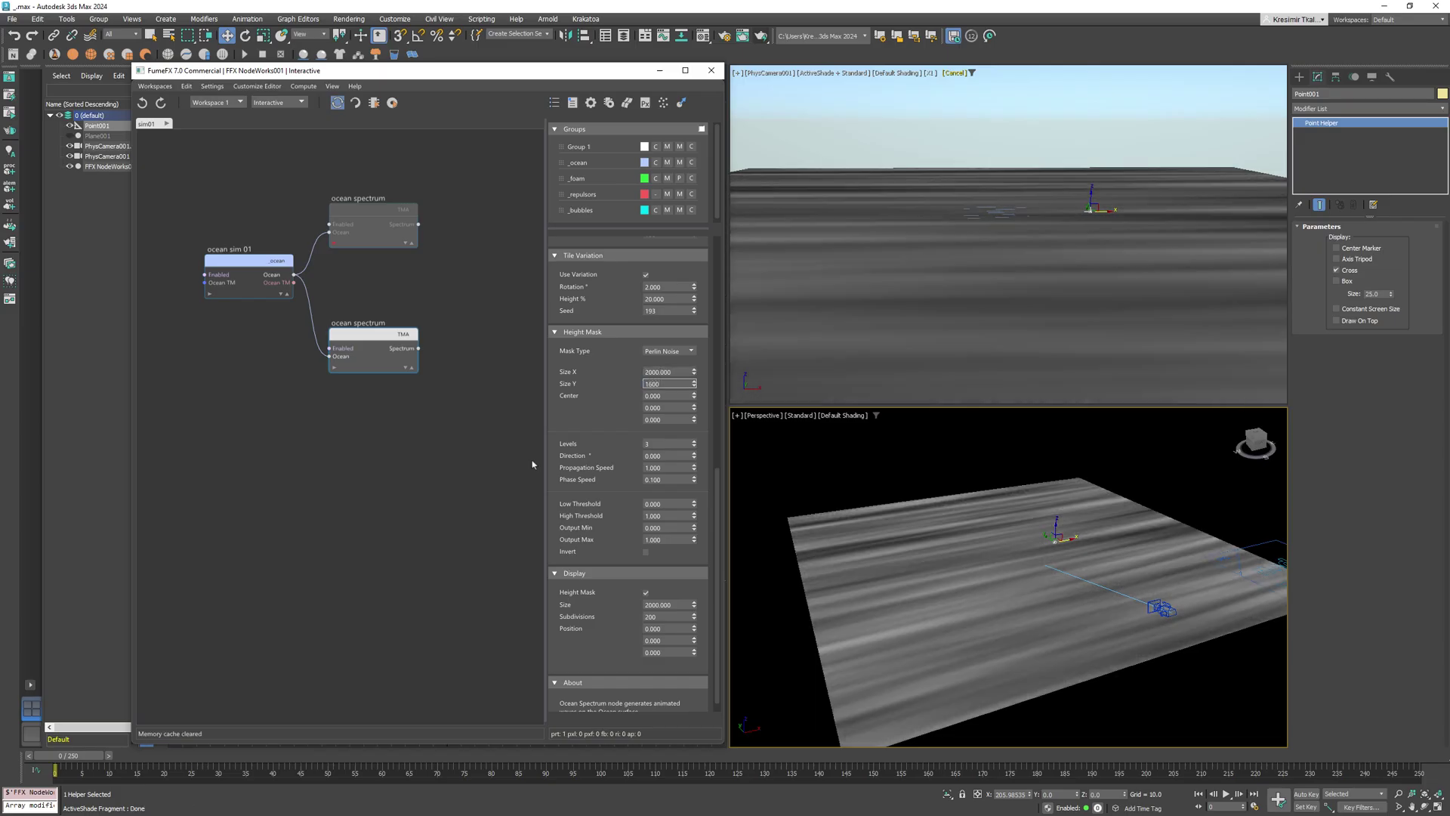
key("Return")
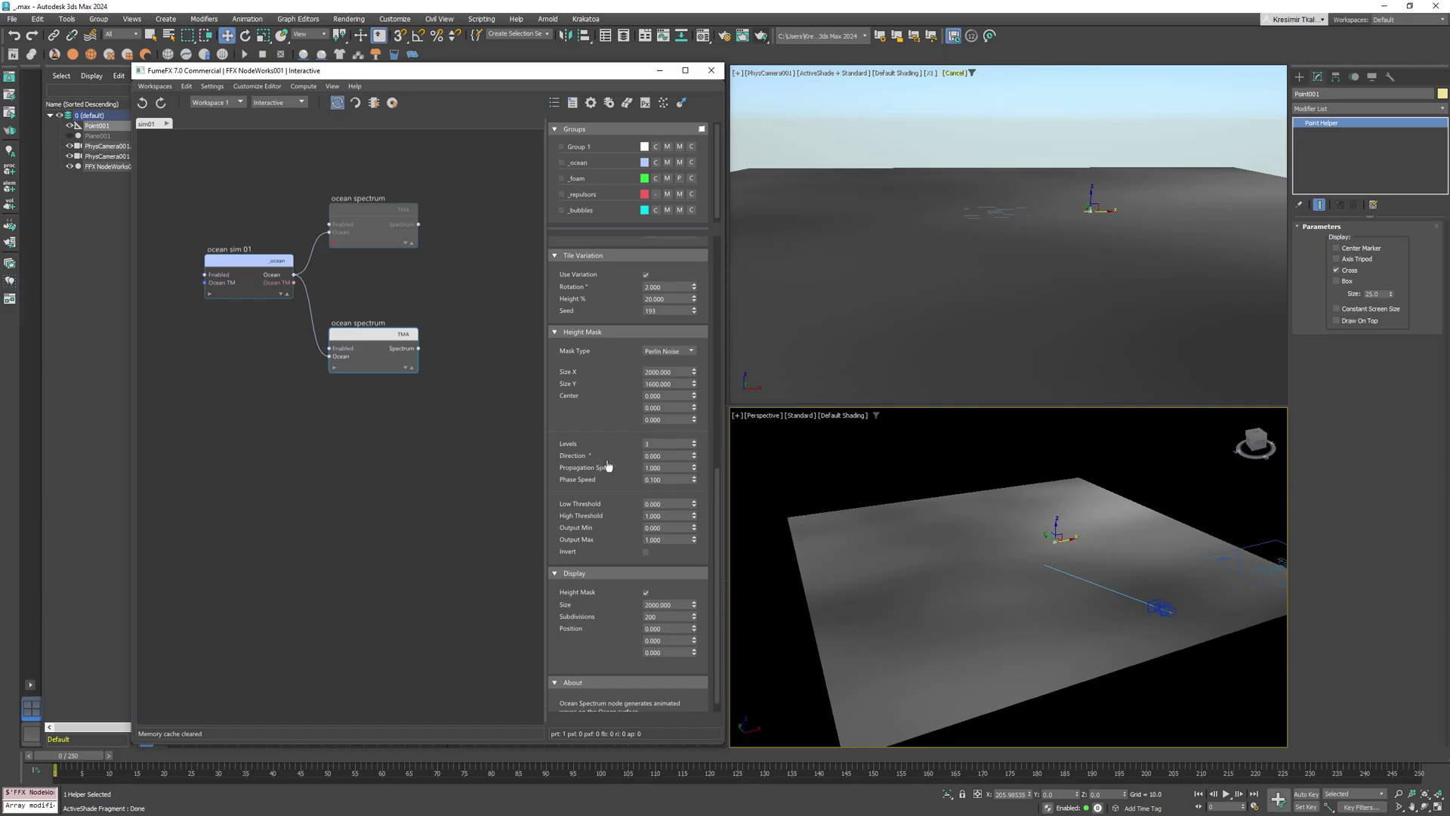
scroll(609, 465, "down", 1)
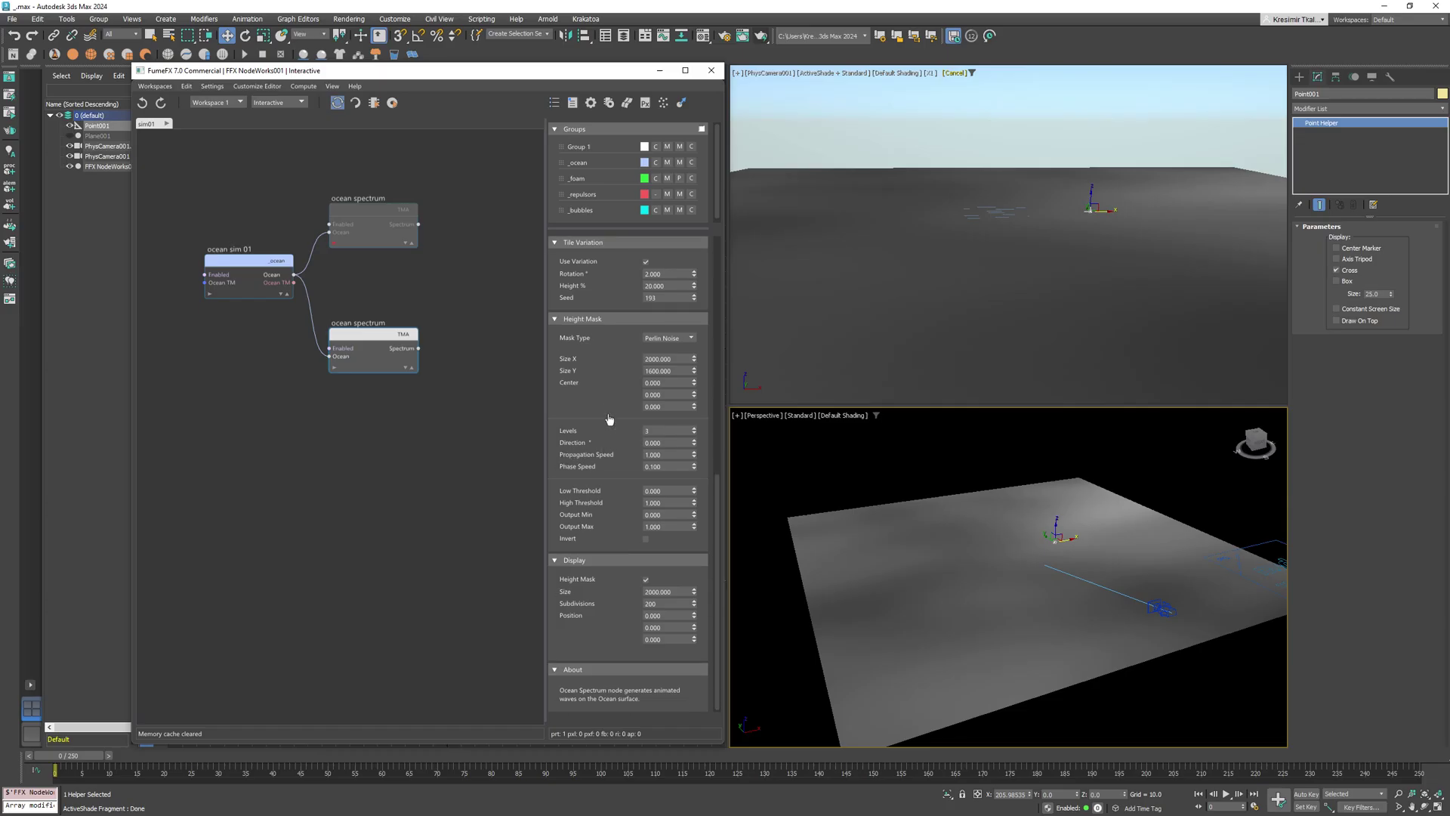
Step: Set the mask's Low Threshold to 0.5 and, after trying other values, Output Min to 0.1
left_click(662, 491)
type("0.5")
key("Return")
double_click(673, 516)
type("0.2")
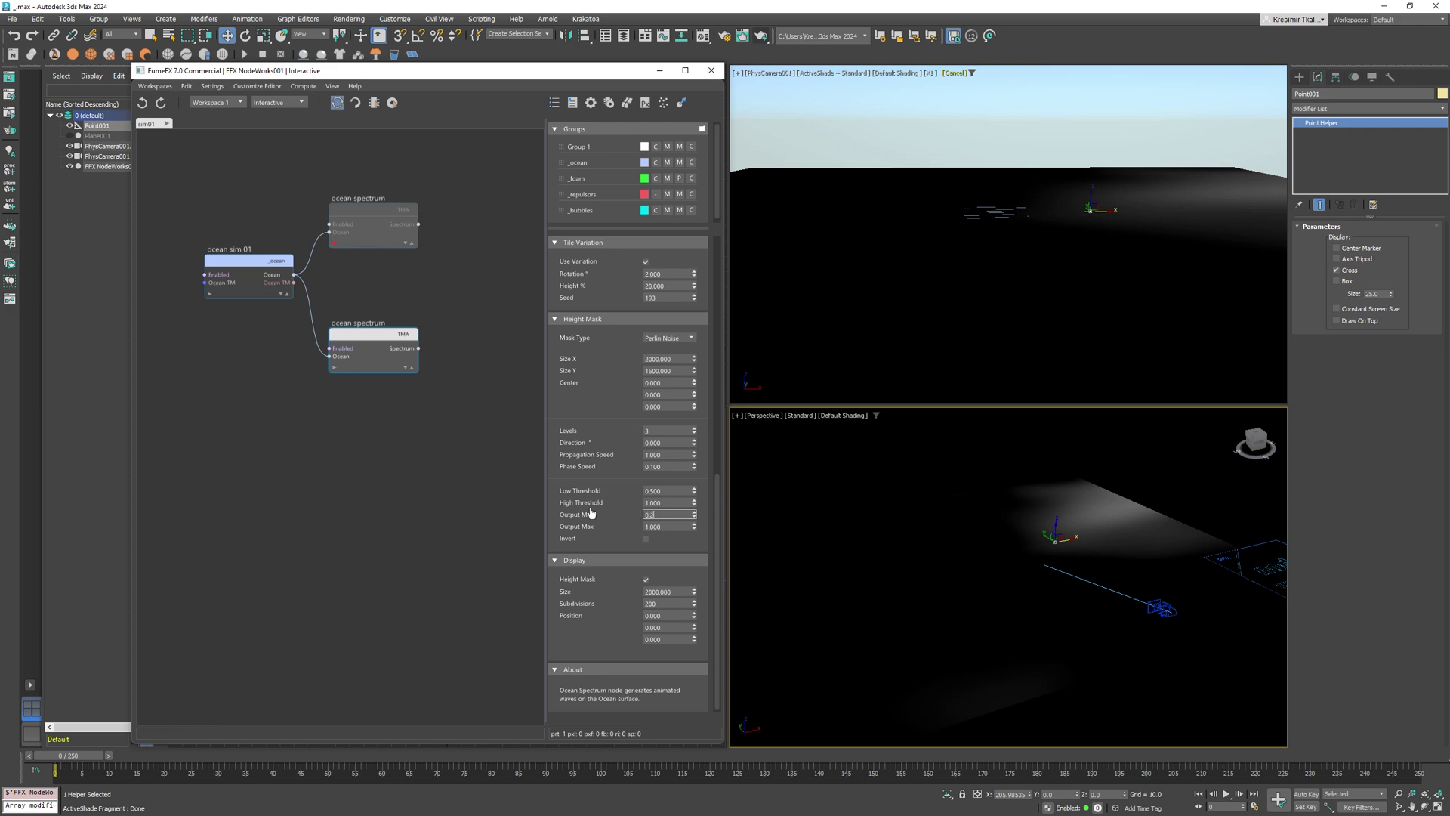
key("Return")
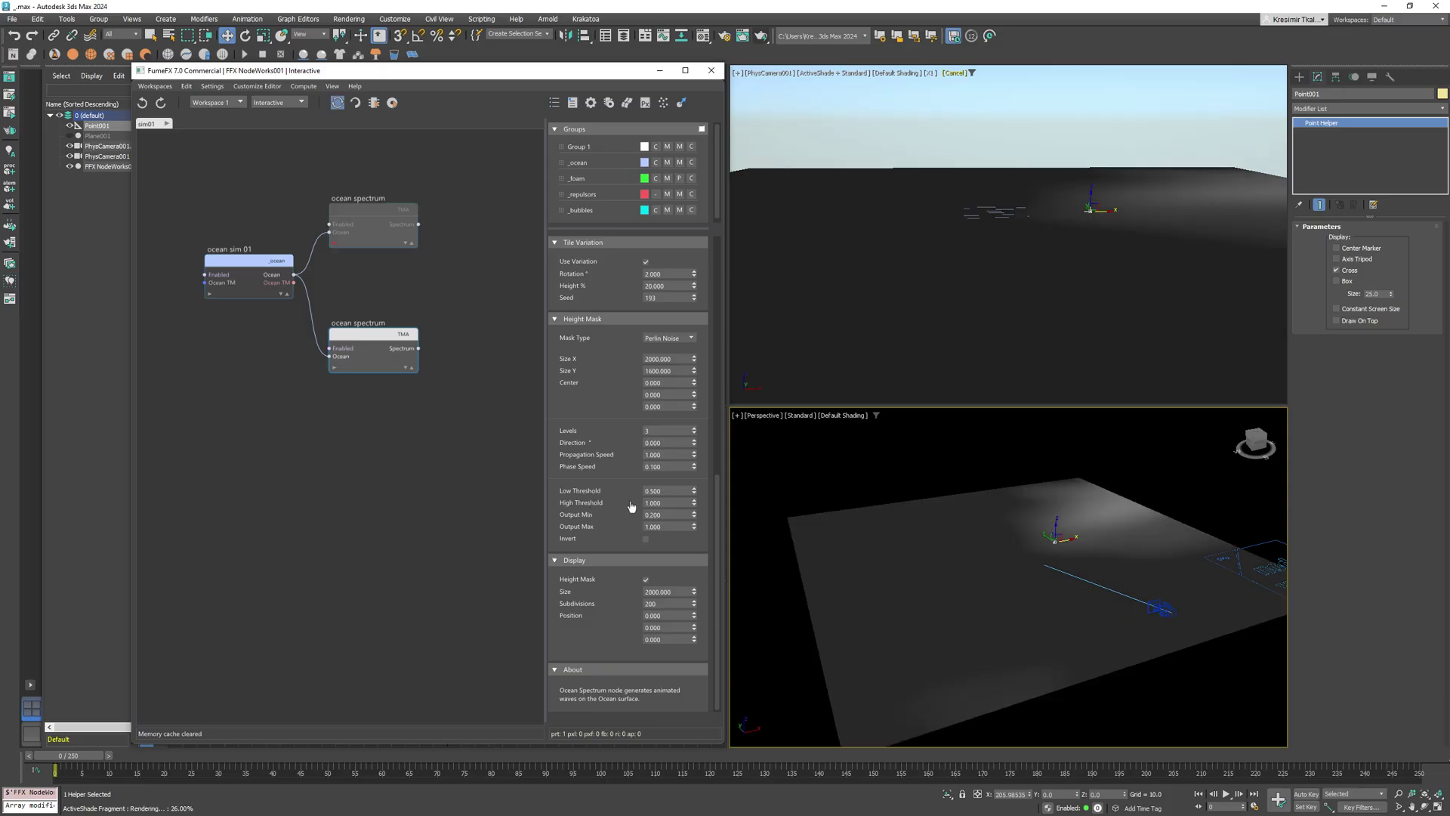
right_click(694, 515)
left_click_drag(681, 515, 602, 515)
type("0.1")
key("Return")
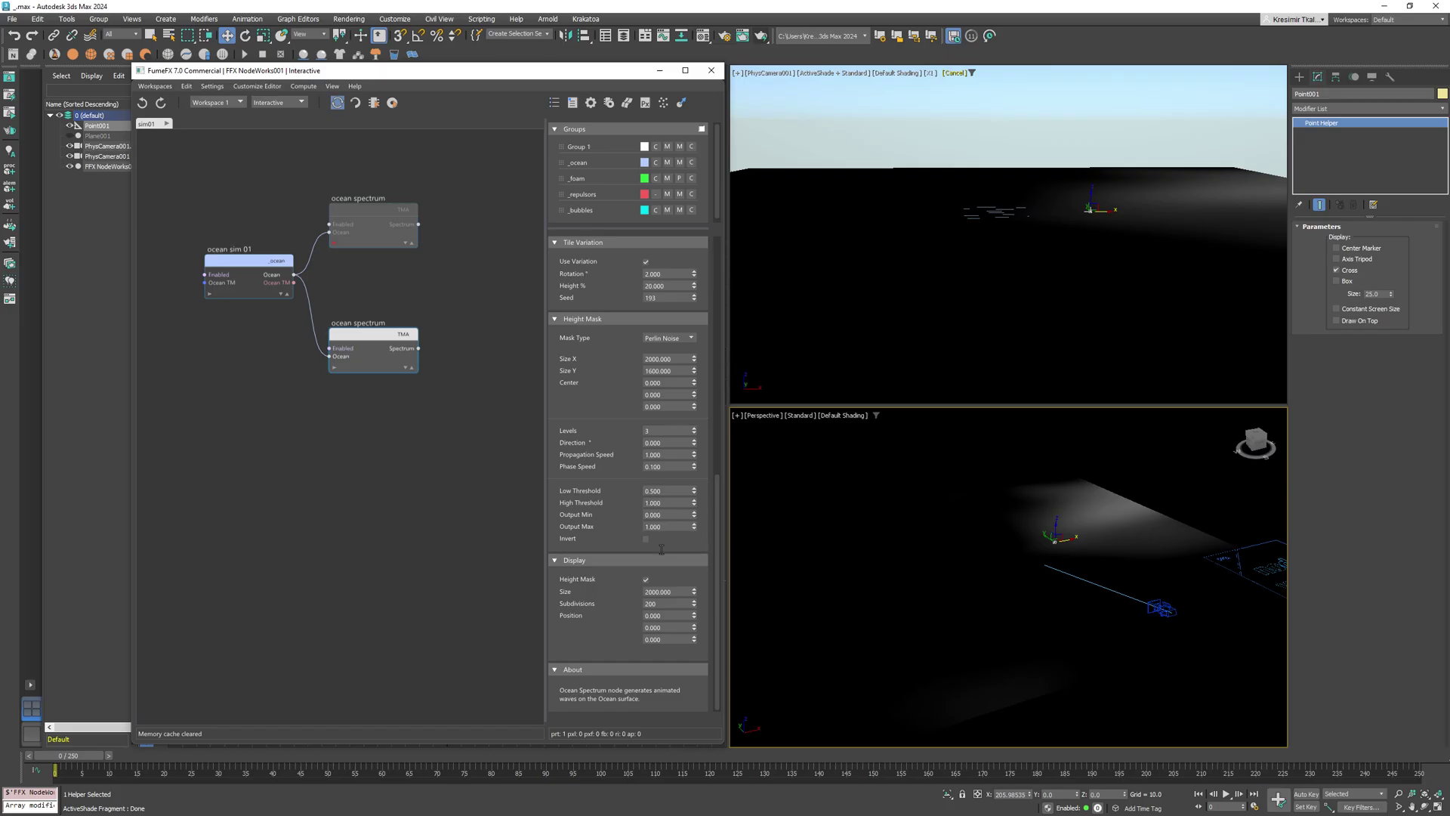
Step: Set the High Threshold to 0.6, then hide the height mask preview to reveal the ocean
left_click(646, 580)
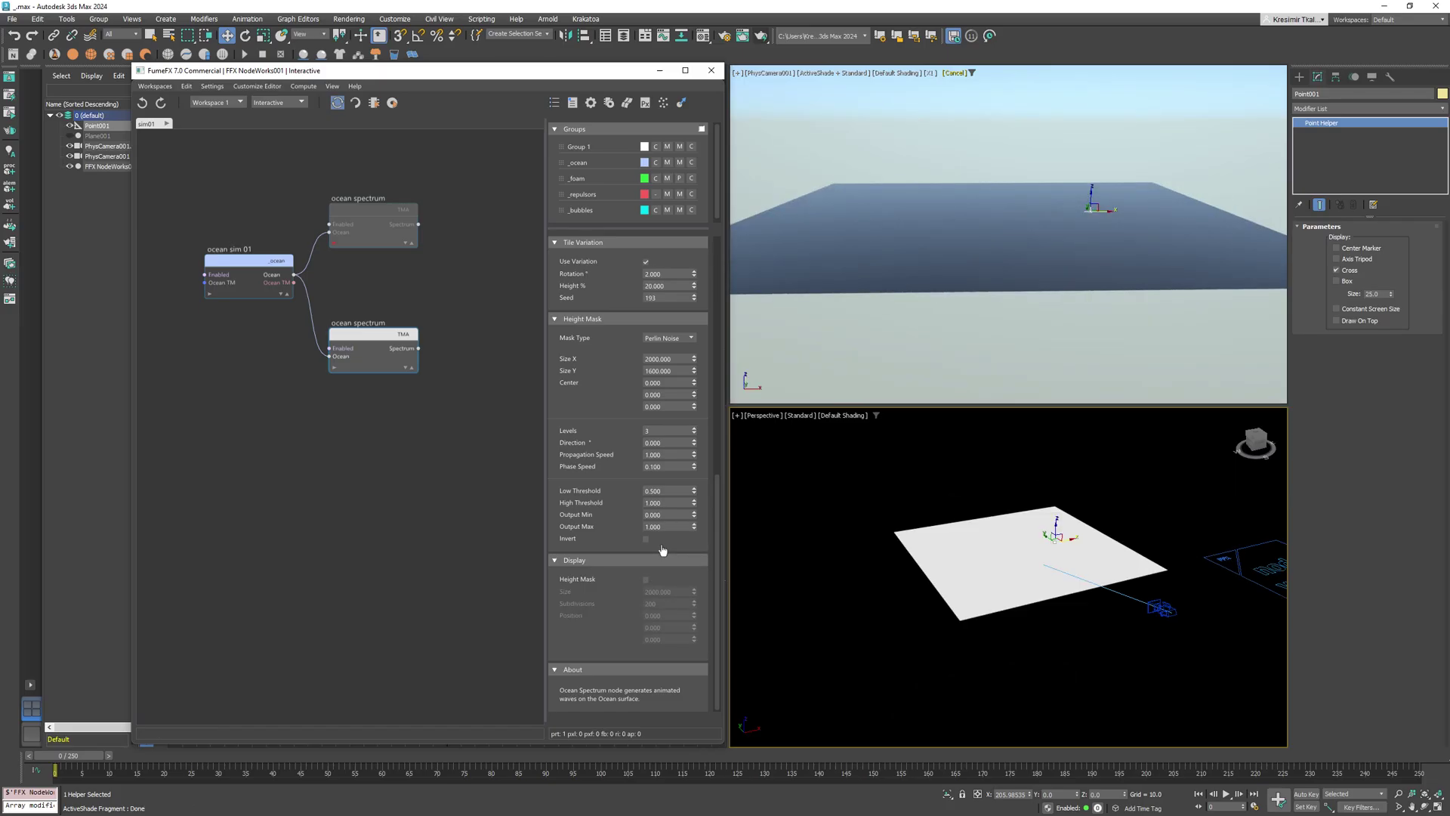
left_click(646, 580)
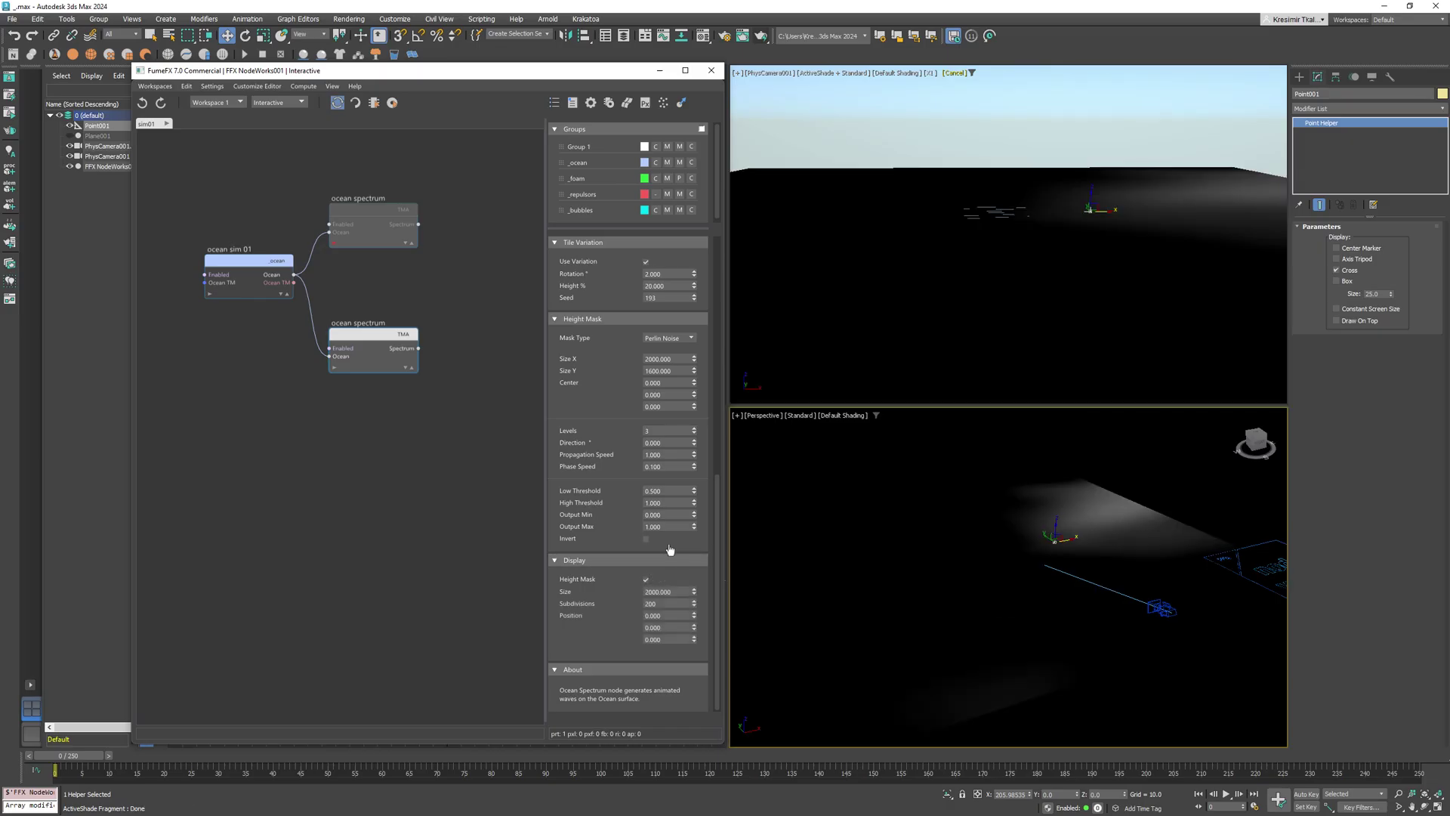
scroll(668, 563, "up", 1)
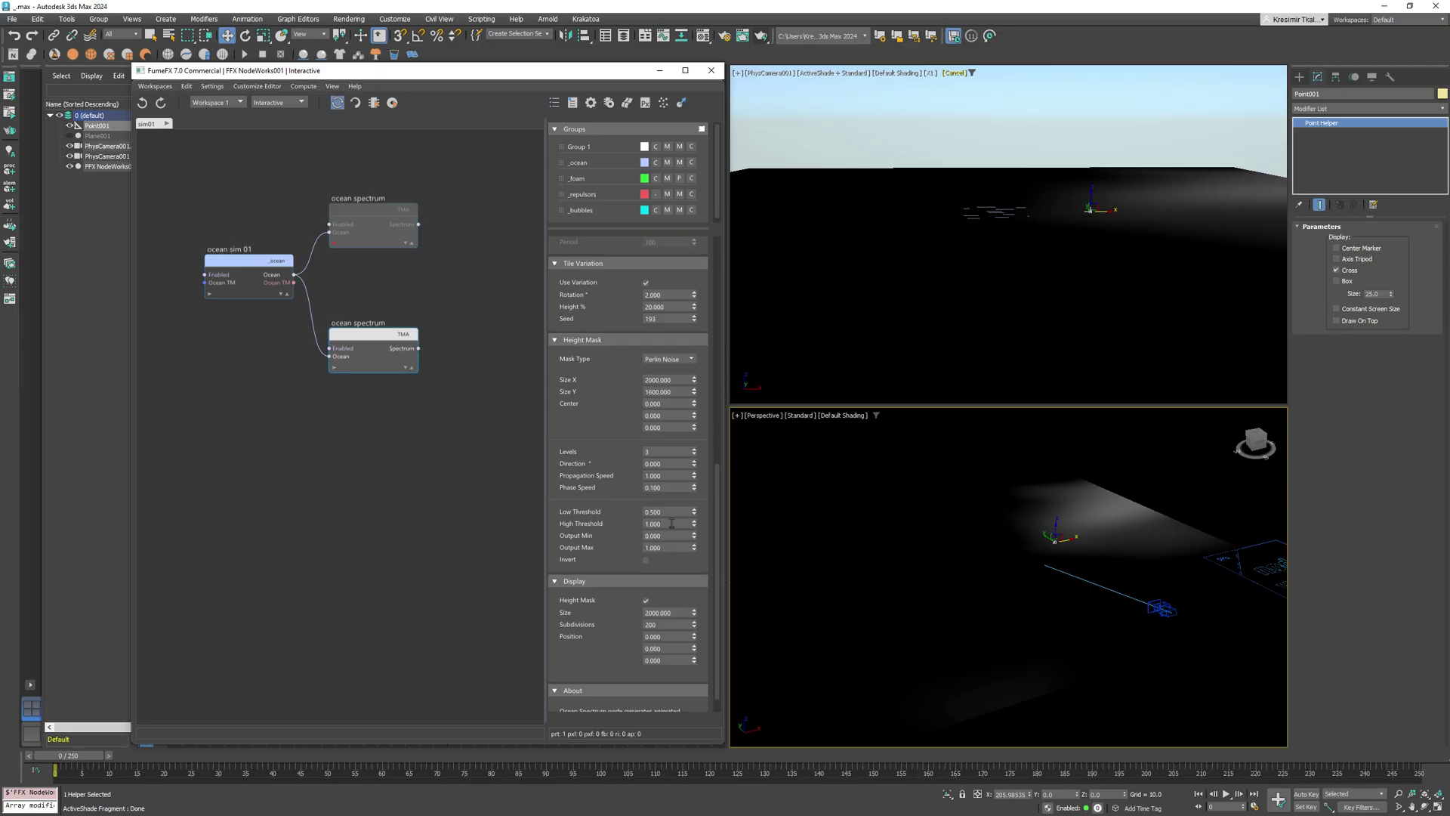
double_click(671, 522)
type("0.6")
key("Return")
left_click(645, 600)
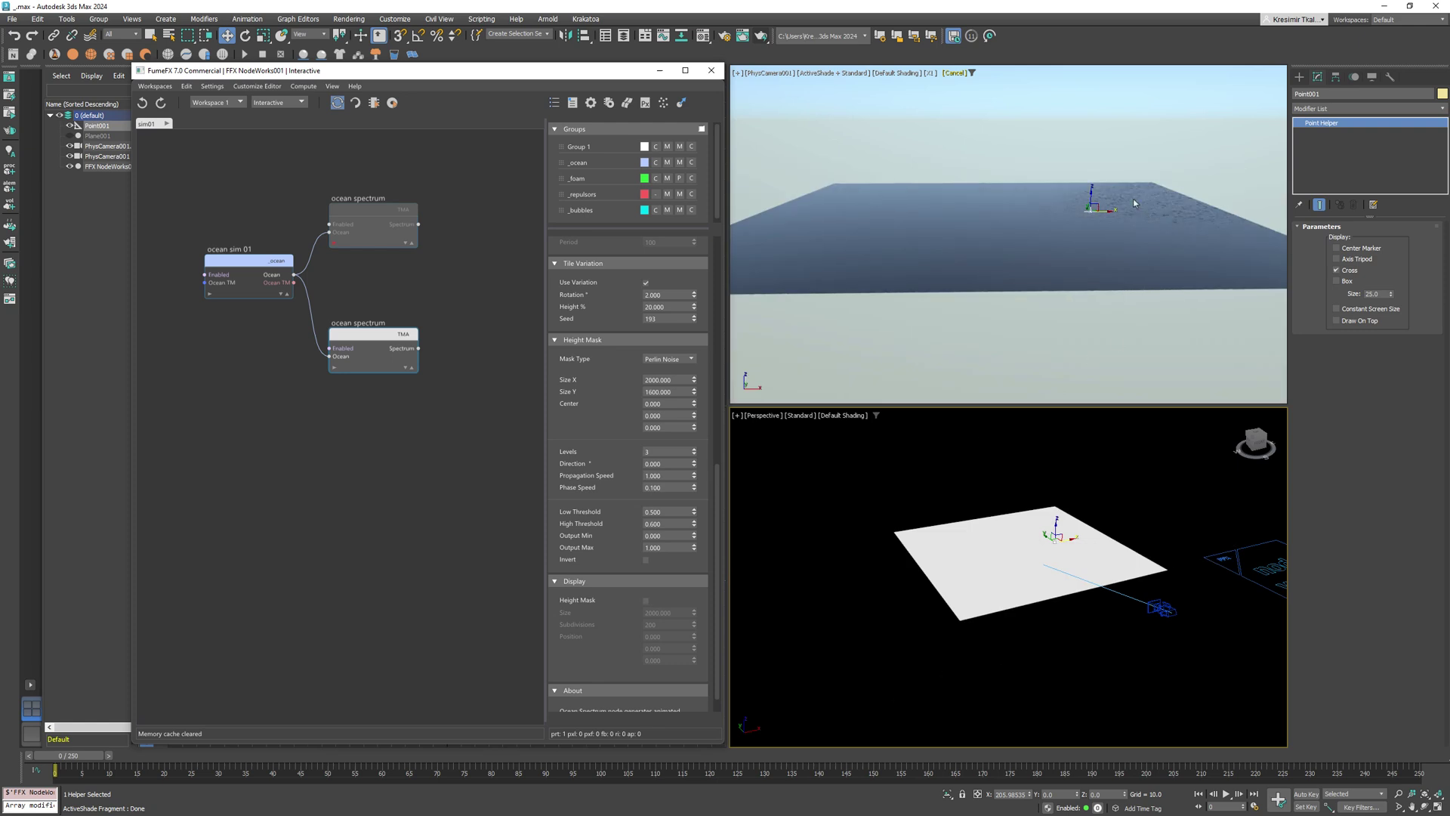
scroll(1065, 521, "up", 4)
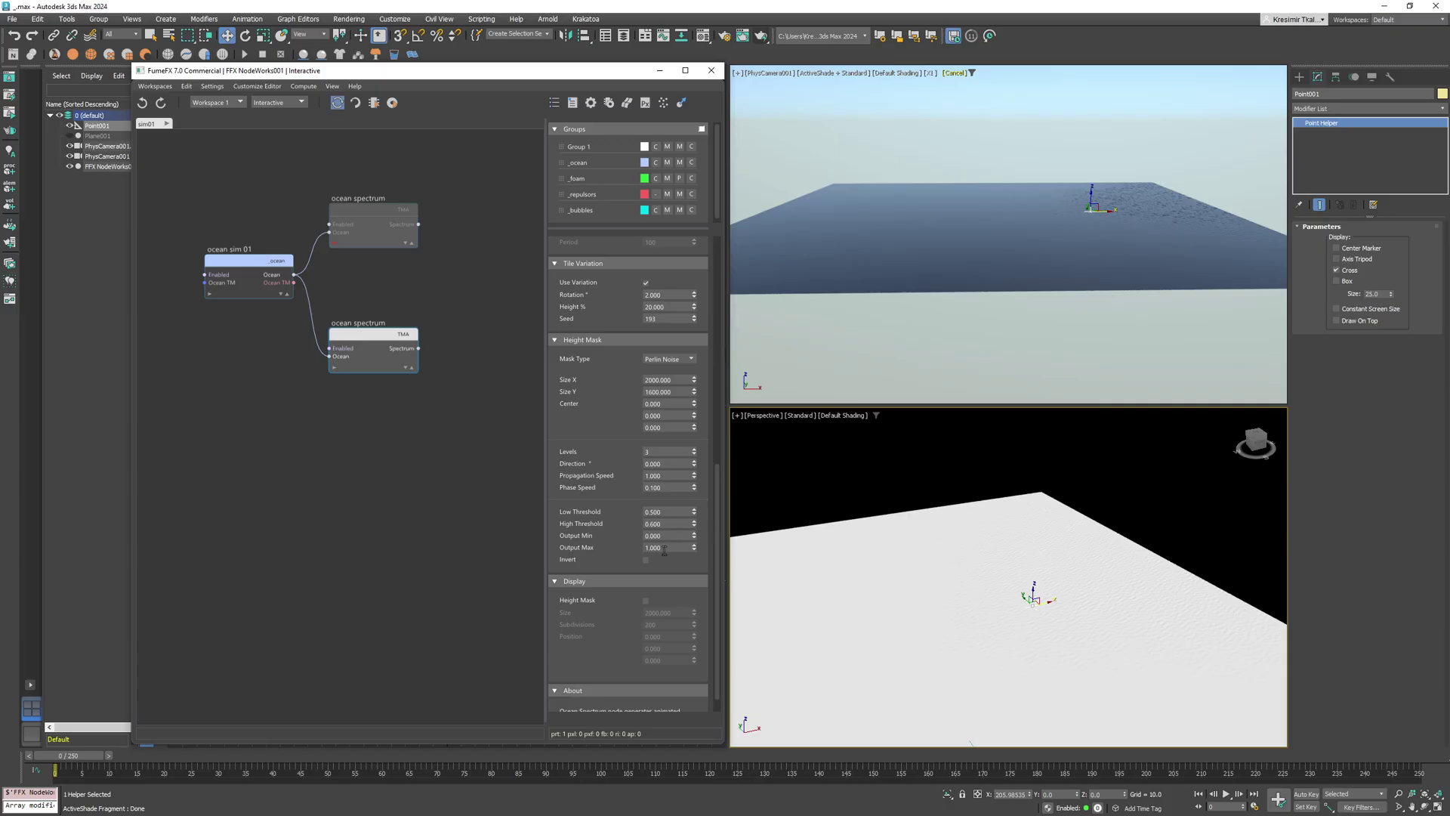
Step: Show the mask preview again and set the mask Center to X -900, Y 900
left_click(645, 601)
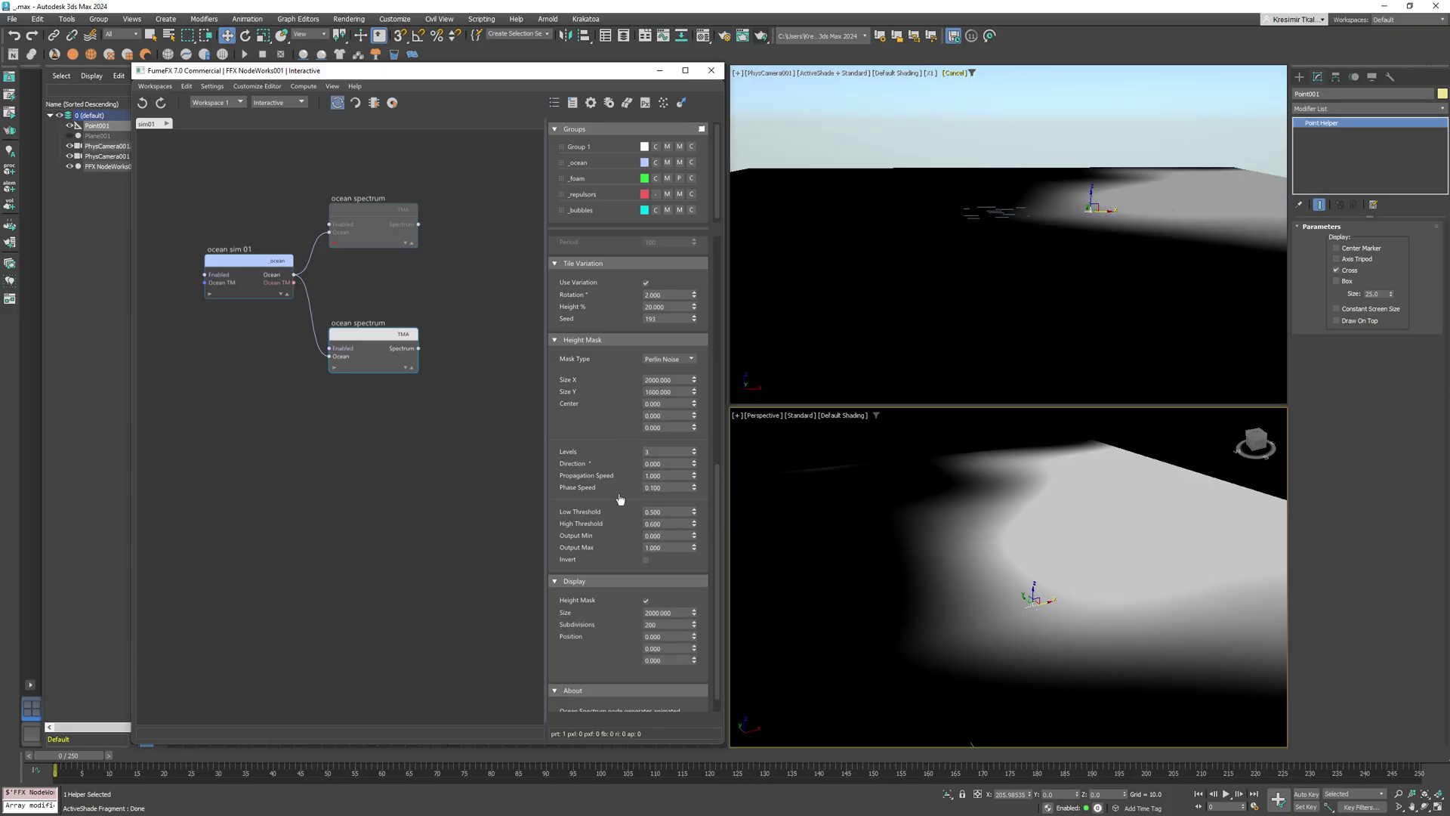
left_click_drag(619, 499, 620, 508)
double_click(672, 415)
key("BackSpace")
type("-900")
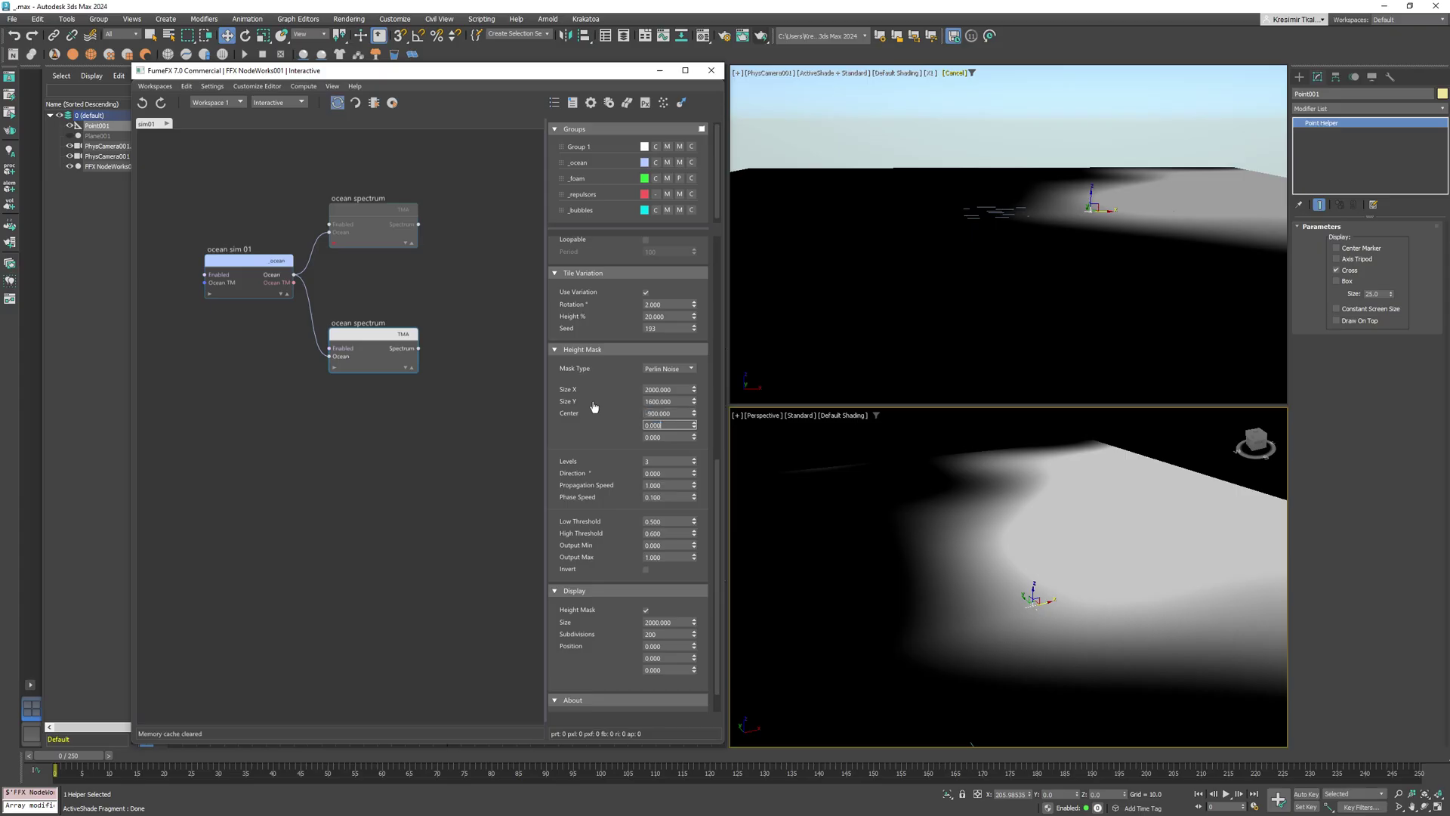
key("Tab")
type("900")
key("Return")
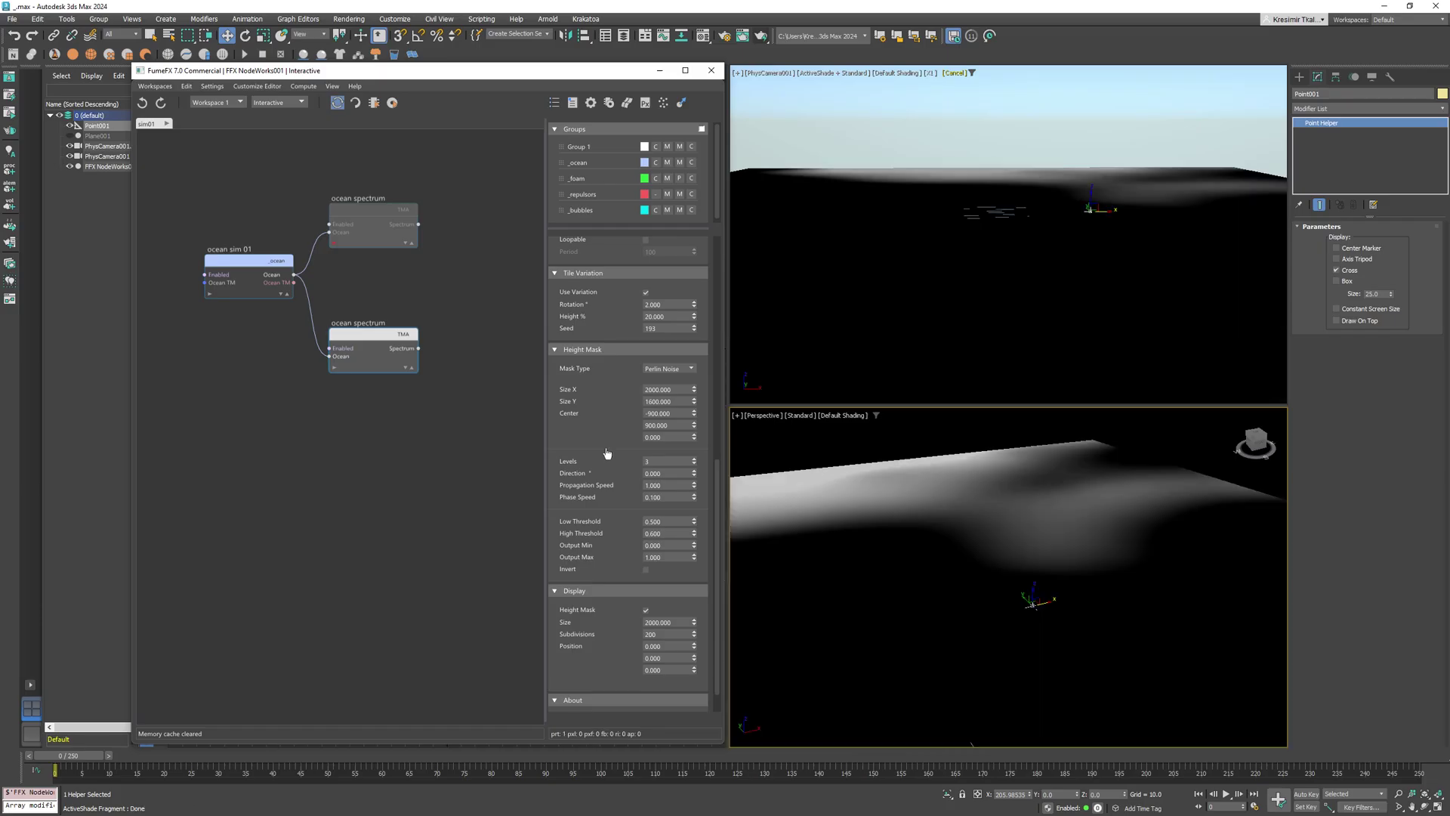
scroll(626, 530, "down", 1)
left_click_drag(625, 530, 609, 521)
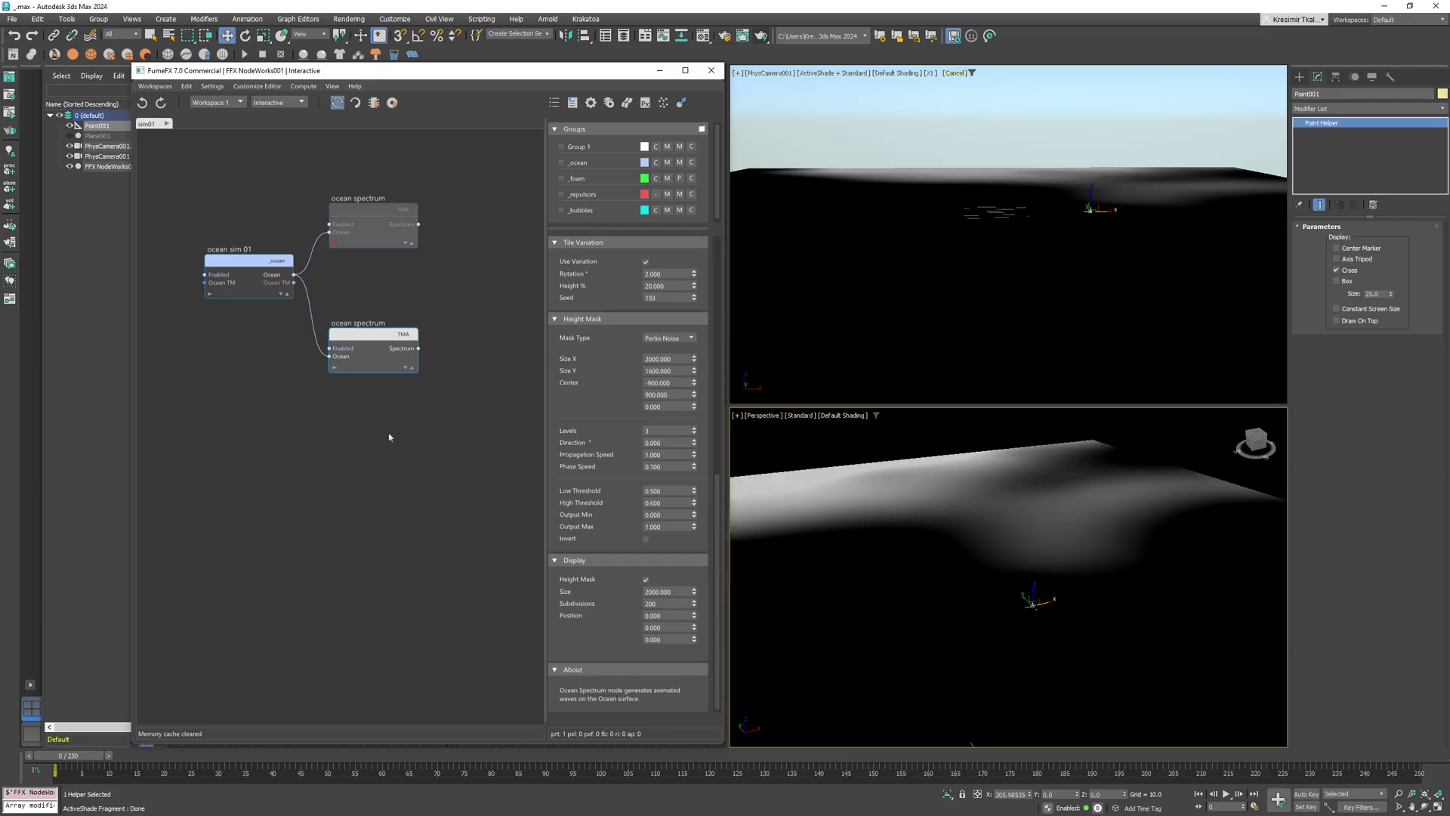
right_click(180, 362)
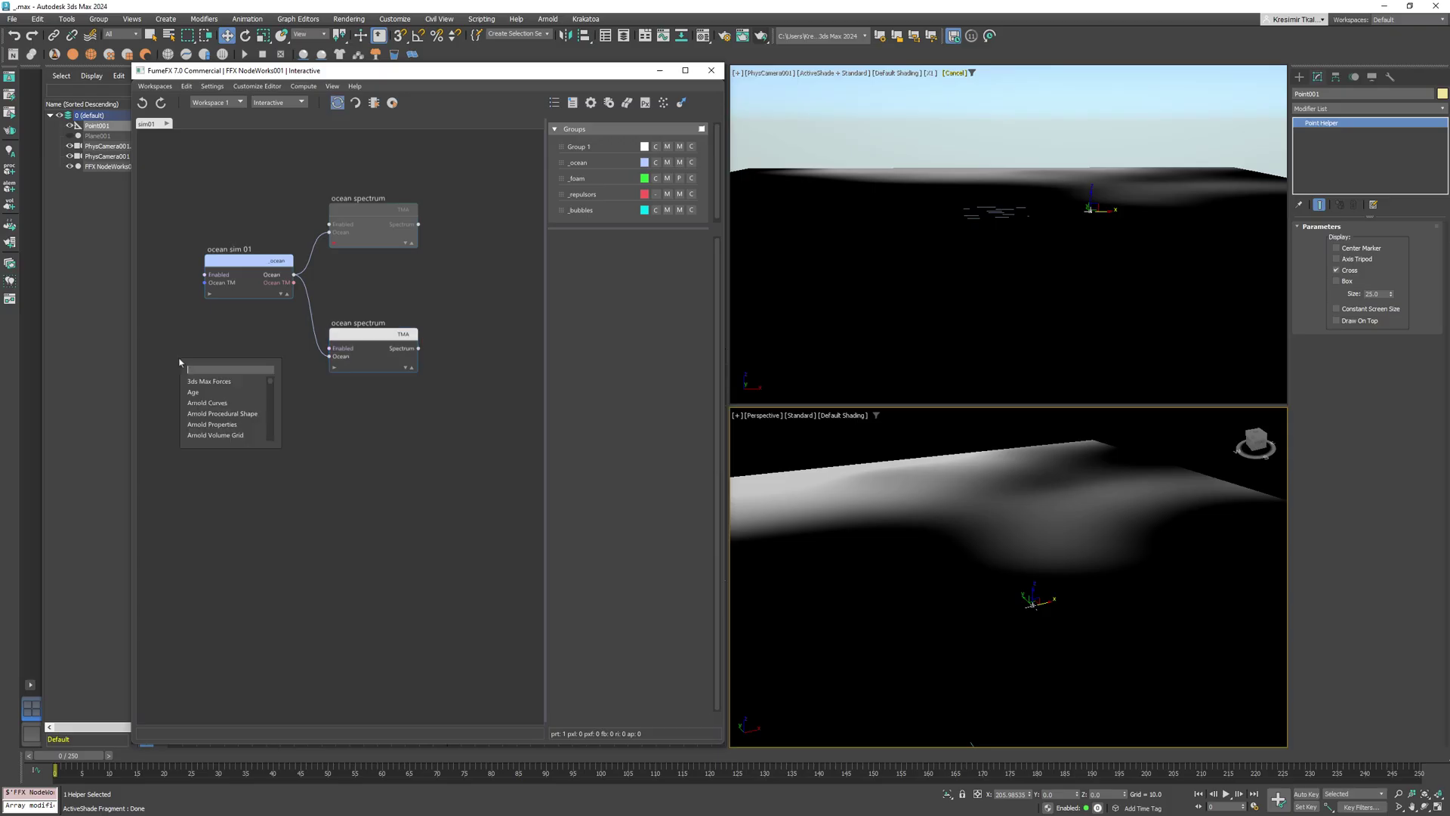
type("INFO")
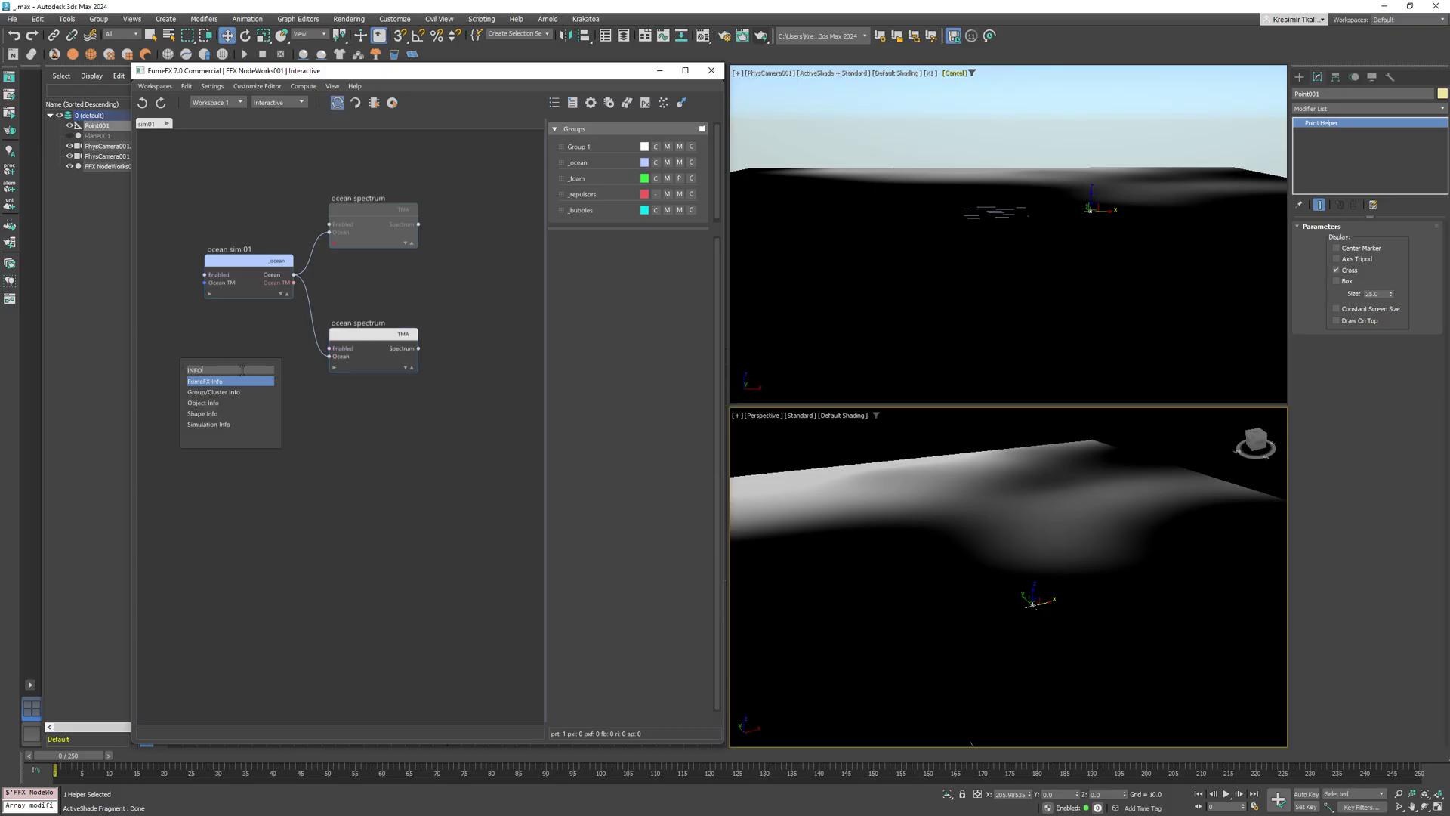
left_click(208, 402)
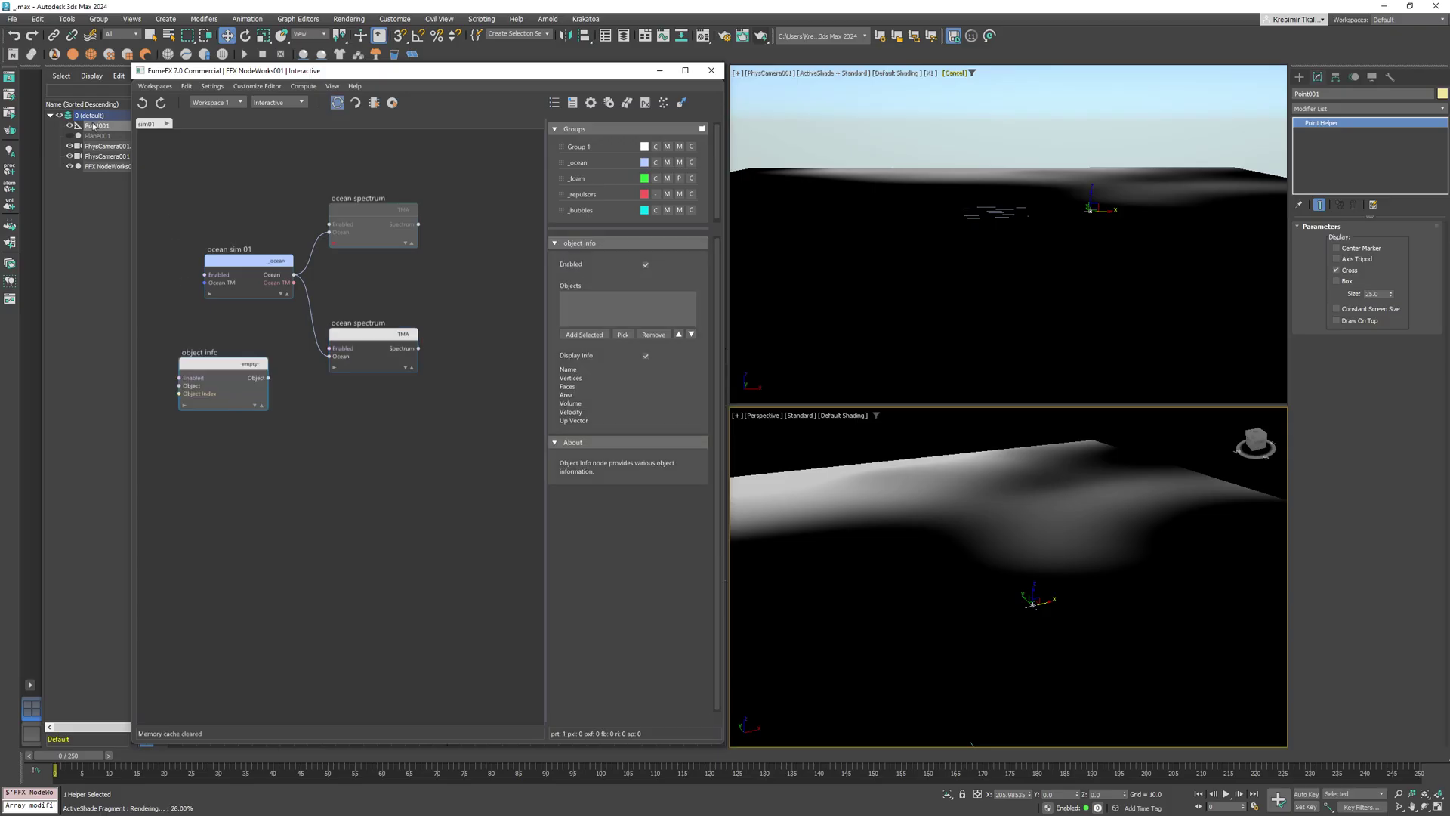
left_click(584, 335)
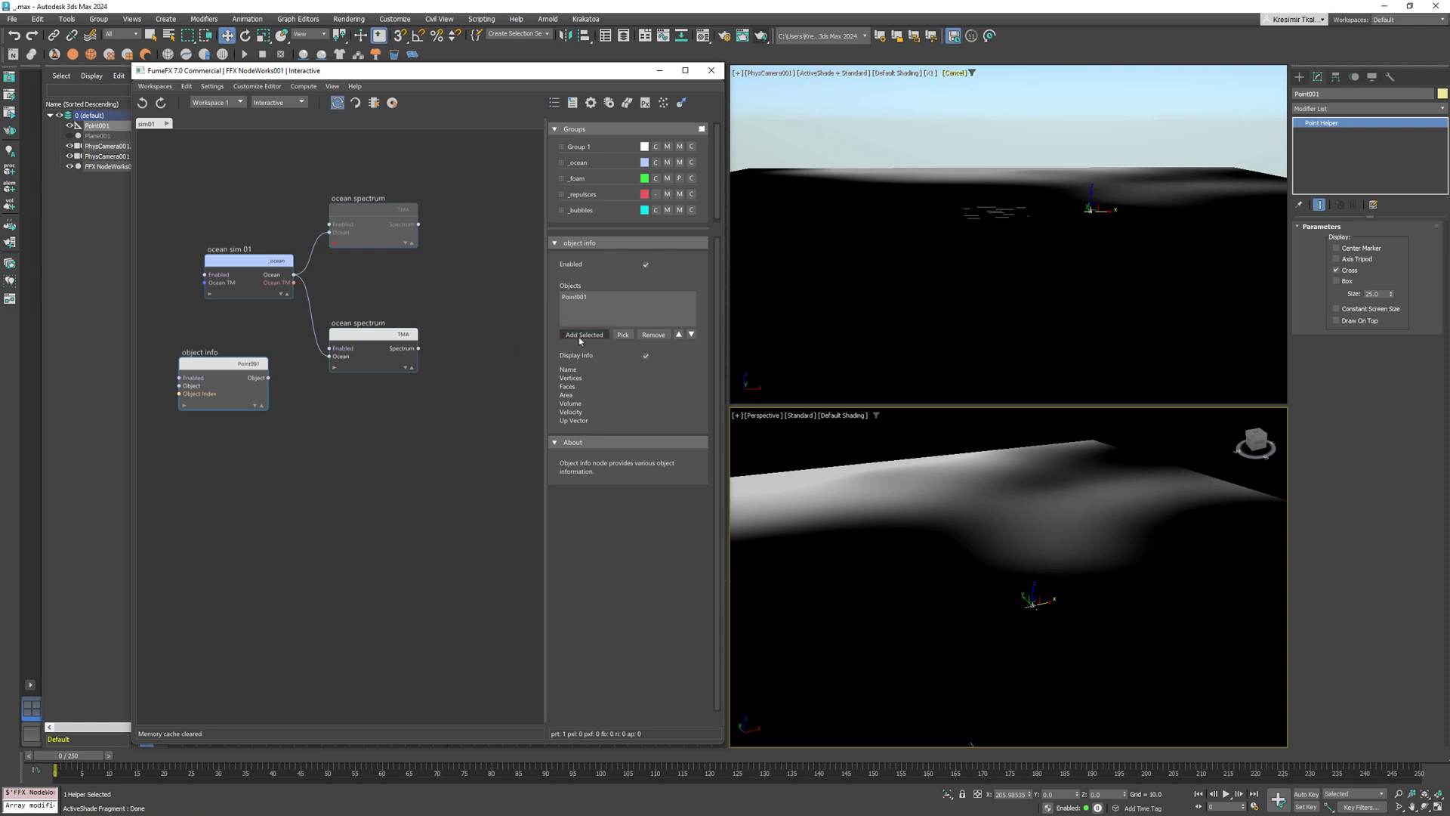
left_click(254, 407)
left_click_drag(264, 425, 338, 610)
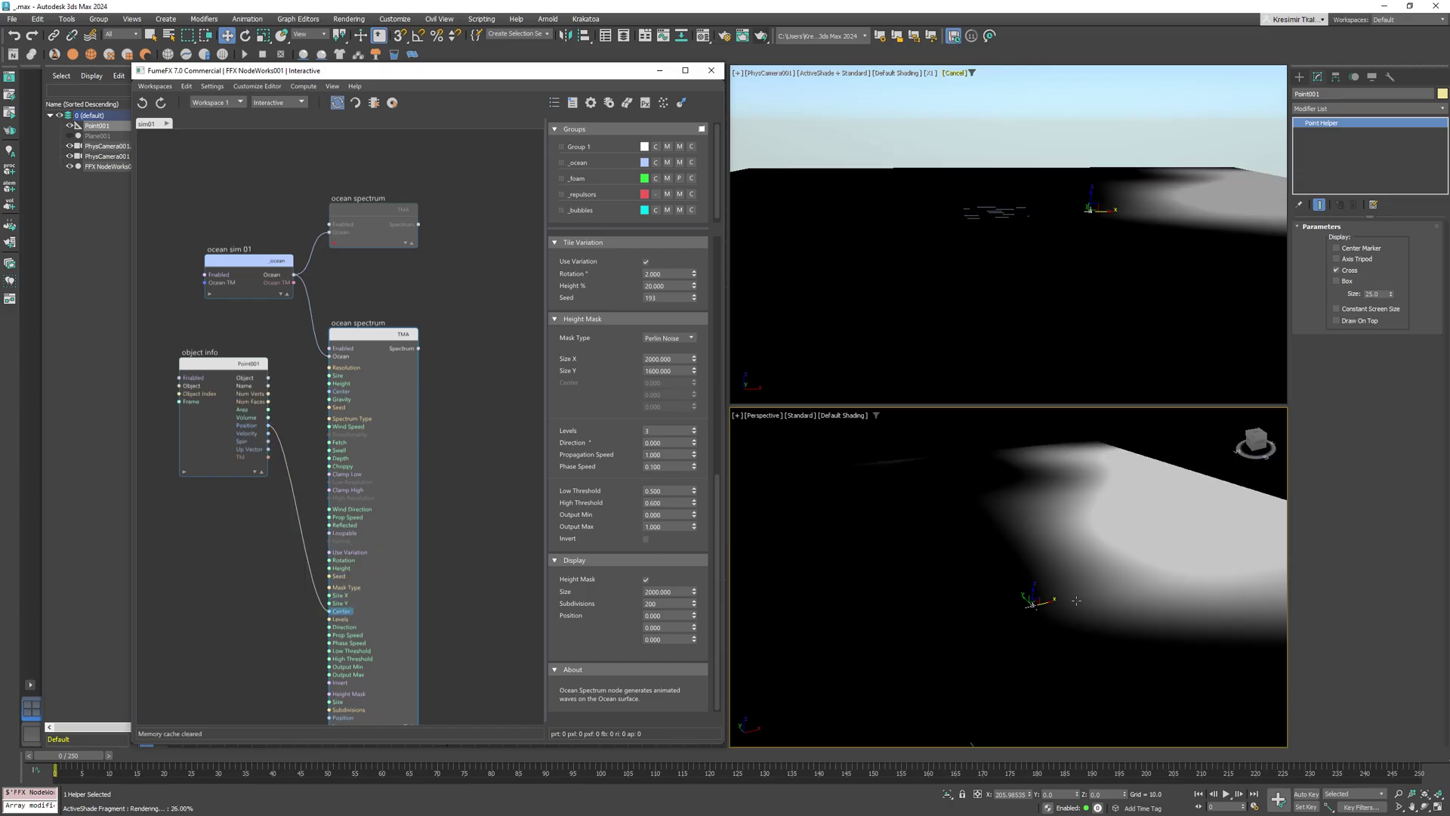
left_click(1106, 215)
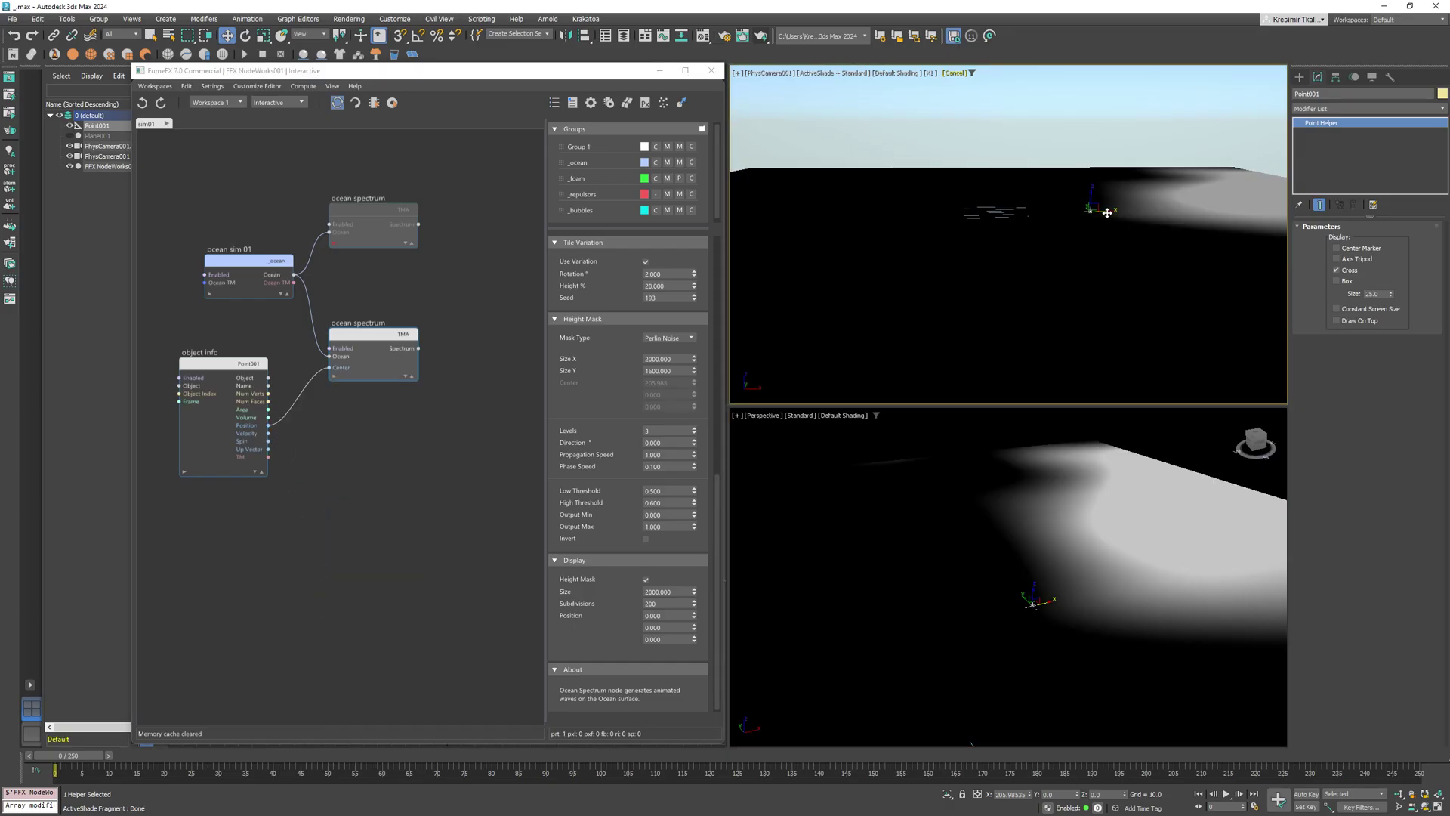
left_click_drag(1106, 212, 775, 237)
key("ctrl+z")
left_click(201, 374)
Step: Delete the Object Info node and set the lower spectrum's Phase Speed to 1
key("Delete")
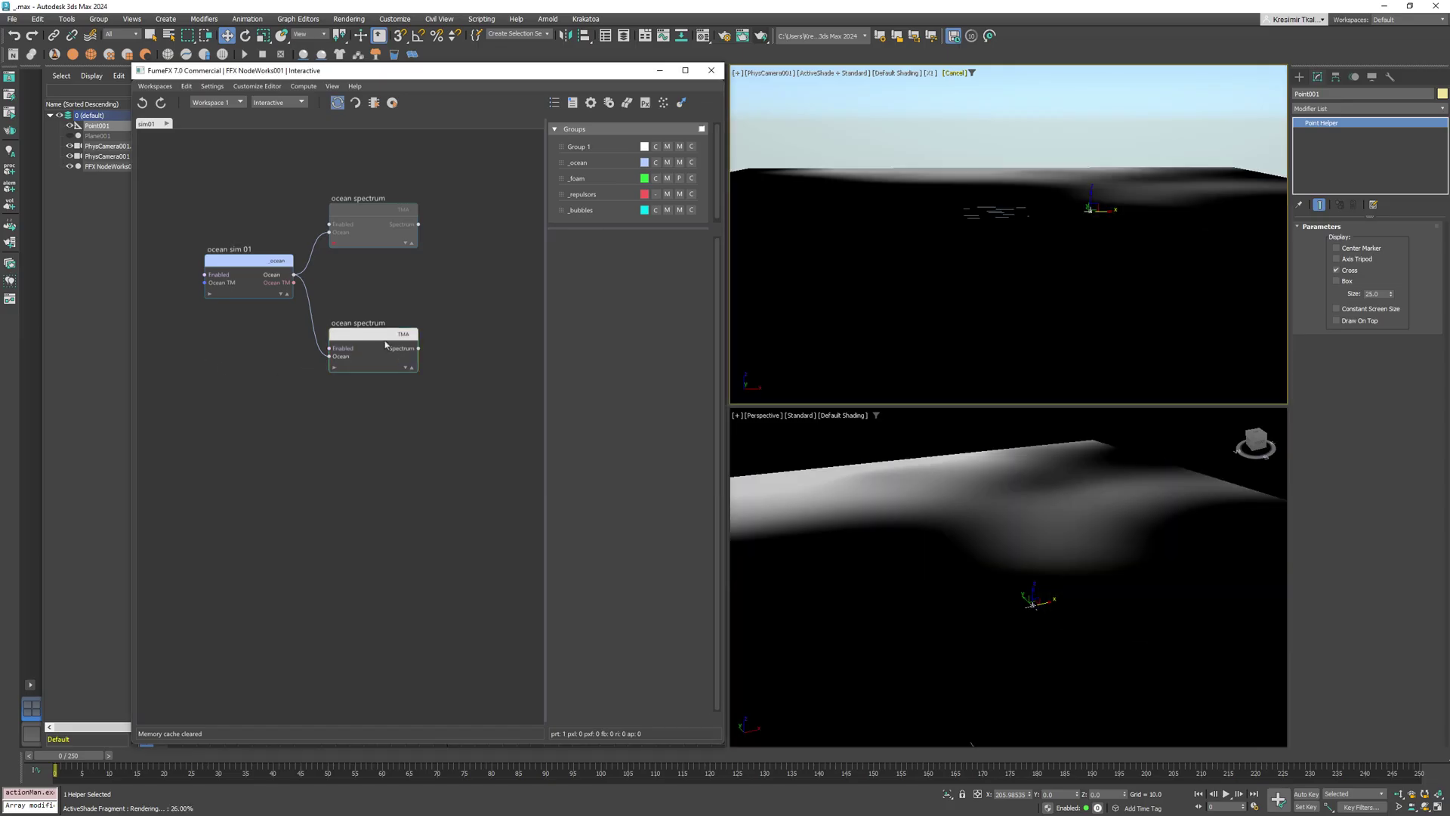
left_click(383, 343)
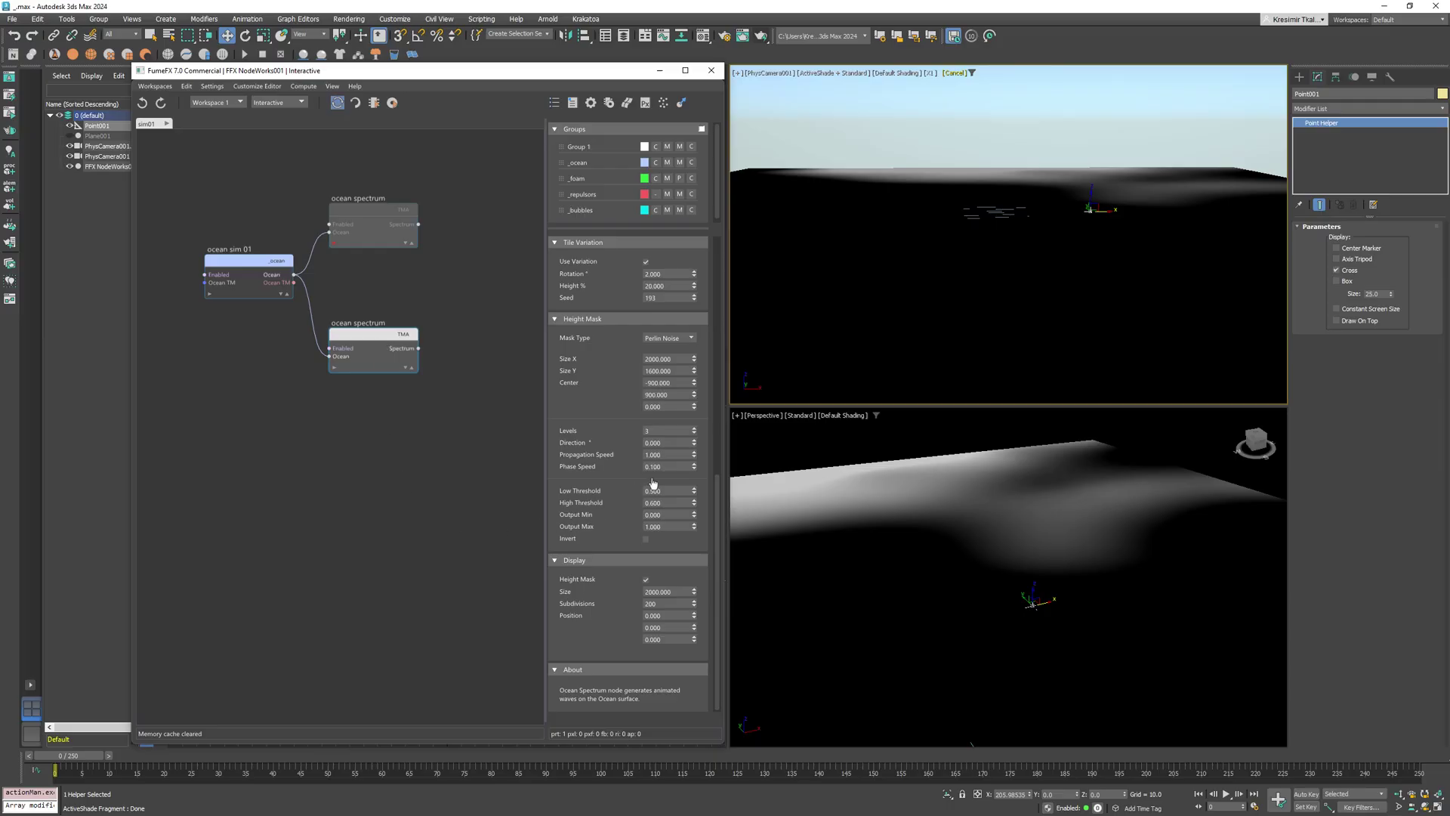
left_click_drag(672, 468, 396, 500)
type("1")
key("Return")
Step: Hide the height mask preview so the ocean plane shows
right_click(861, 254)
left_click(646, 579)
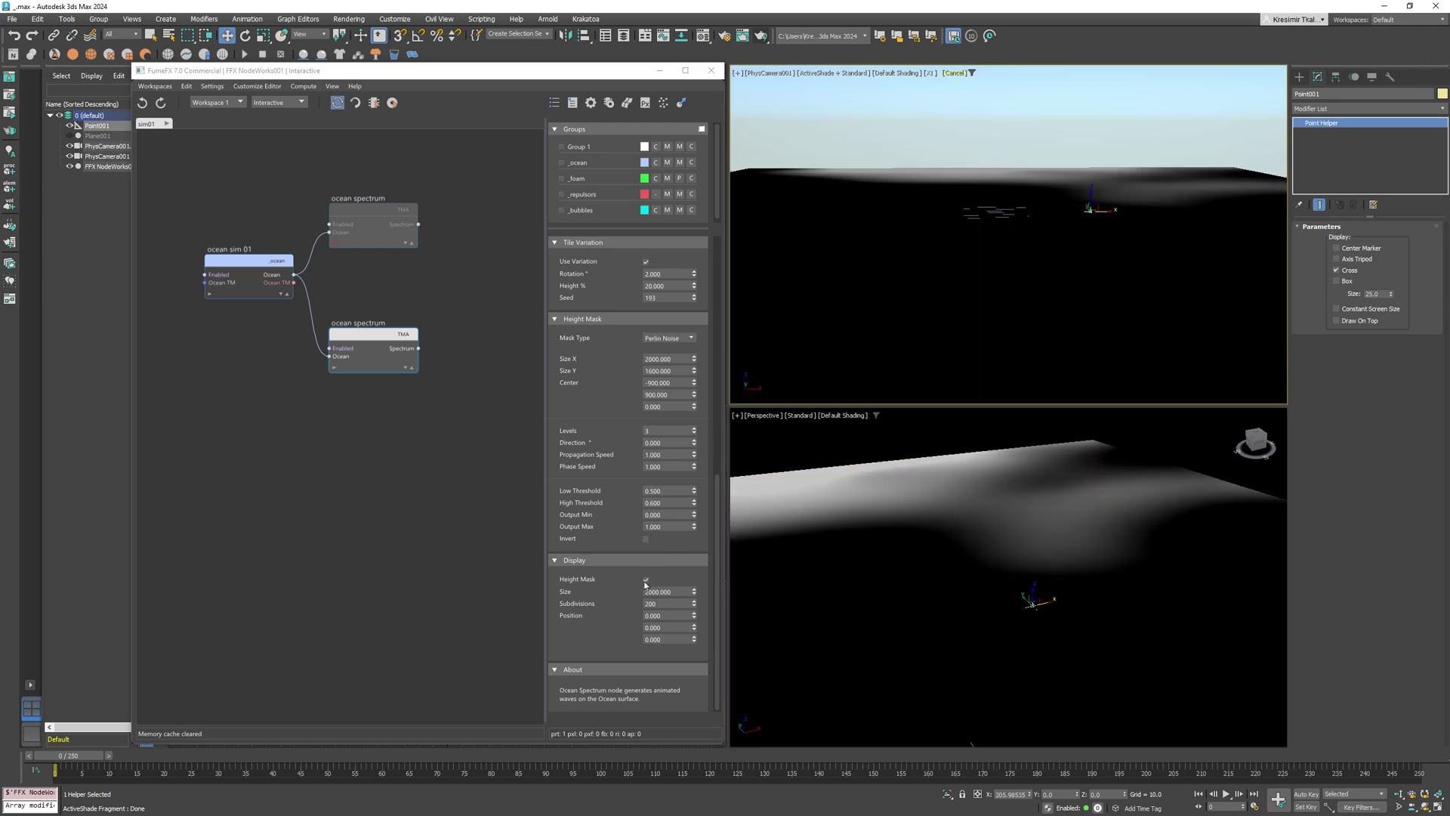
left_click(646, 579)
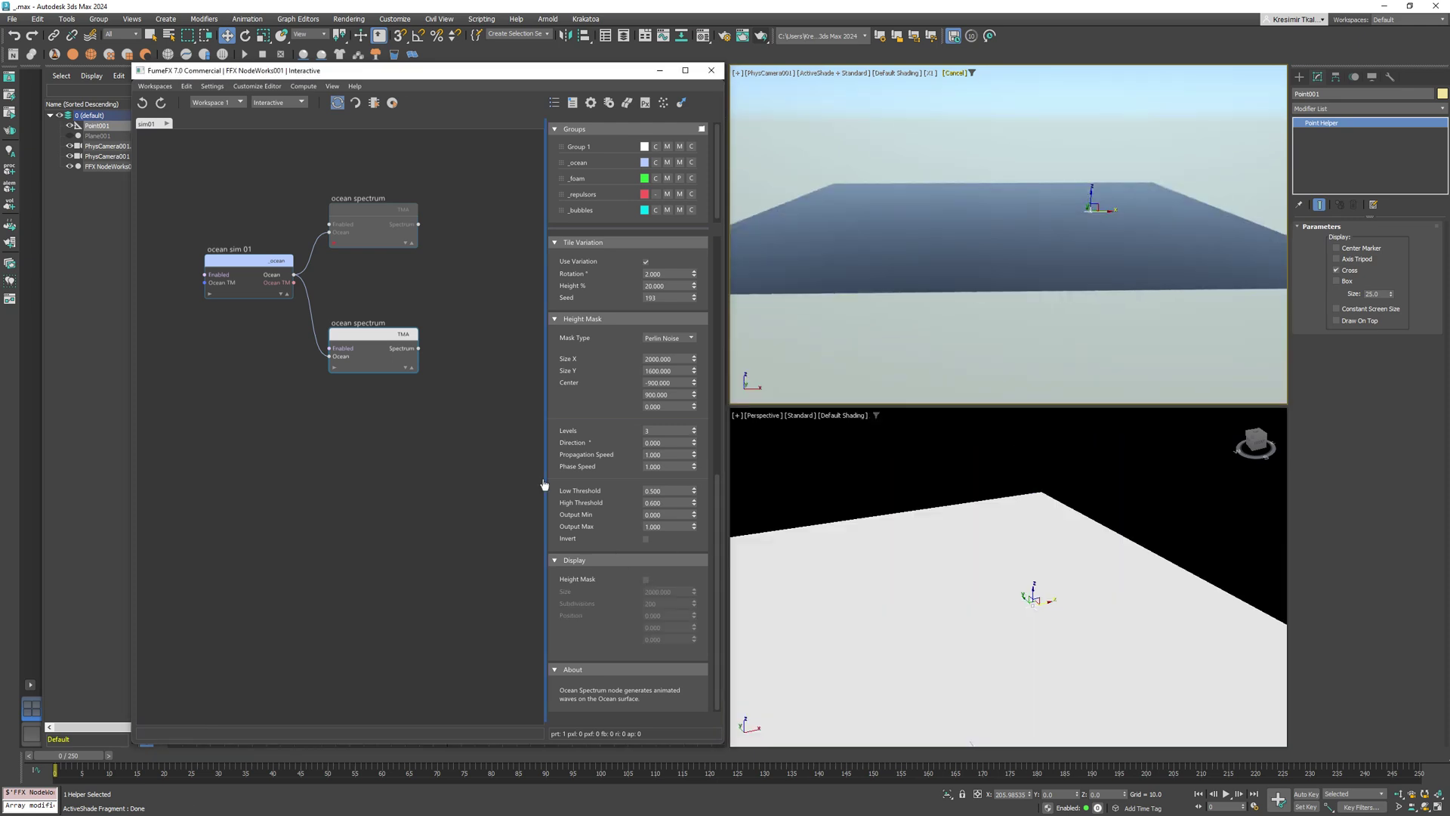
Step: Re-enable the upper spectrum, switch ocean sim 01 to Adaptive mesh, and view through the camera
left_click(333, 244)
left_click(272, 261)
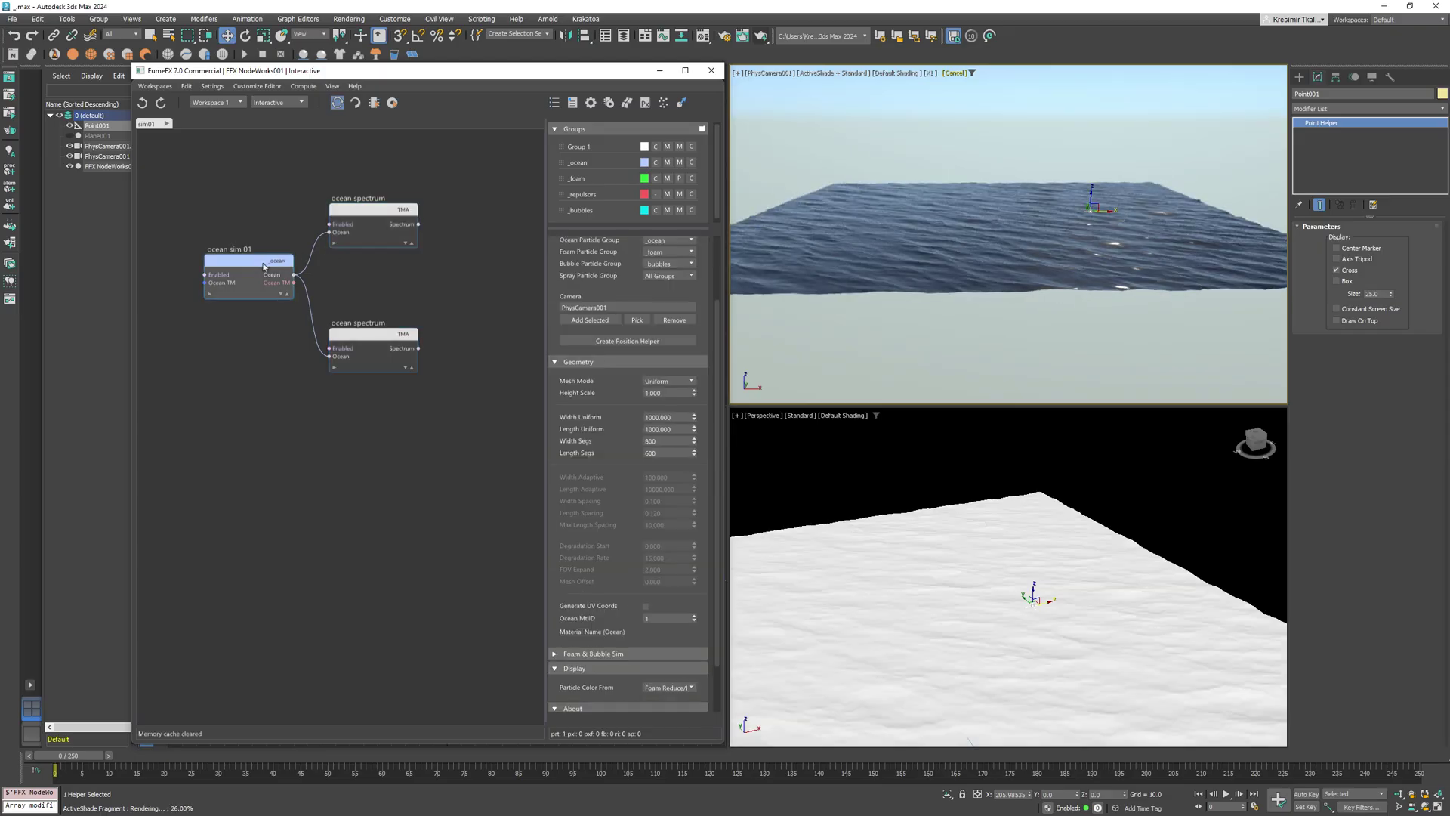
left_click(689, 381)
left_click(662, 405)
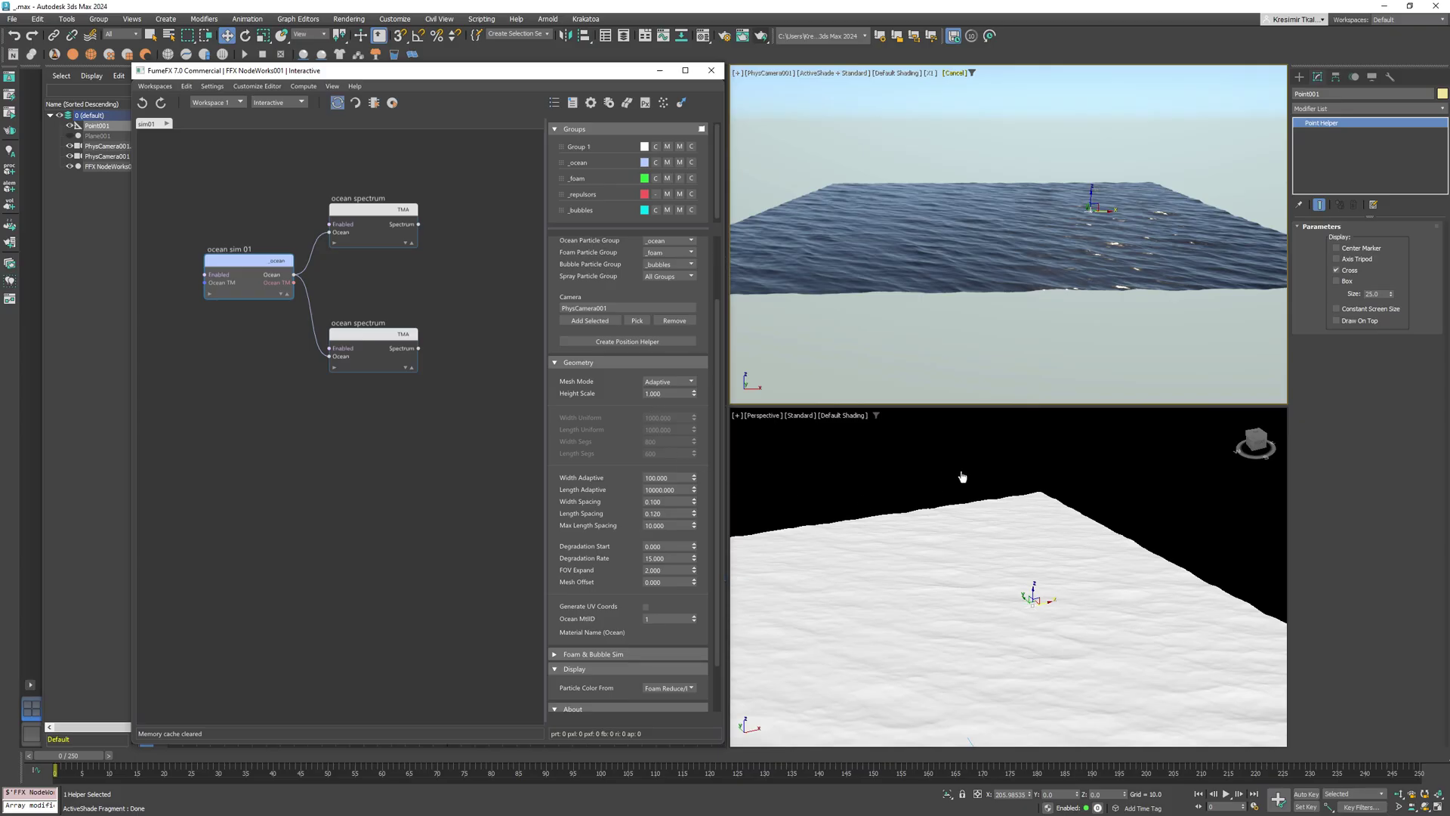
key("c")
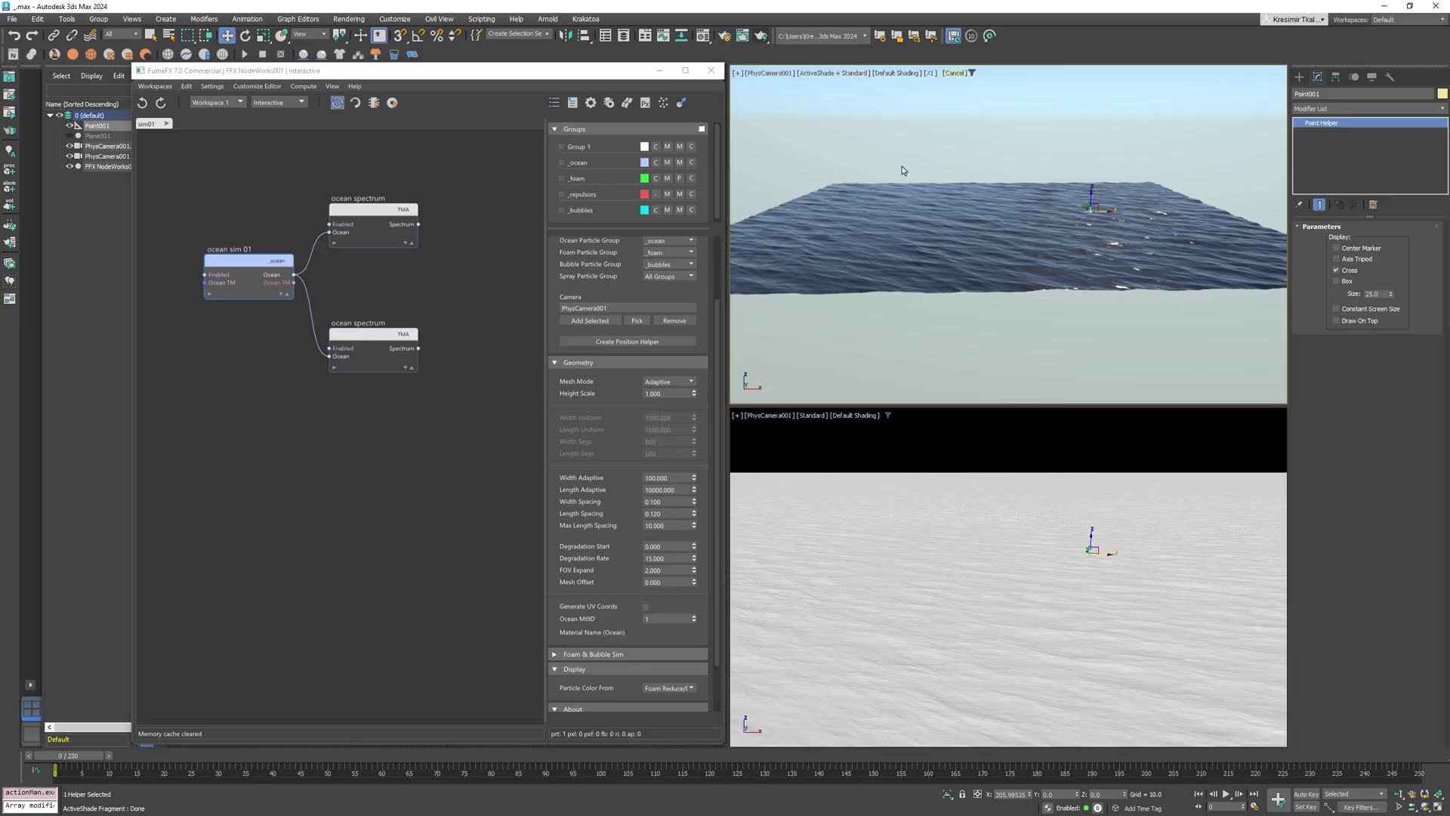